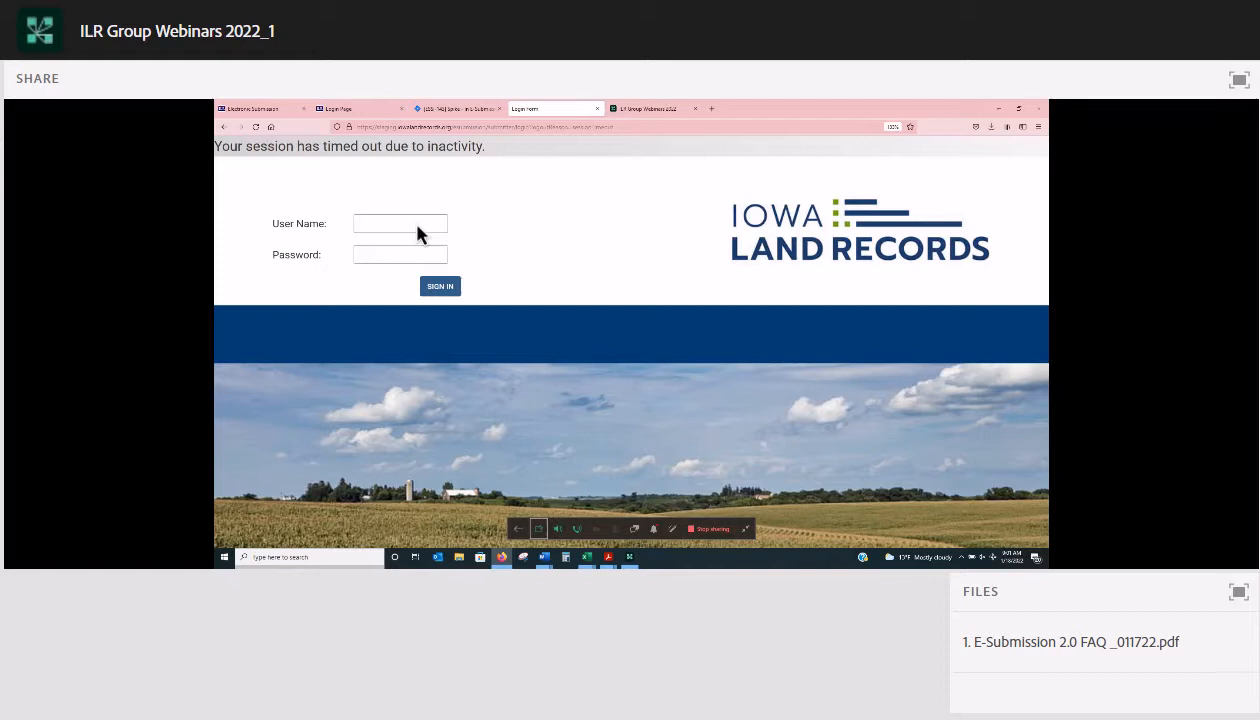
- Sign back in by choosing the saved test account from the user-name autocomplete list
{"action": "left_click", "coordinate": [418, 228]}
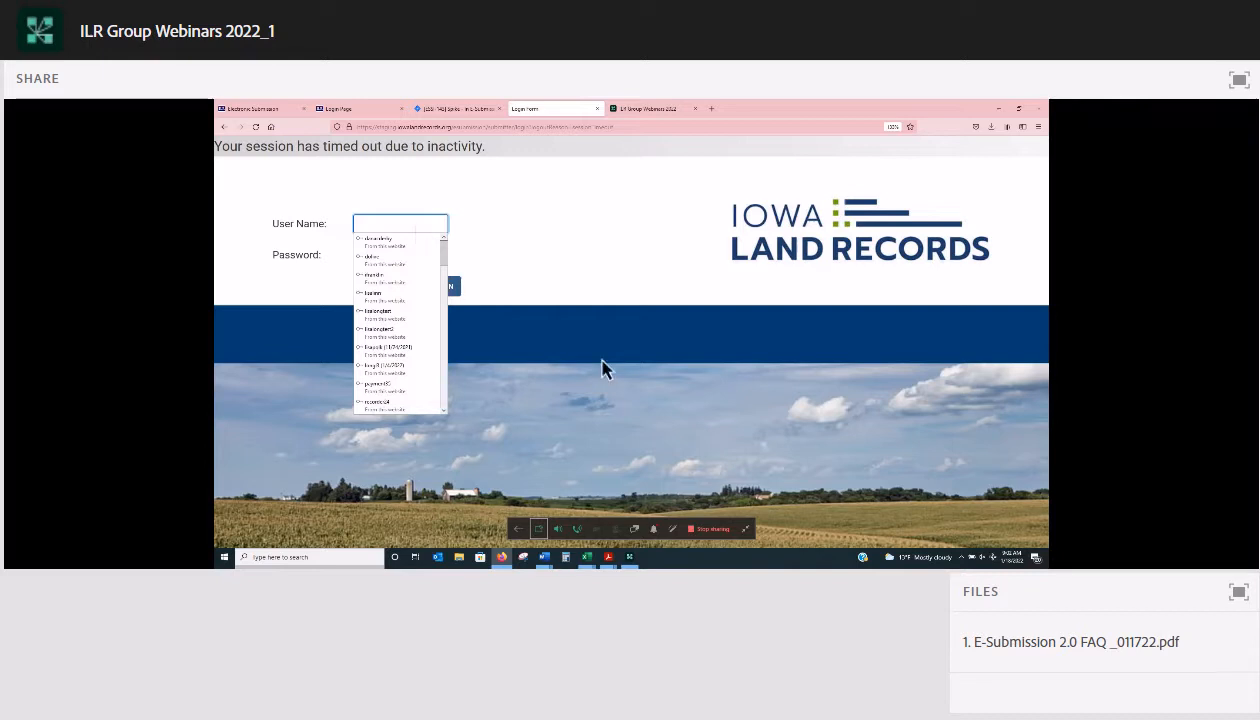
{"action": "type", "text": "li"}
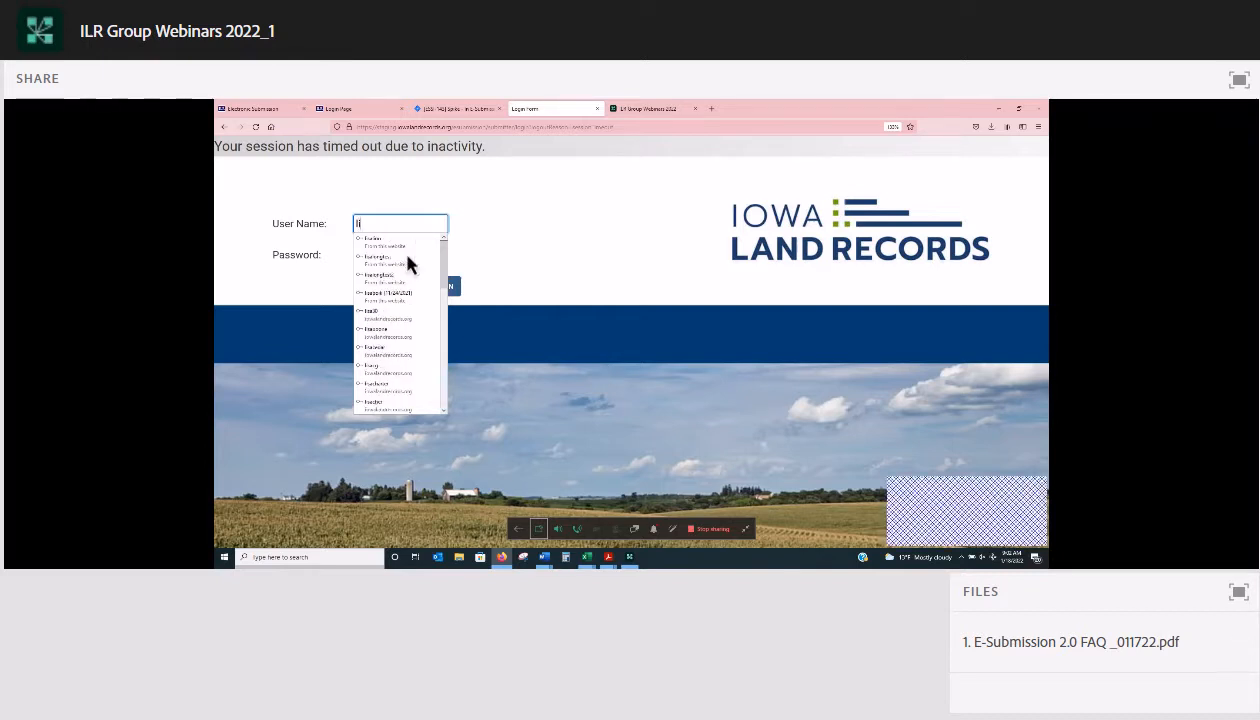
{"action": "left_click", "coordinate": [433, 288]}
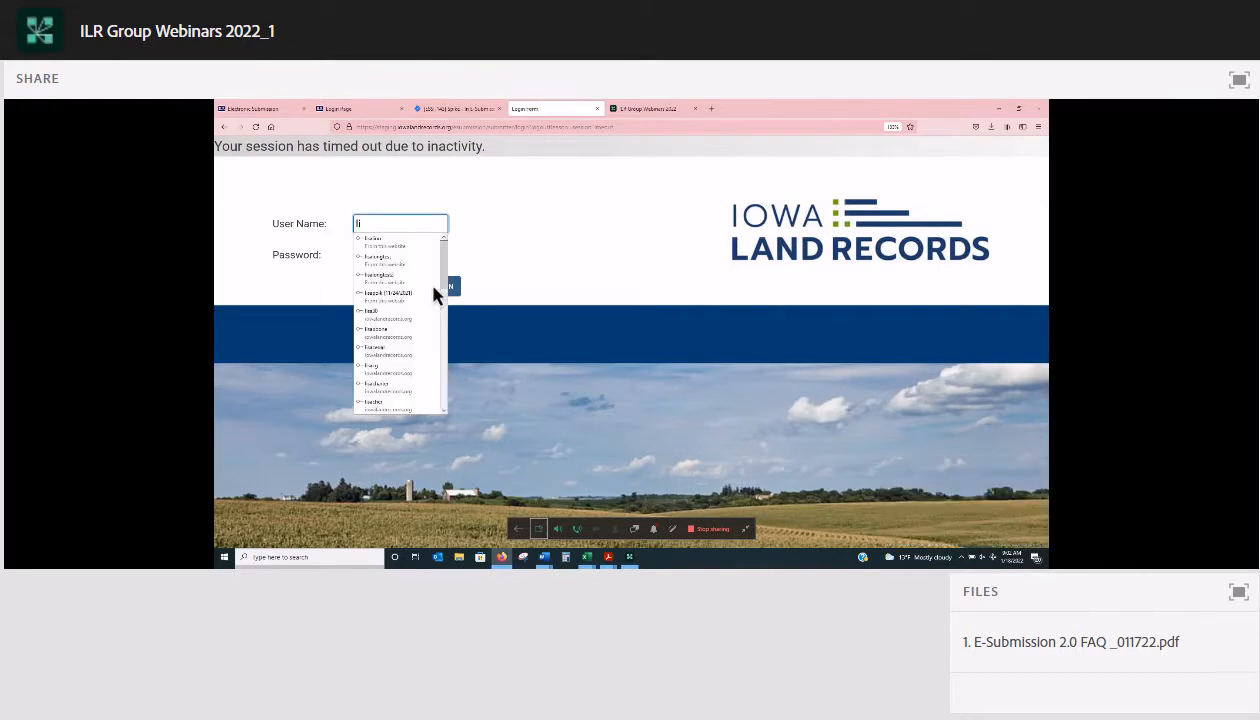
{"action": "key", "text": "Up"}
{"action": "key", "text": "Up"}
{"action": "key", "text": "Return"}
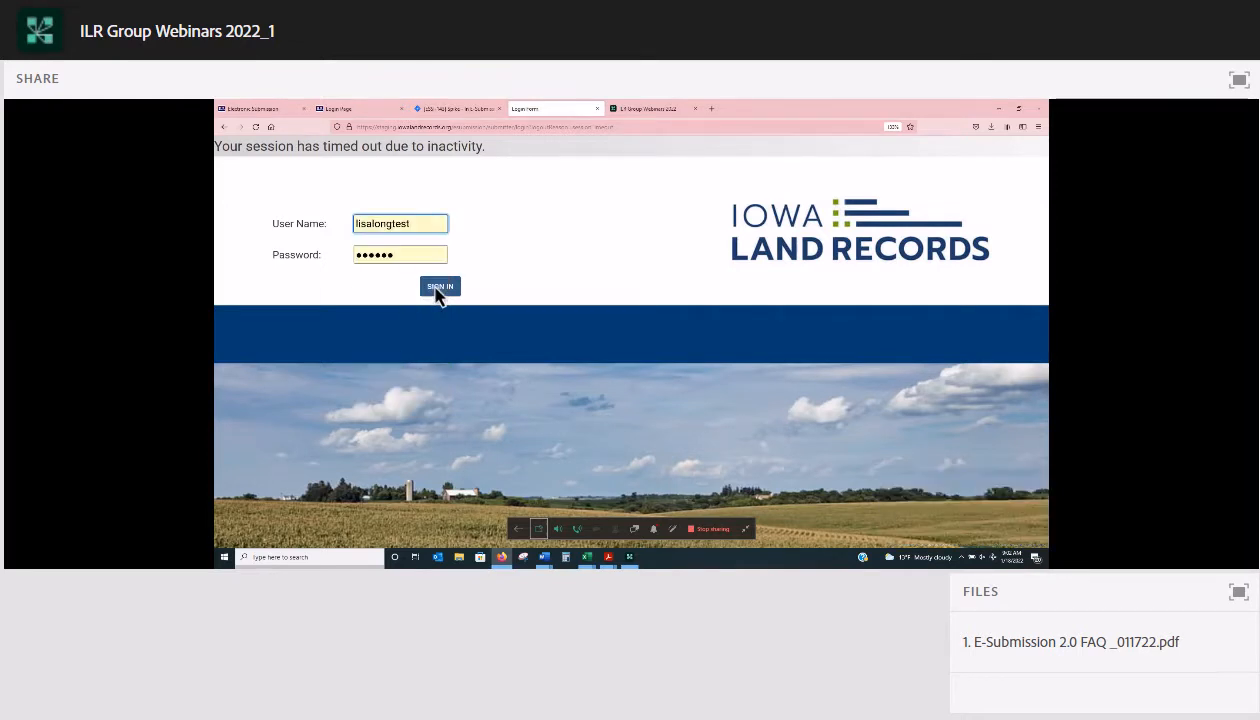
{"action": "key", "text": "Return"}
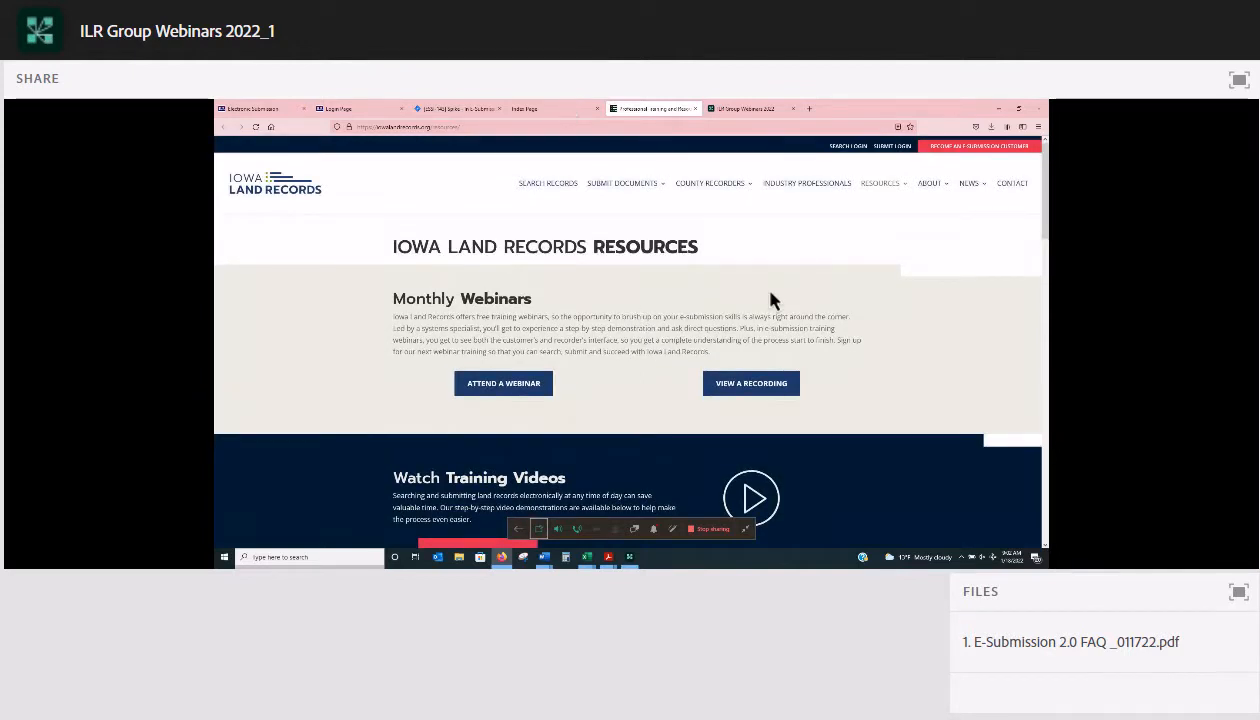
- Return to the E-Submission tab and reload HOME to show the three pending Adair groups
{"action": "left_click", "coordinate": [554, 109]}
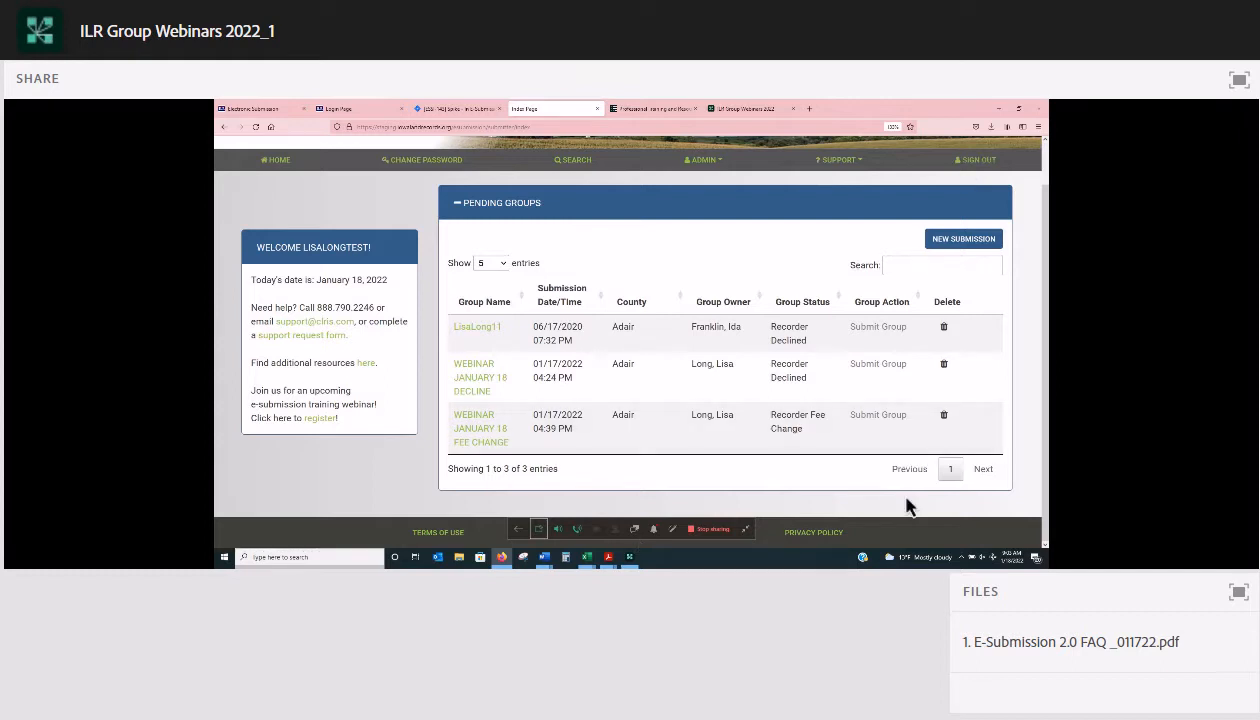
{"action": "left_click", "coordinate": [279, 163]}
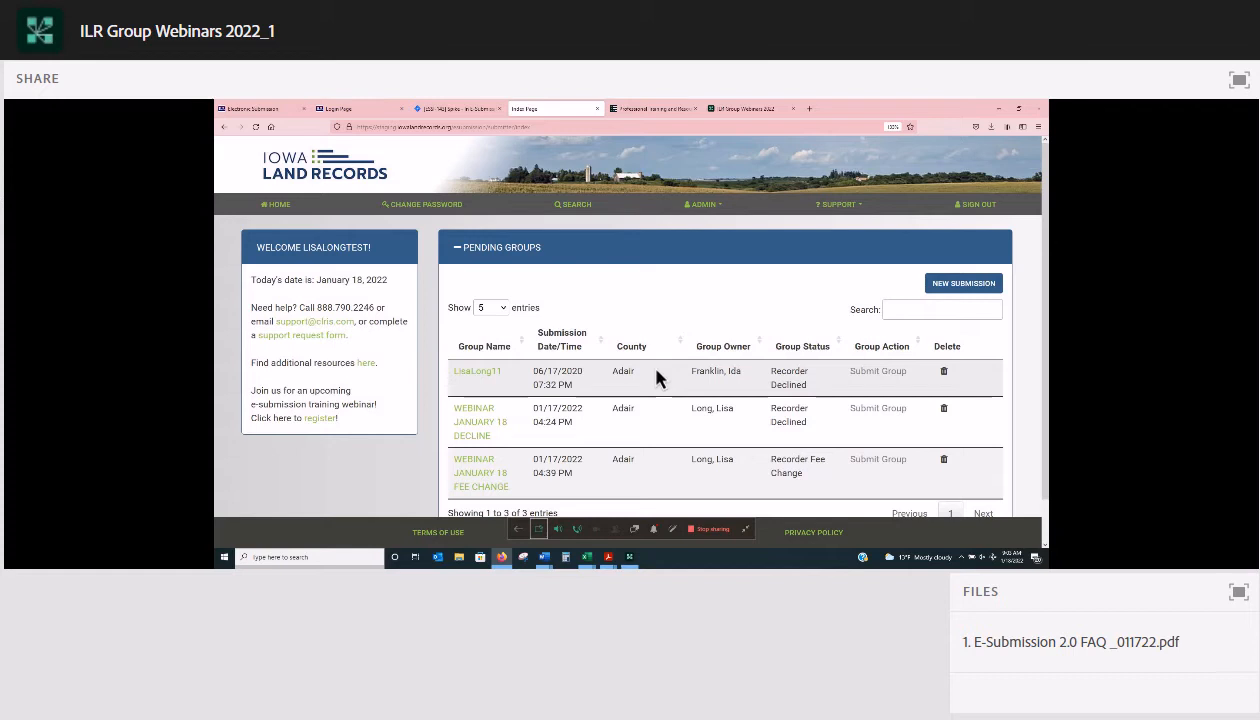
- Bring up the Change Password form, then scroll down toward the submitter information record
{"action": "left_click", "coordinate": [433, 208]}
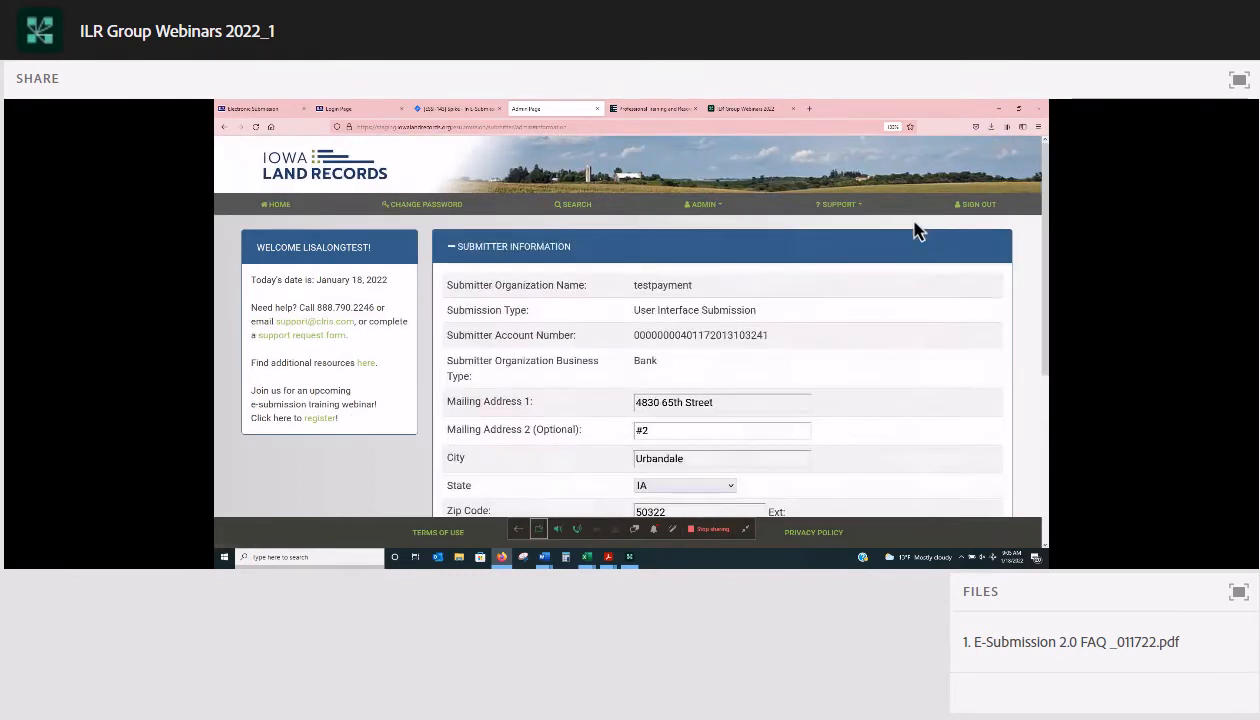
{"action": "scroll", "coordinate": [918, 230], "scroll_direction": "down", "scroll_amount": 2}
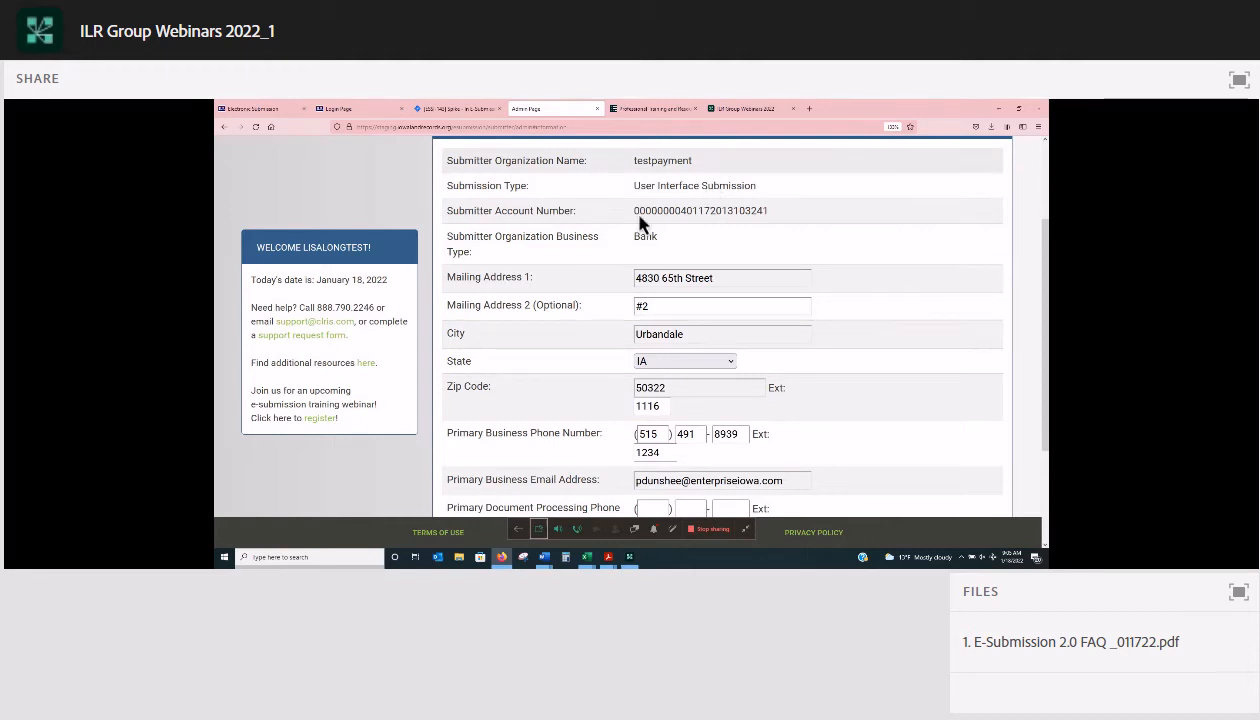
- Replace Mailing Address 2 with '#3' and save the submitter information
{"action": "double_click", "coordinate": [790, 212]}
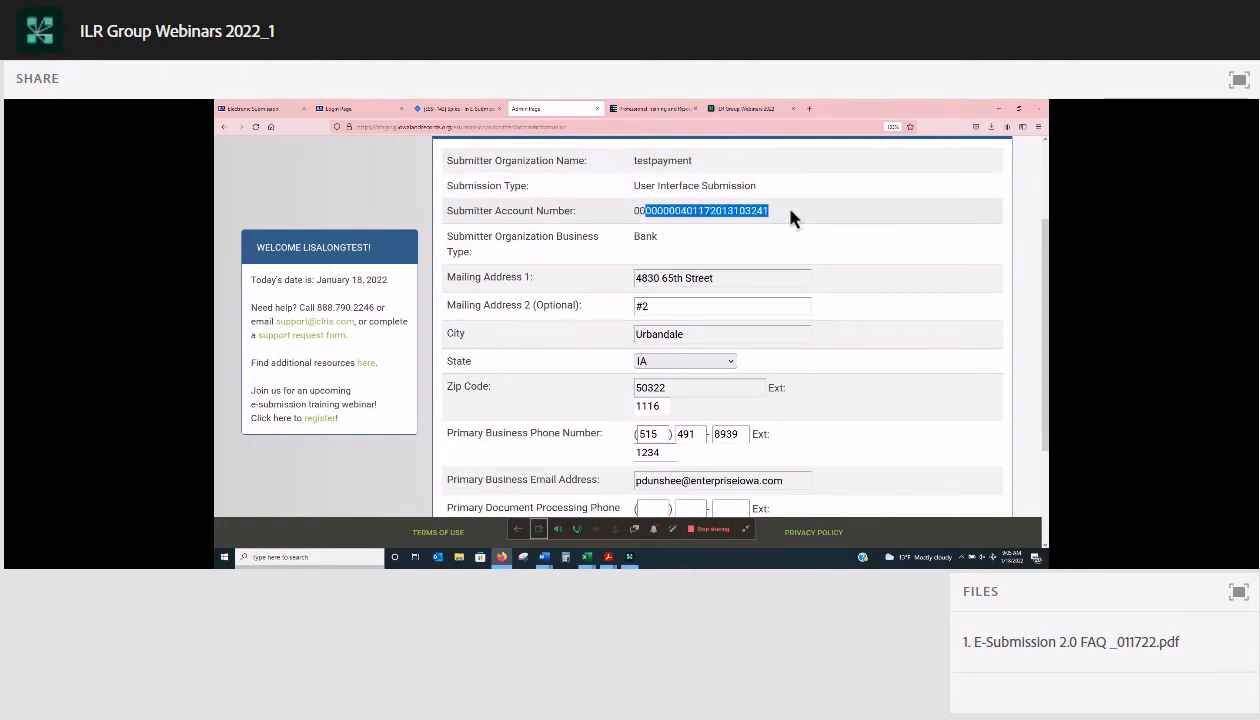
{"action": "left_click", "coordinate": [723, 303]}
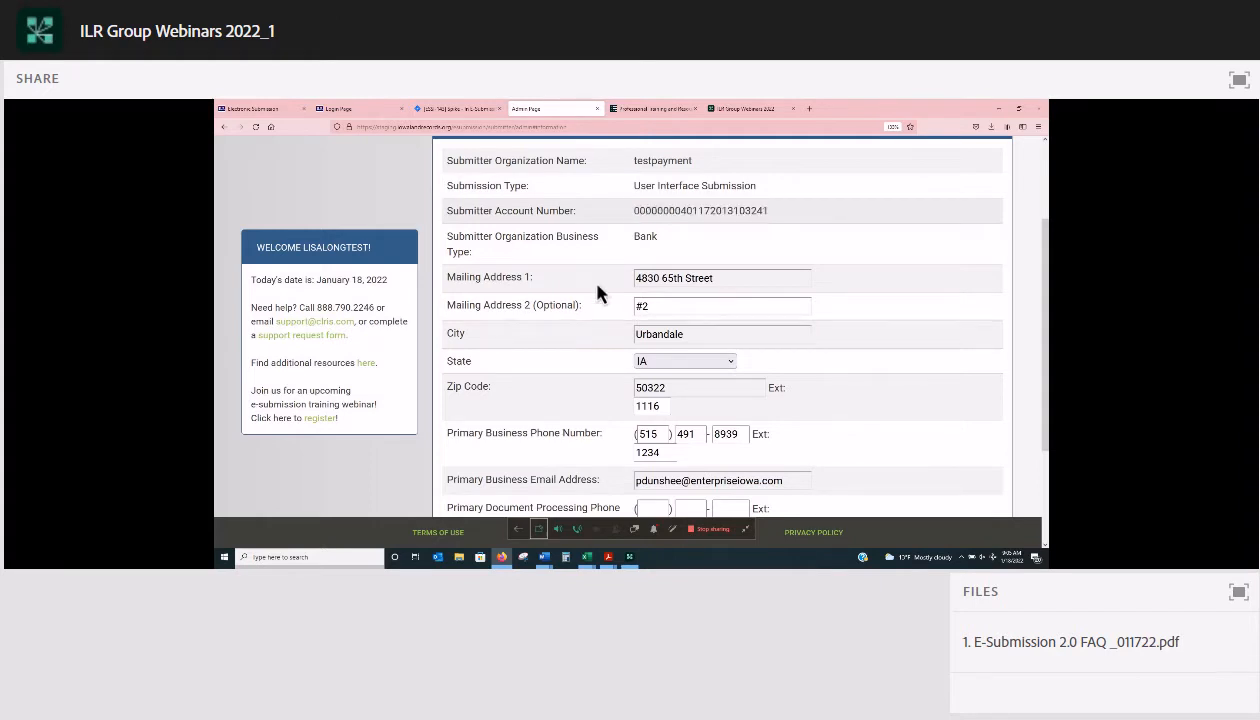
{"action": "key", "text": "ctrl+a"}
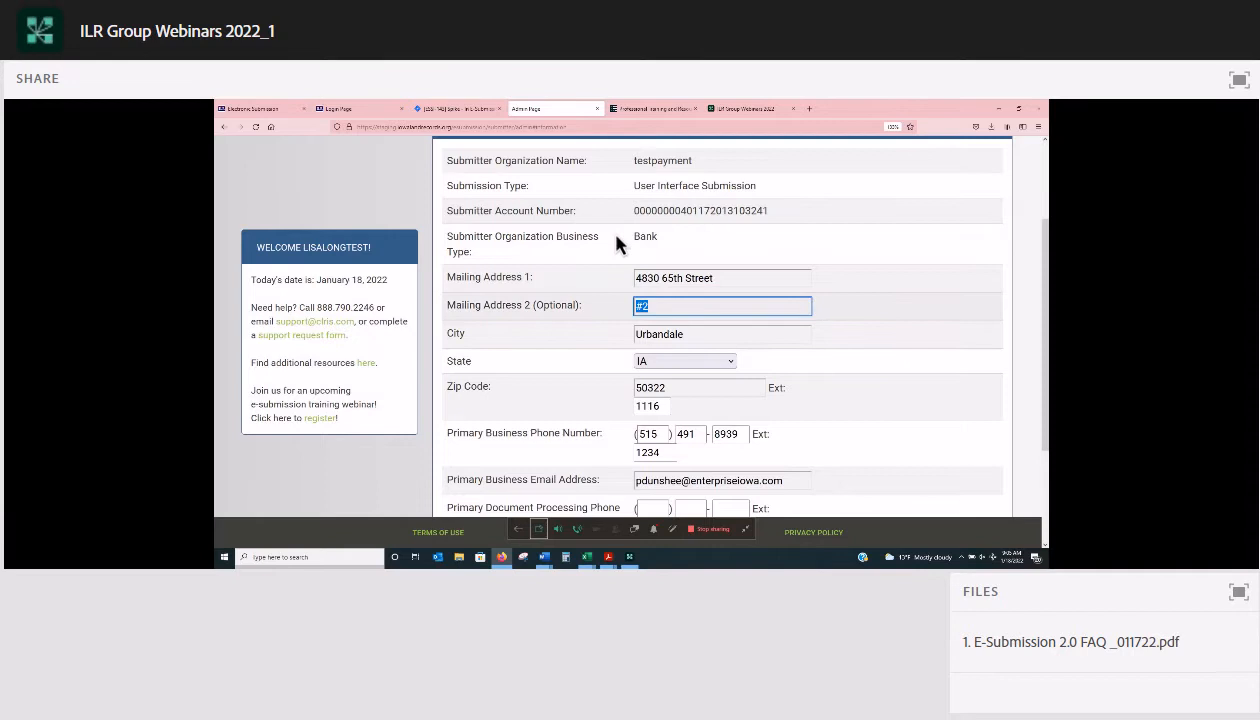
{"action": "type", "text": "3"}
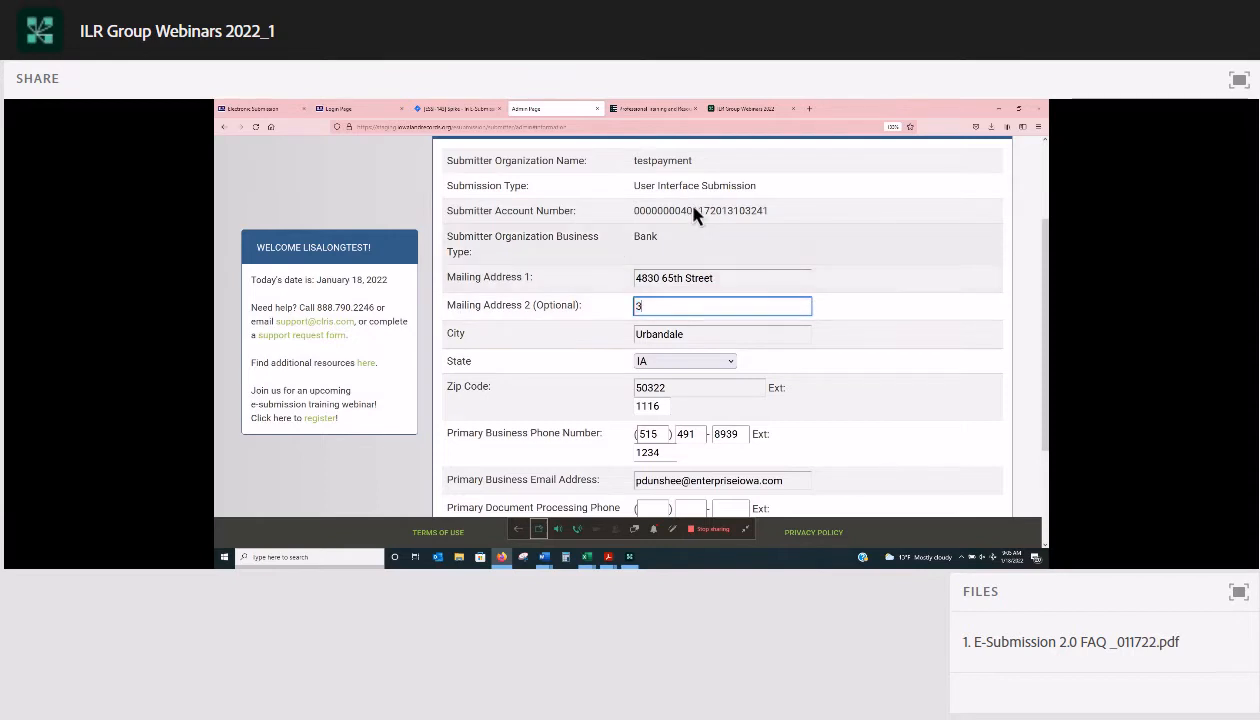
{"action": "type", "text": "=#"}
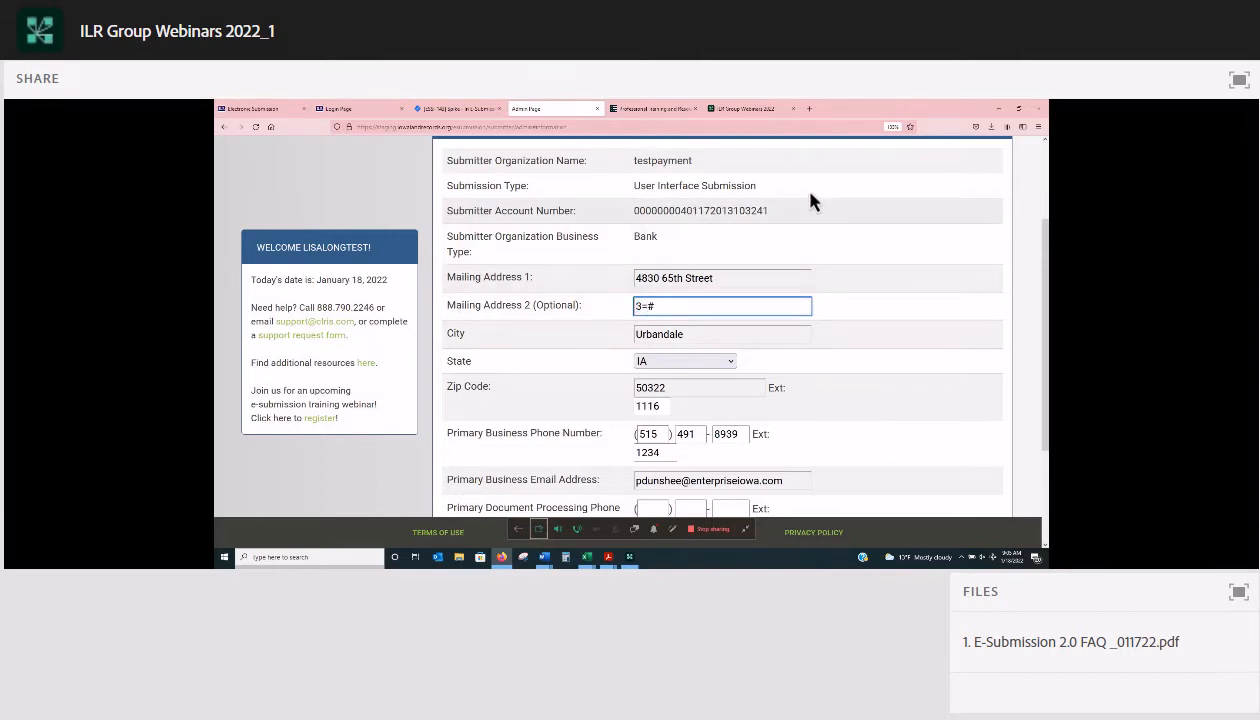
{"action": "key", "text": "BackSpace"}
{"action": "key", "text": "BackSpace"}
{"action": "key", "text": "BackSpace"}
{"action": "type", "text": "#3"}
{"action": "scroll", "coordinate": [805, 328], "scroll_direction": "down", "scroll_amount": 1}
{"action": "scroll", "coordinate": [807, 336], "scroll_direction": "down", "scroll_amount": 2}
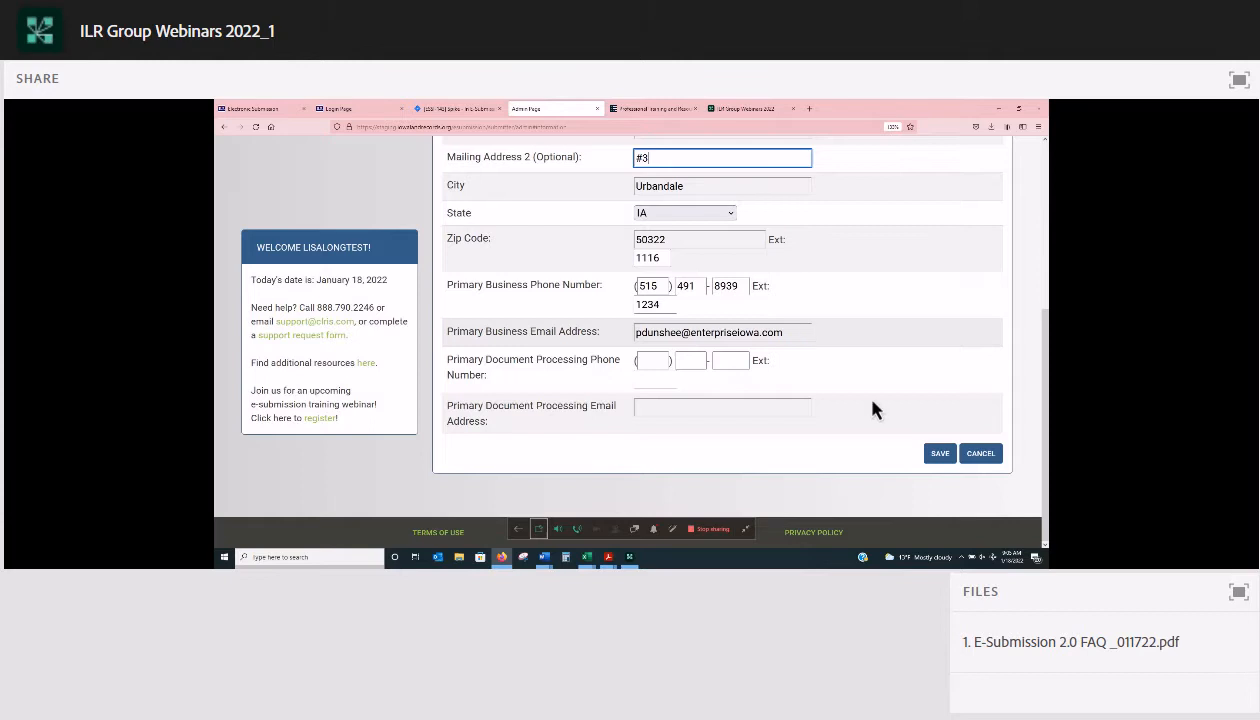
{"action": "left_click", "coordinate": [941, 453]}
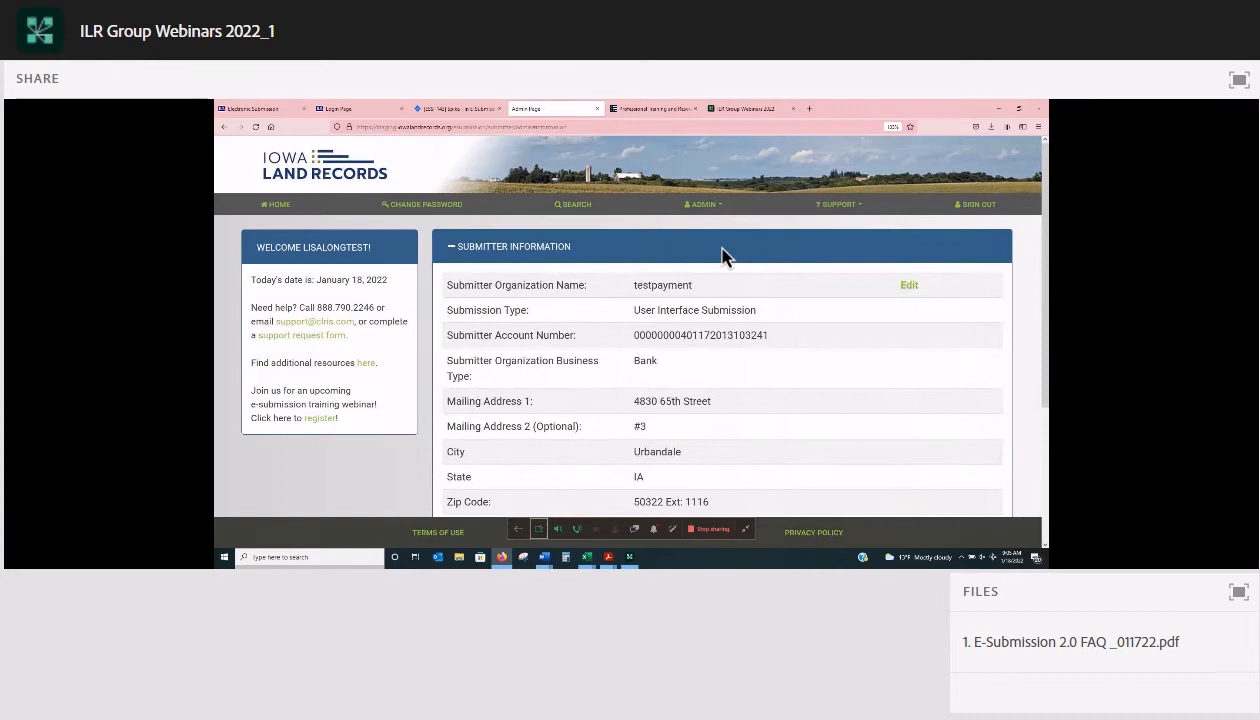
- Open Admin > Submitter Payment Information and start editing the payment details
{"action": "left_click", "coordinate": [704, 205]}
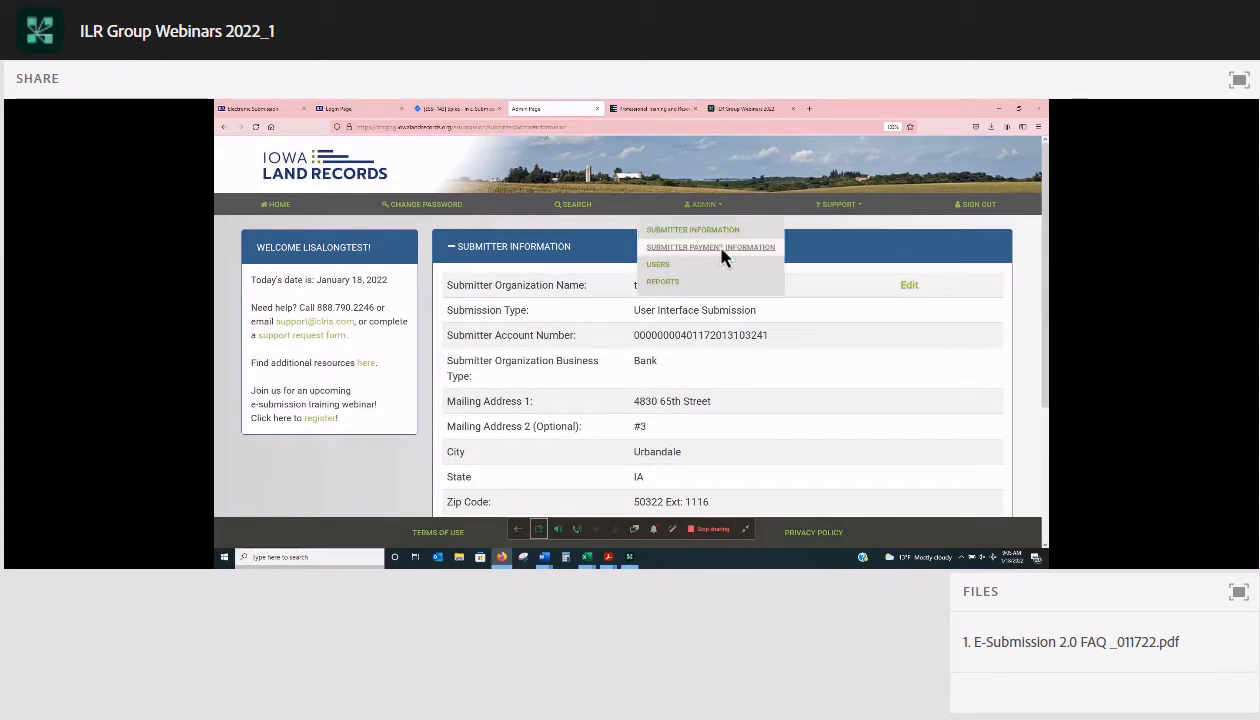
{"action": "left_click", "coordinate": [722, 249]}
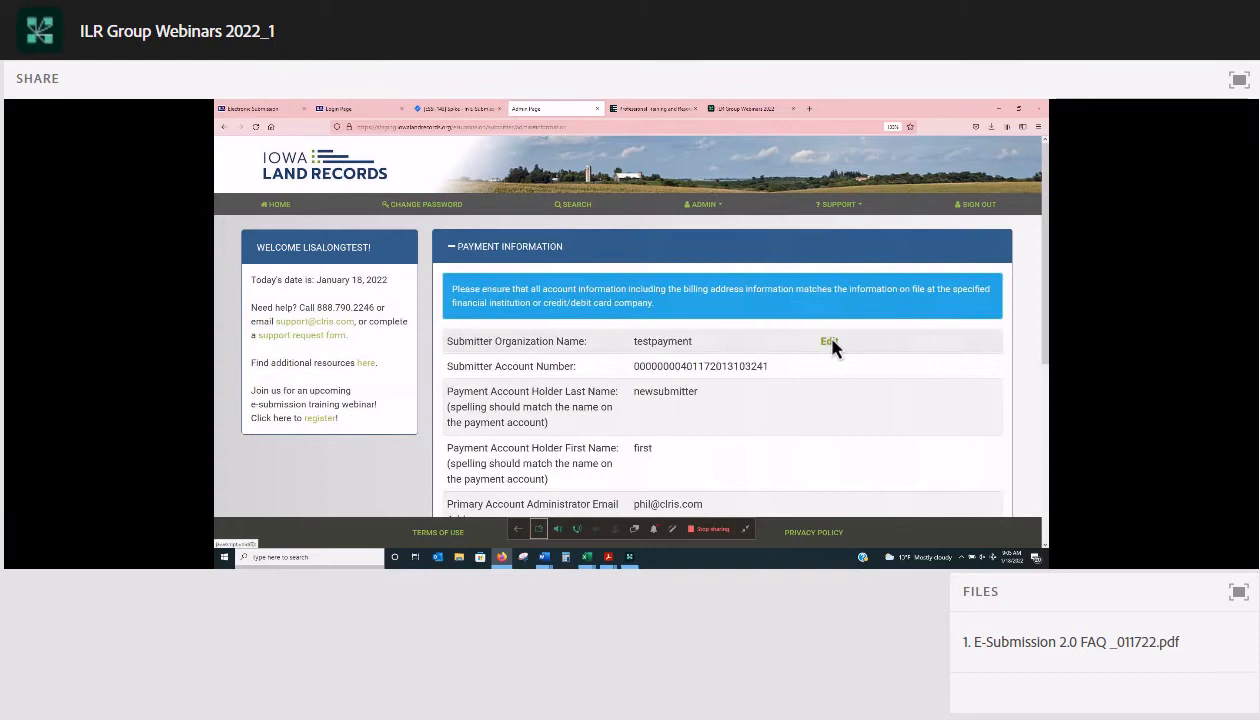
{"action": "left_click", "coordinate": [831, 342]}
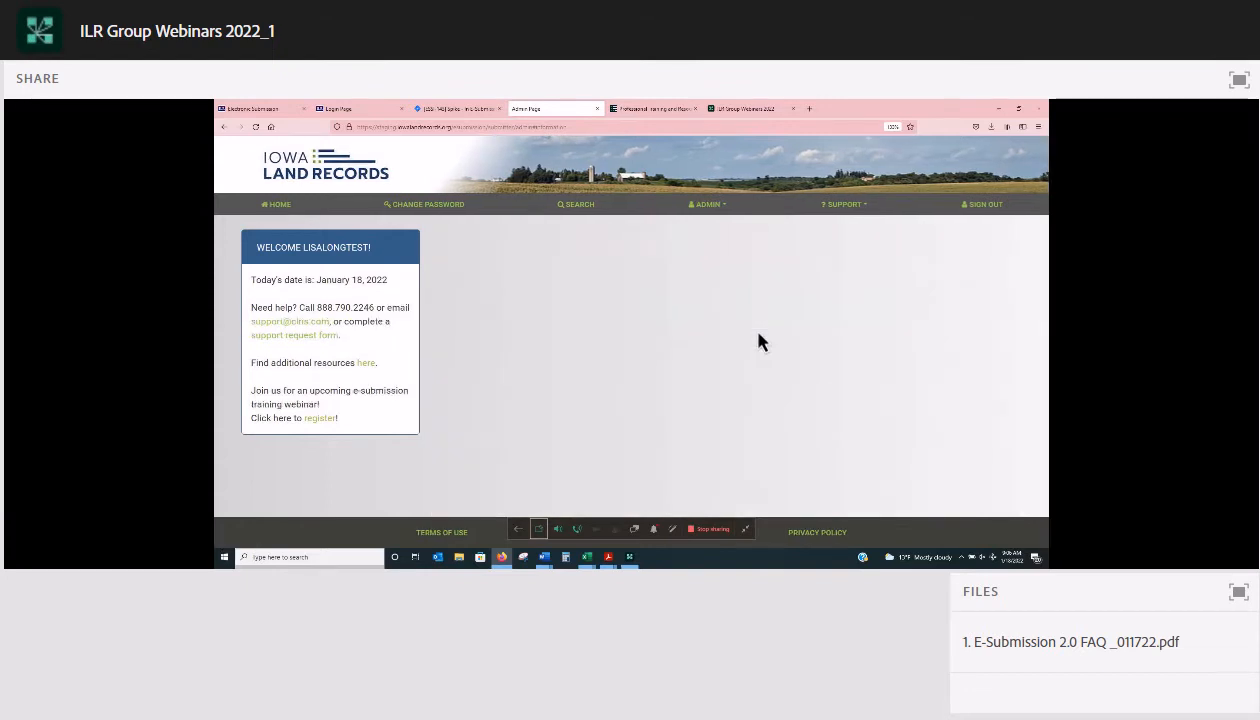
{"action": "scroll", "coordinate": [726, 397], "scroll_direction": "down", "scroll_amount": 1}
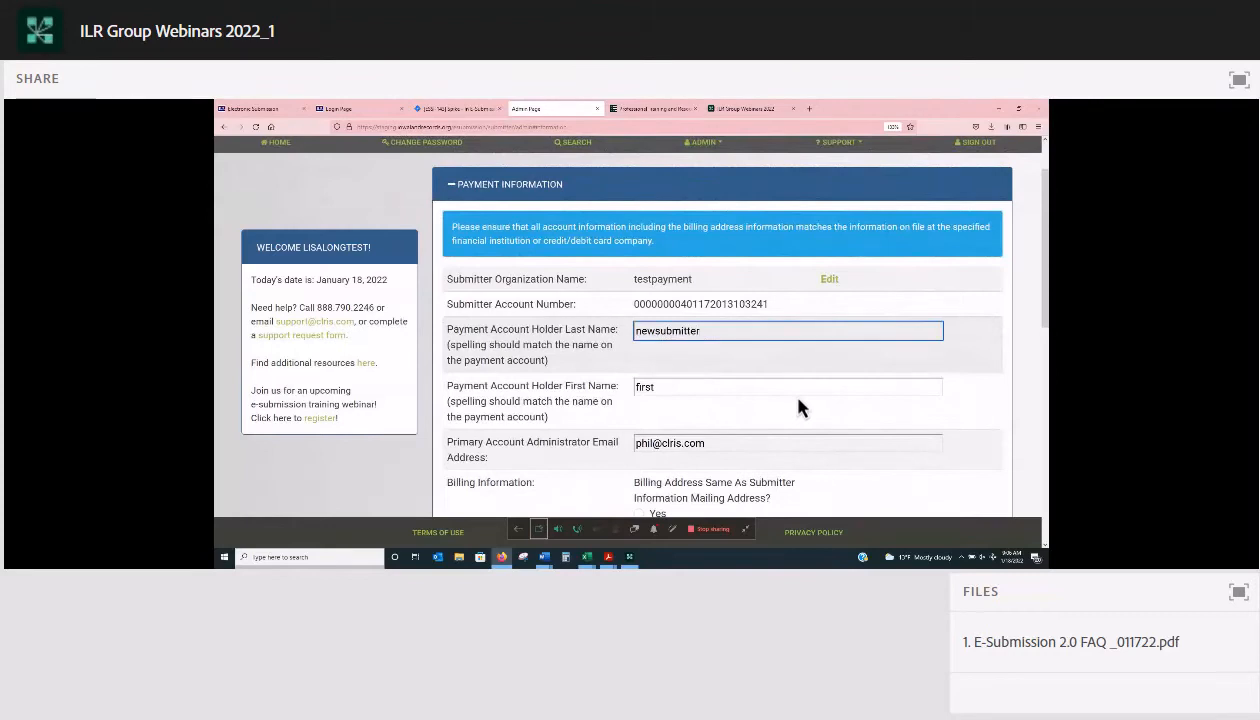
{"action": "key", "text": "Tab"}
{"action": "key", "text": "Tab"}
- Scroll through the account holder, billing address and bank account fields of the payment form
{"action": "scroll", "coordinate": [805, 307], "scroll_direction": "down", "scroll_amount": 2}
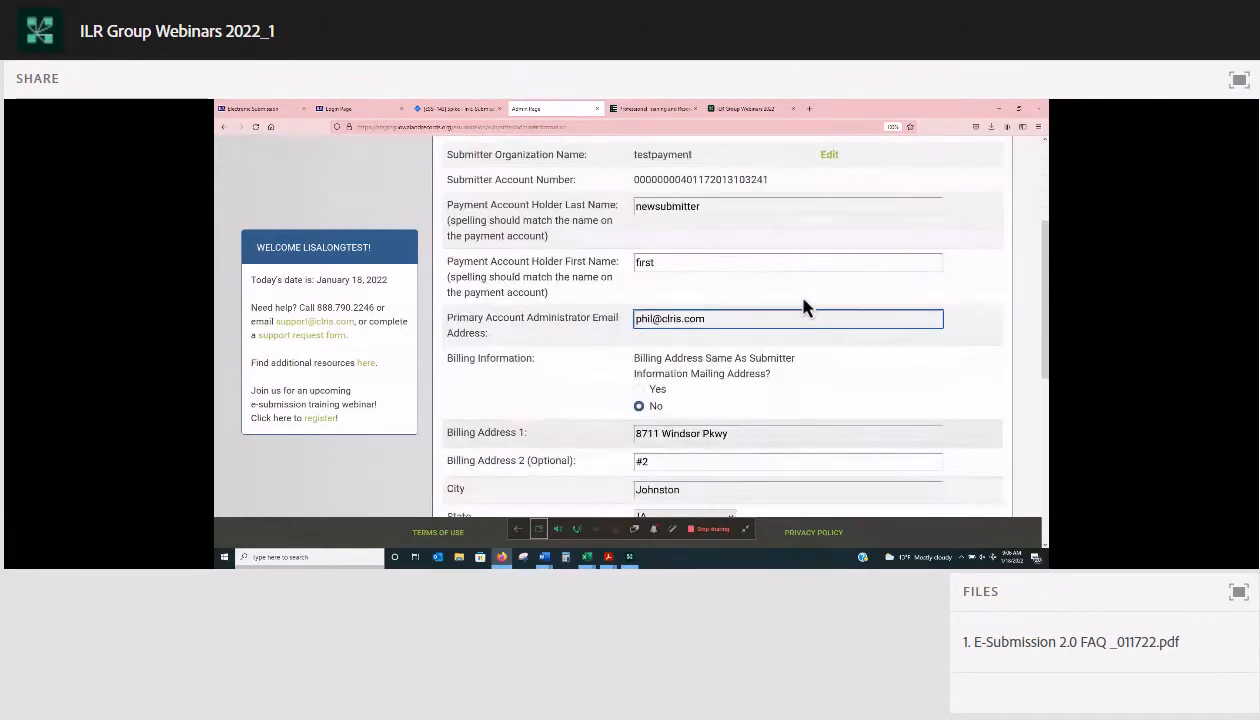
{"action": "scroll", "coordinate": [805, 299], "scroll_direction": "down", "scroll_amount": 5}
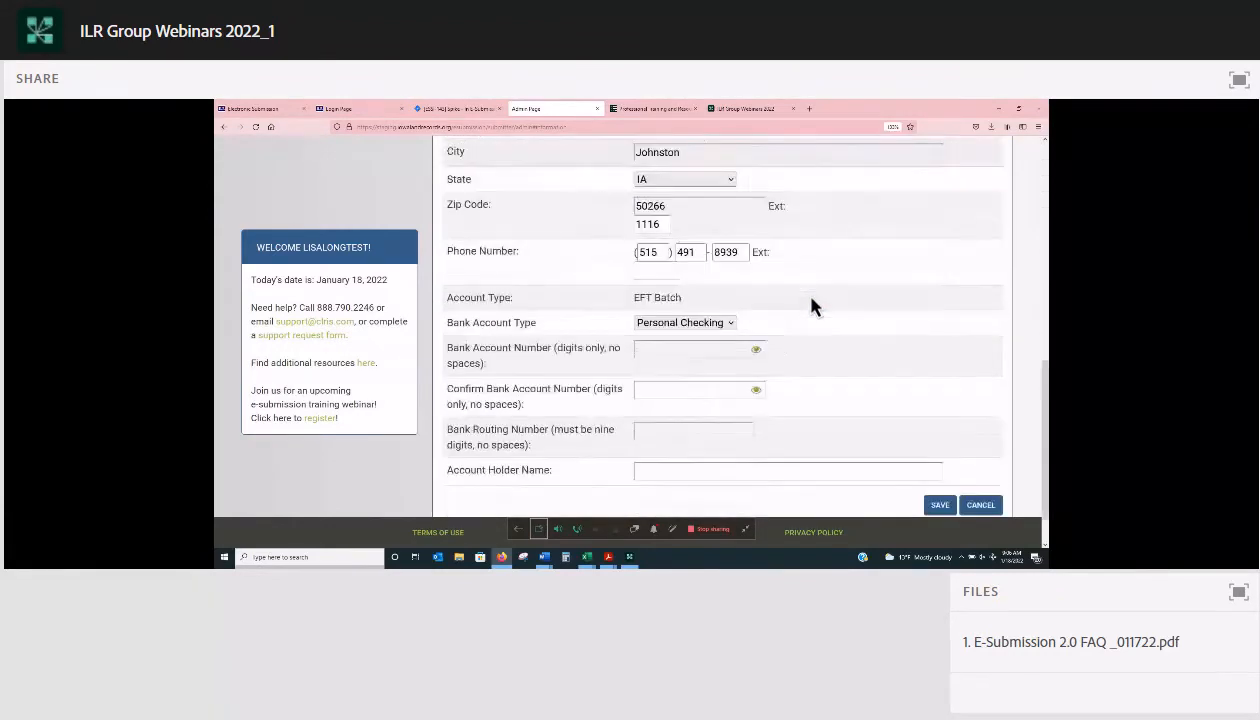
{"action": "scroll", "coordinate": [812, 307], "scroll_direction": "down", "scroll_amount": 1}
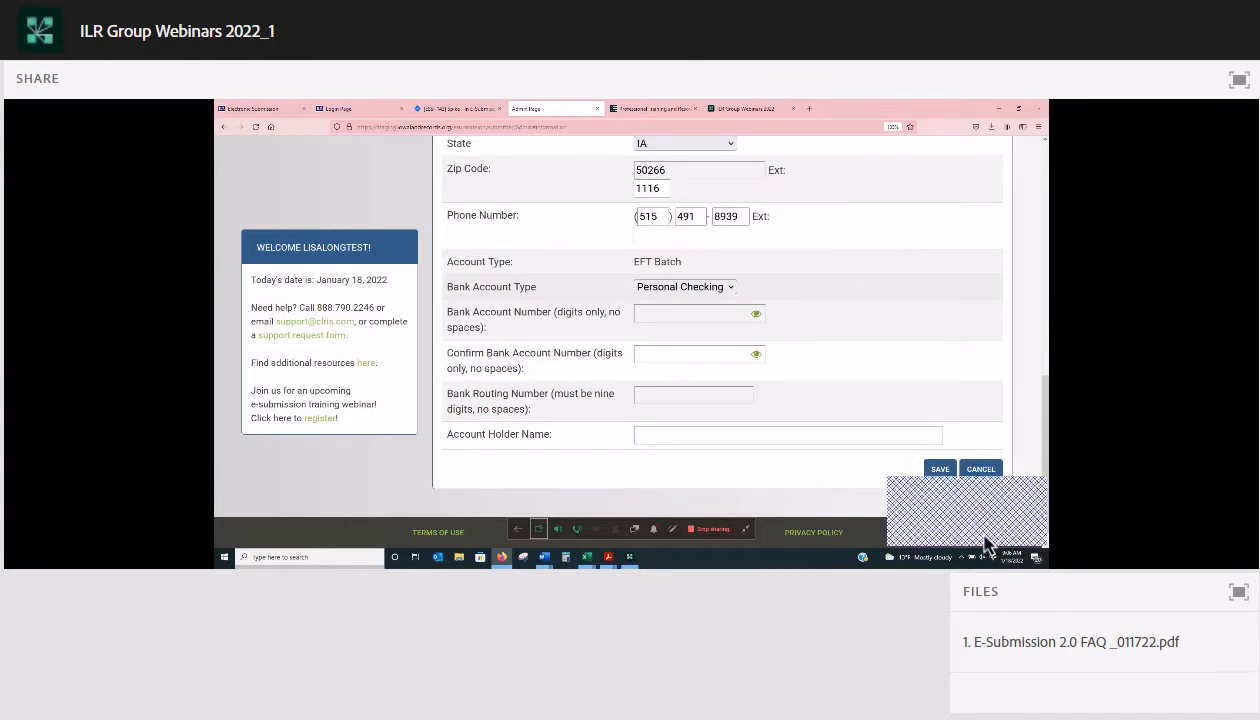
{"action": "scroll", "coordinate": [985, 545], "scroll_direction": "up", "scroll_amount": 5}
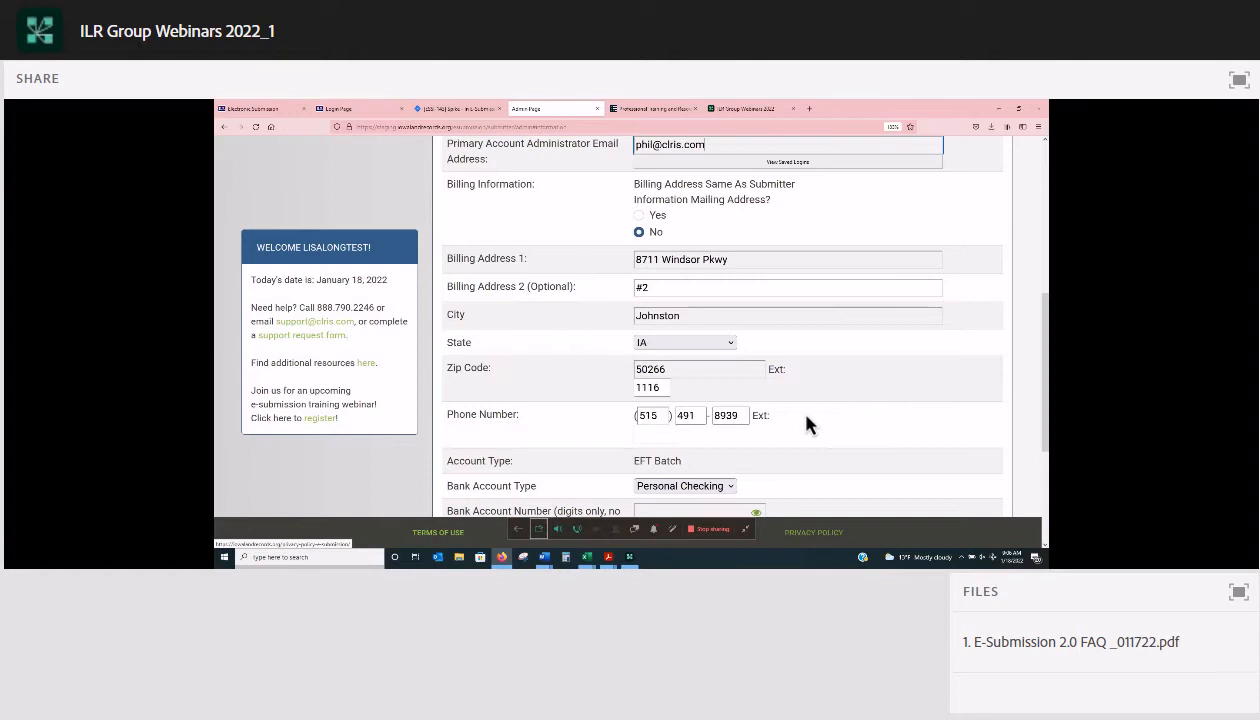
{"action": "scroll", "coordinate": [669, 326], "scroll_direction": "down", "scroll_amount": 3}
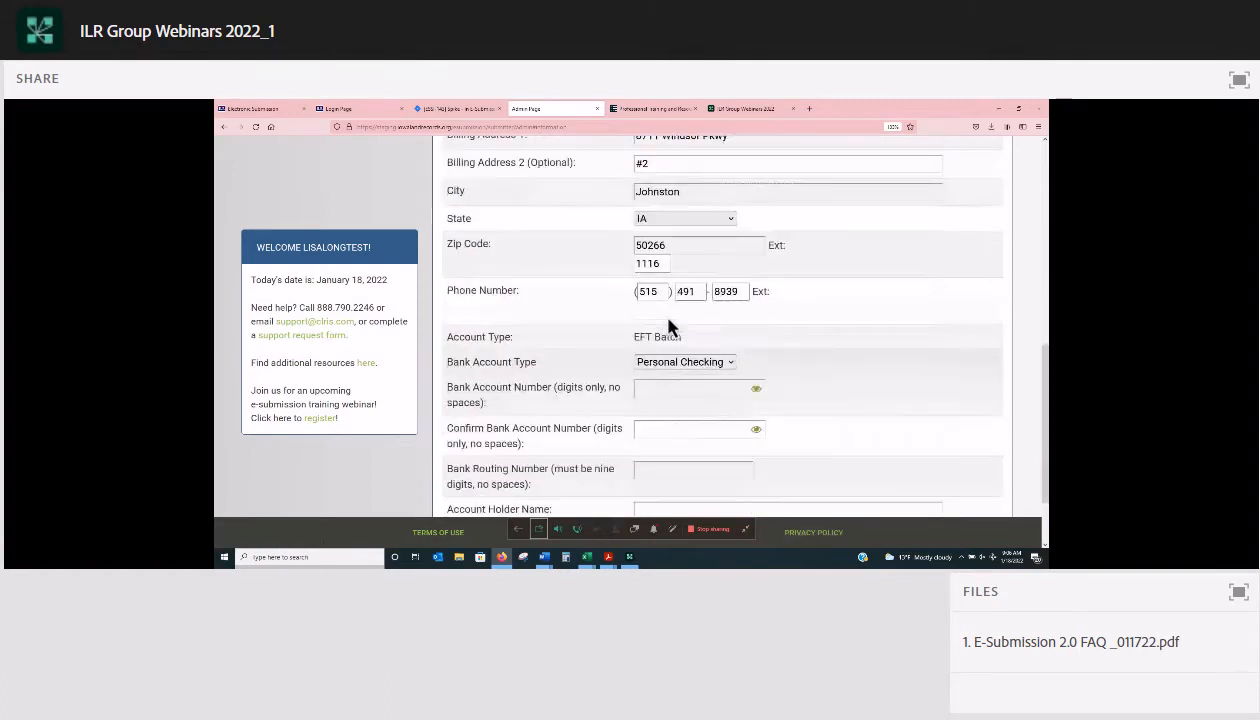
{"action": "scroll", "coordinate": [935, 355], "scroll_direction": "down", "scroll_amount": 2}
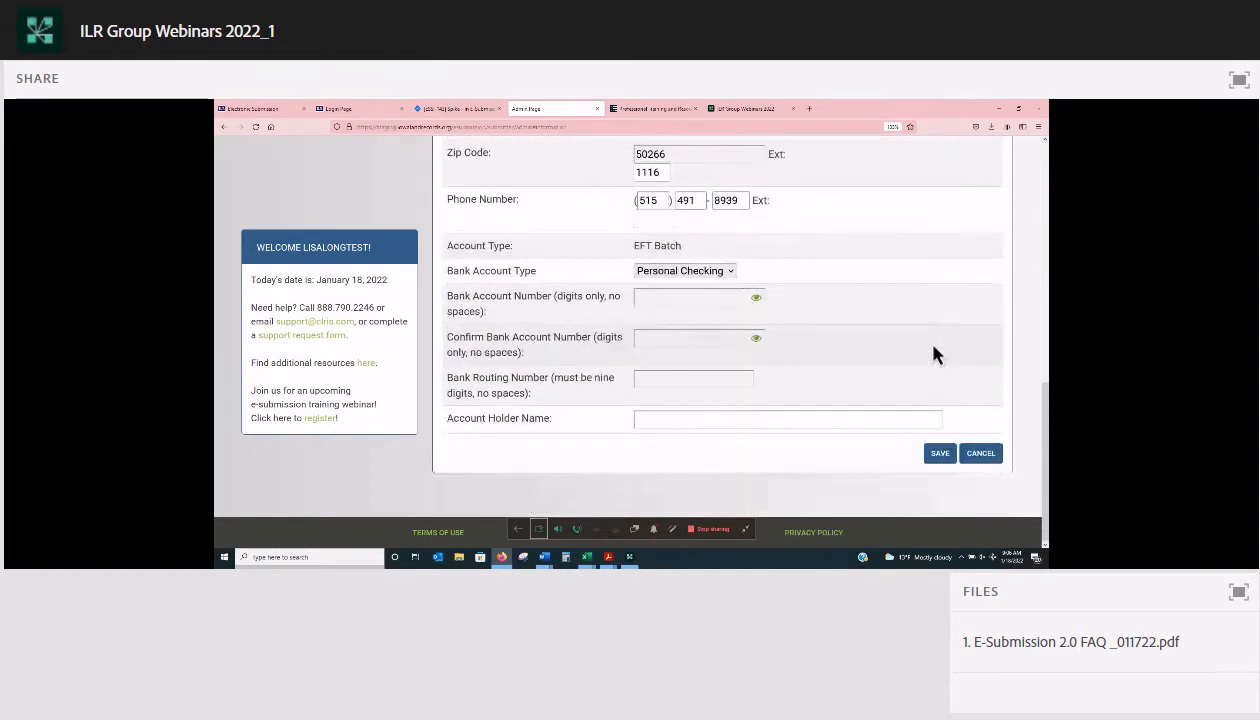
{"action": "scroll", "coordinate": [838, 349], "scroll_direction": "up", "scroll_amount": 10}
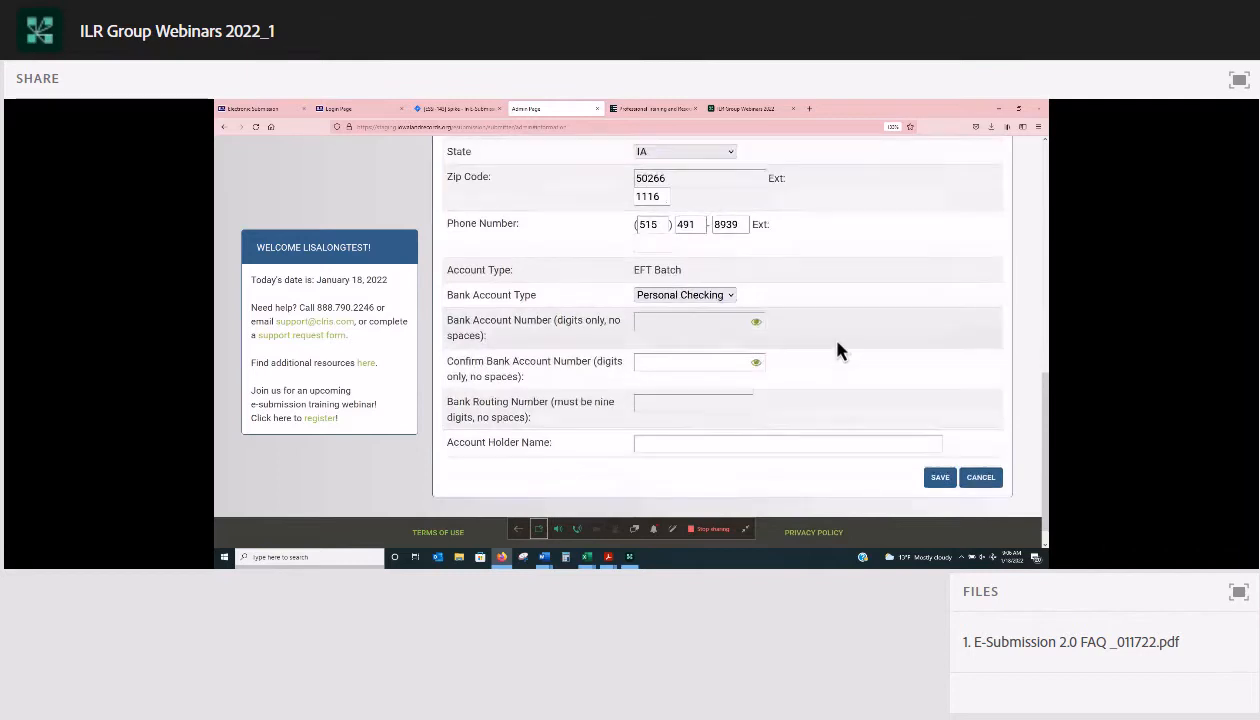
{"action": "scroll", "coordinate": [897, 334], "scroll_direction": "up", "scroll_amount": 3}
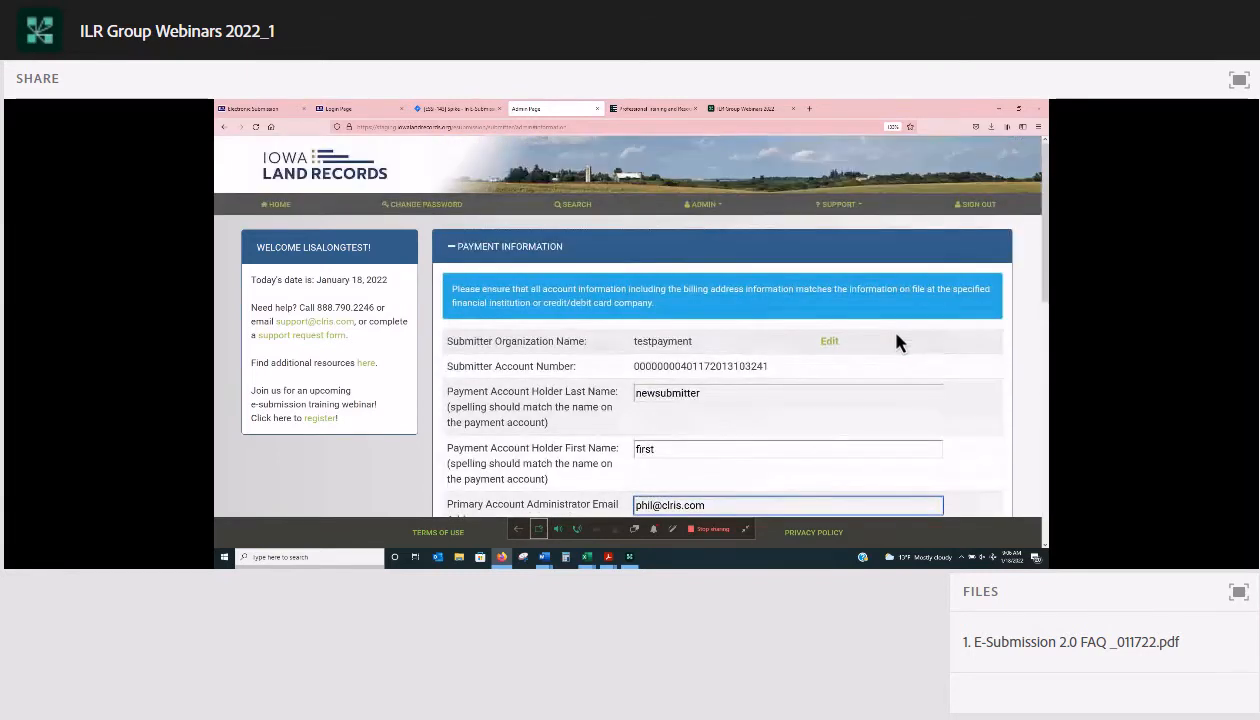
{"action": "scroll", "coordinate": [710, 207], "scroll_direction": "down", "scroll_amount": 3}
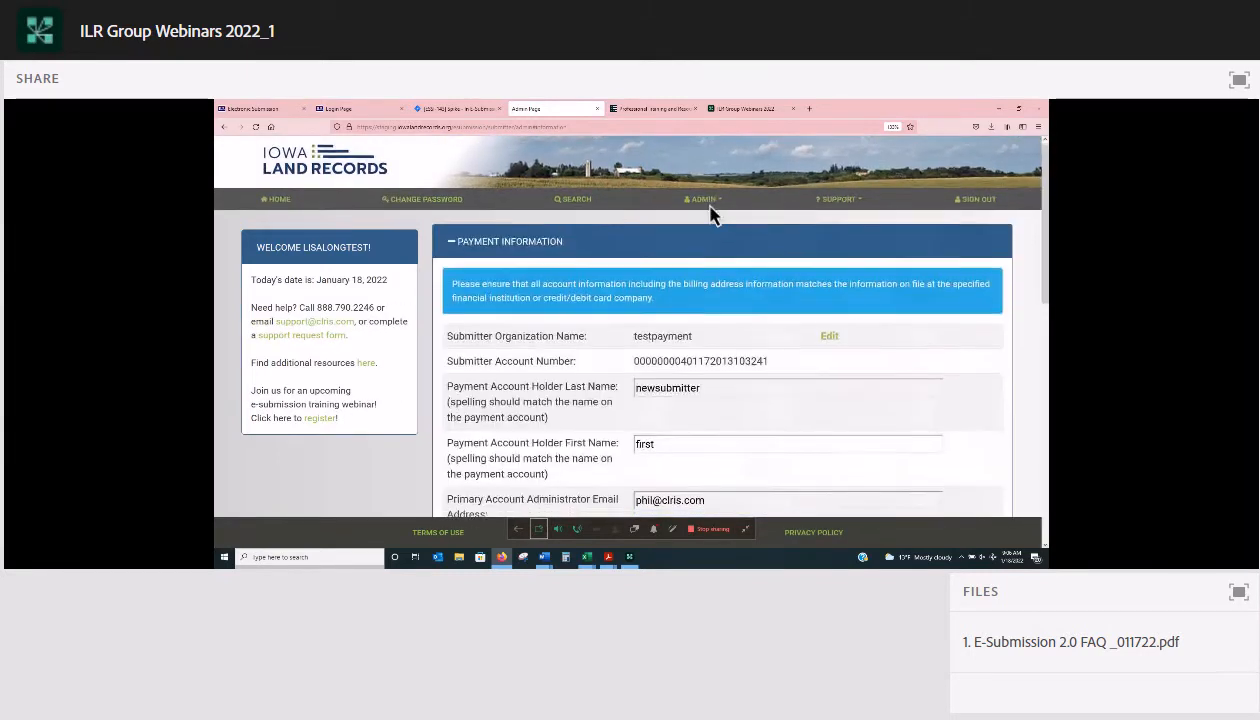
{"action": "scroll", "coordinate": [665, 264], "scroll_direction": "up", "scroll_amount": 3}
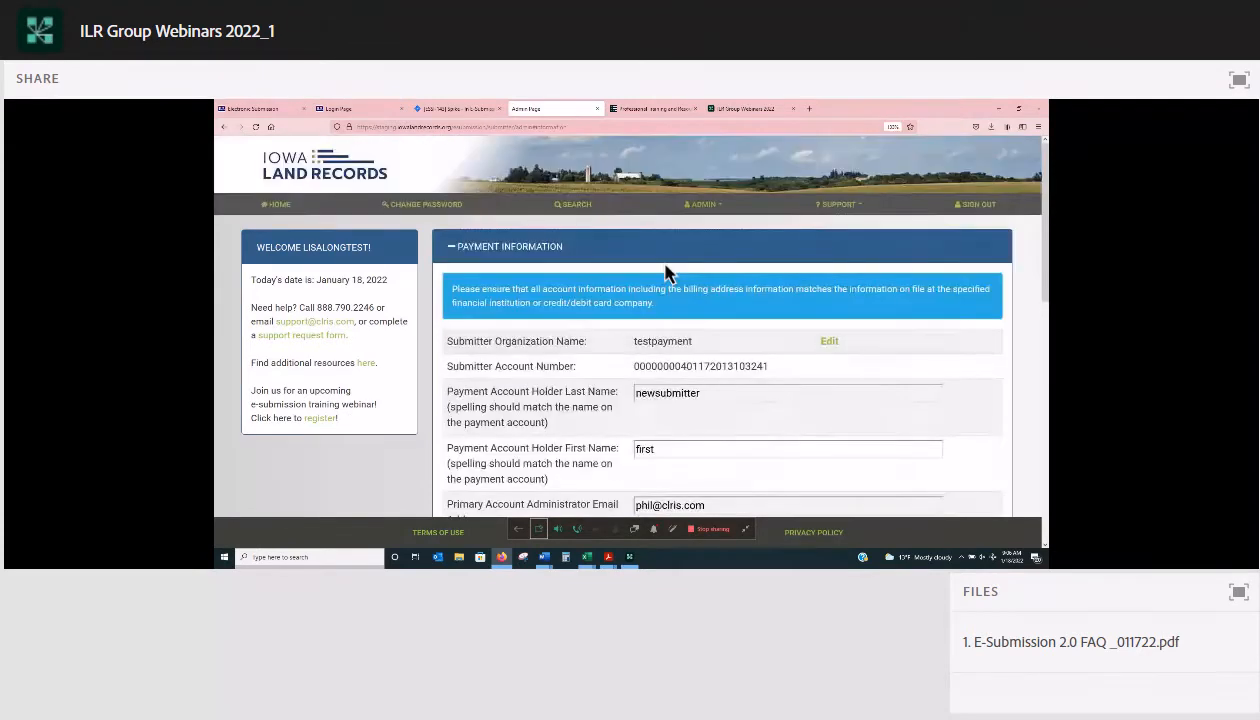
- Open Admin > Users and sort the users list by Name in descending order
{"action": "left_click", "coordinate": [703, 204]}
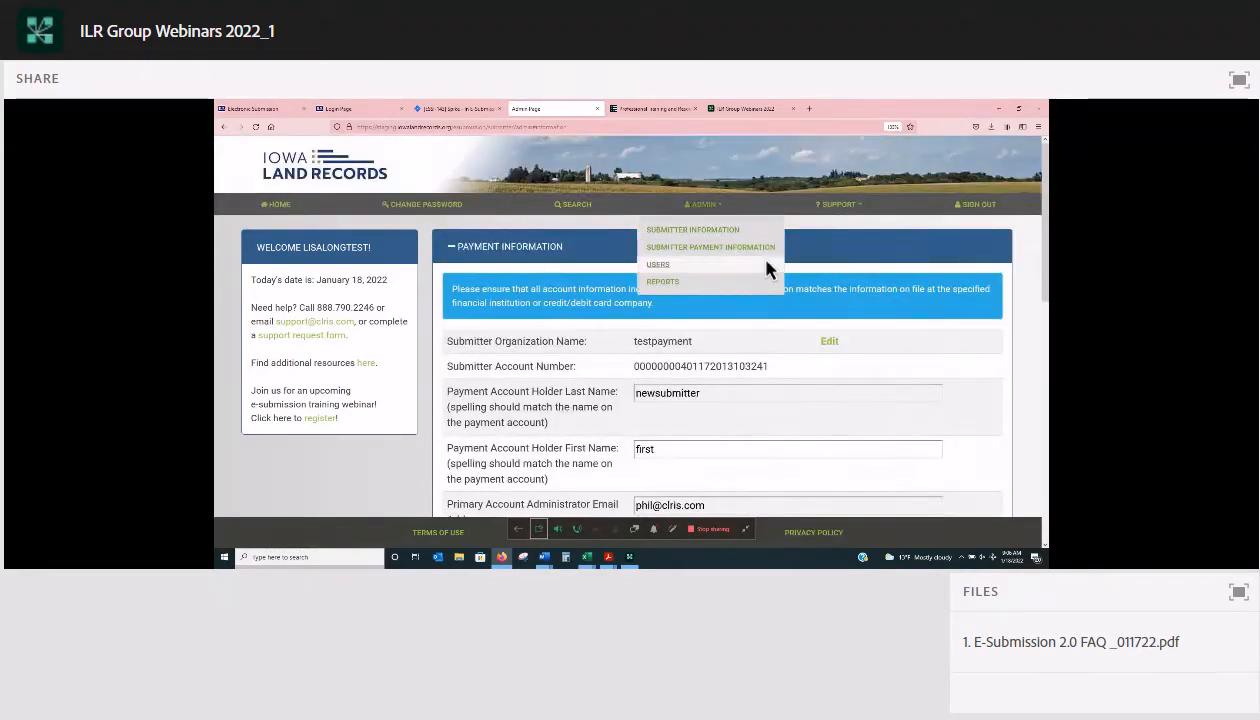
{"action": "left_click", "coordinate": [767, 261]}
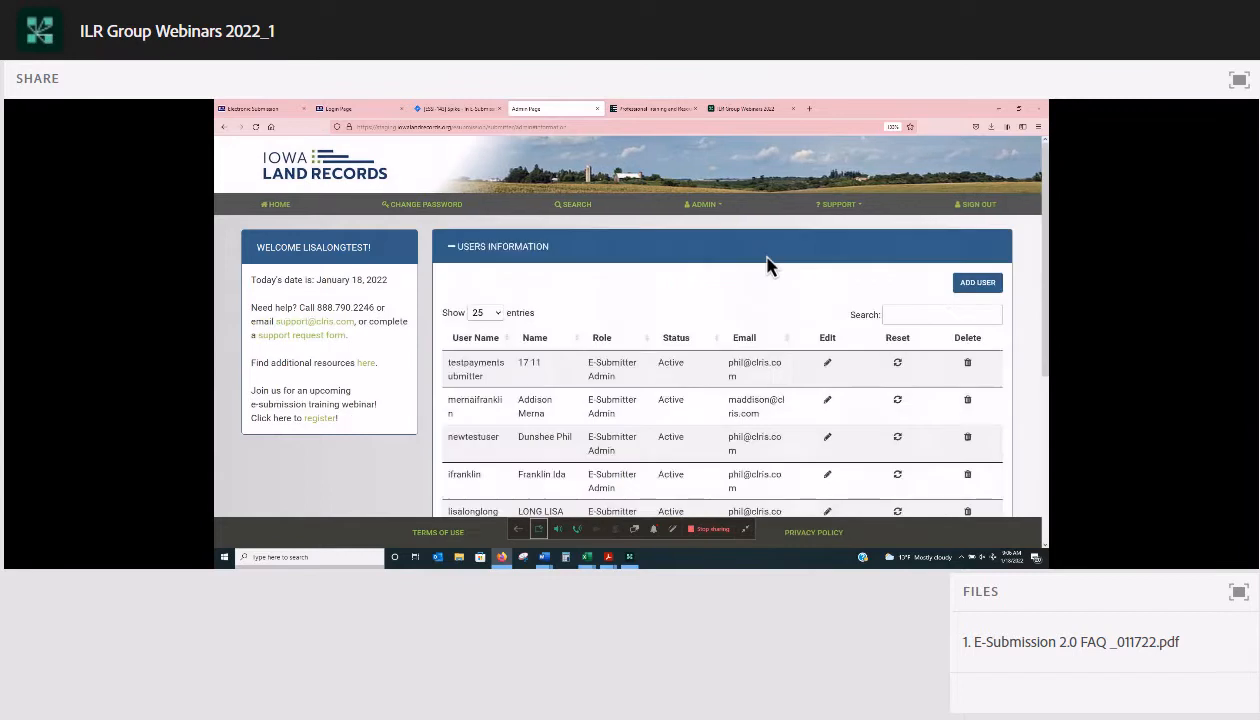
{"action": "scroll", "coordinate": [767, 265], "scroll_direction": "down", "scroll_amount": 5}
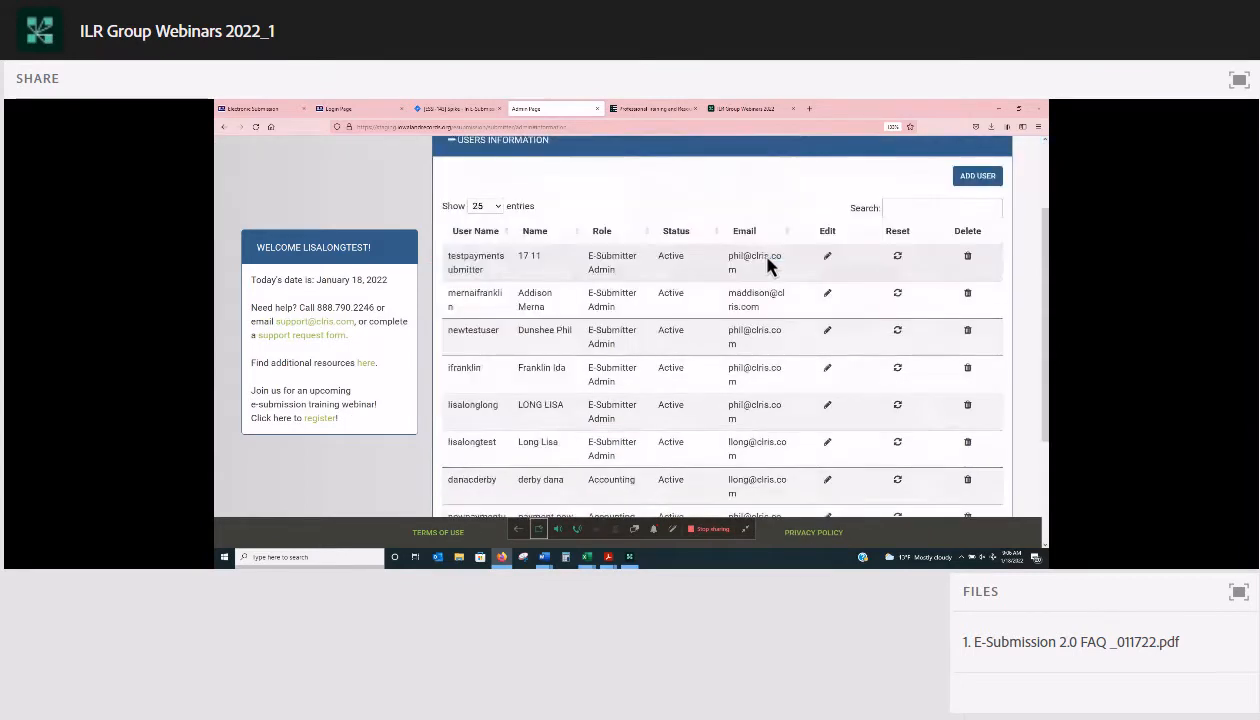
{"action": "scroll", "coordinate": [529, 334], "scroll_direction": "down", "scroll_amount": 1}
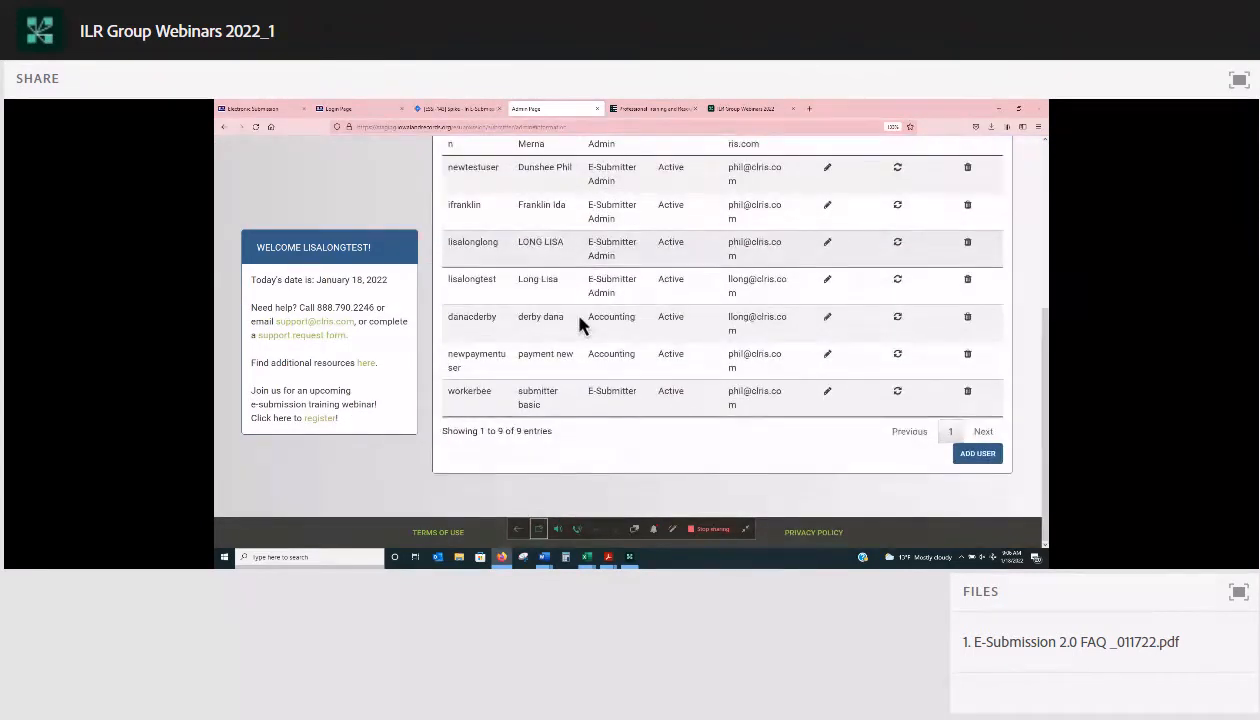
{"action": "scroll", "coordinate": [577, 321], "scroll_direction": "up", "scroll_amount": 5}
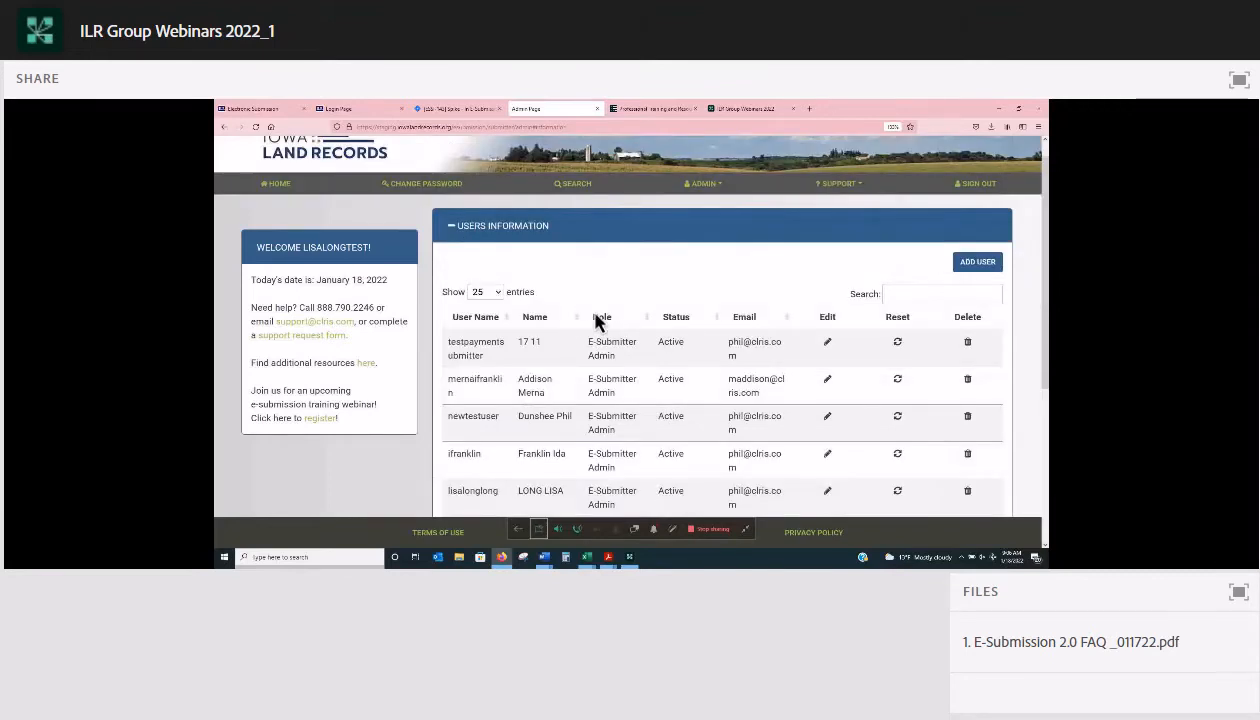
{"action": "left_click", "coordinate": [598, 318]}
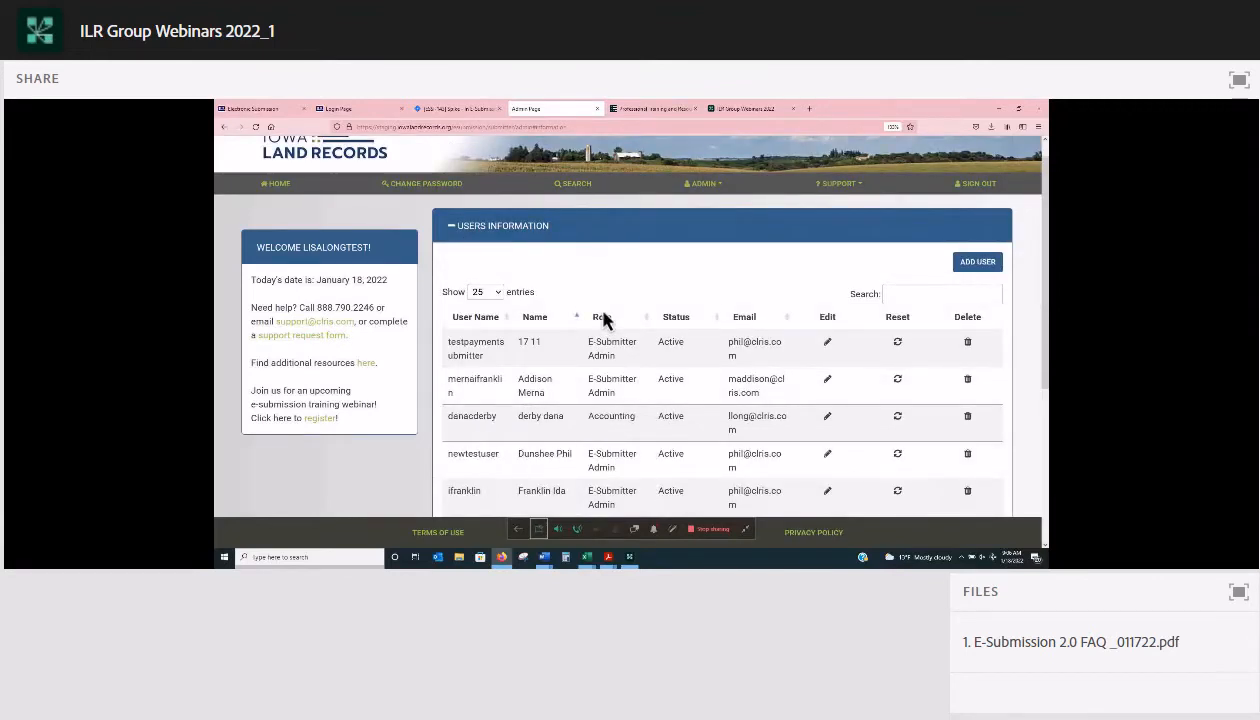
{"action": "left_click", "coordinate": [602, 318]}
{"action": "scroll", "coordinate": [650, 300], "scroll_direction": "down", "scroll_amount": 1}
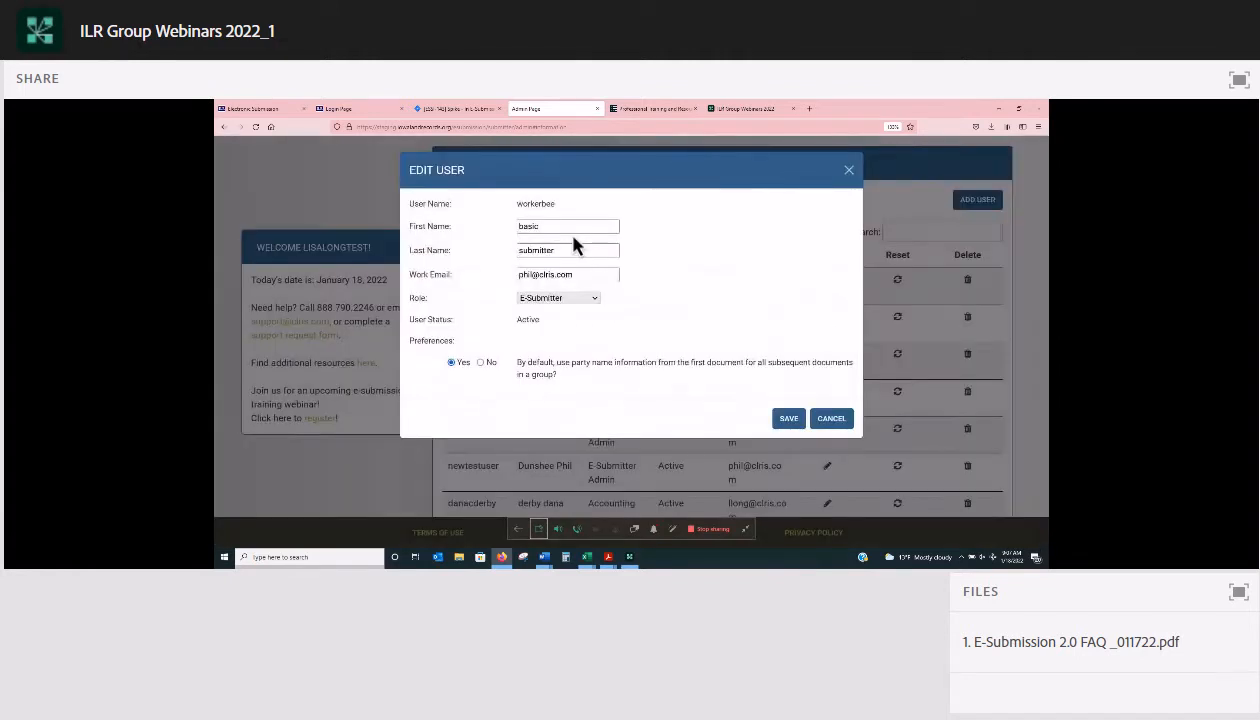
- Check a user's available roles in the editor, then close it without saving
{"action": "left_click", "coordinate": [580, 299]}
{"action": "left_click", "coordinate": [635, 290]}
{"action": "left_click", "coordinate": [590, 298]}
{"action": "left_click", "coordinate": [897, 286]}
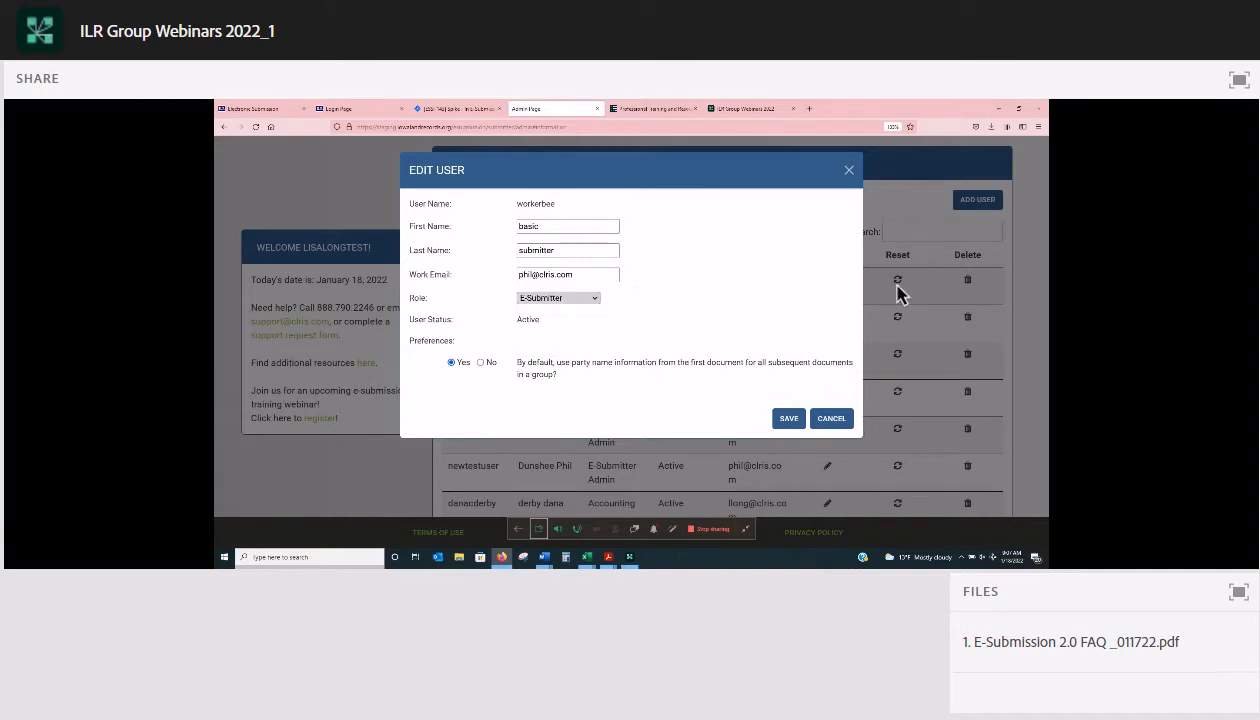
{"action": "left_click", "coordinate": [898, 280]}
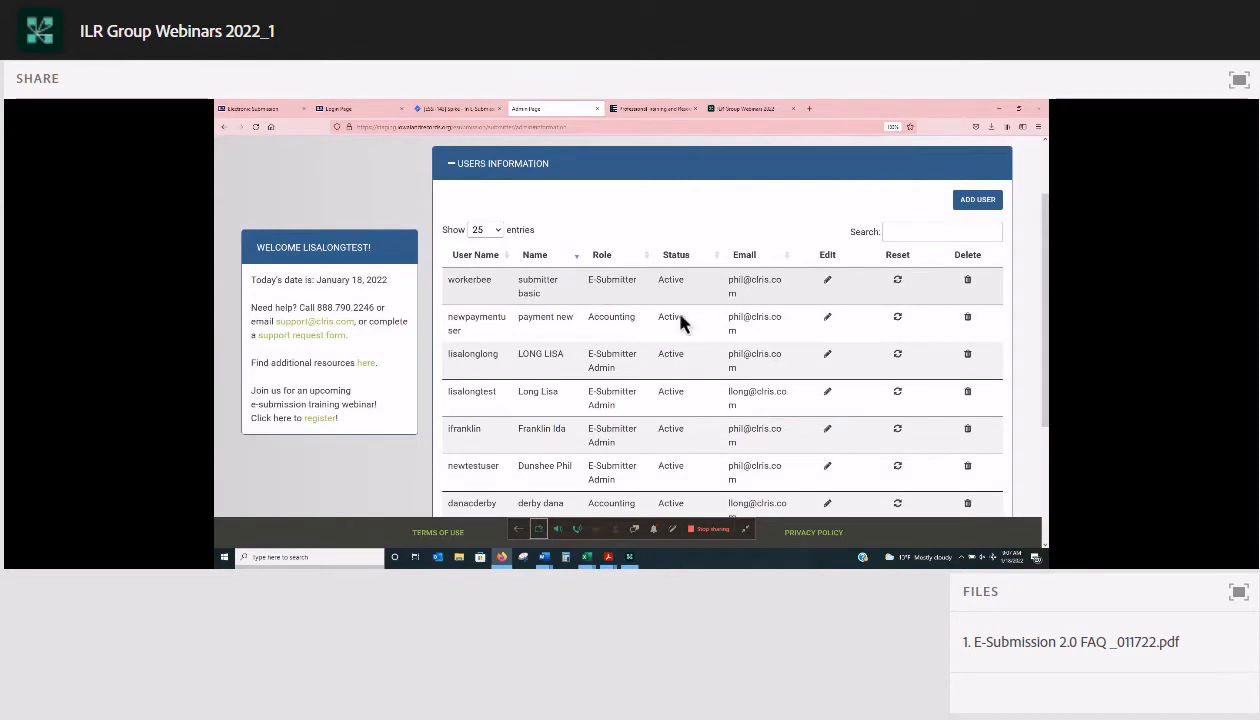
- Open the first user's Reset User dialog and cancel it without changes
{"action": "left_click", "coordinate": [897, 279]}
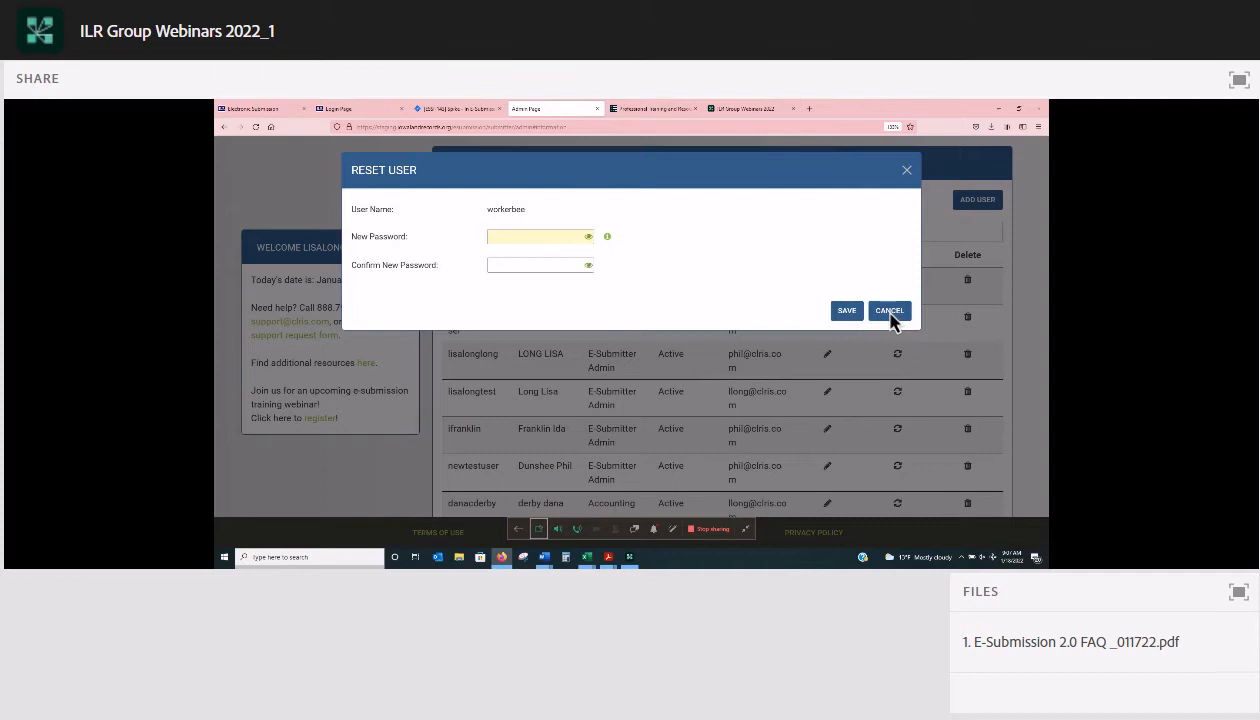
{"action": "left_click", "coordinate": [968, 288]}
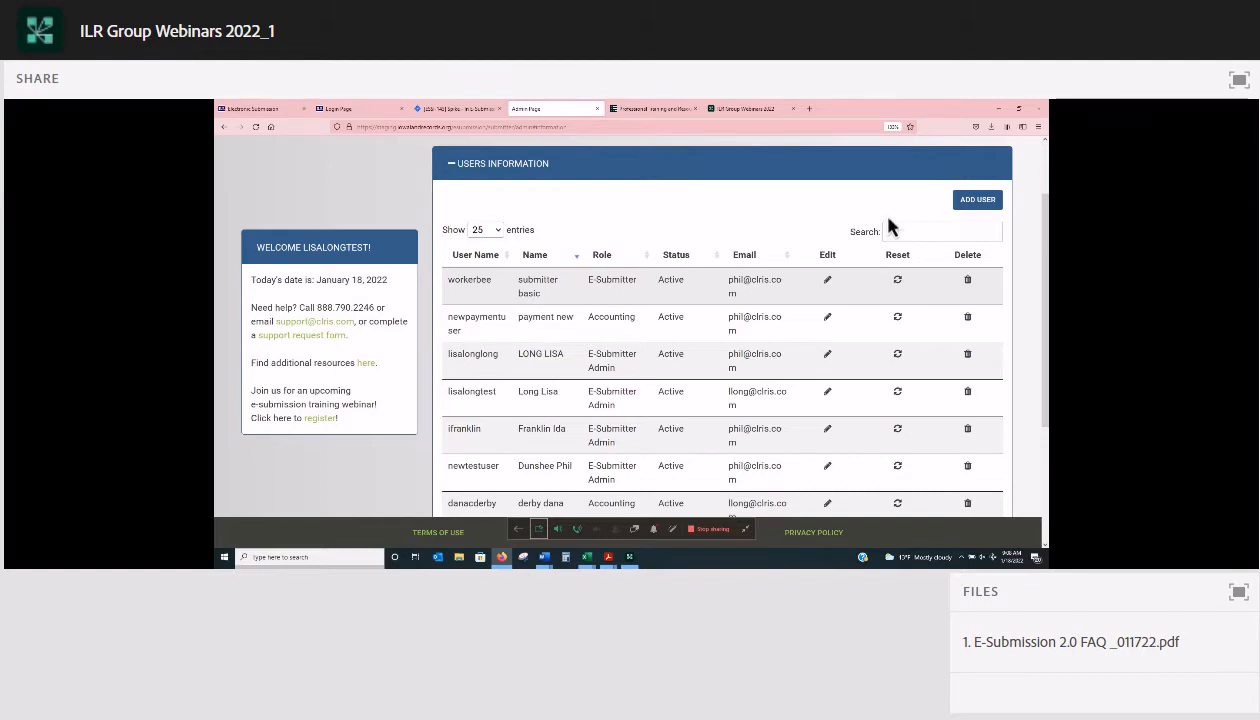
{"action": "scroll", "coordinate": [891, 222], "scroll_direction": "up", "scroll_amount": 2}
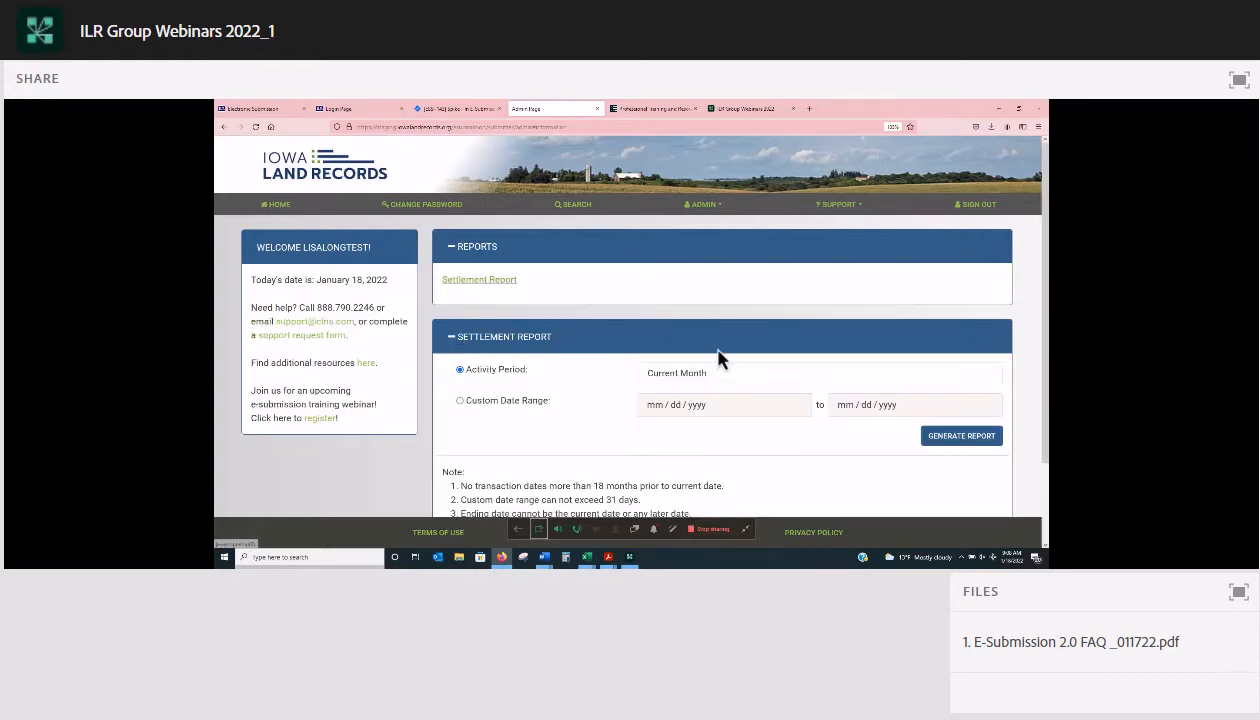
- Generate the settlement report for a custom range from 01/01/2022 to 01/17/2022
{"action": "scroll", "coordinate": [718, 350], "scroll_direction": "down", "scroll_amount": 2}
{"action": "left_click", "coordinate": [852, 350]}
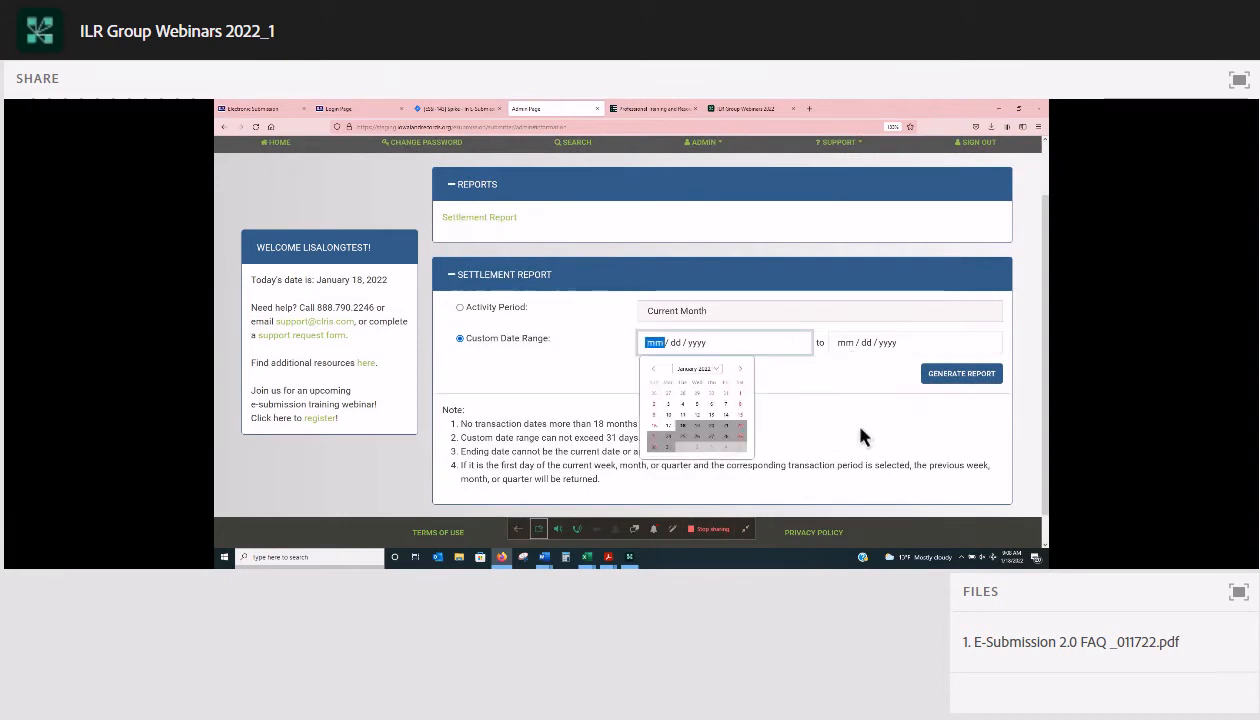
{"action": "left_click", "coordinate": [740, 393]}
{"action": "left_click", "coordinate": [960, 344]}
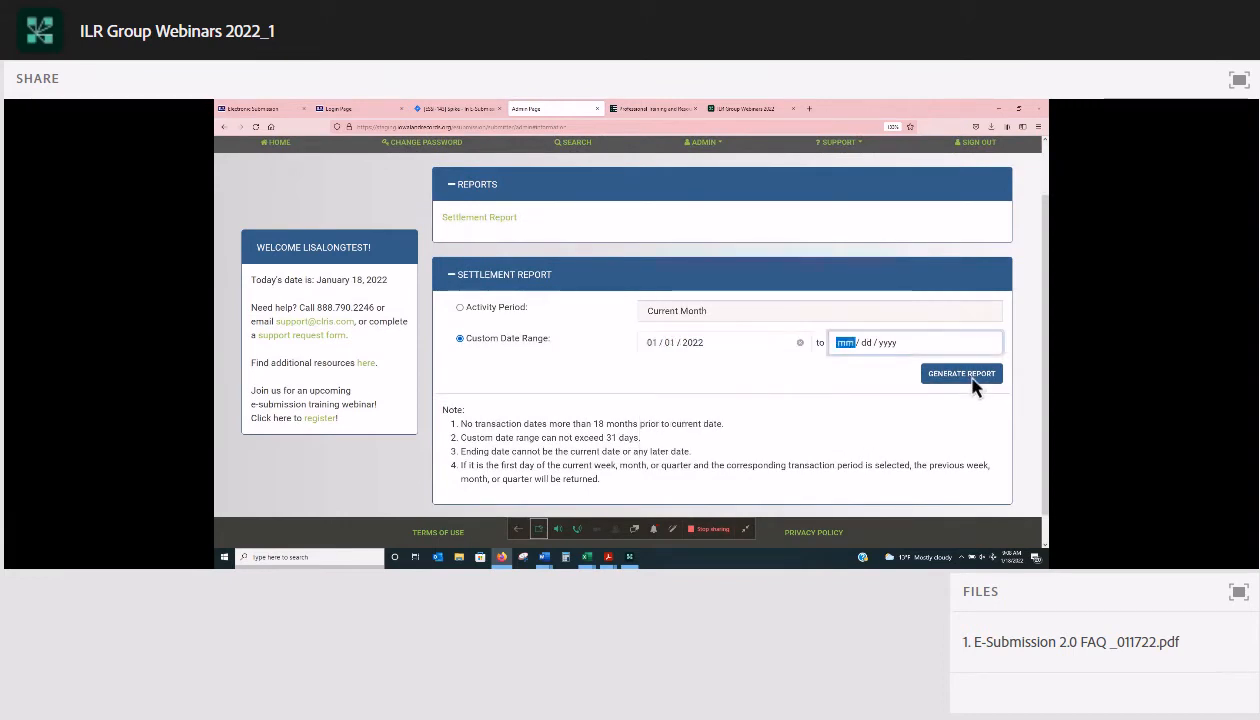
{"action": "left_click", "coordinate": [859, 424]}
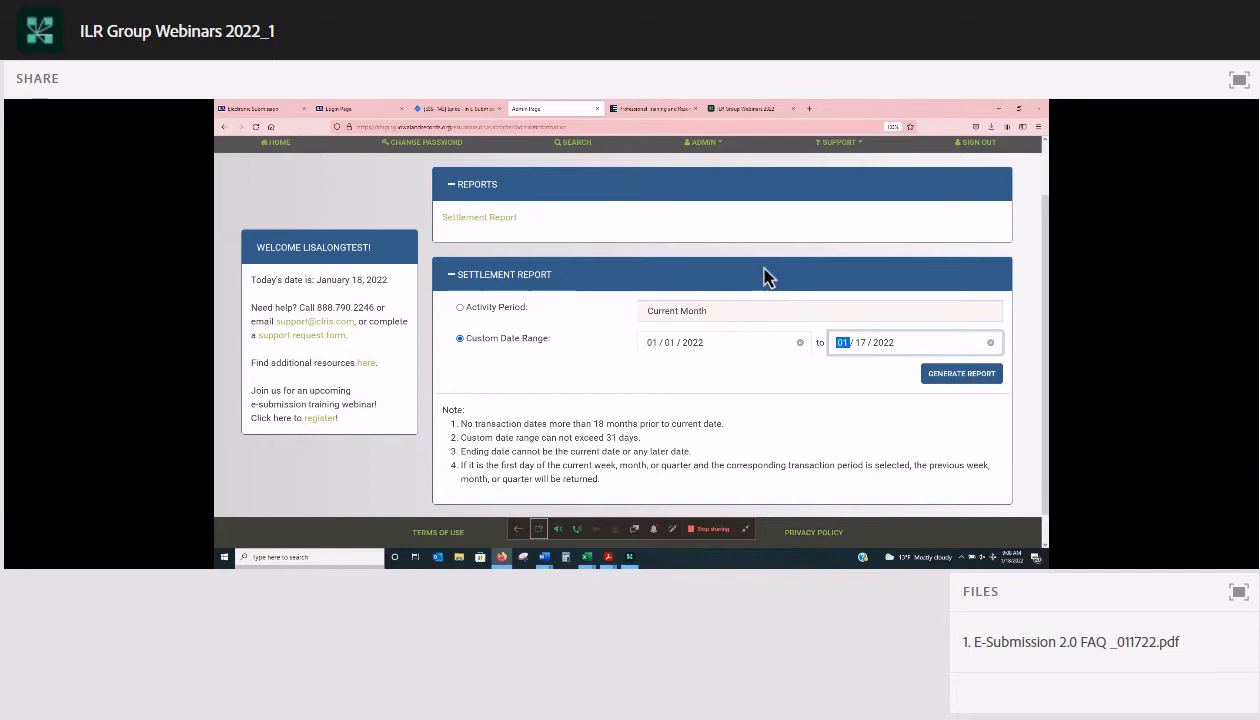
{"action": "key", "text": "Tab"}
{"action": "key", "text": "Return"}
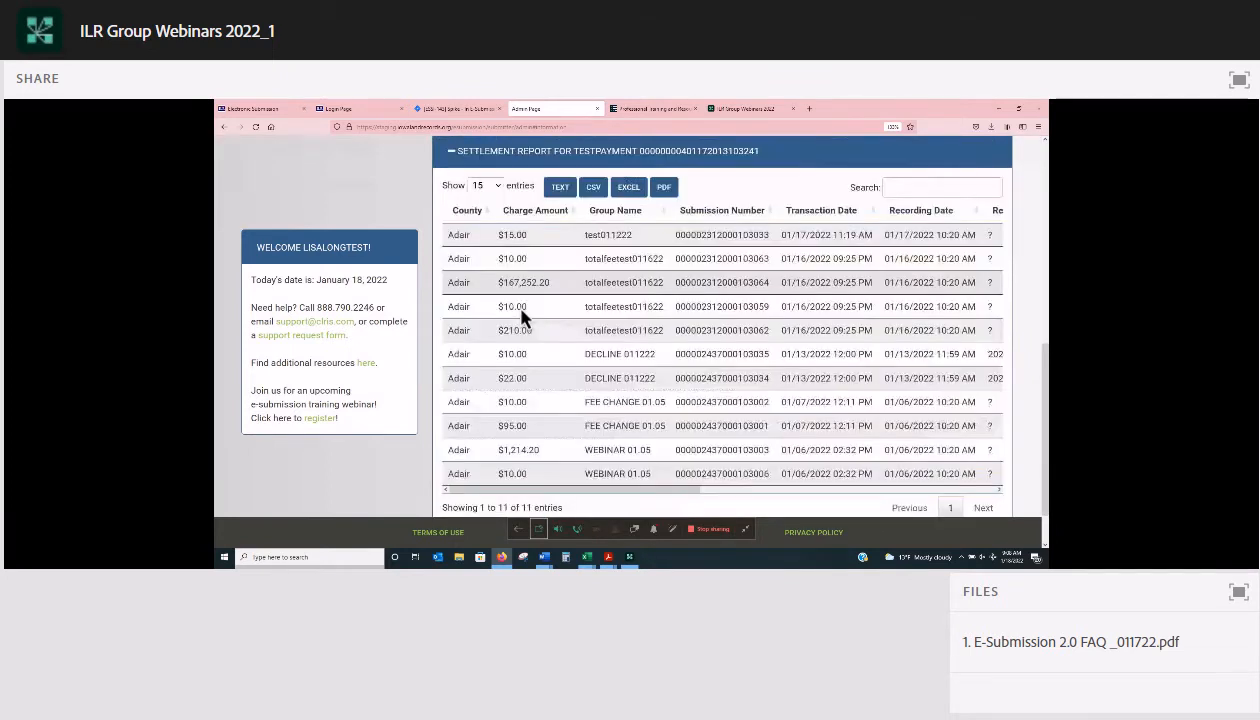
- Scroll through the report table to review its 11 document transactions
{"action": "scroll", "coordinate": [600, 318], "scroll_direction": "up", "scroll_amount": 2}
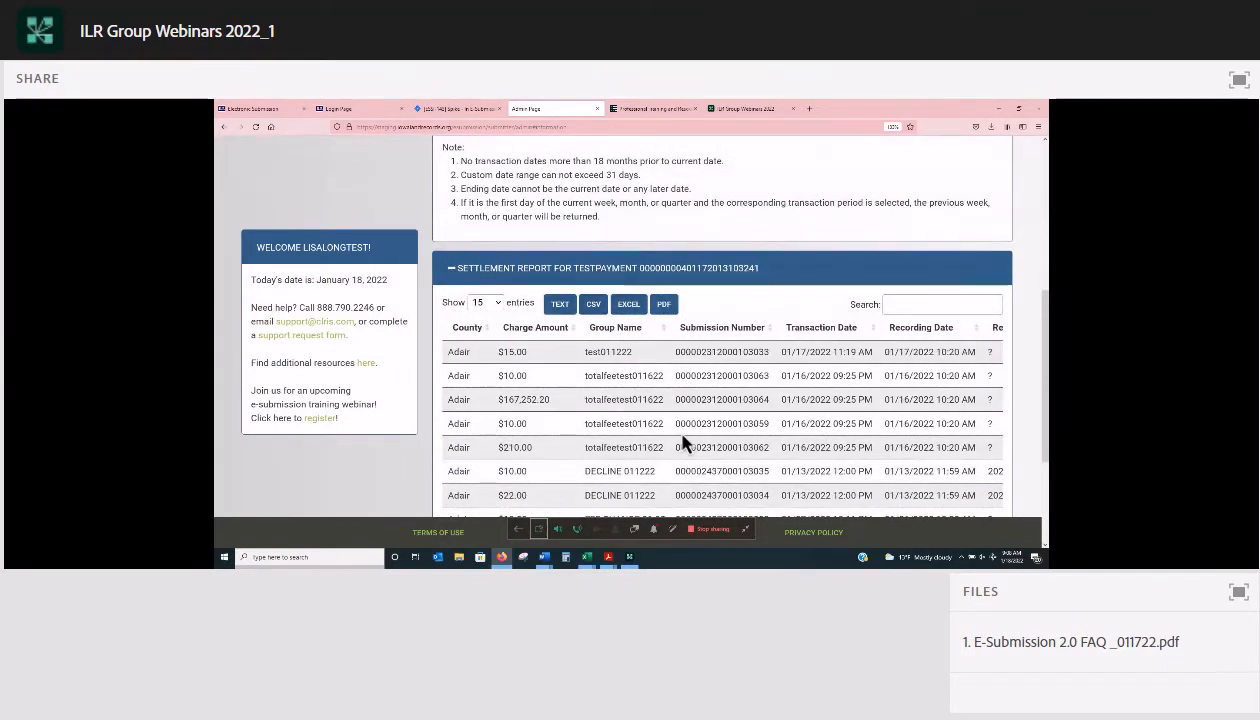
{"action": "scroll", "coordinate": [683, 443], "scroll_direction": "down", "scroll_amount": 3}
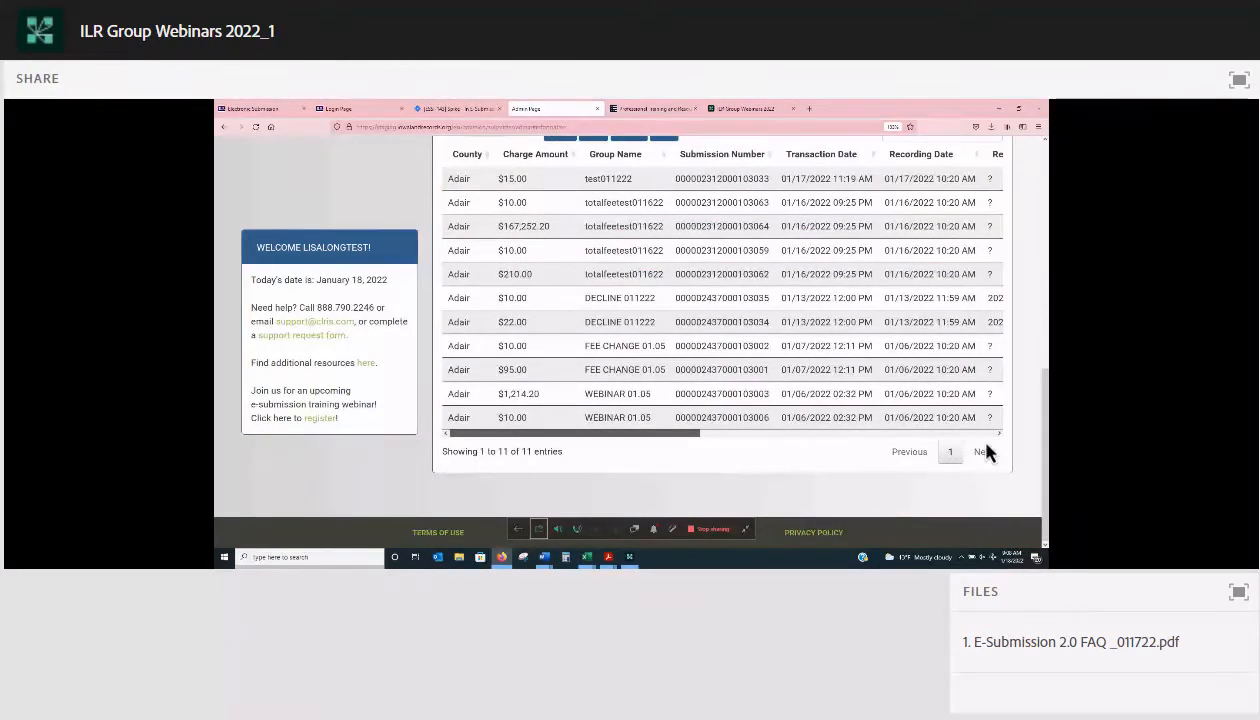
{"action": "scroll", "coordinate": [988, 452], "scroll_direction": "right", "scroll_amount": 5}
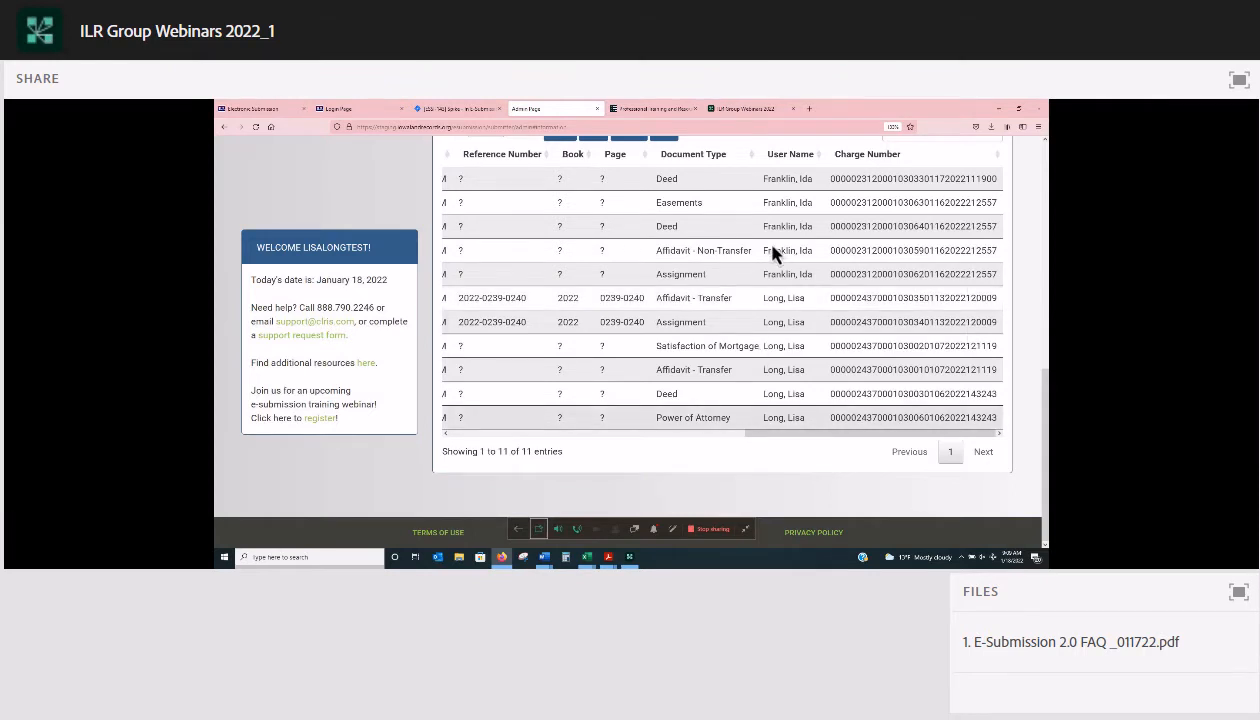
{"action": "scroll", "coordinate": [924, 180], "scroll_direction": "up", "scroll_amount": 4}
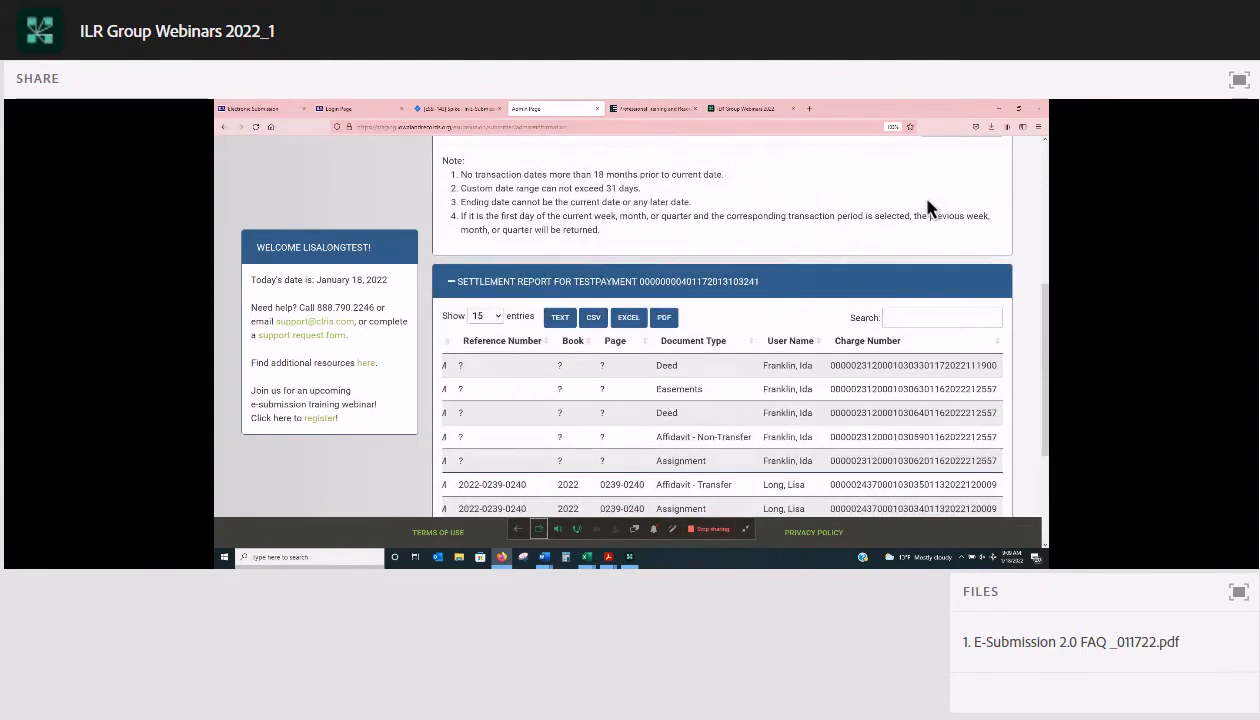
{"action": "scroll", "coordinate": [660, 270], "scroll_direction": "up", "scroll_amount": 2}
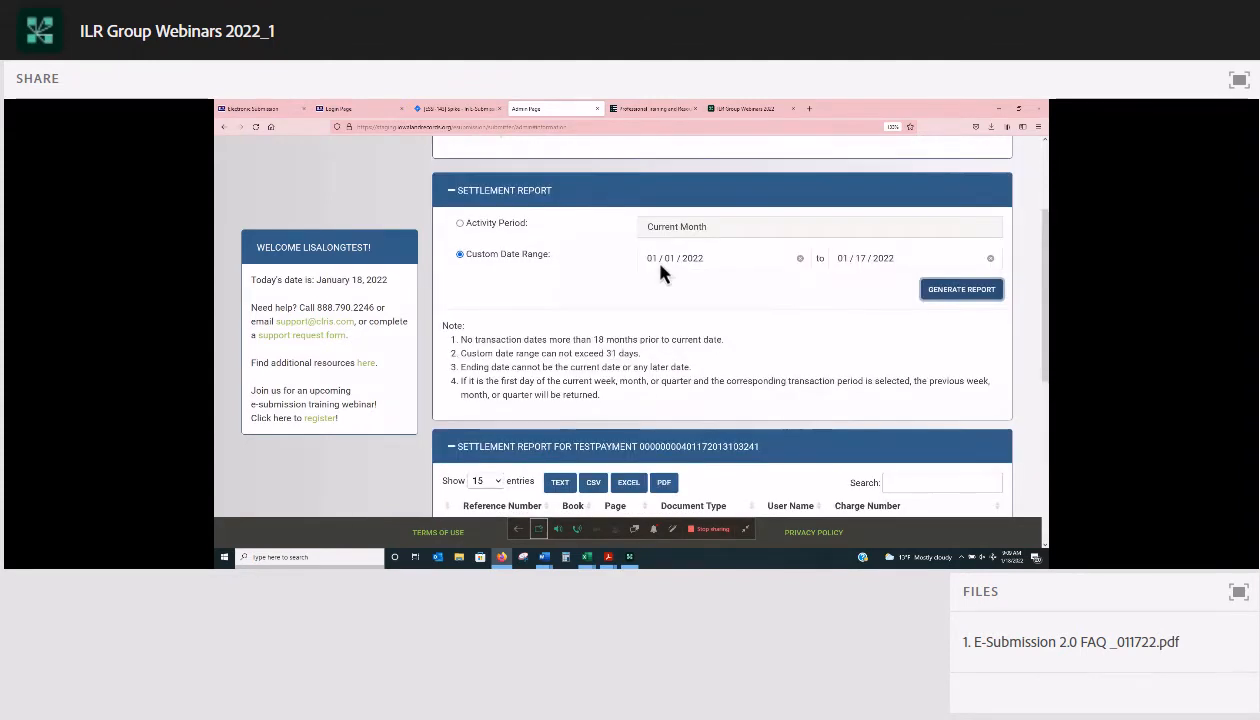
{"action": "scroll", "coordinate": [660, 270], "scroll_direction": "up", "scroll_amount": 2}
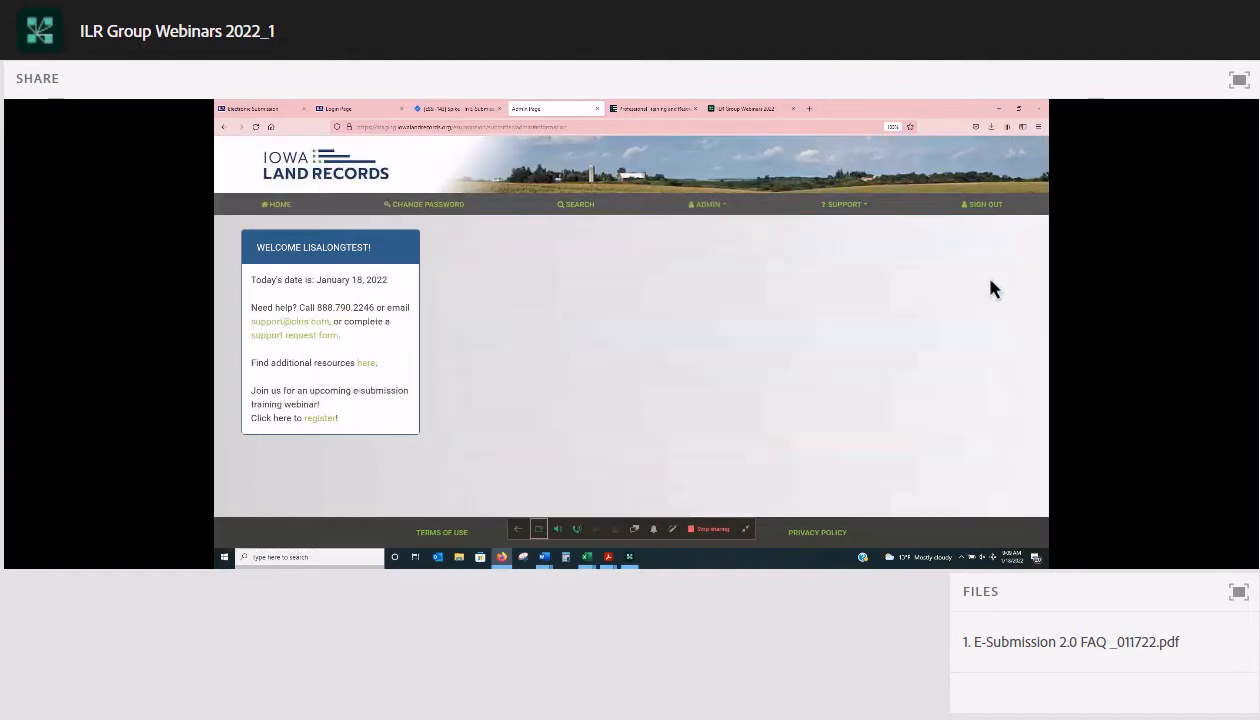
- Try the Add User form with the E-Submitter Admin role, then cancel without saving
{"action": "left_click", "coordinate": [988, 283]}
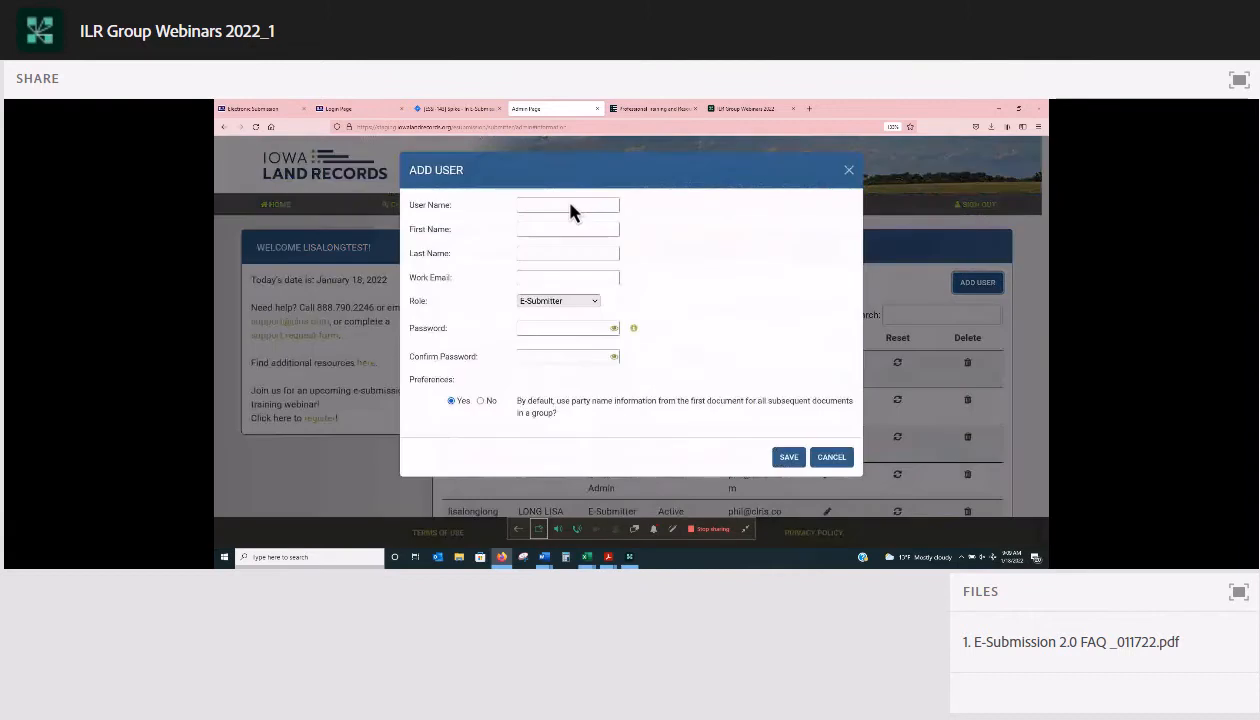
{"action": "left_click", "coordinate": [571, 205]}
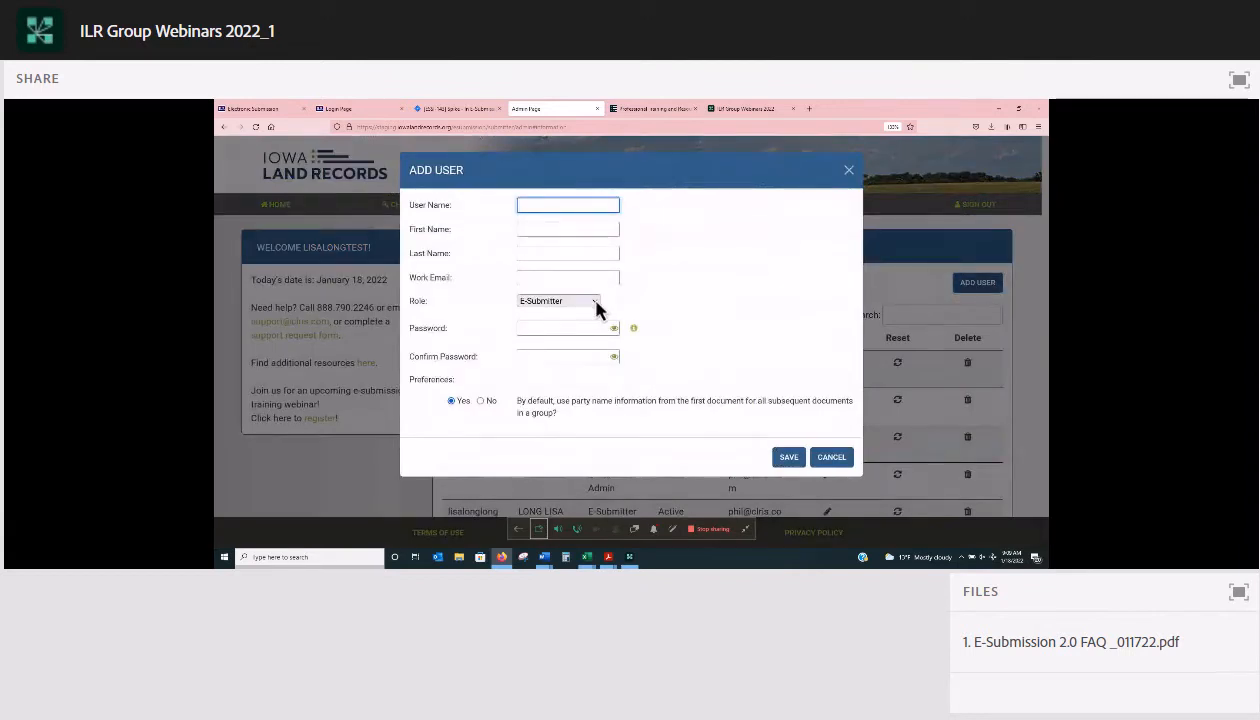
{"action": "left_click", "coordinate": [594, 302]}
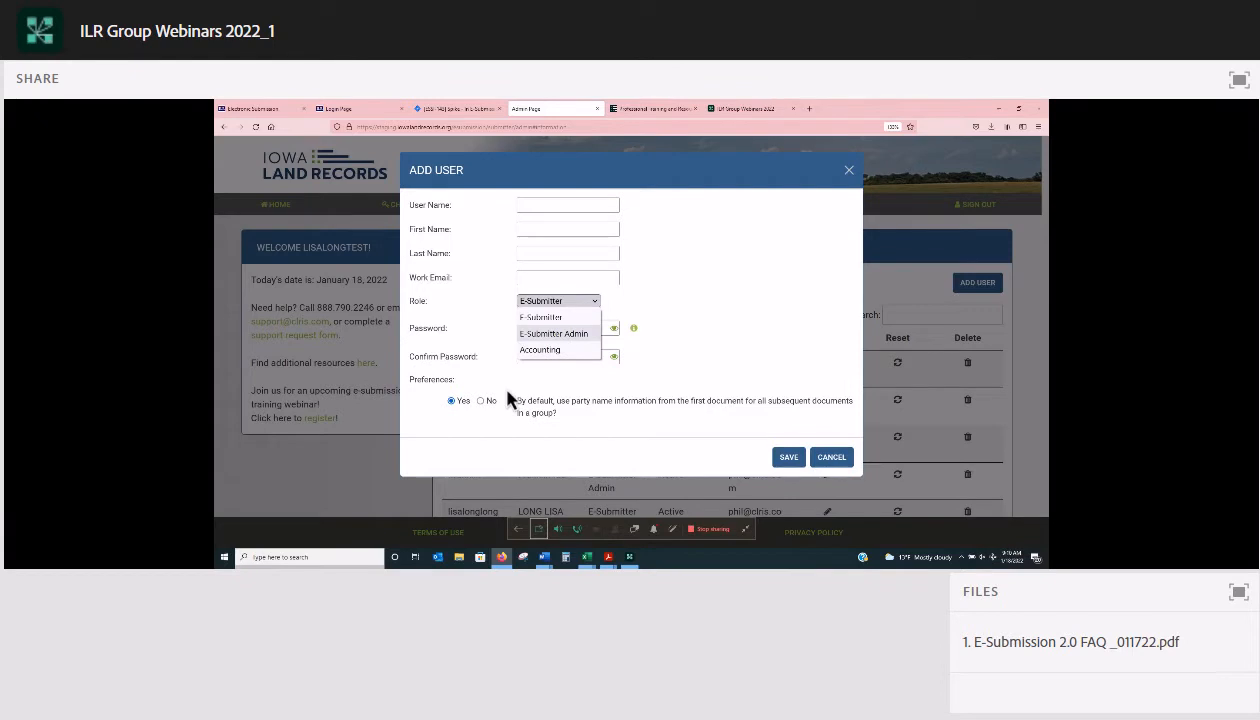
{"action": "key", "text": "Return"}
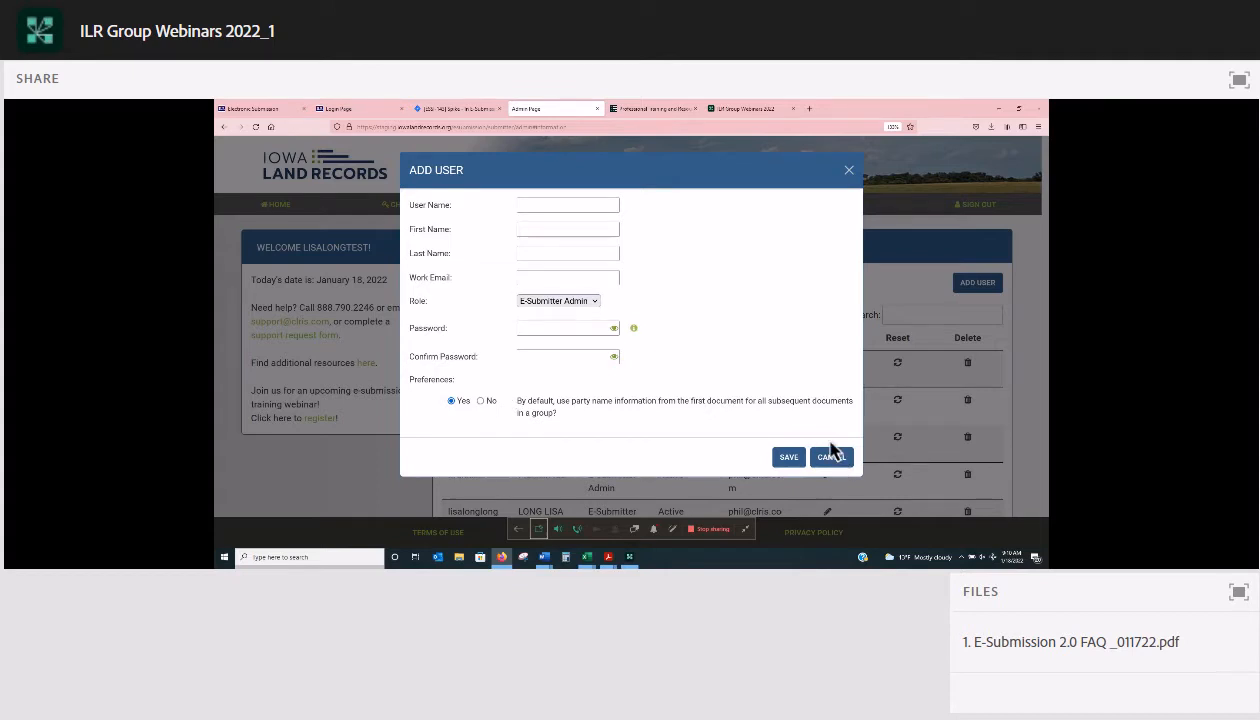
{"action": "left_click", "coordinate": [863, 217]}
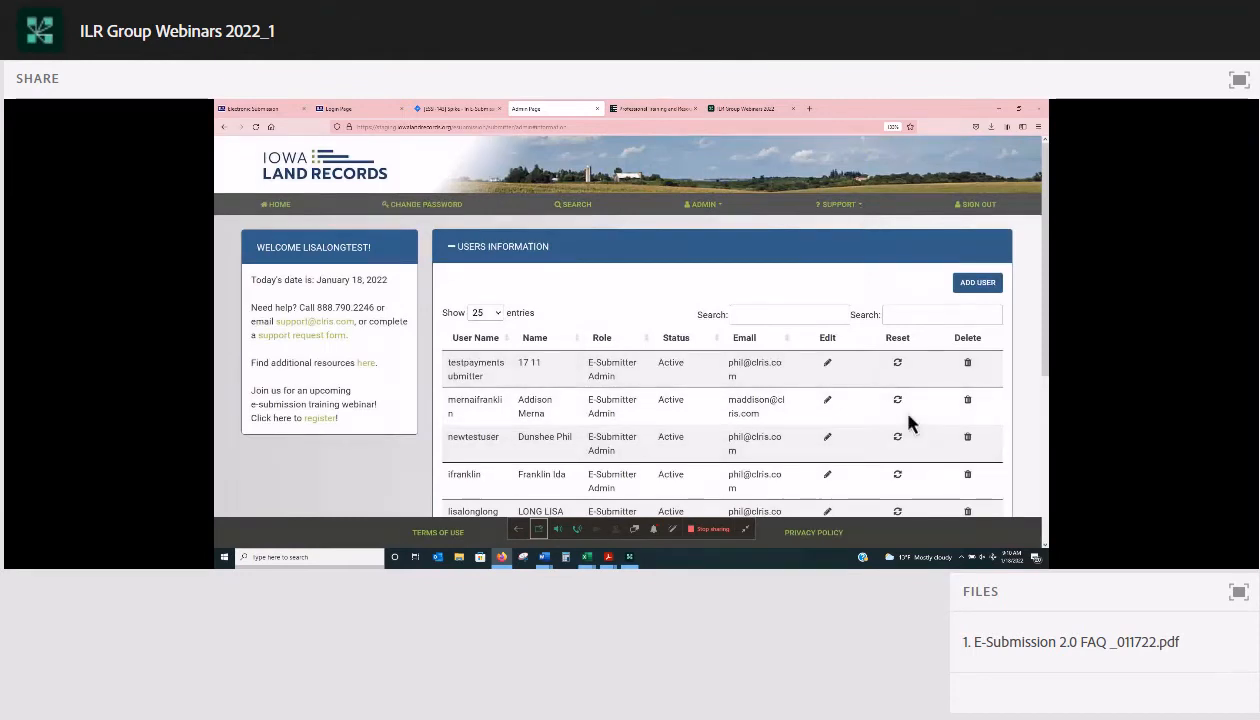
- Open Support > Customer Support, review the resources and contact pages, then close both tabs
{"action": "left_click", "coordinate": [833, 206]}
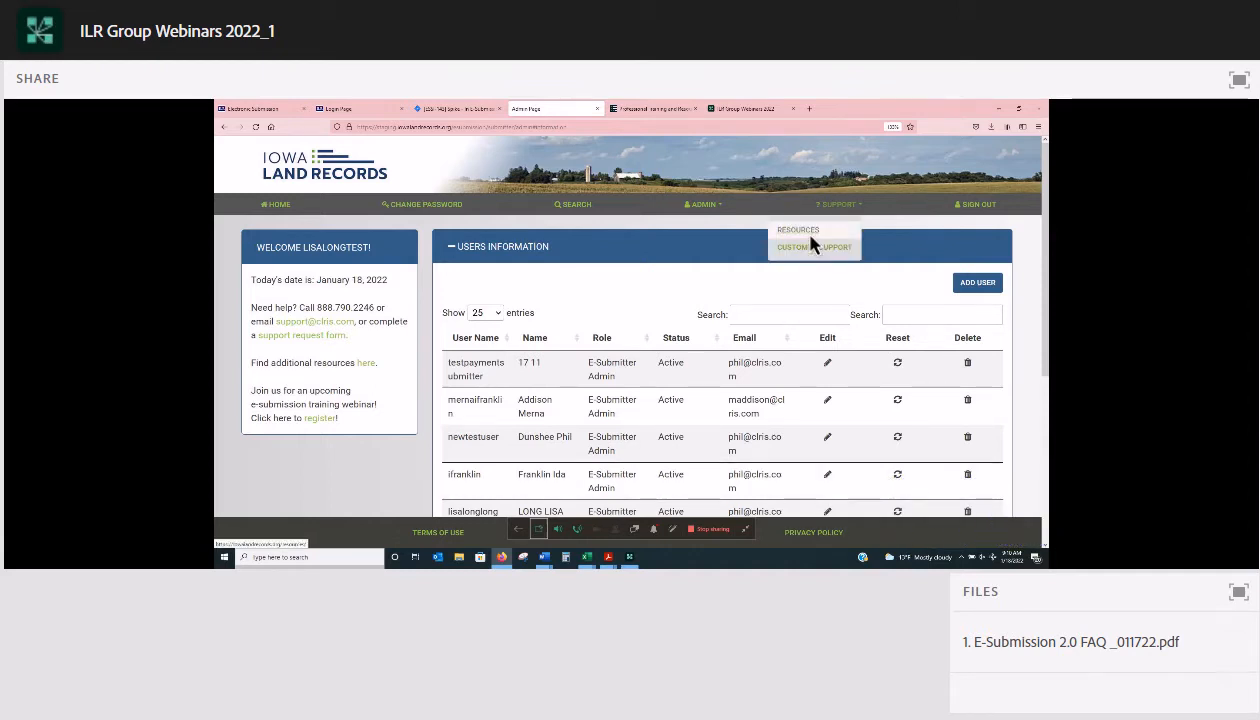
{"action": "left_click", "coordinate": [810, 238]}
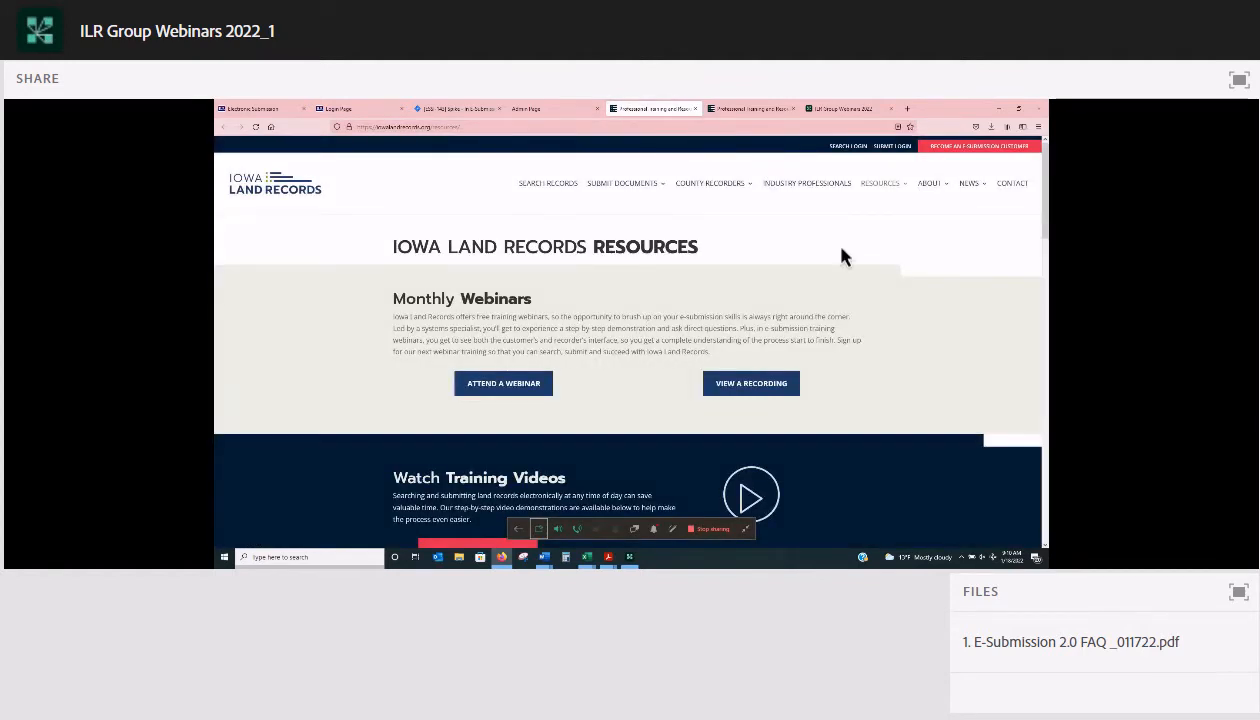
{"action": "key", "text": "ctrl+w"}
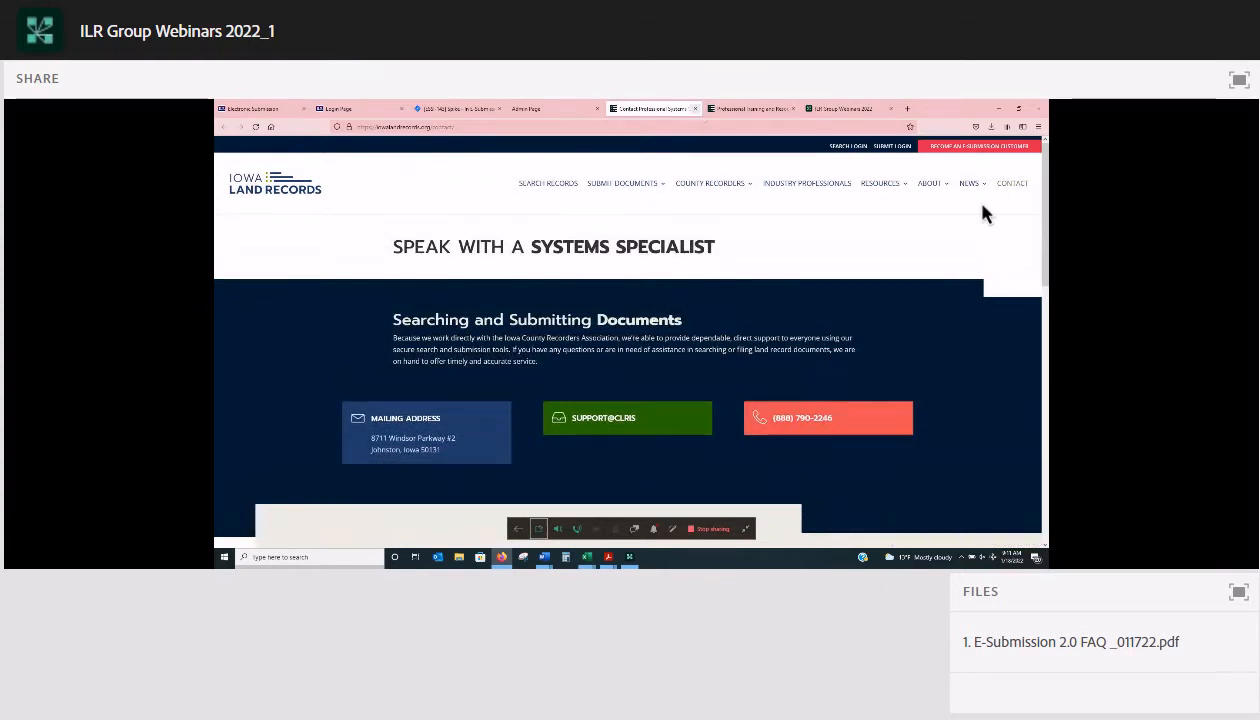
{"action": "key", "text": "ctrl+w"}
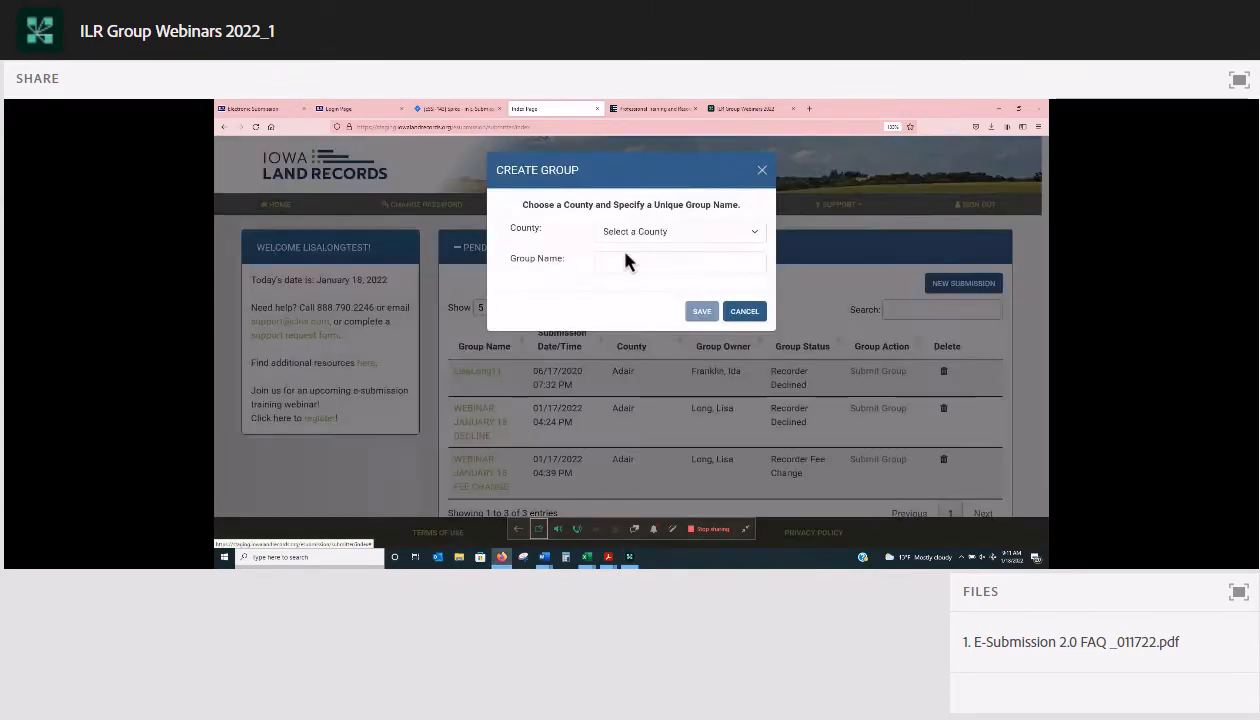
- Create and save a new Adair County group named WEBINAR JANU18
{"action": "left_click", "coordinate": [640, 232]}
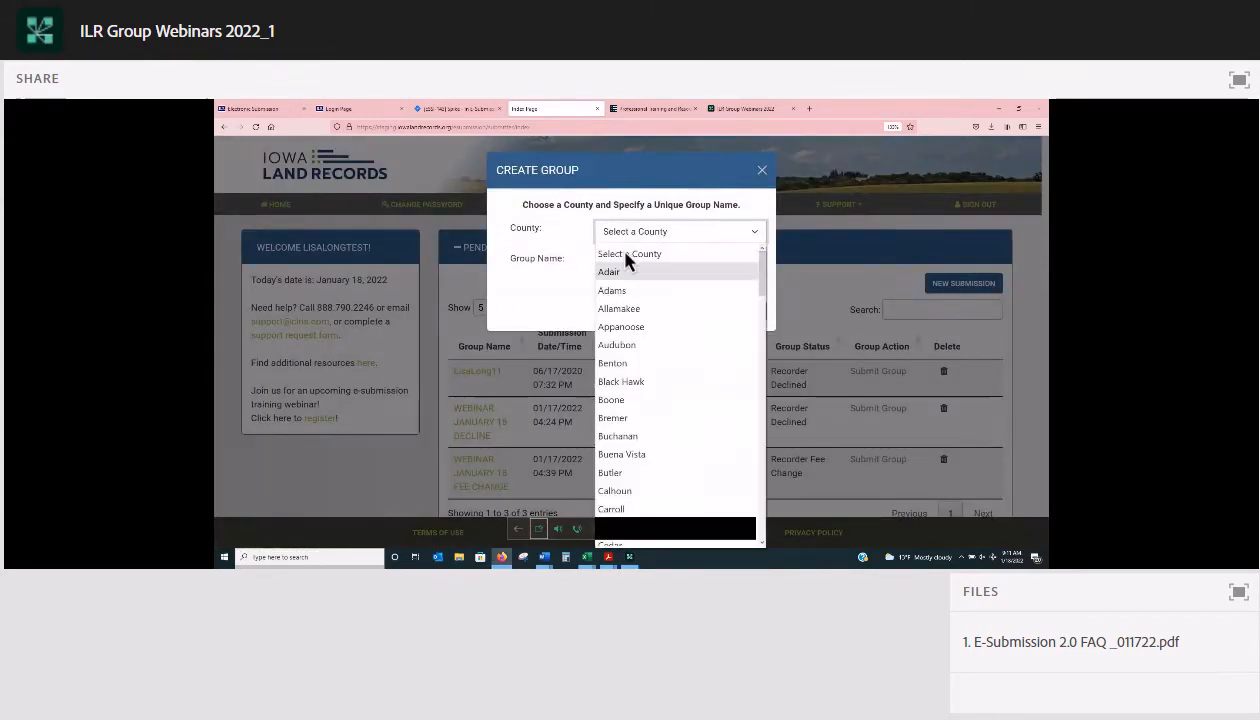
{"action": "left_click", "coordinate": [620, 271]}
{"action": "left_click", "coordinate": [625, 259]}
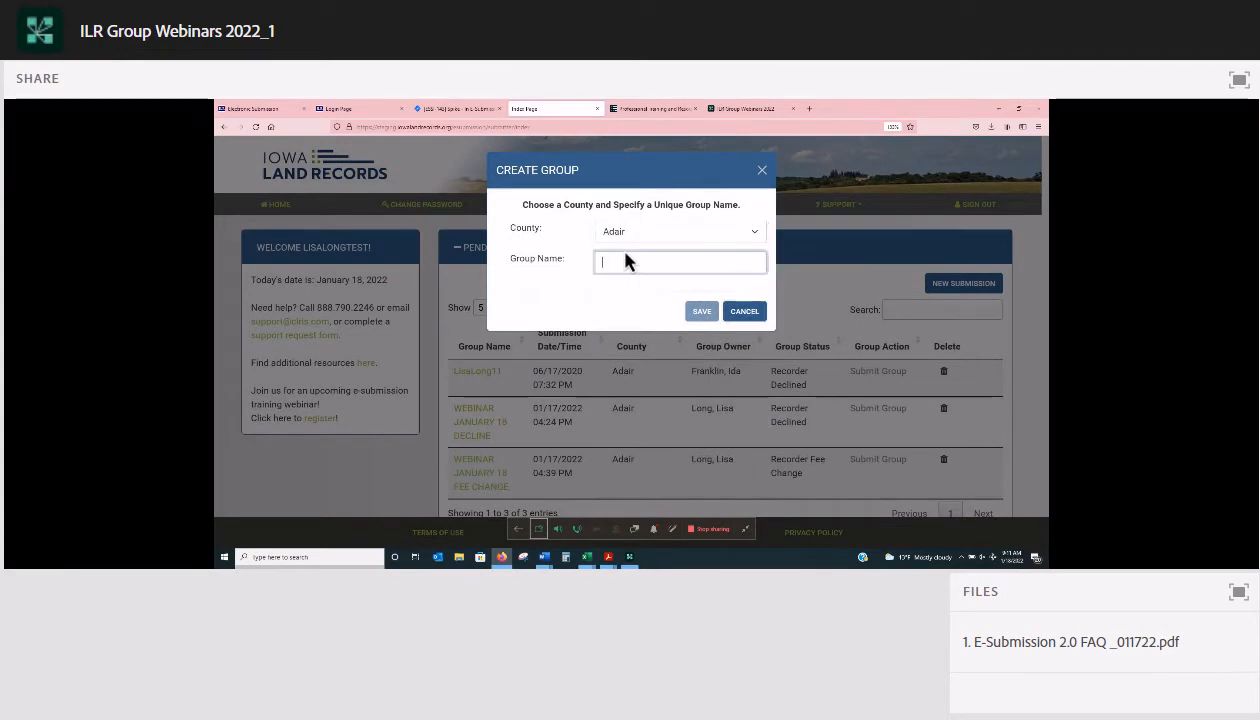
{"action": "type", "text": "WEB"}
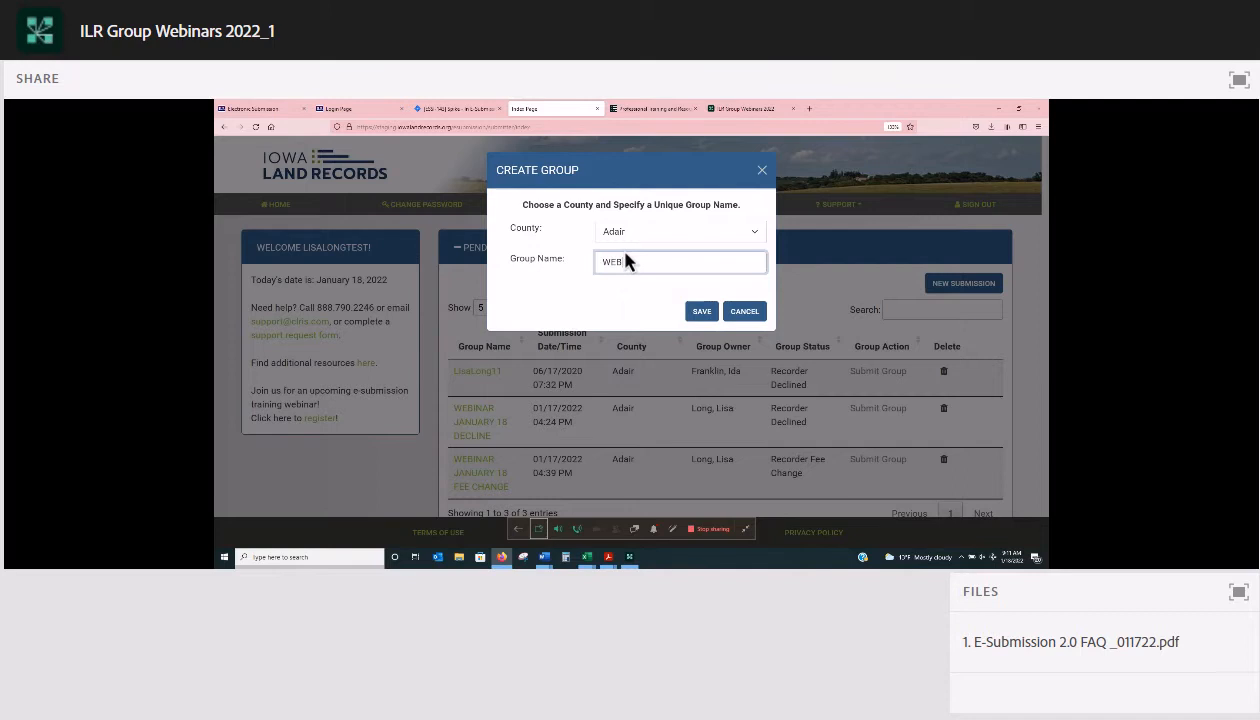
{"action": "type", "text": "INAR JAN"}
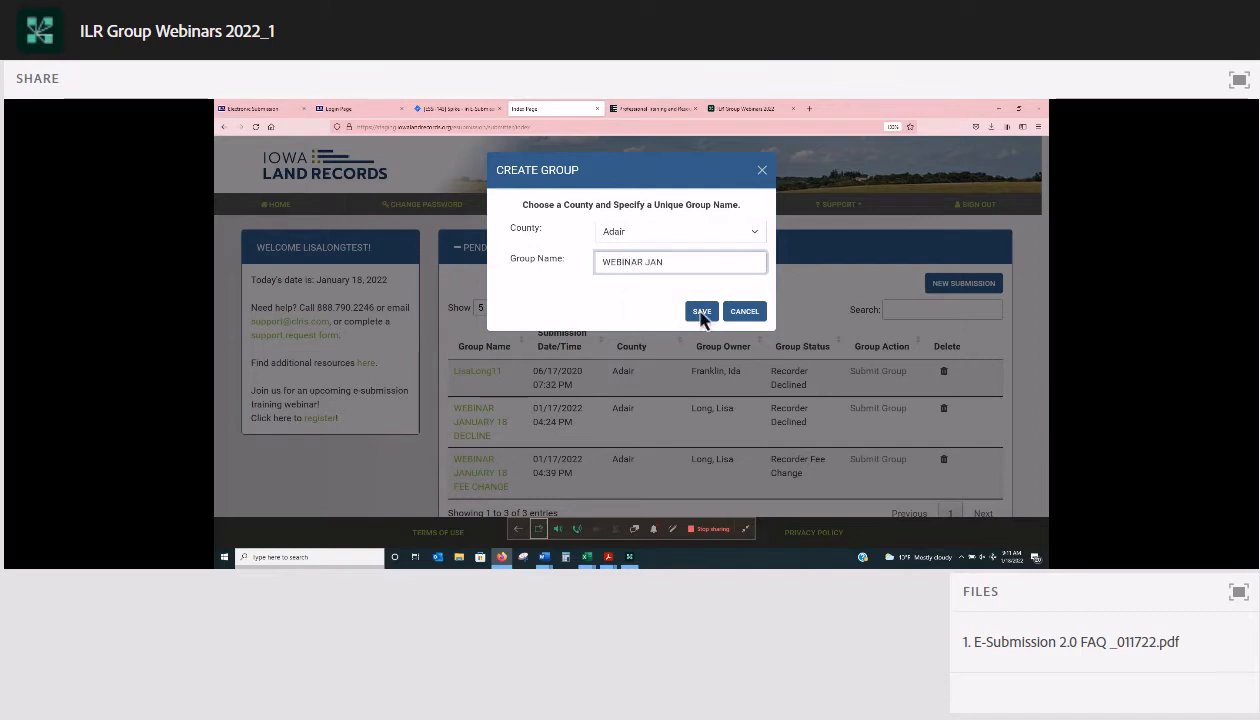
{"action": "type", "text": "U18"}
{"action": "left_click", "coordinate": [702, 312]}
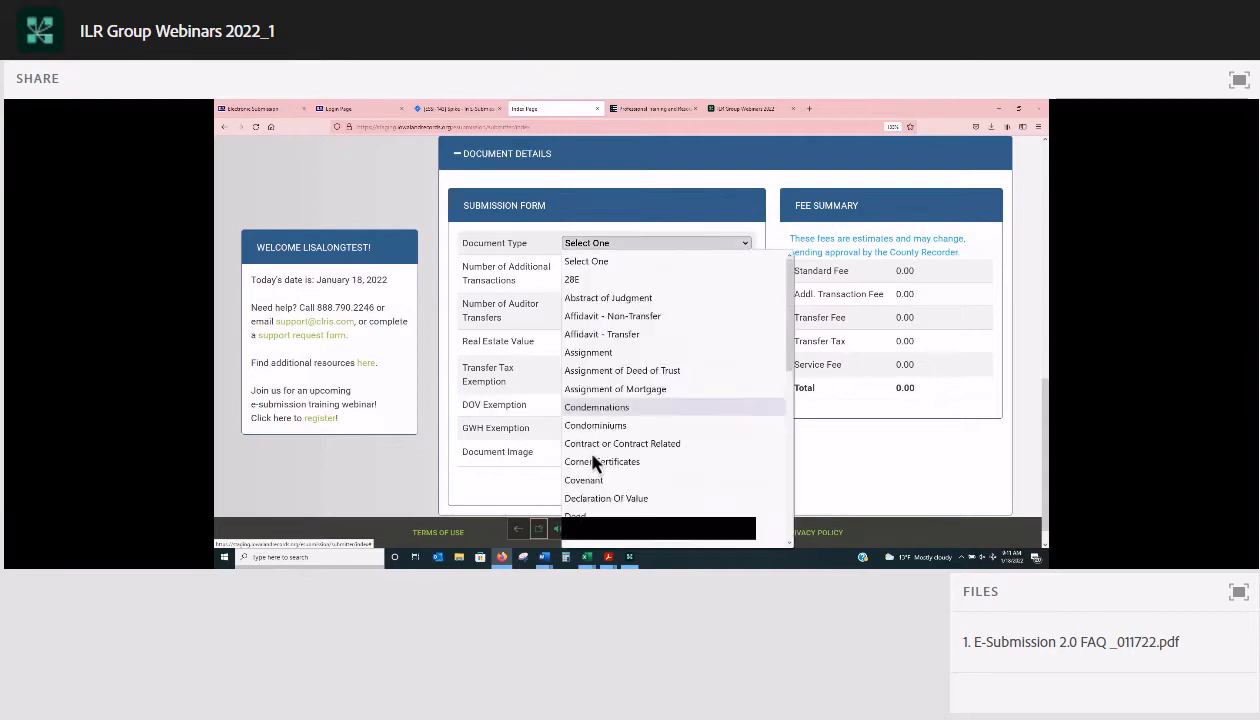
- Set the document type to Assignment of Mortgage, attach its image, and save the party's first name change
{"action": "left_click", "coordinate": [583, 394]}
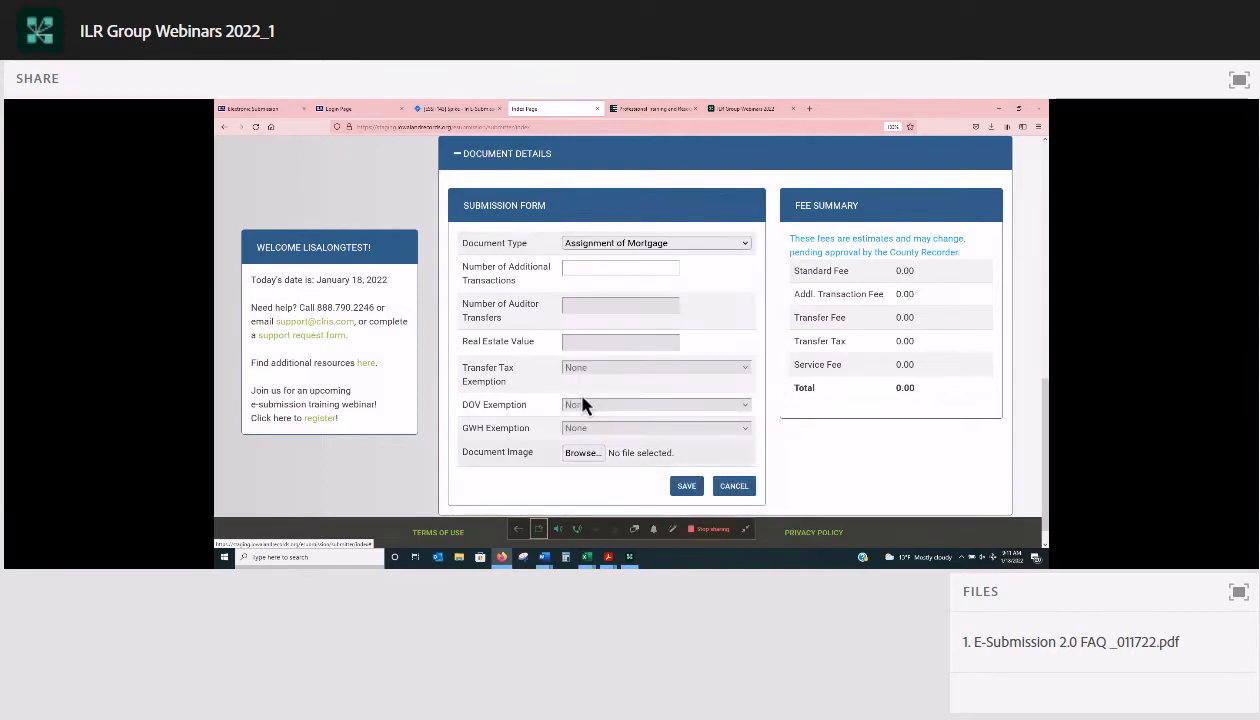
{"action": "left_click", "coordinate": [583, 452]}
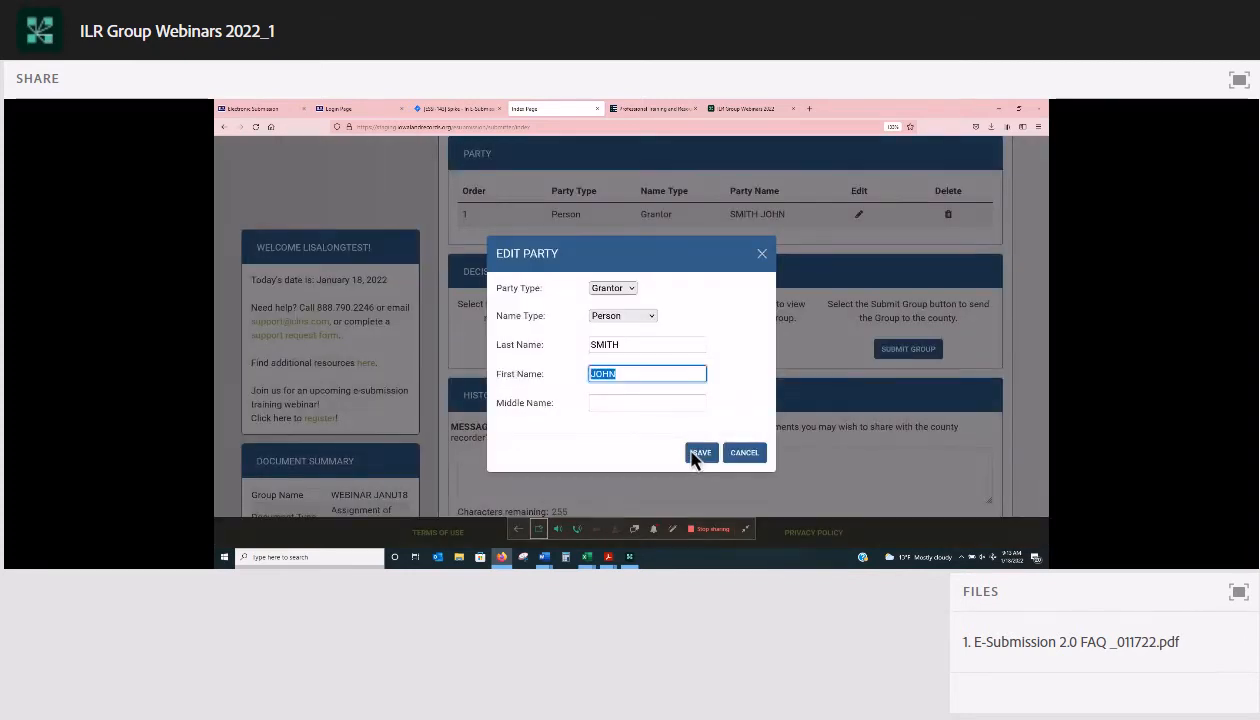
{"action": "type", "text": "MARY"}
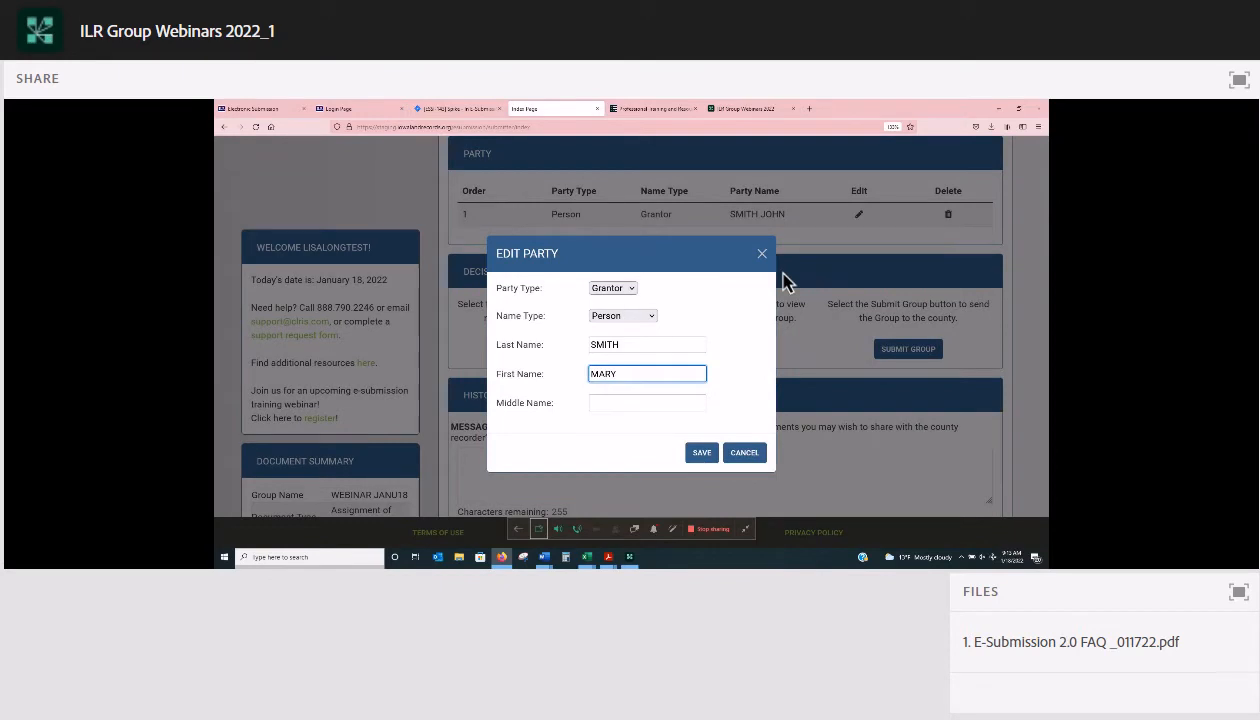
{"action": "key", "text": "Return"}
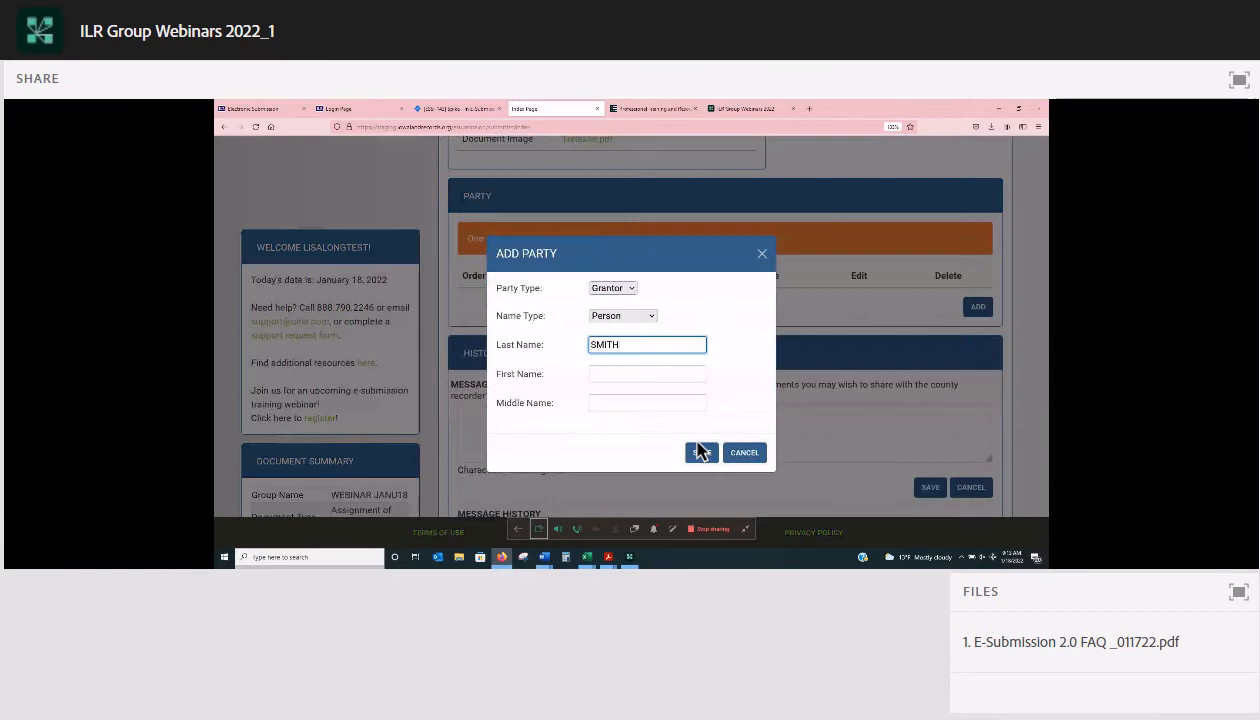
- Enter the grantor's first name and save the new Person grantor party
{"action": "key", "text": "Tab"}
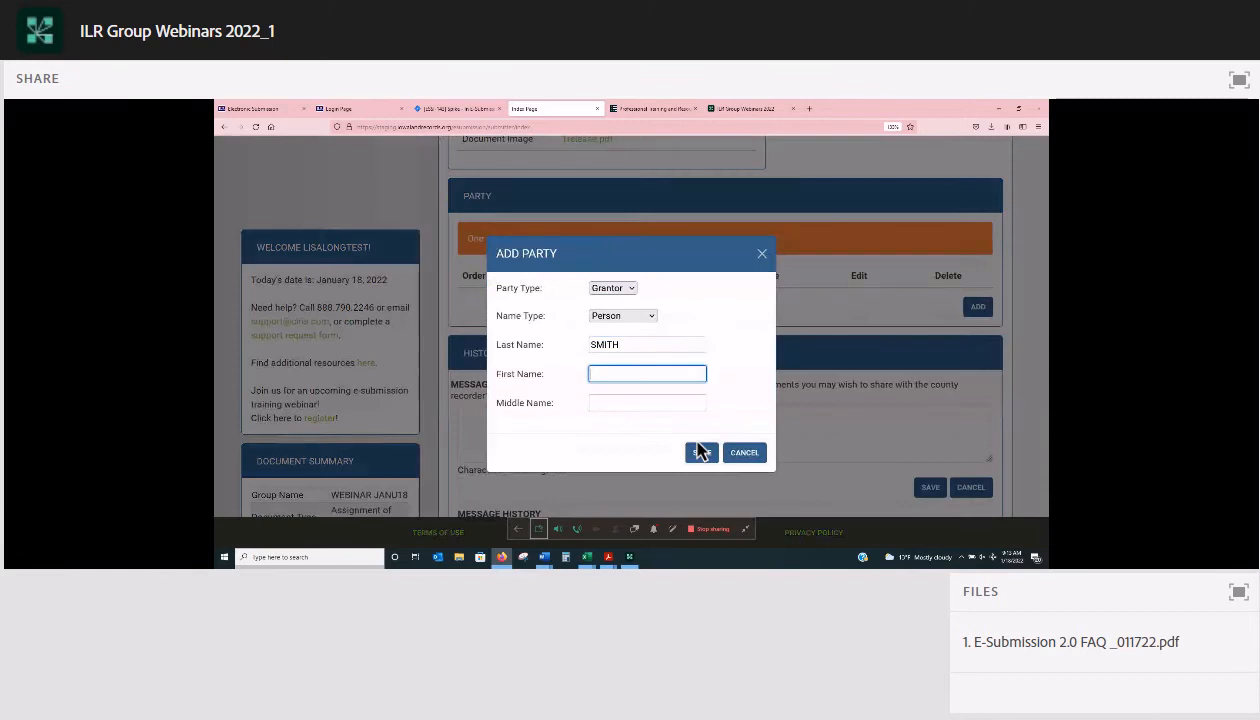
{"action": "type", "text": "JOHN"}
{"action": "key", "text": "Return"}
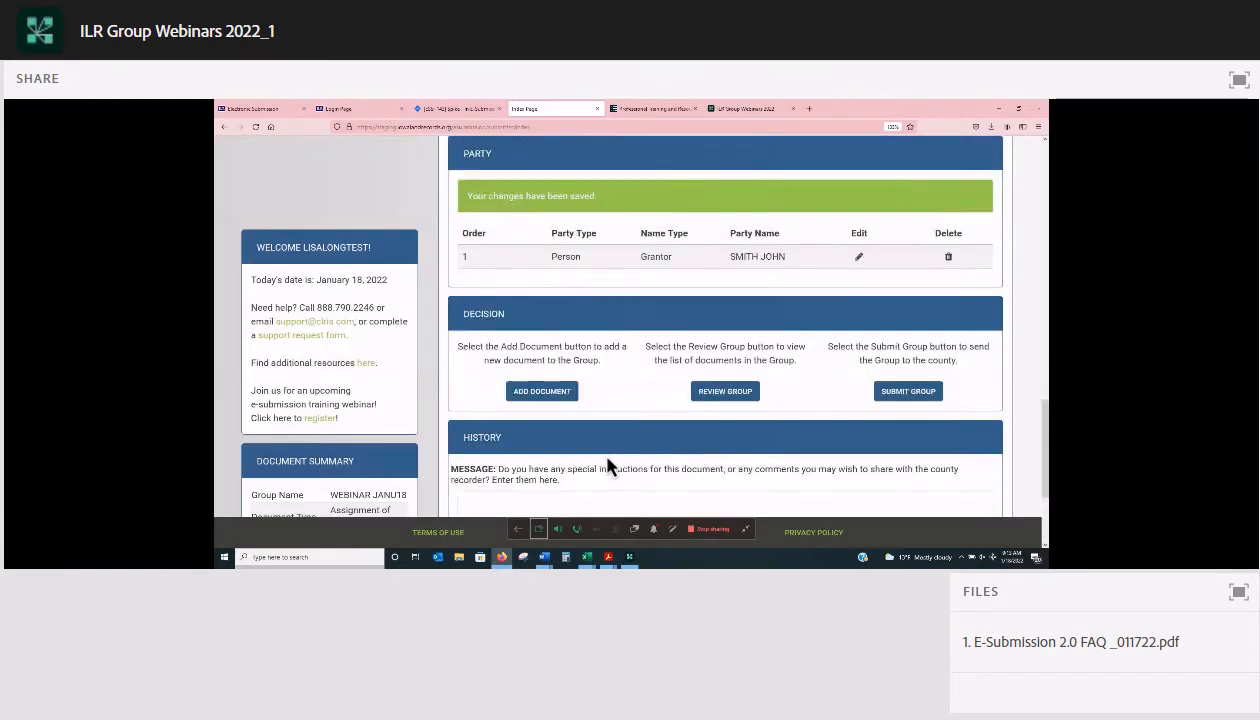
{"action": "scroll", "coordinate": [607, 466], "scroll_direction": "down", "scroll_amount": 1}
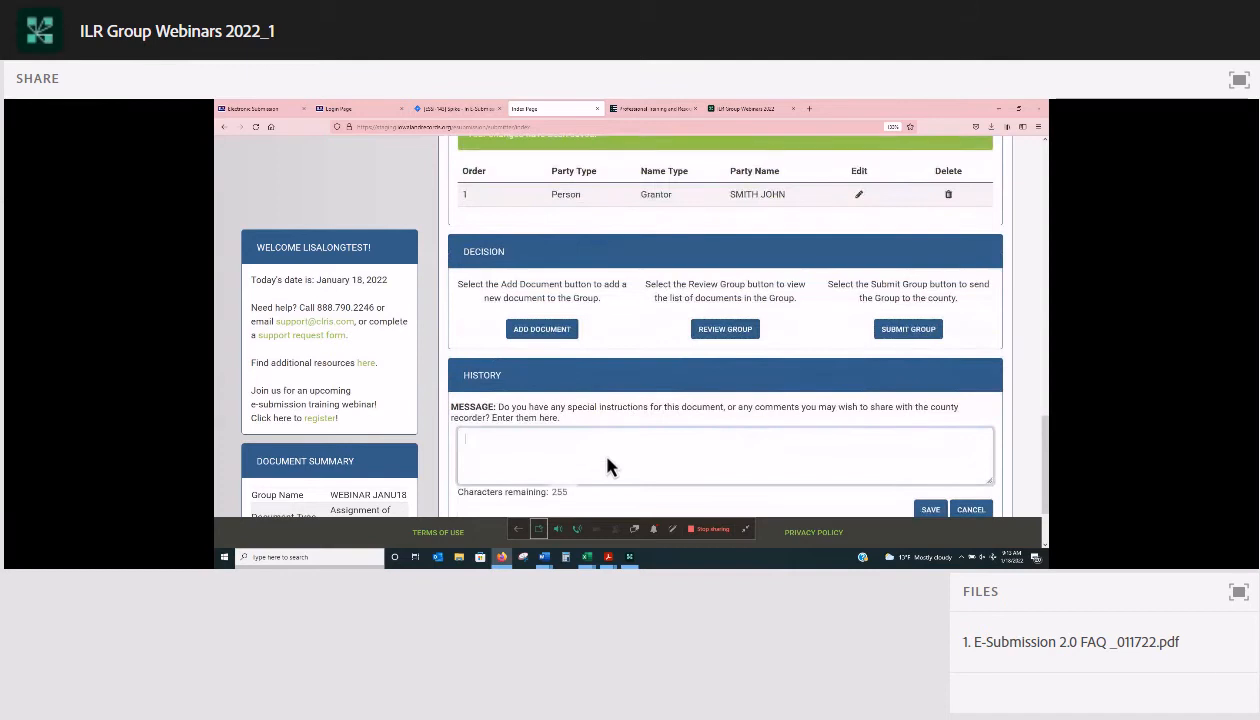
{"action": "scroll", "coordinate": [607, 466], "scroll_direction": "down", "scroll_amount": 1}
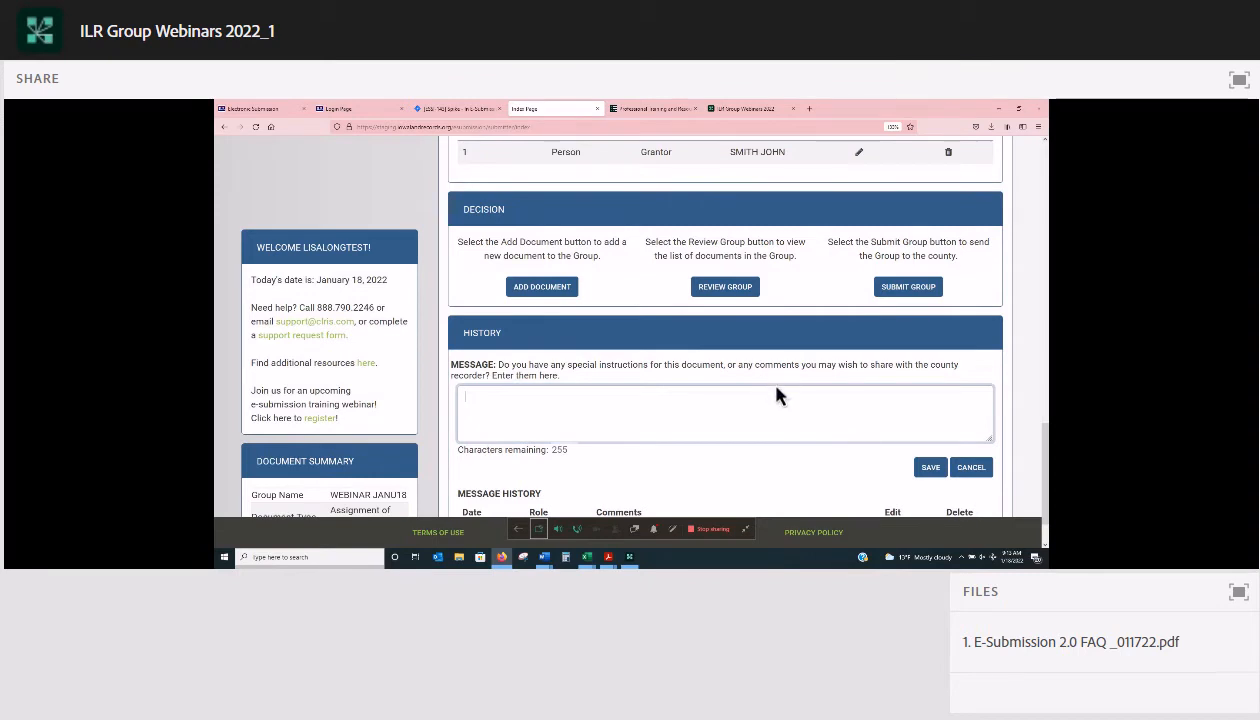
{"action": "scroll", "coordinate": [562, 366], "scroll_direction": "down", "scroll_amount": 1}
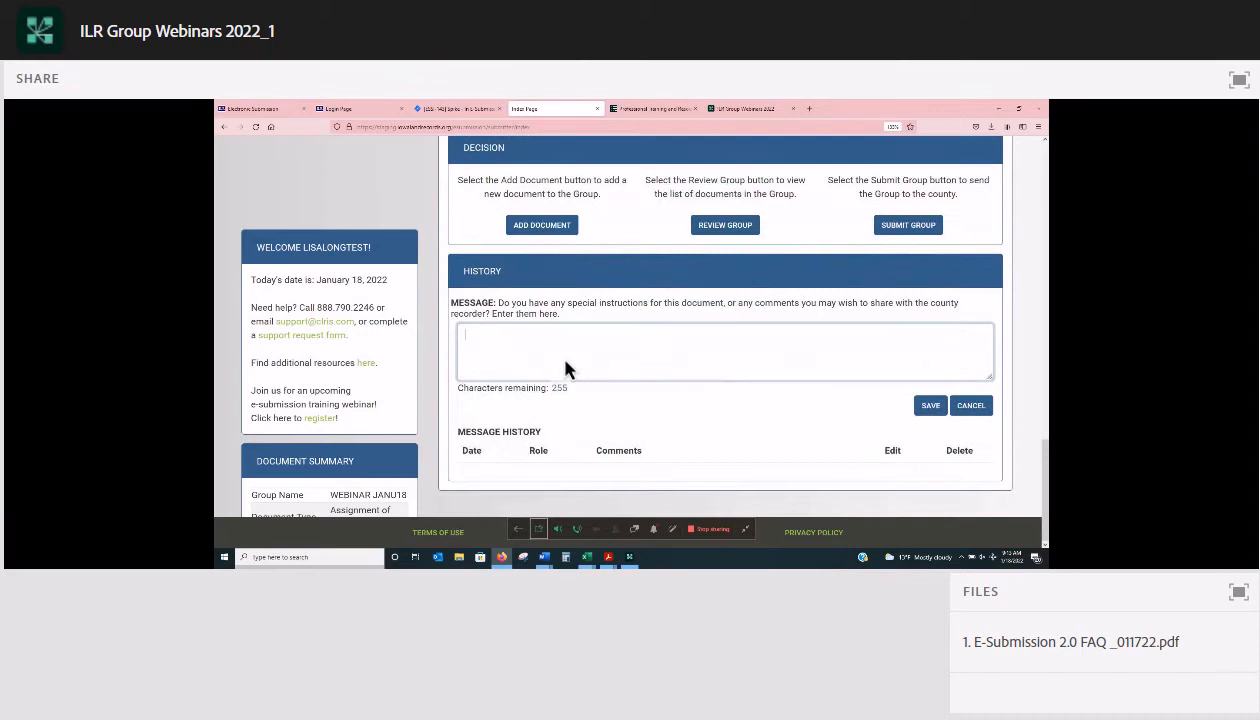
{"action": "scroll", "coordinate": [565, 368], "scroll_direction": "up", "scroll_amount": 2}
{"action": "scroll", "coordinate": [565, 368], "scroll_direction": "up", "scroll_amount": 3}
{"action": "scroll", "coordinate": [613, 253], "scroll_direction": "down", "scroll_amount": 4}
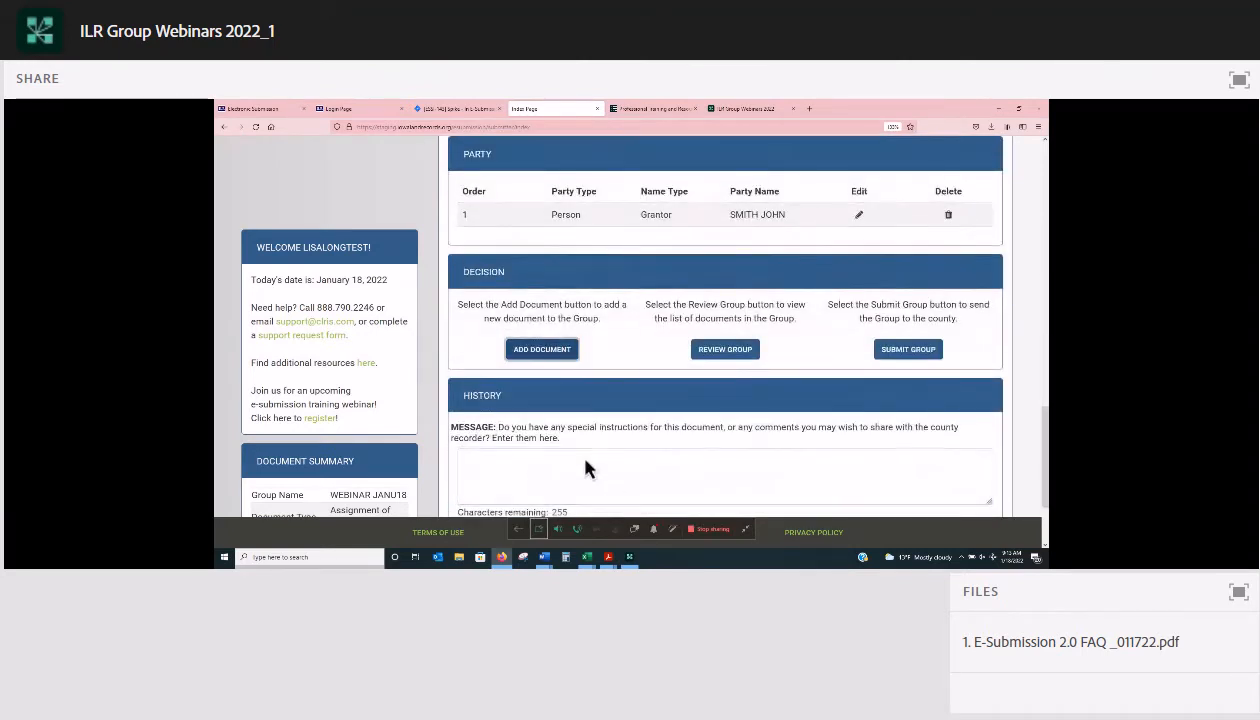
- Add a Covenant document with the 1AffNTRN.pdf image and save it
{"action": "scroll", "coordinate": [585, 468], "scroll_direction": "up", "scroll_amount": 3}
{"action": "left_click", "coordinate": [655, 243]}
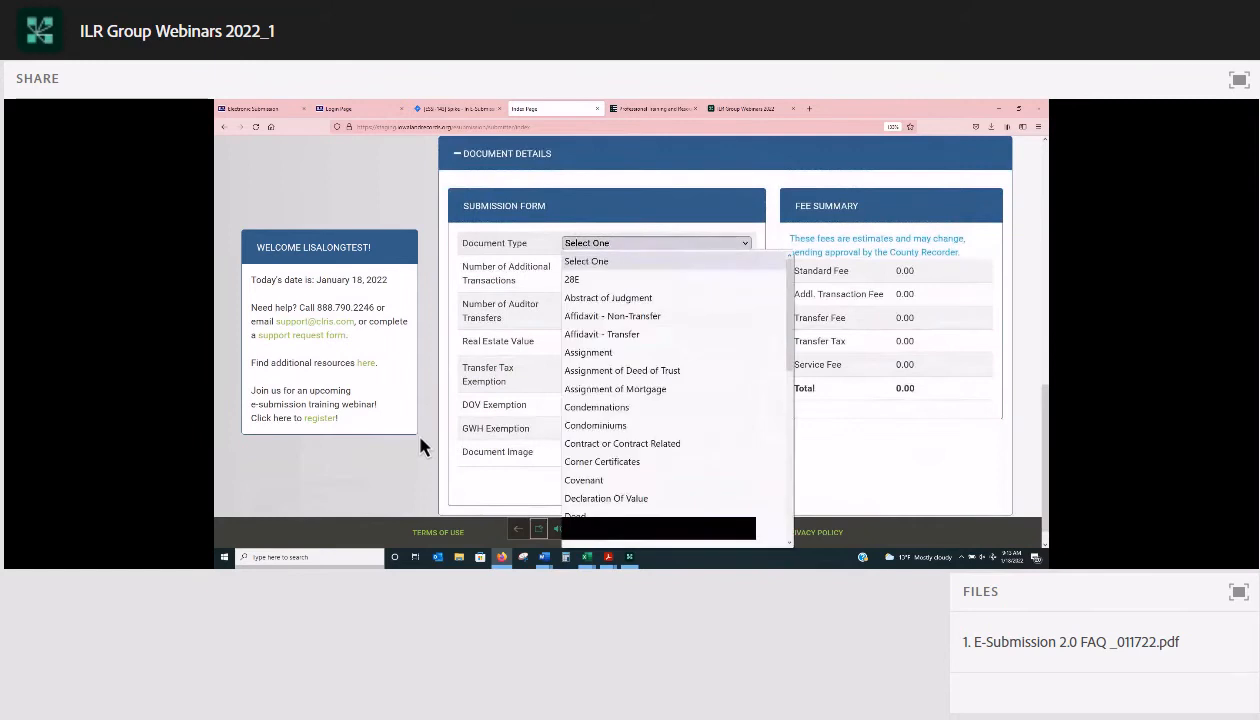
{"action": "left_click", "coordinate": [584, 480]}
{"action": "left_click", "coordinate": [585, 453]}
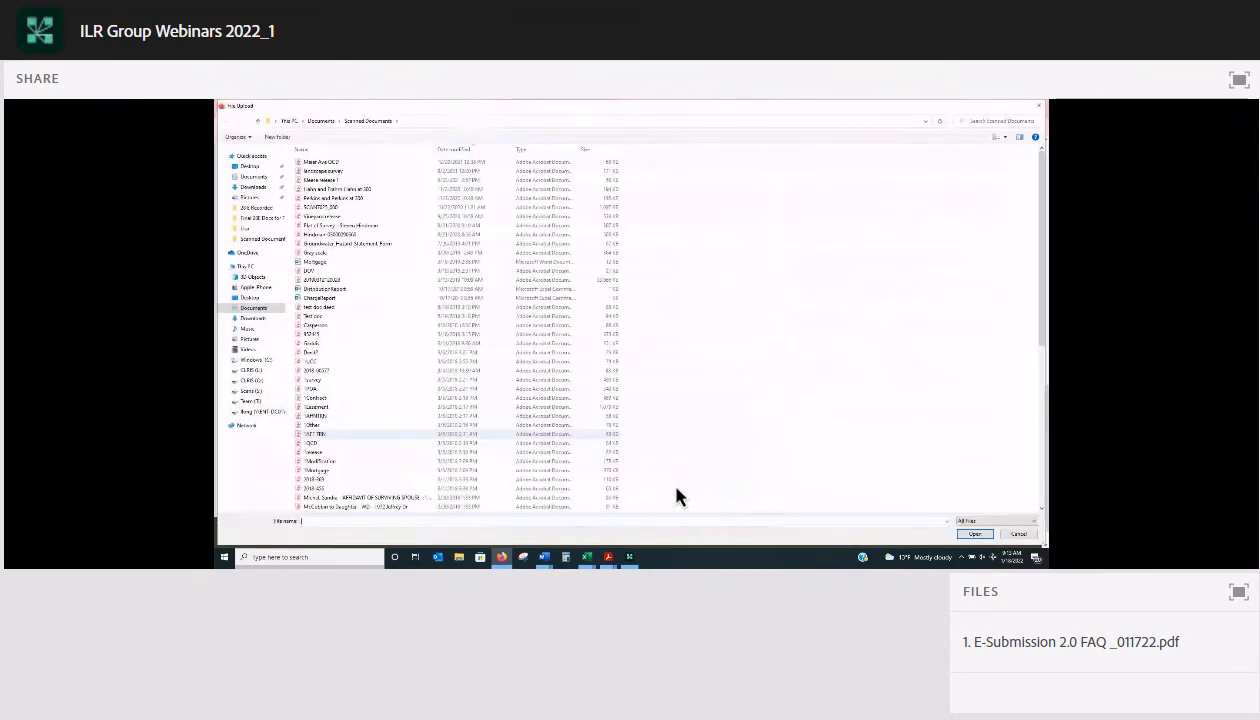
{"action": "double_click", "coordinate": [315, 416]}
{"action": "left_click", "coordinate": [687, 486]}
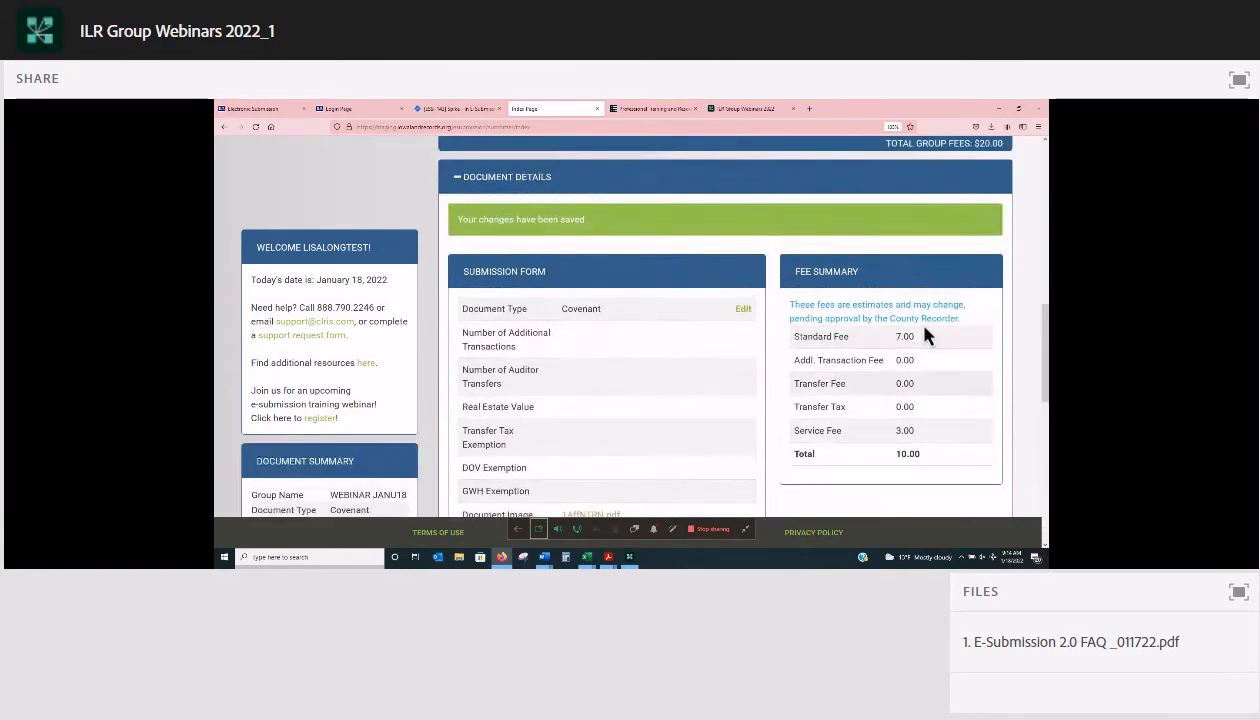
{"action": "scroll", "coordinate": [855, 368], "scroll_direction": "down", "scroll_amount": 3}
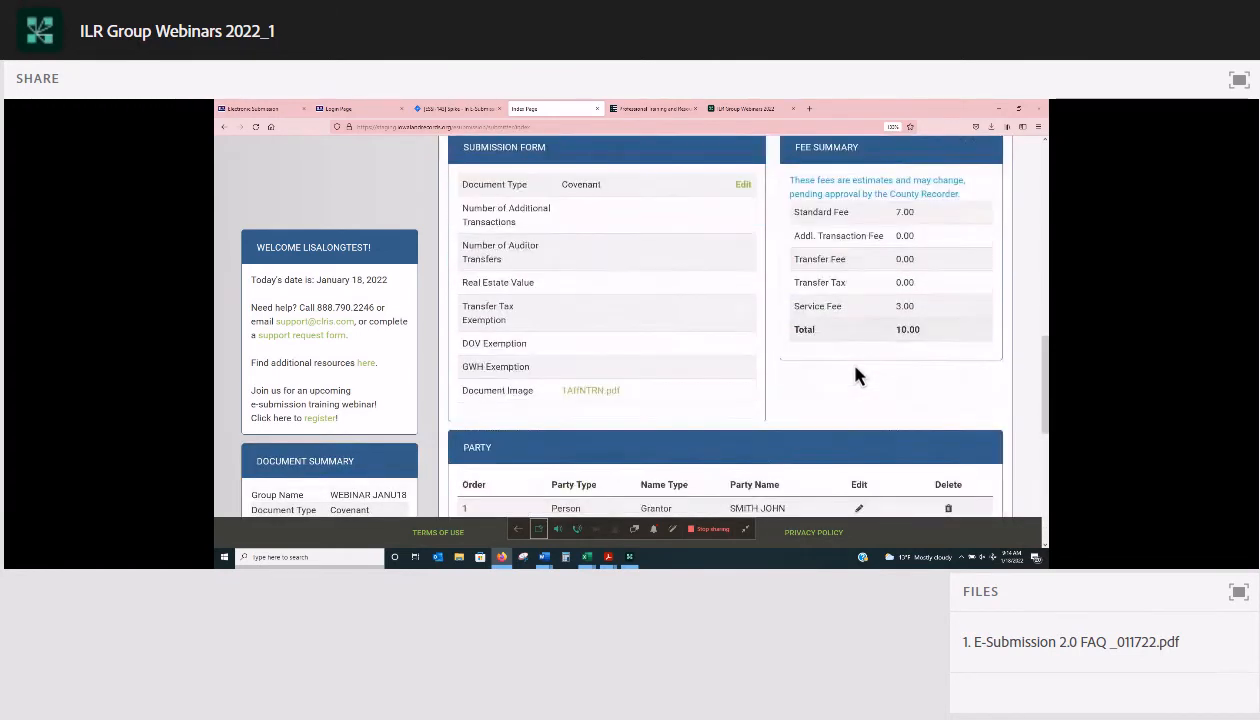
{"action": "scroll", "coordinate": [903, 365], "scroll_direction": "down", "scroll_amount": 3}
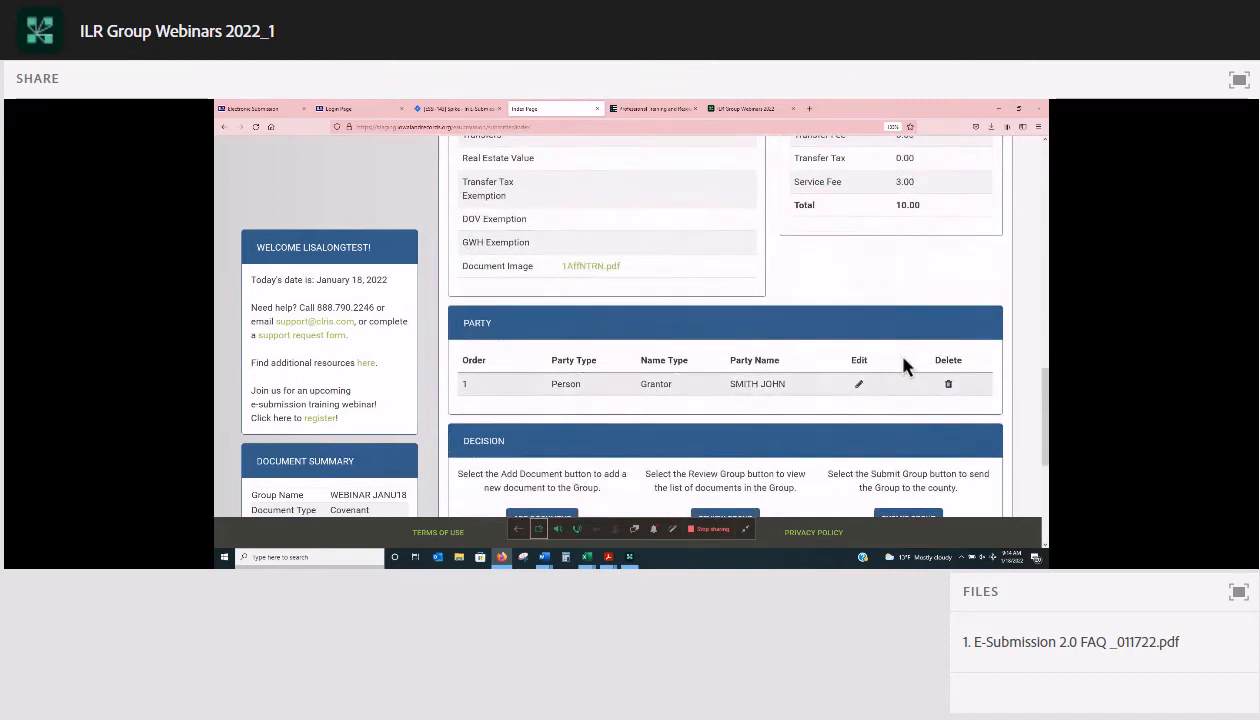
{"action": "scroll", "coordinate": [903, 366], "scroll_direction": "down", "scroll_amount": 1}
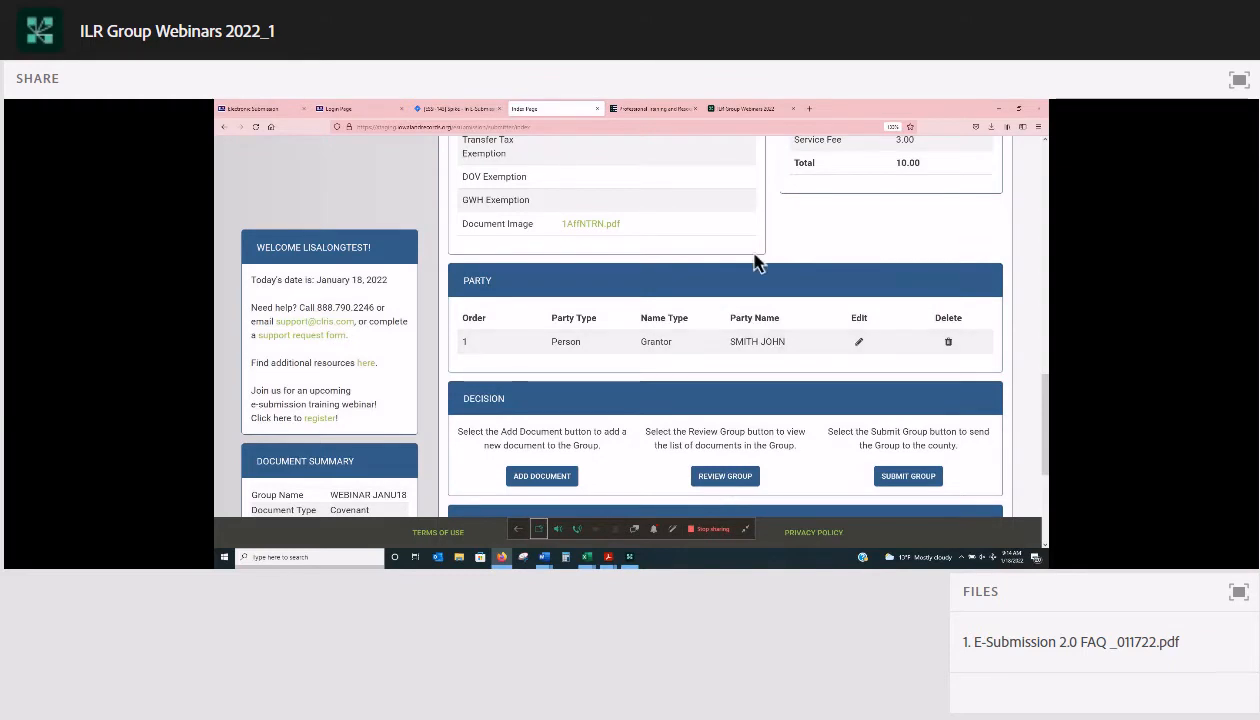
{"action": "scroll", "coordinate": [810, 309], "scroll_direction": "up", "scroll_amount": 8}
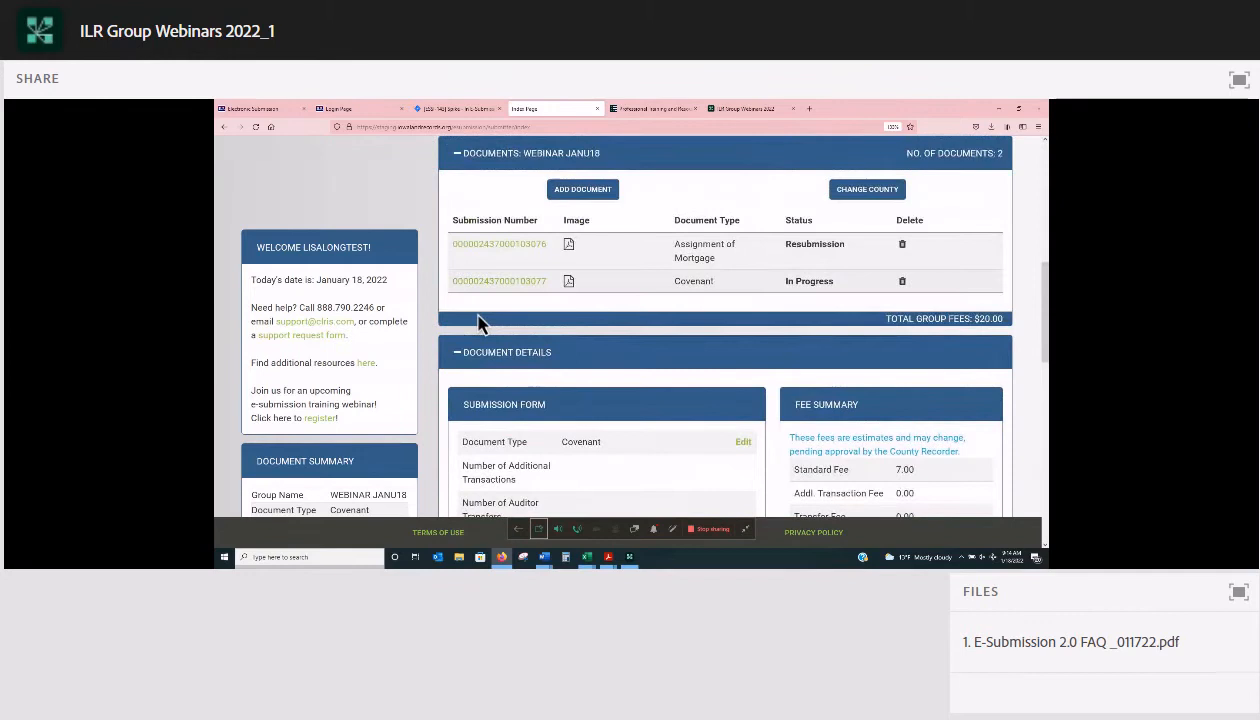
{"action": "scroll", "coordinate": [477, 322], "scroll_direction": "up", "scroll_amount": 3}
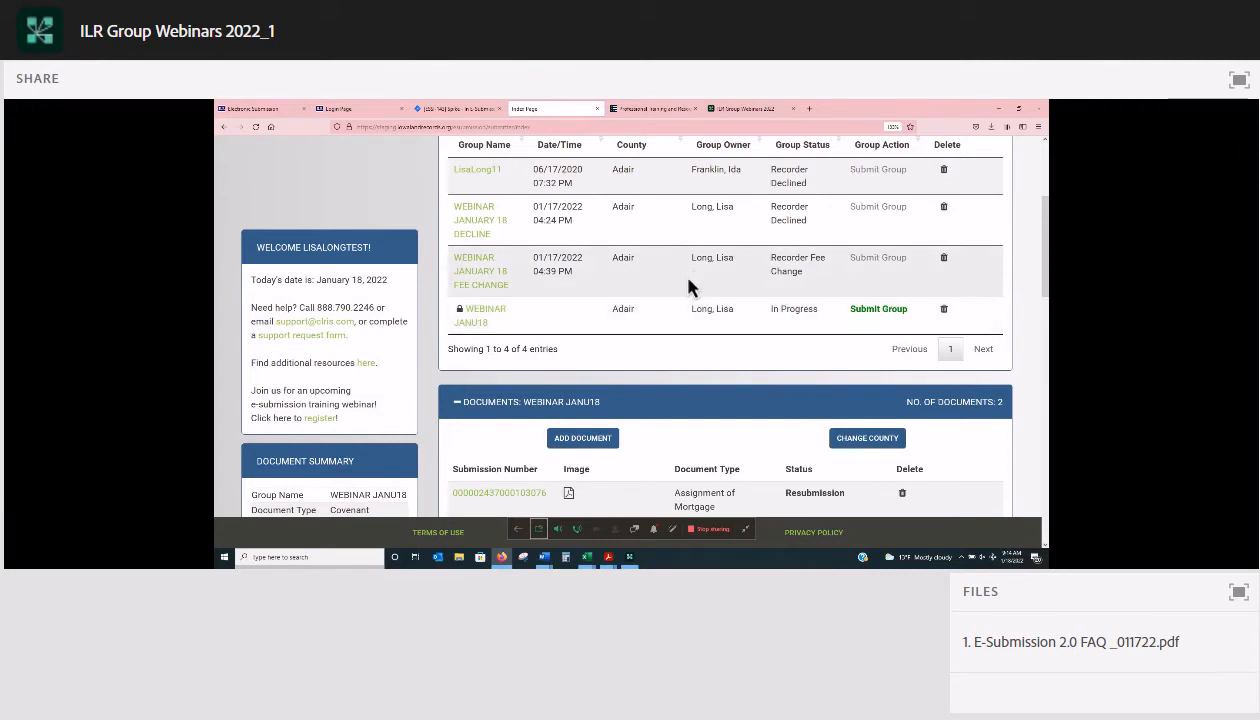
- Review the group's Decision section, including the counties the group could move to
{"action": "scroll", "coordinate": [878, 262], "scroll_direction": "down", "scroll_amount": 3}
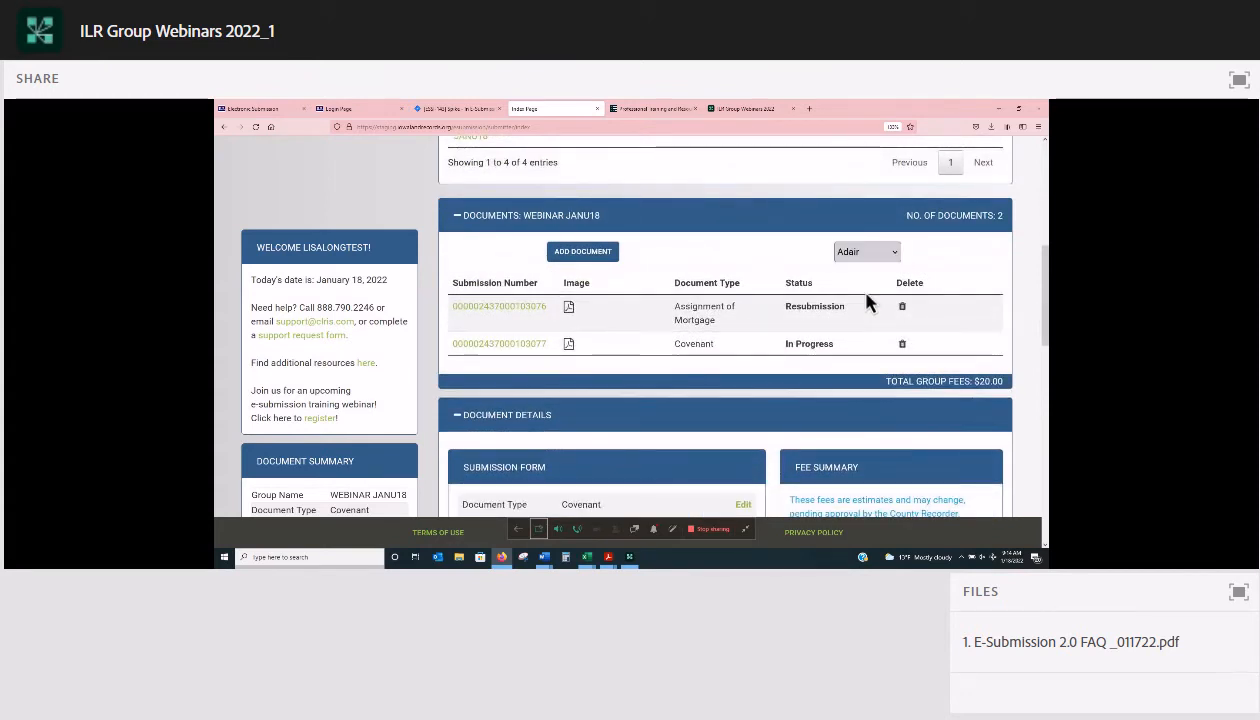
{"action": "left_click", "coordinate": [866, 293]}
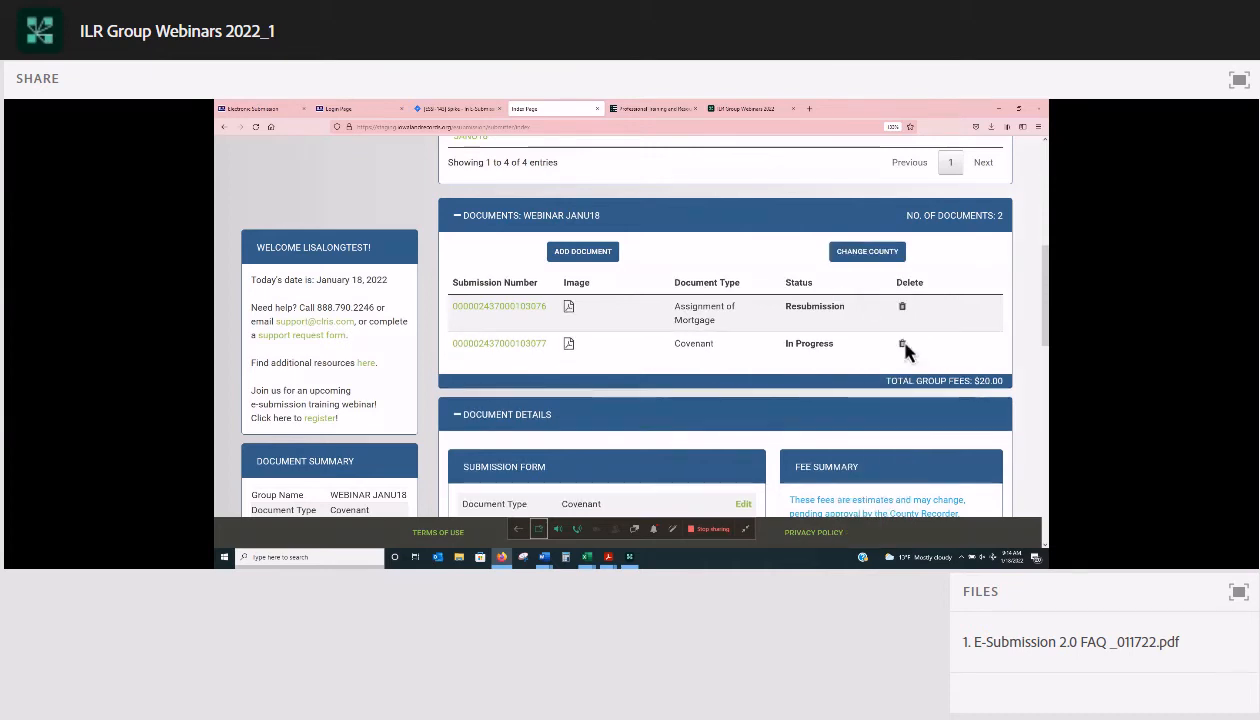
{"action": "scroll", "coordinate": [903, 350], "scroll_direction": "down", "scroll_amount": 5}
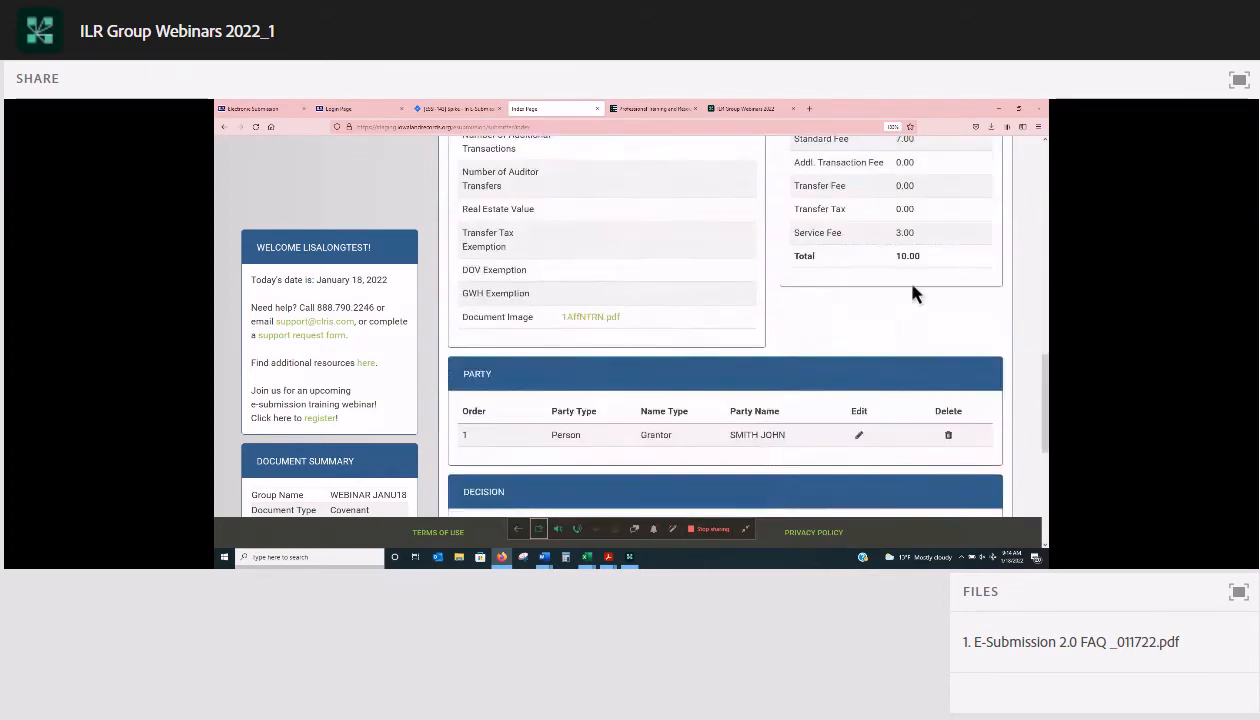
{"action": "scroll", "coordinate": [928, 273], "scroll_direction": "down", "scroll_amount": 4}
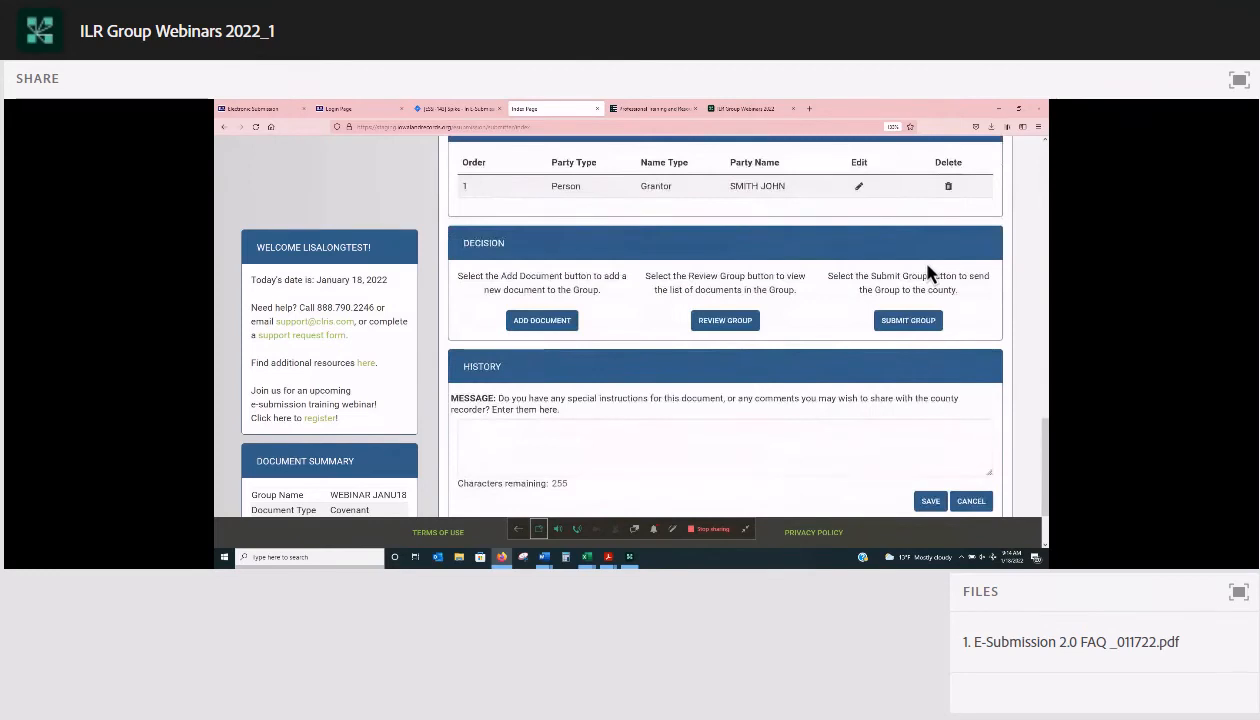
{"action": "scroll", "coordinate": [928, 273], "scroll_direction": "down", "scroll_amount": 1}
{"action": "scroll", "coordinate": [878, 260], "scroll_direction": "up", "scroll_amount": 5}
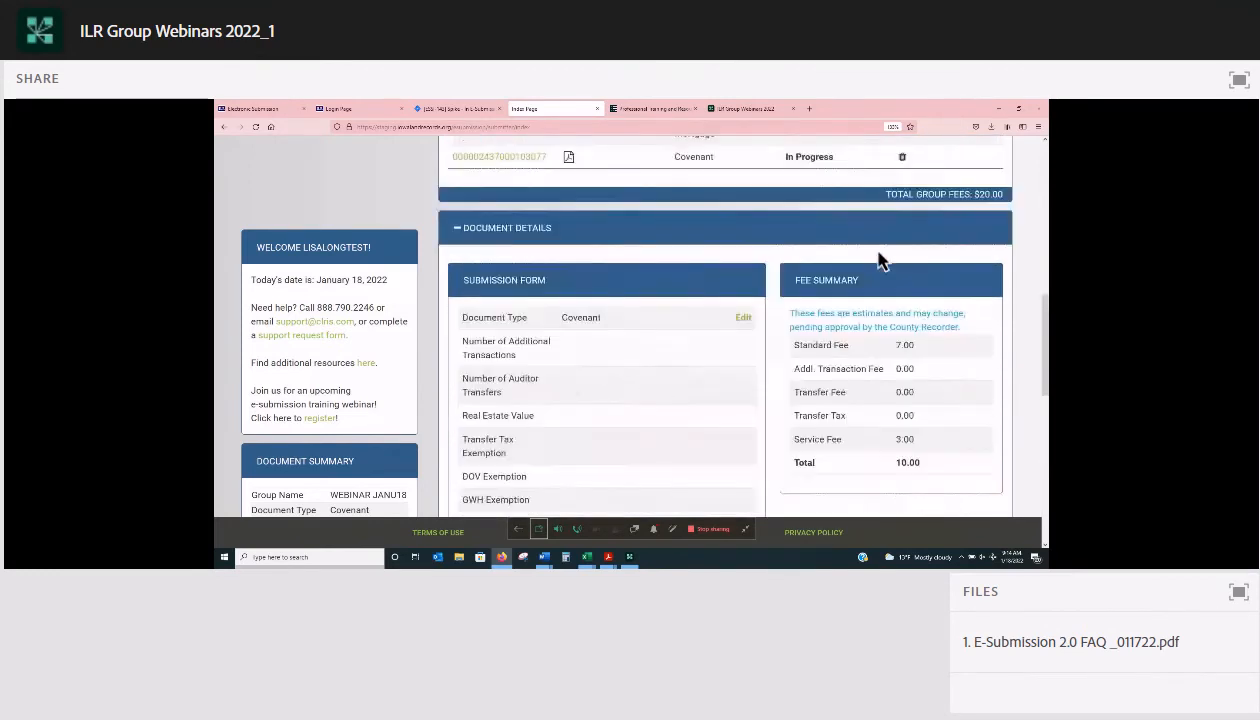
{"action": "scroll", "coordinate": [880, 258], "scroll_direction": "up", "scroll_amount": 3}
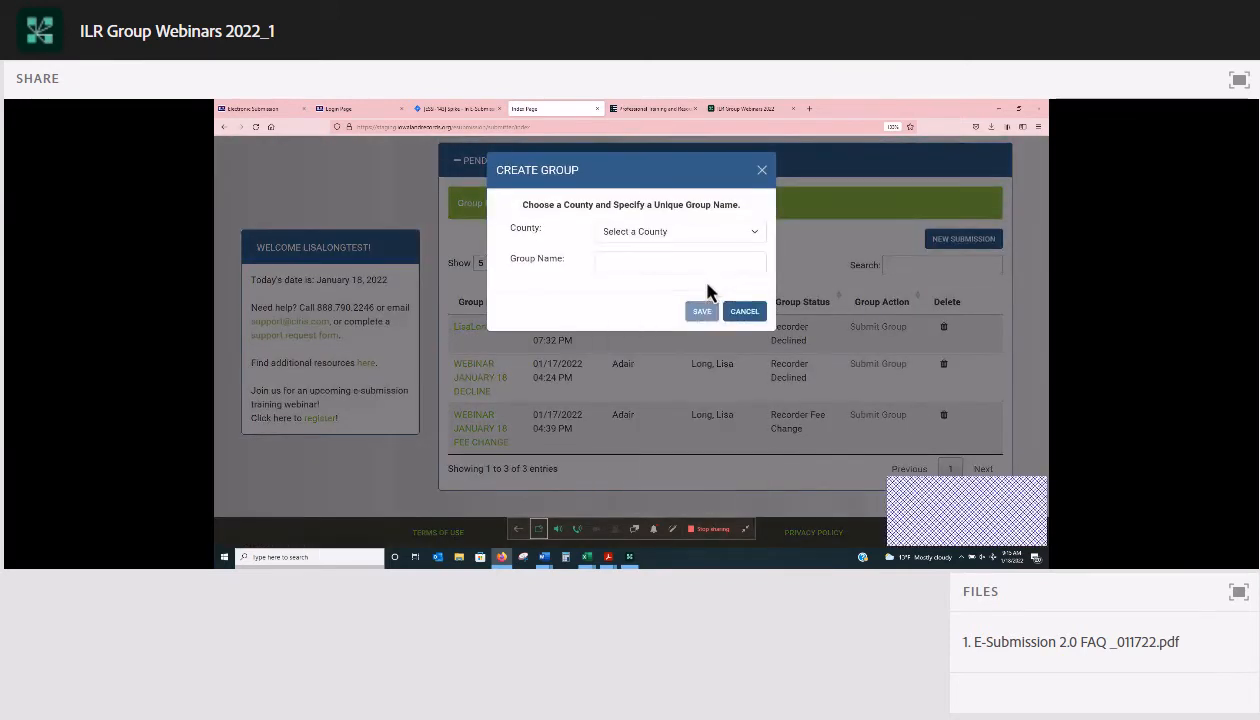
- Create an Adair County group named WEBINAR JANUARY 18, fixing the name's typo, and save it
{"action": "left_click", "coordinate": [660, 232]}
{"action": "left_click", "coordinate": [655, 262]}
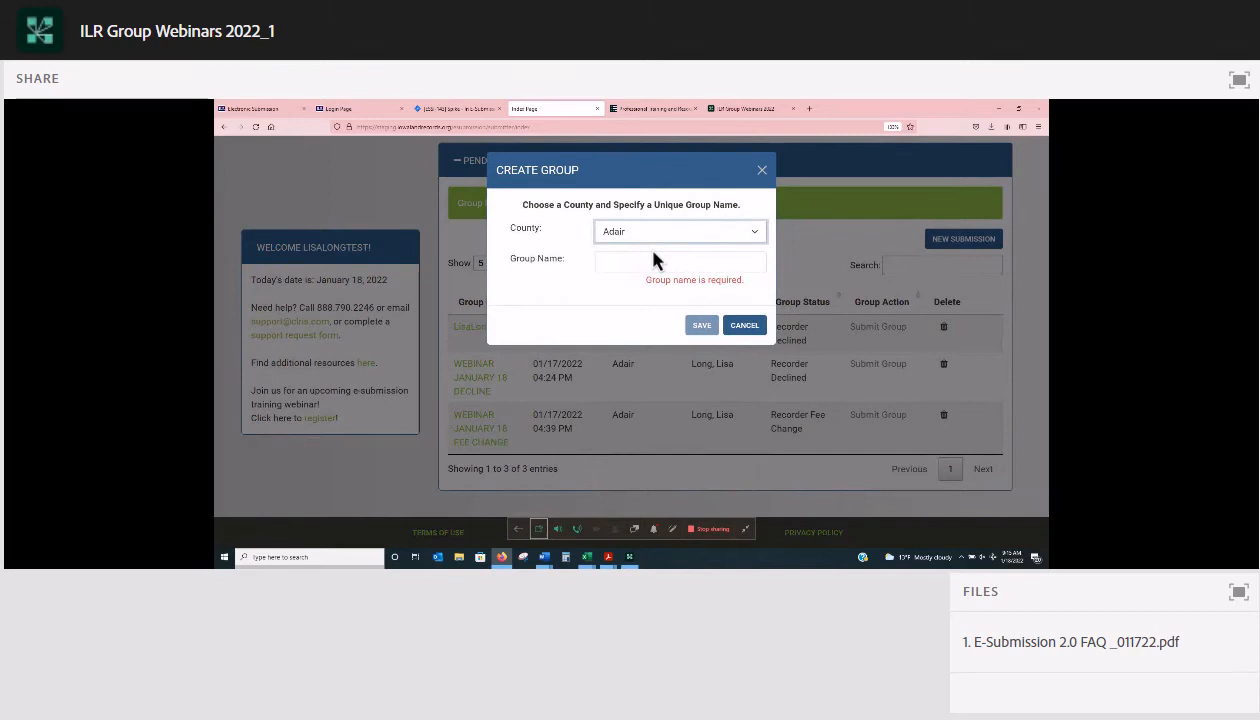
{"action": "left_click", "coordinate": [653, 257]}
{"action": "type", "text": "WEBINAR"}
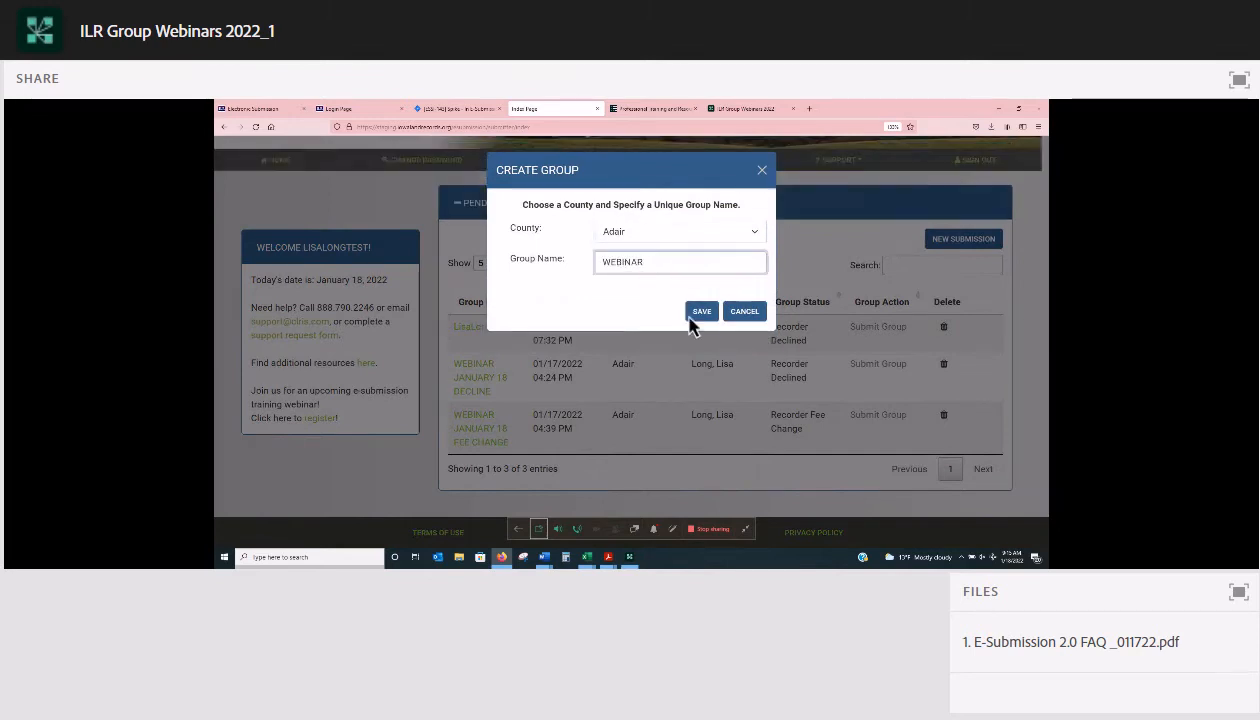
{"action": "type", "text": " JANUARY 18"}
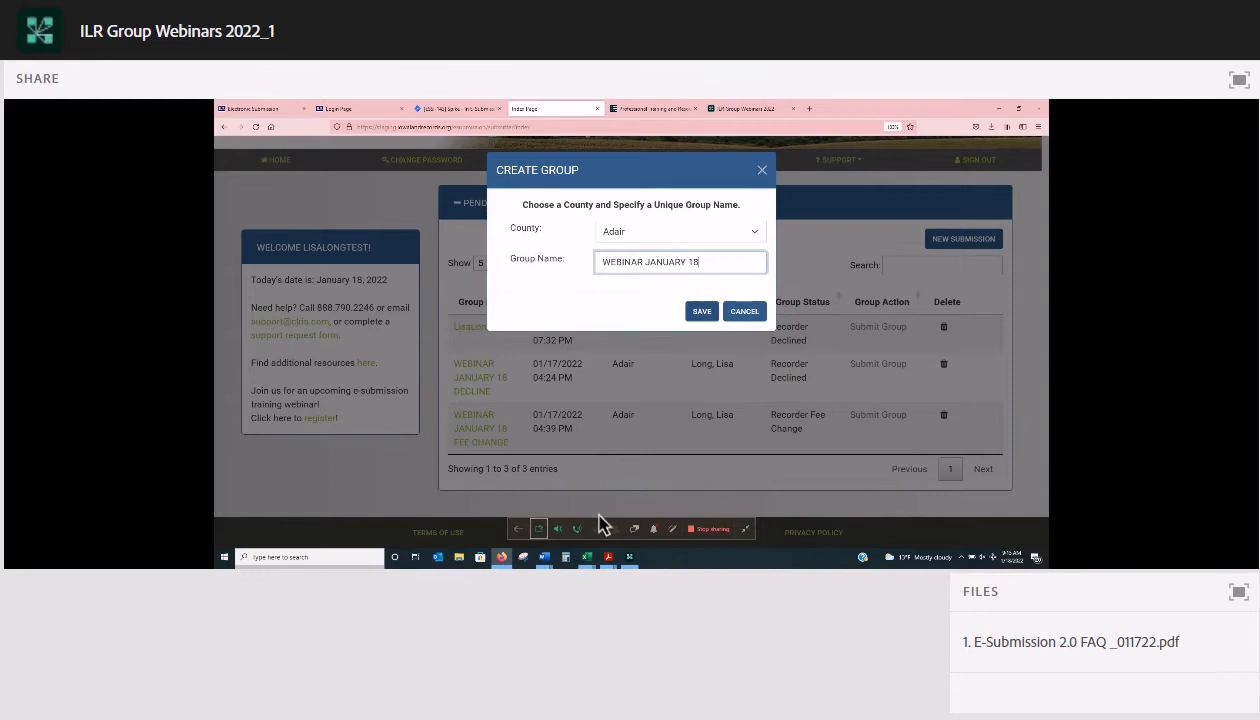
{"action": "key", "text": "Return"}
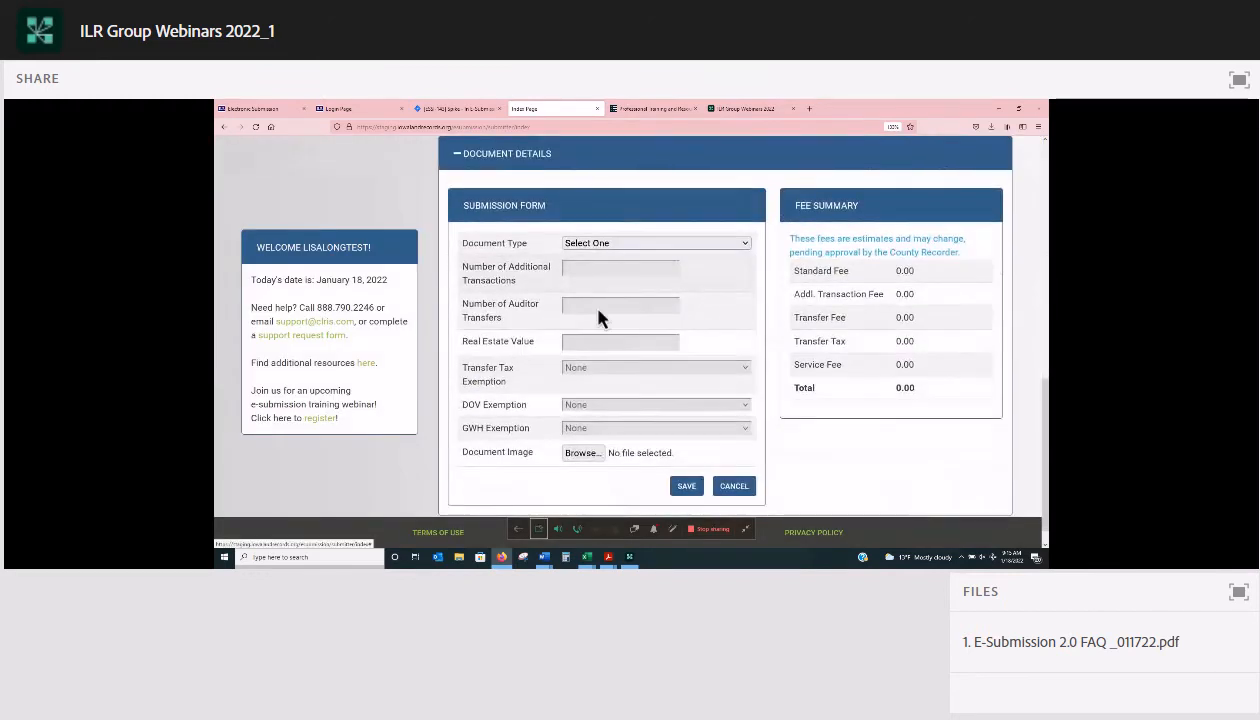
- Make the document a Deed with 1 auditor transfer and a 95,000.00 real estate value
{"action": "left_click", "coordinate": [612, 243]}
{"action": "key", "text": "Down"}
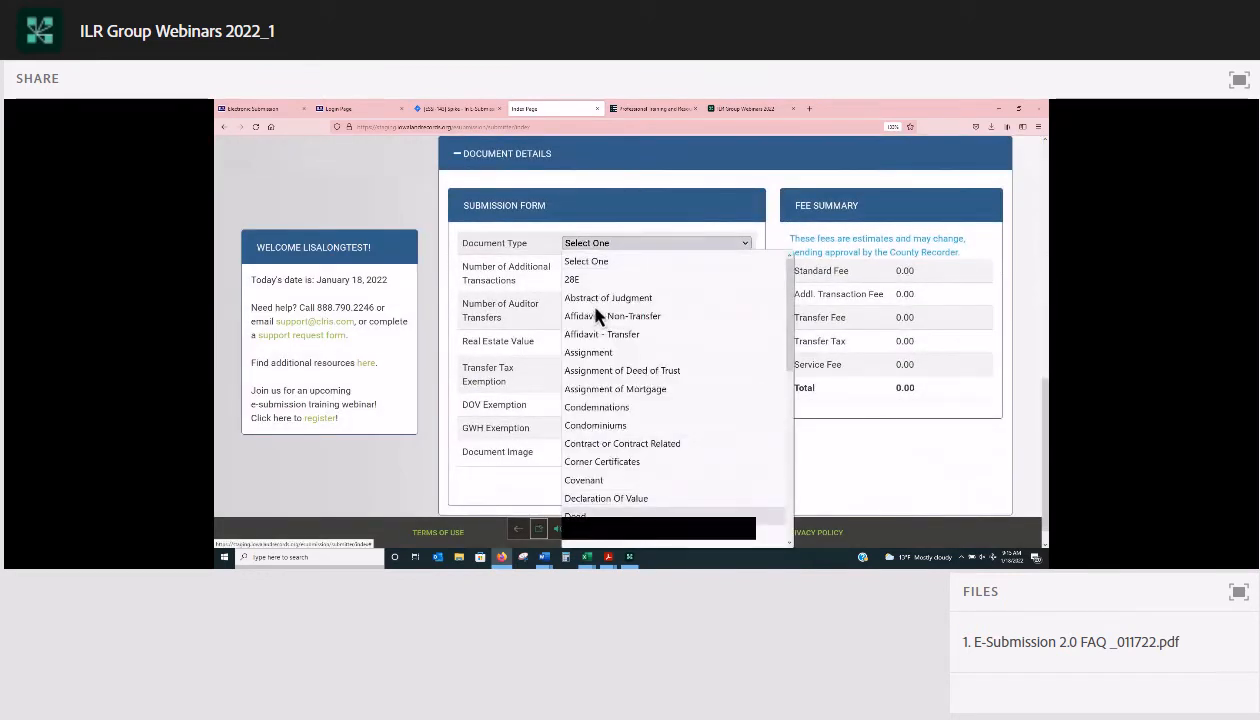
{"action": "key", "text": "Return"}
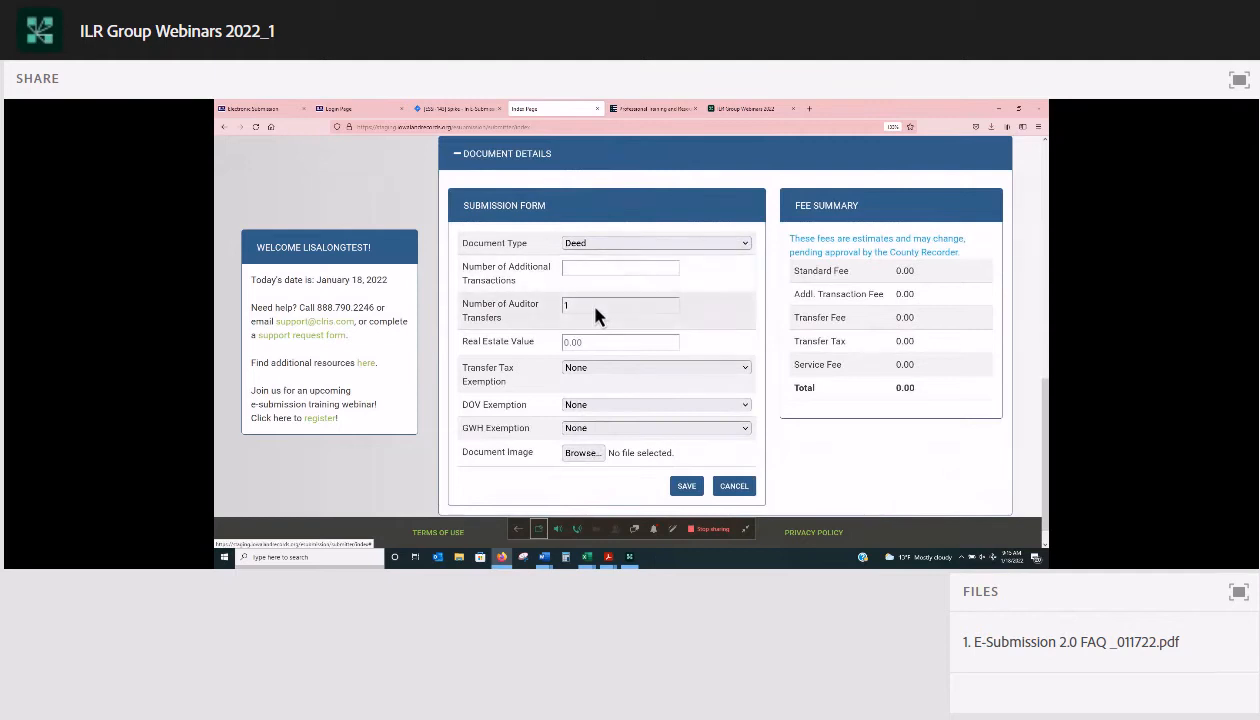
{"action": "left_click", "coordinate": [595, 308]}
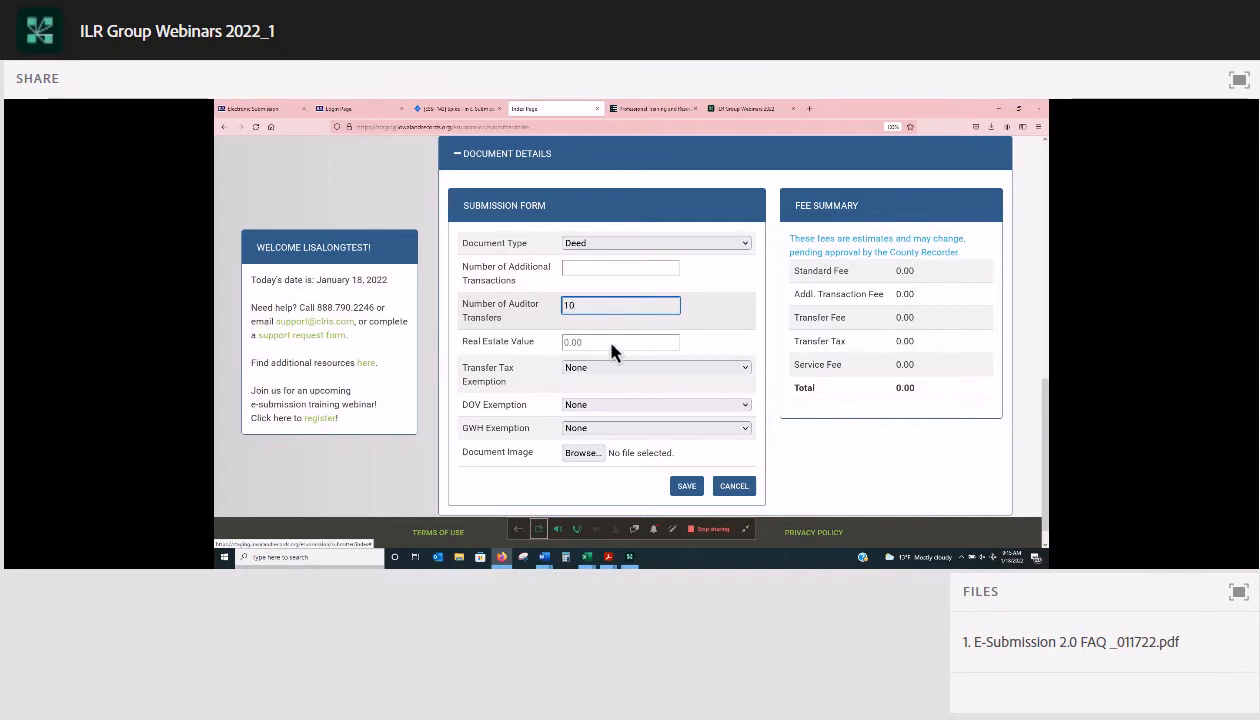
{"action": "key", "text": "BackSpace"}
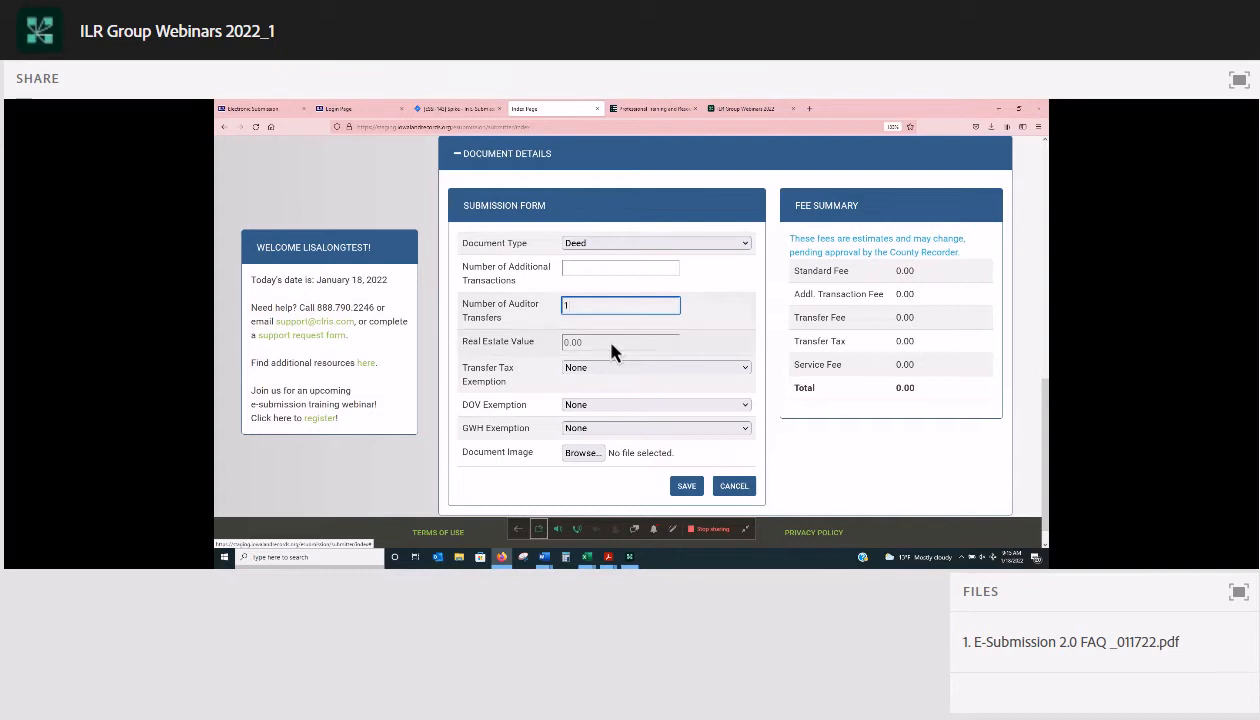
{"action": "left_click", "coordinate": [612, 345]}
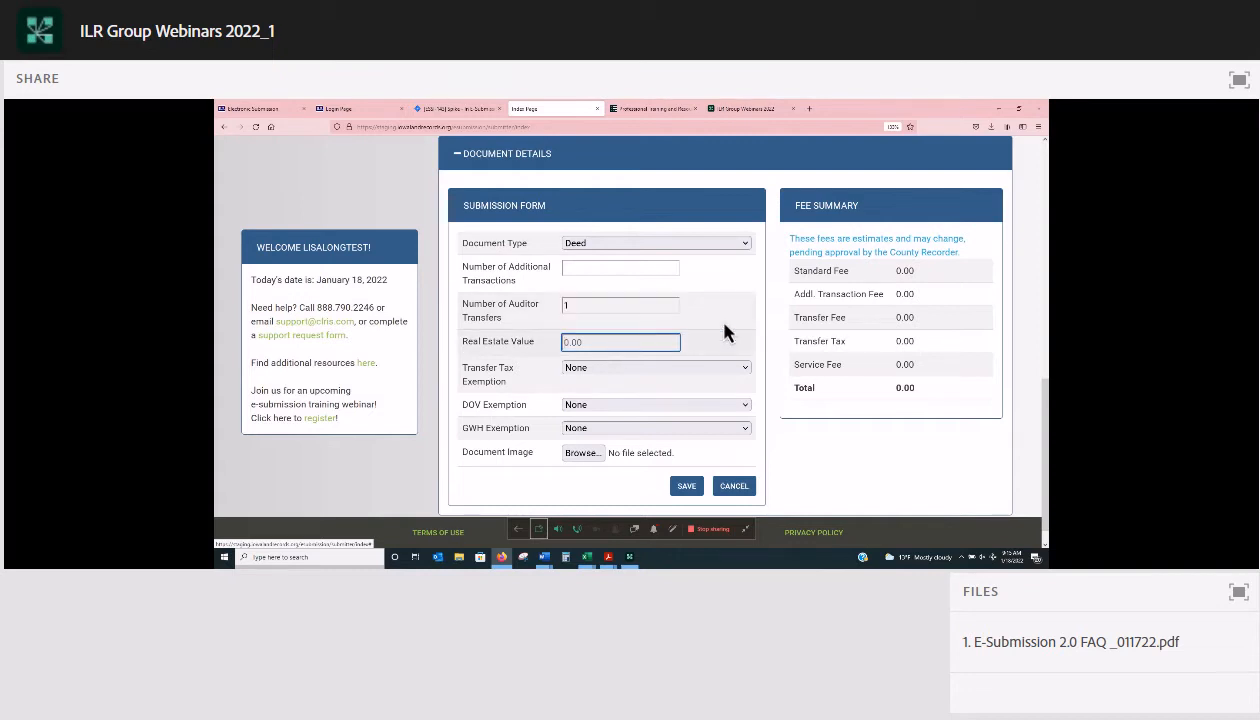
{"action": "type", "text": "95,000.00"}
- Leave transfer tax exemption as None and set DOV and GWH exemptions to 1 Deed Fulfilling Contract
{"action": "left_click", "coordinate": [622, 368]}
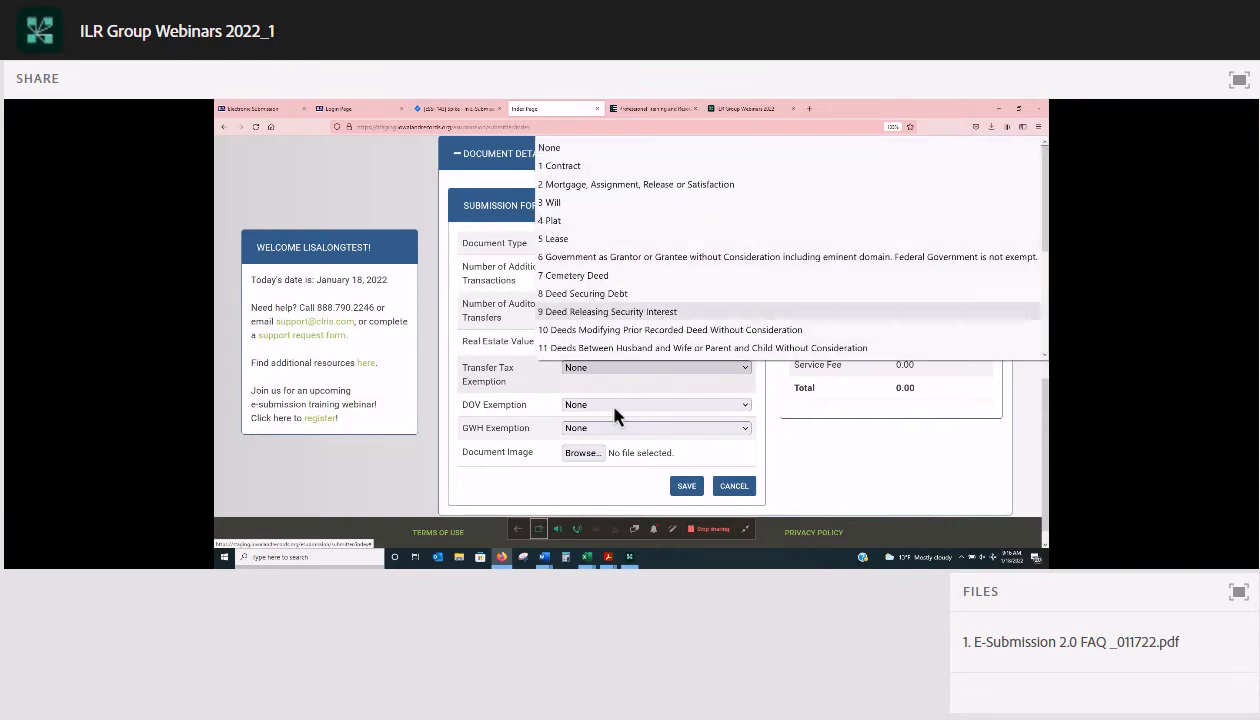
{"action": "left_click", "coordinate": [872, 495]}
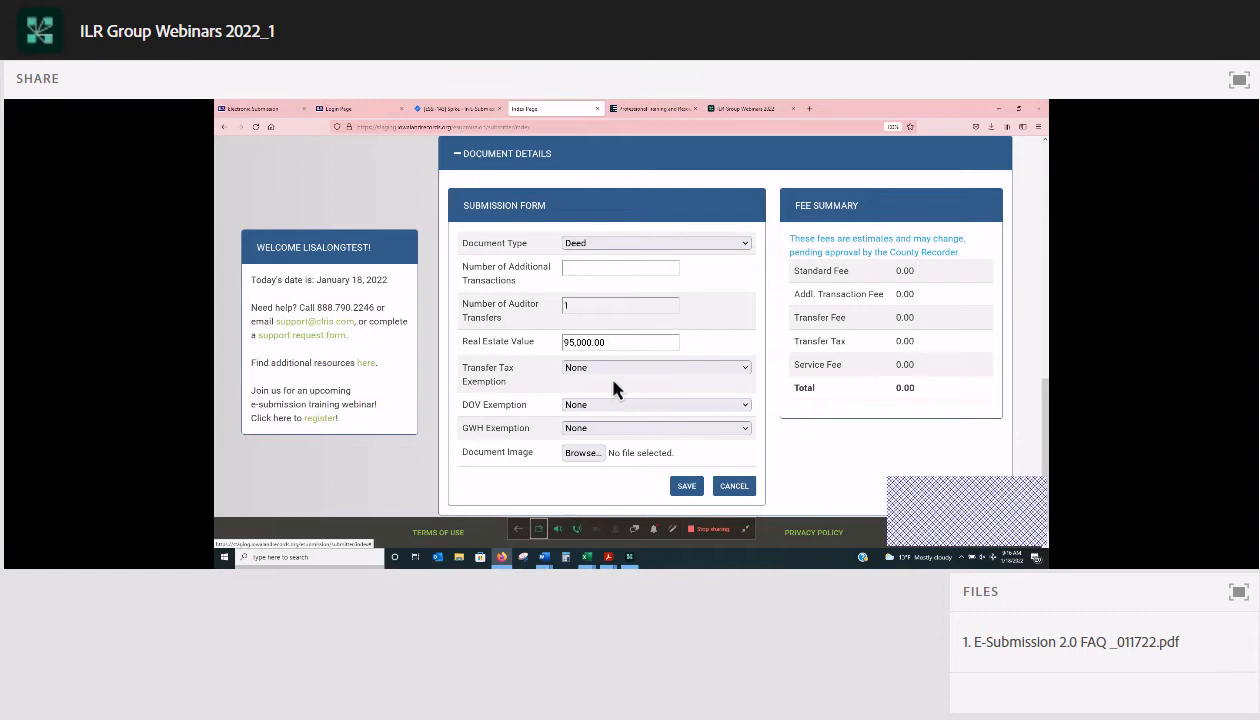
{"action": "left_click", "coordinate": [745, 406]}
{"action": "left_click", "coordinate": [620, 164]}
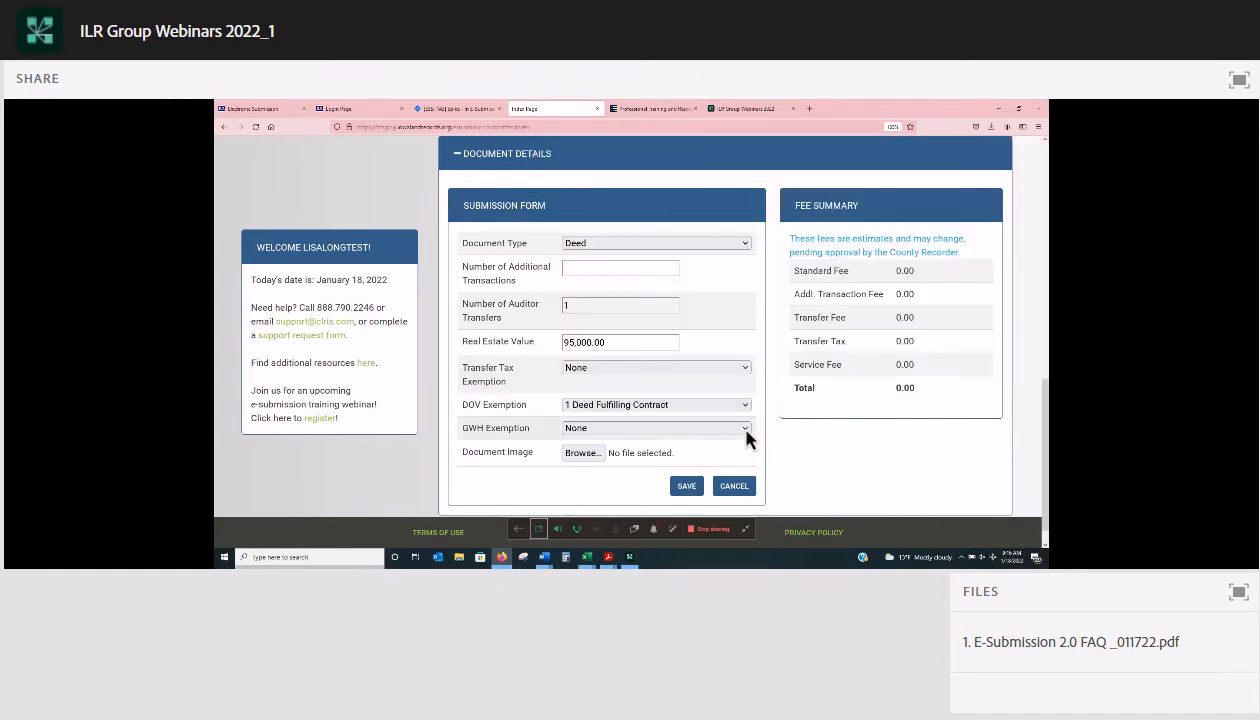
{"action": "left_click", "coordinate": [746, 431]}
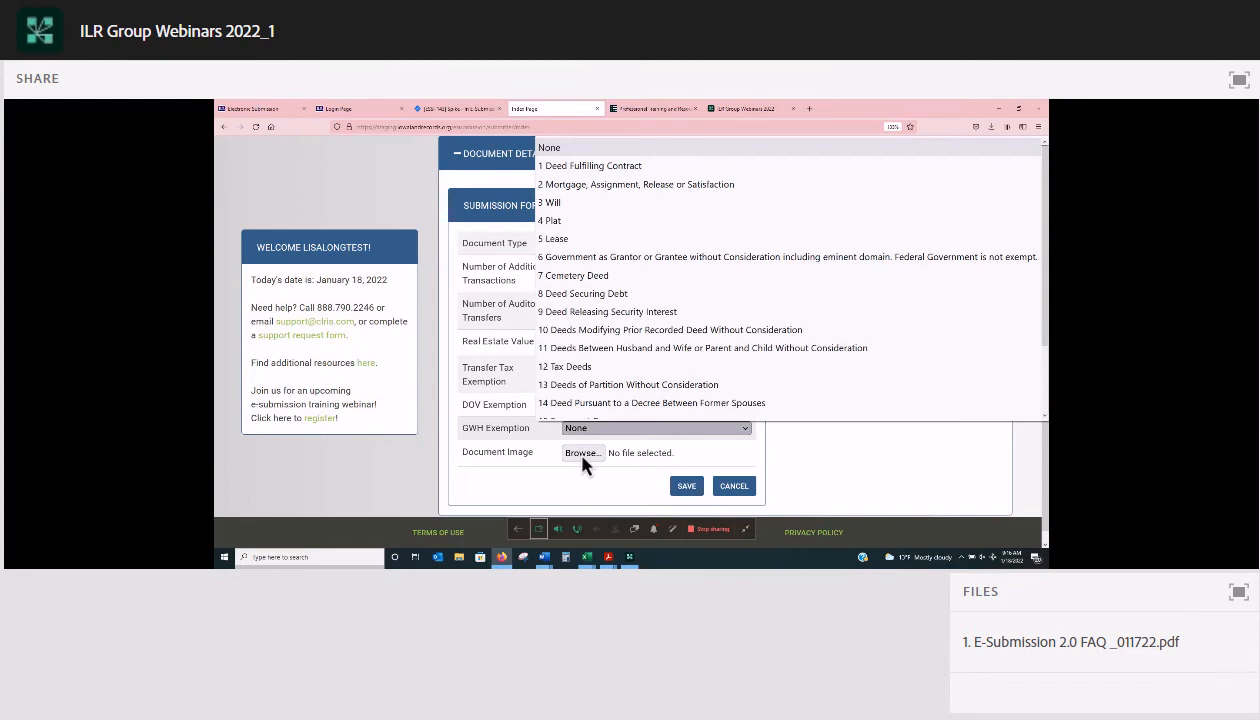
{"action": "left_click", "coordinate": [590, 166]}
- Attach Gray scale.pdf as the document image and save the Deed
{"action": "left_click", "coordinate": [583, 456]}
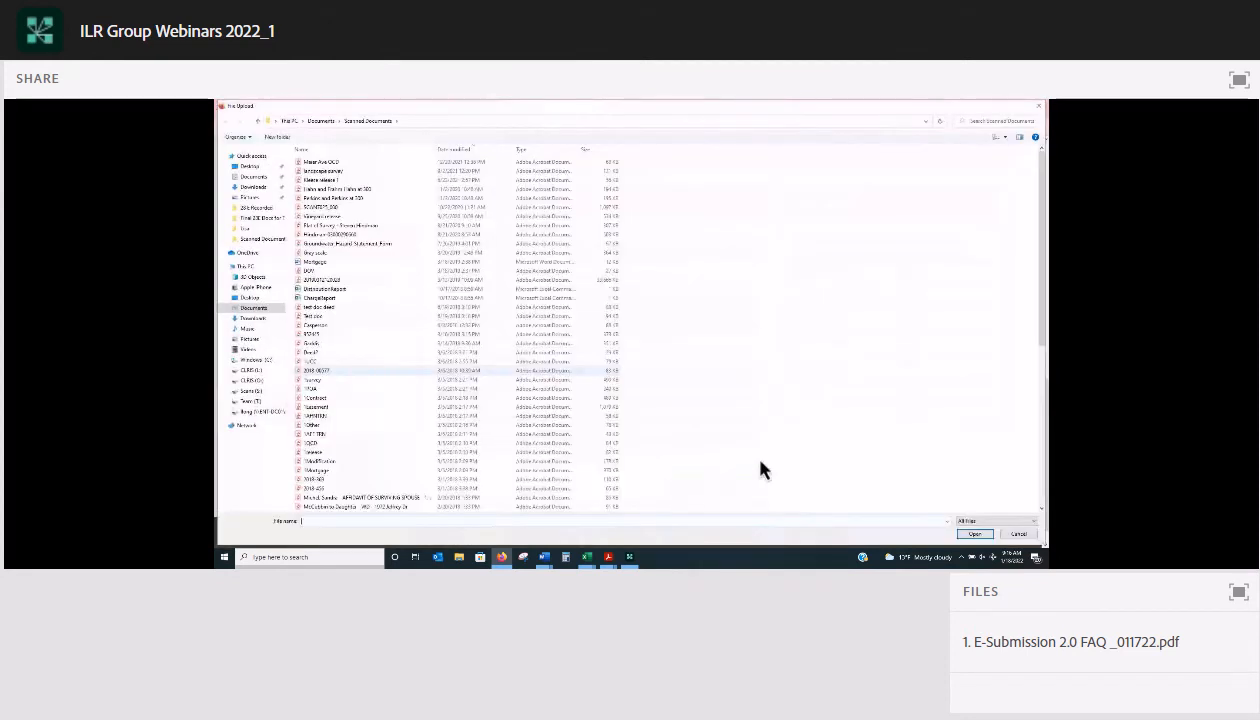
{"action": "left_click", "coordinate": [975, 534]}
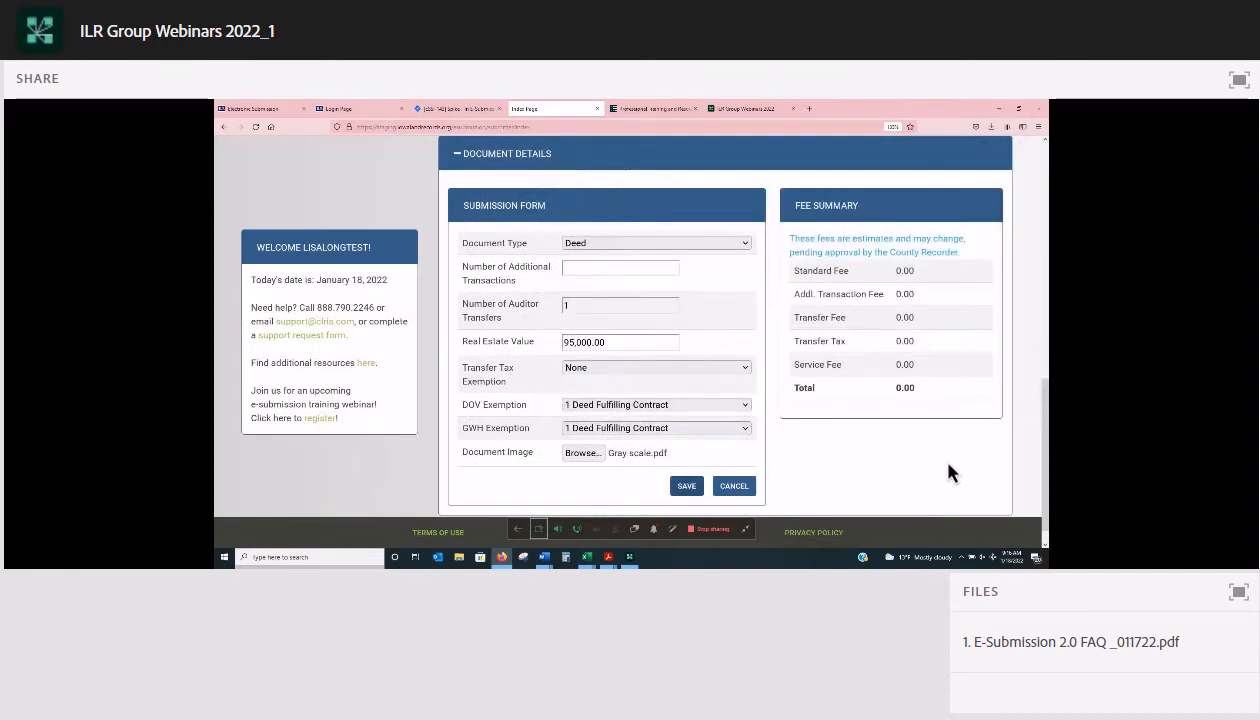
{"action": "left_click", "coordinate": [687, 486]}
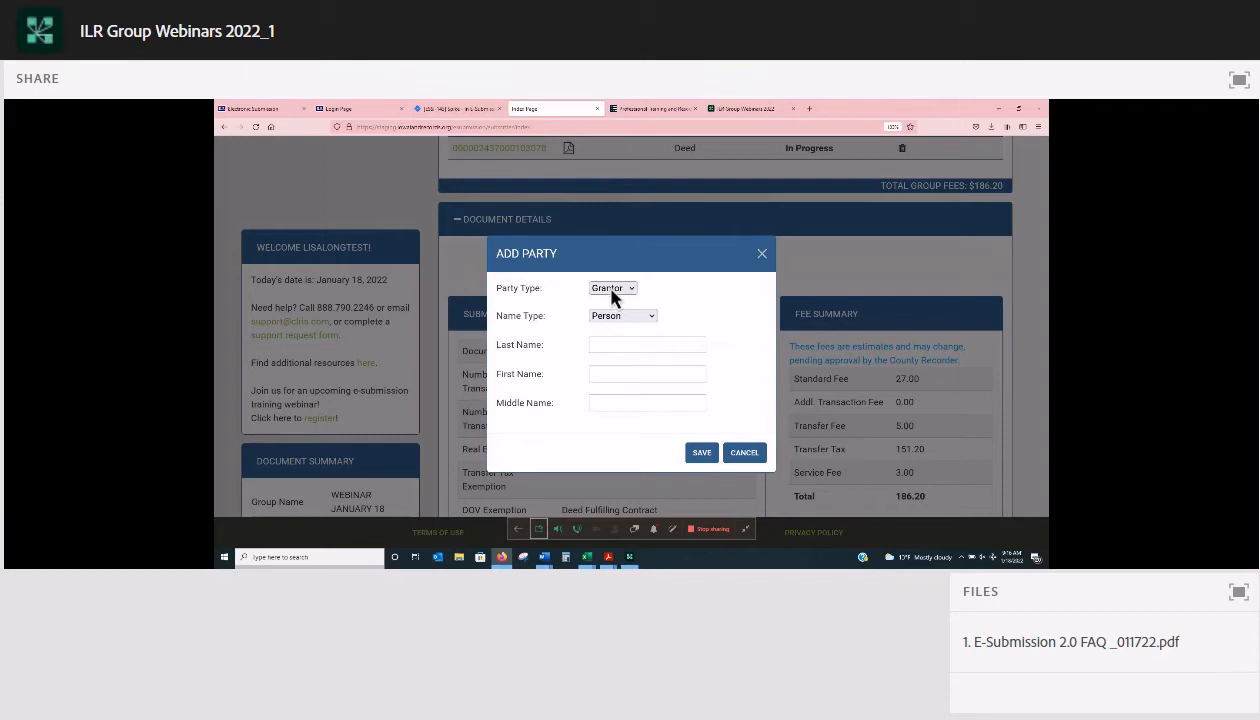
- Add a Person grantor party by entering their last and first names, then save it
{"action": "left_click", "coordinate": [645, 344]}
{"action": "type", "text": "SMITH"}
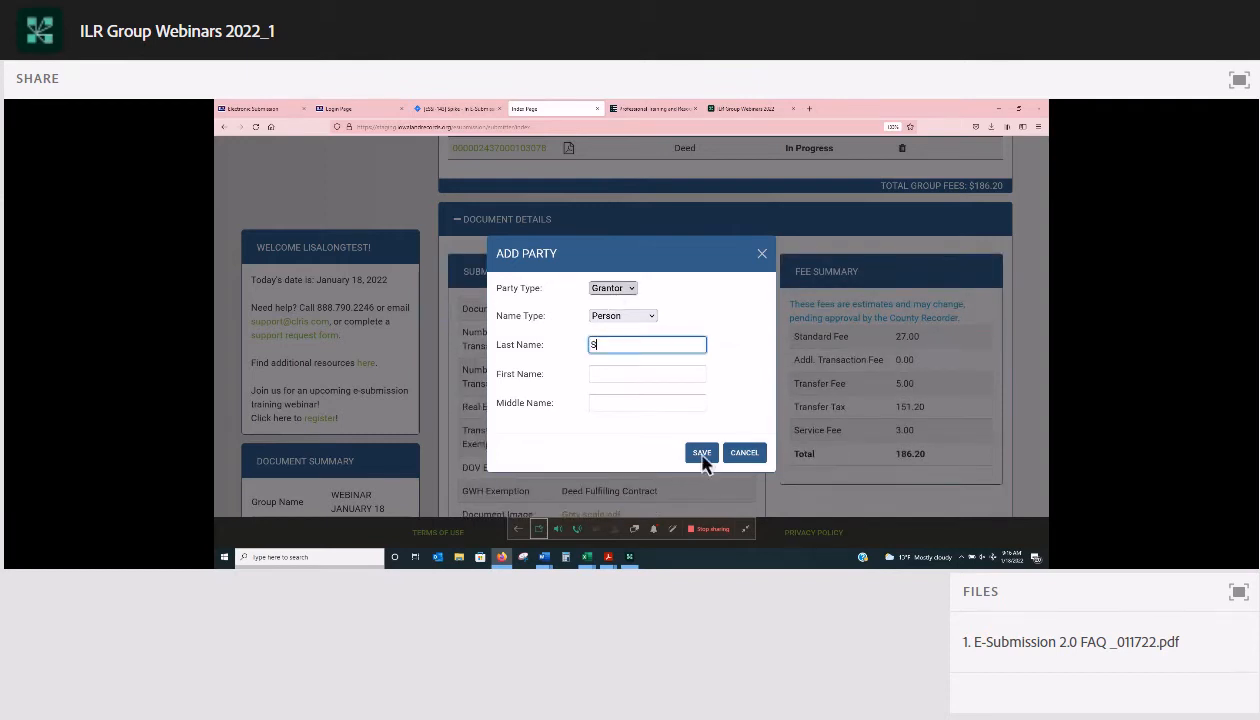
{"action": "key", "text": "Tab"}
{"action": "type", "text": "J"}
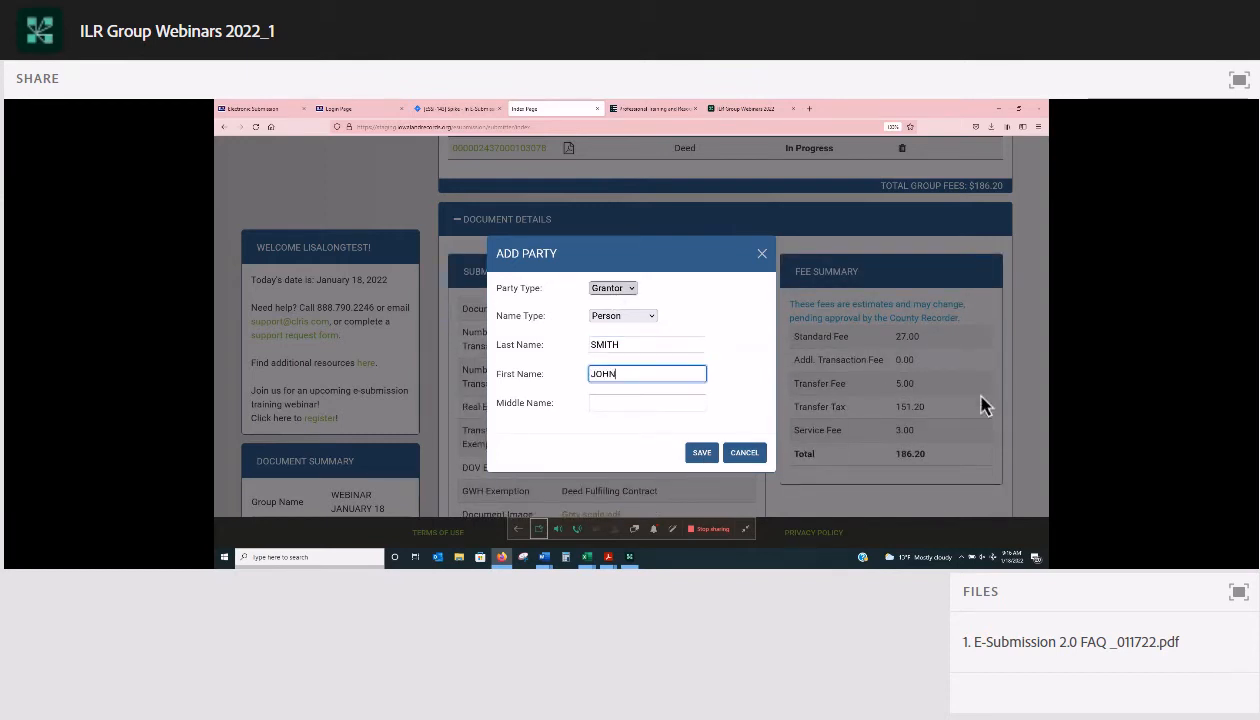
{"action": "key", "text": "Return"}
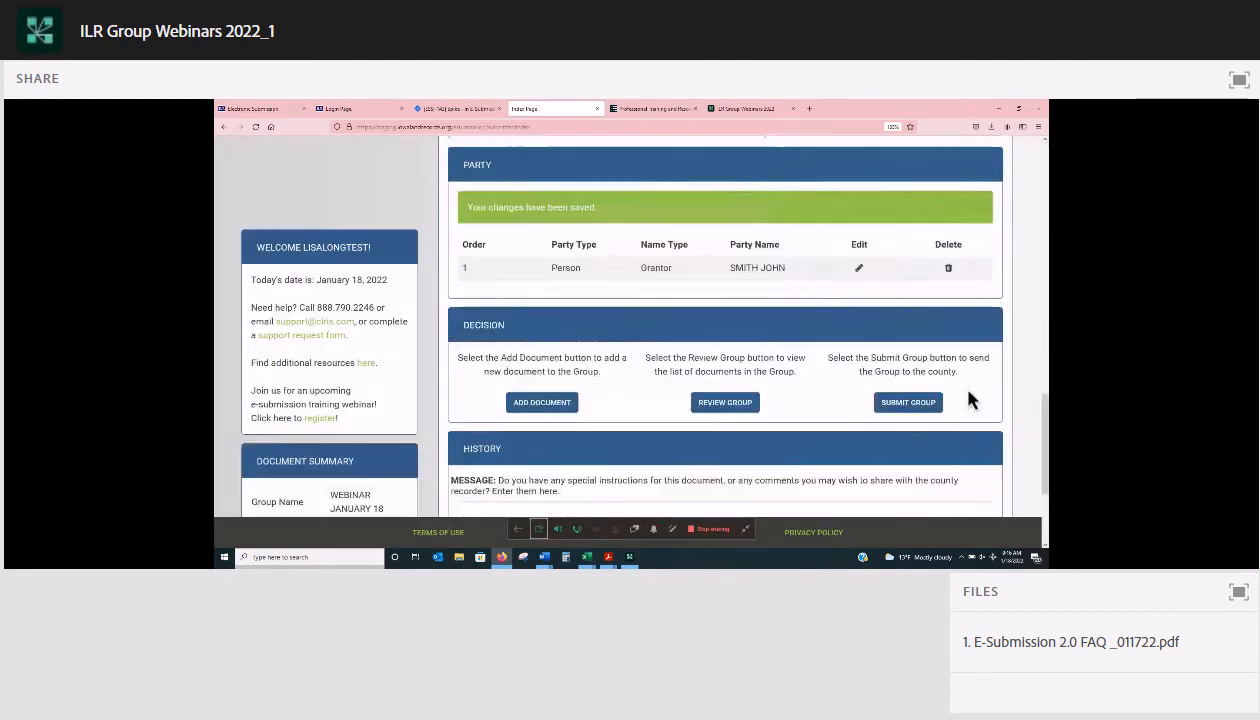
- Set the new document type to Deed with a 105,000.00 real estate value
{"action": "scroll", "coordinate": [967, 400], "scroll_direction": "up", "scroll_amount": 5}
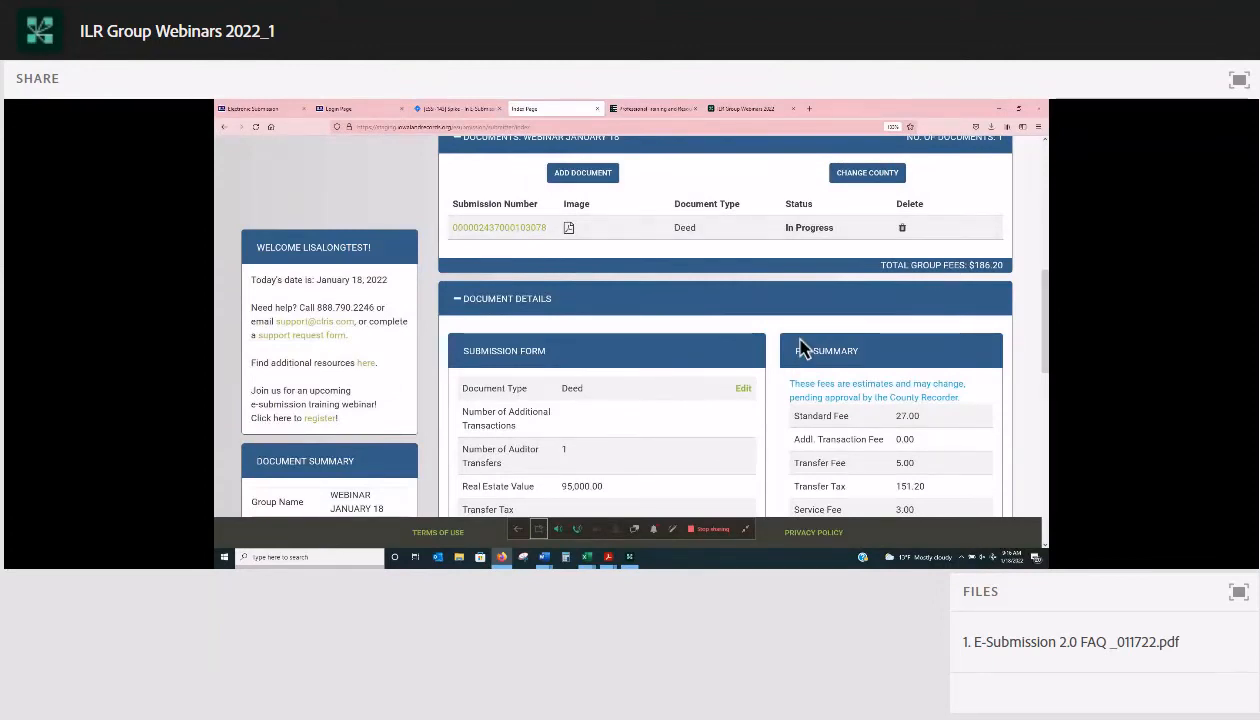
{"action": "scroll", "coordinate": [562, 422], "scroll_direction": "down", "scroll_amount": 3}
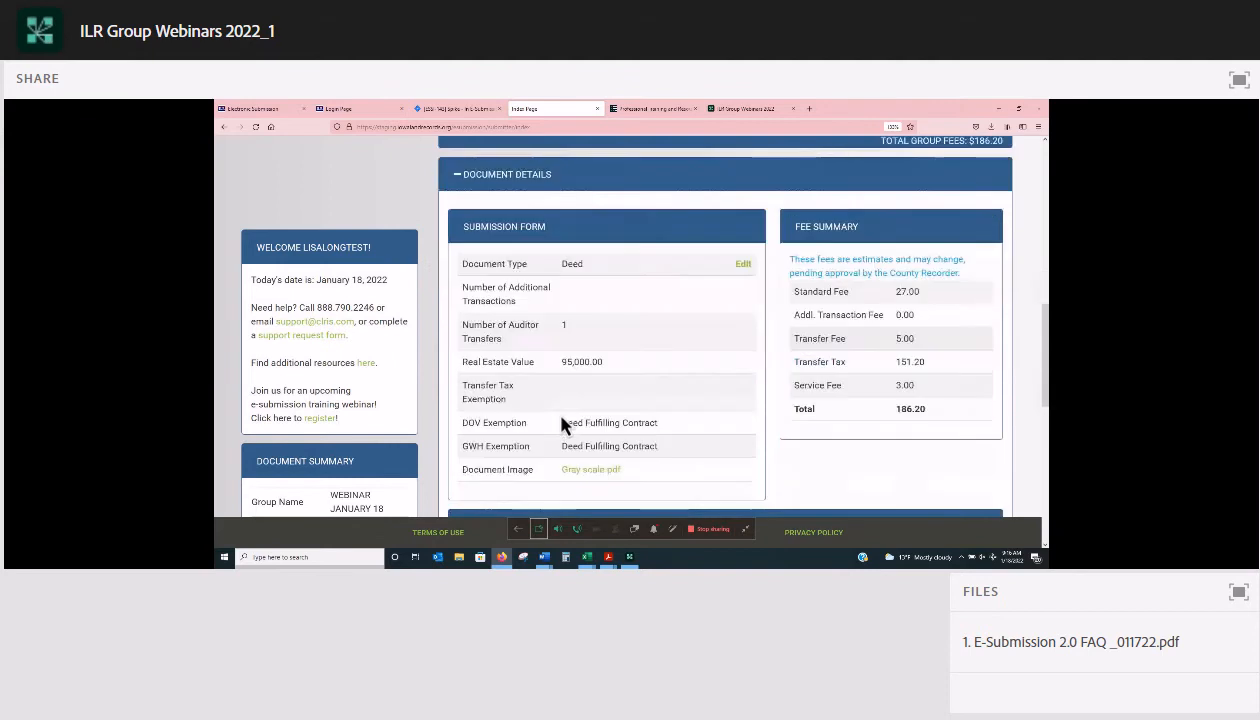
{"action": "scroll", "coordinate": [614, 254], "scroll_direction": "down", "scroll_amount": 8}
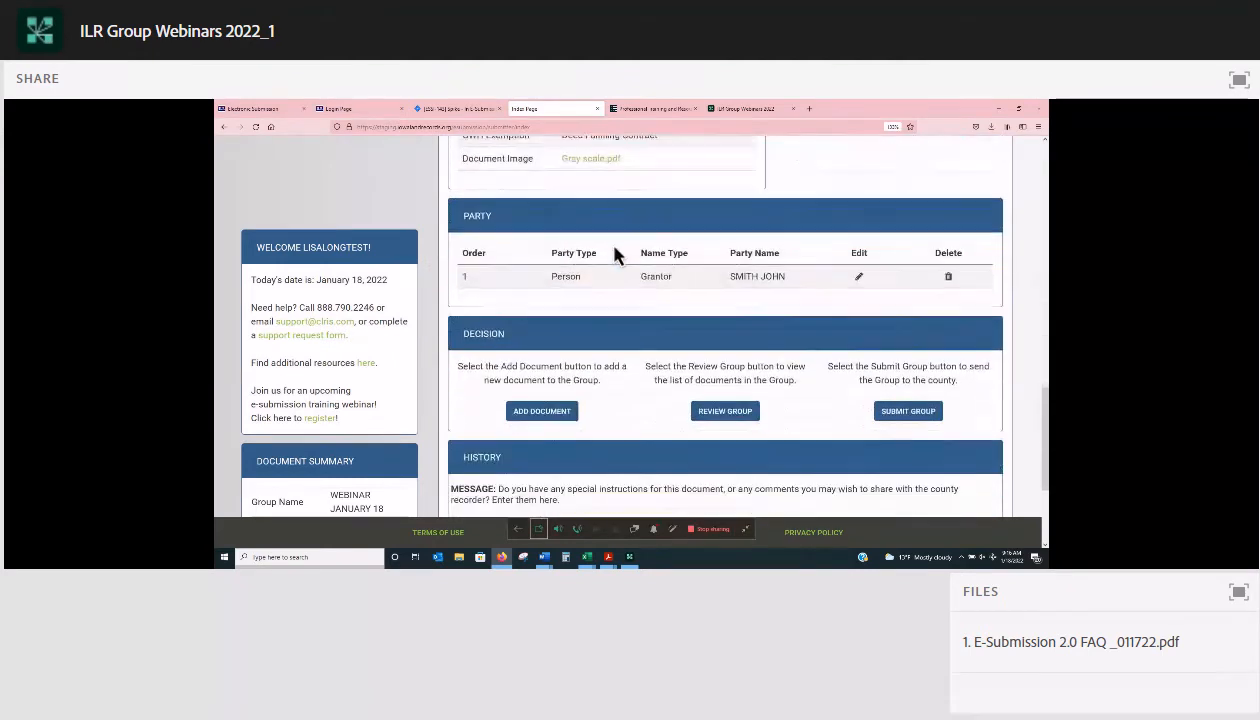
{"action": "scroll", "coordinate": [584, 310], "scroll_direction": "up", "scroll_amount": 7}
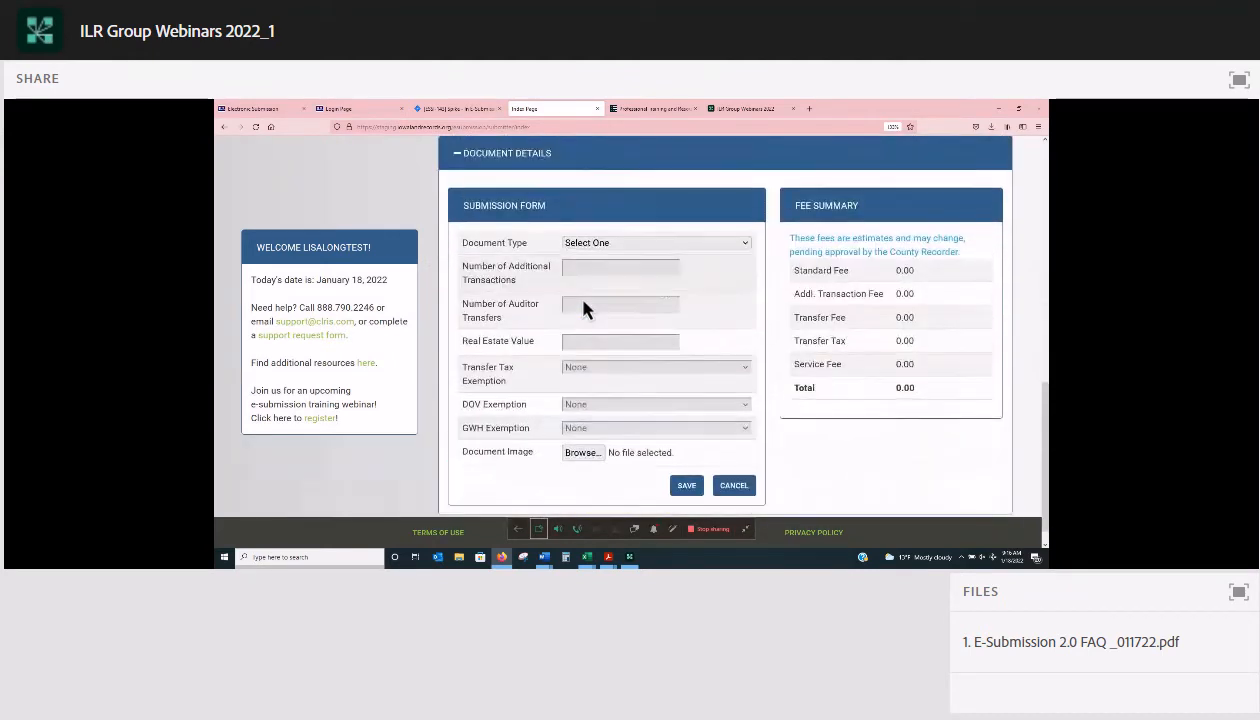
{"action": "left_click", "coordinate": [600, 243]}
{"action": "left_click", "coordinate": [580, 515]}
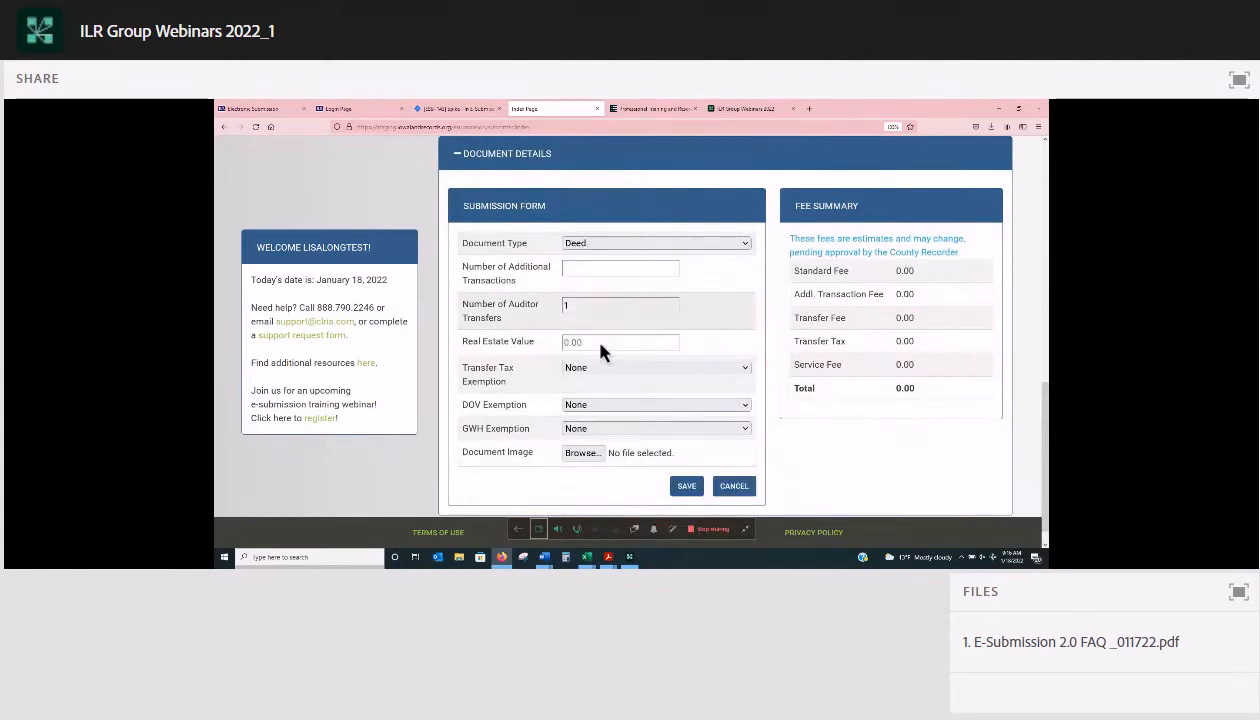
{"action": "left_click", "coordinate": [594, 341]}
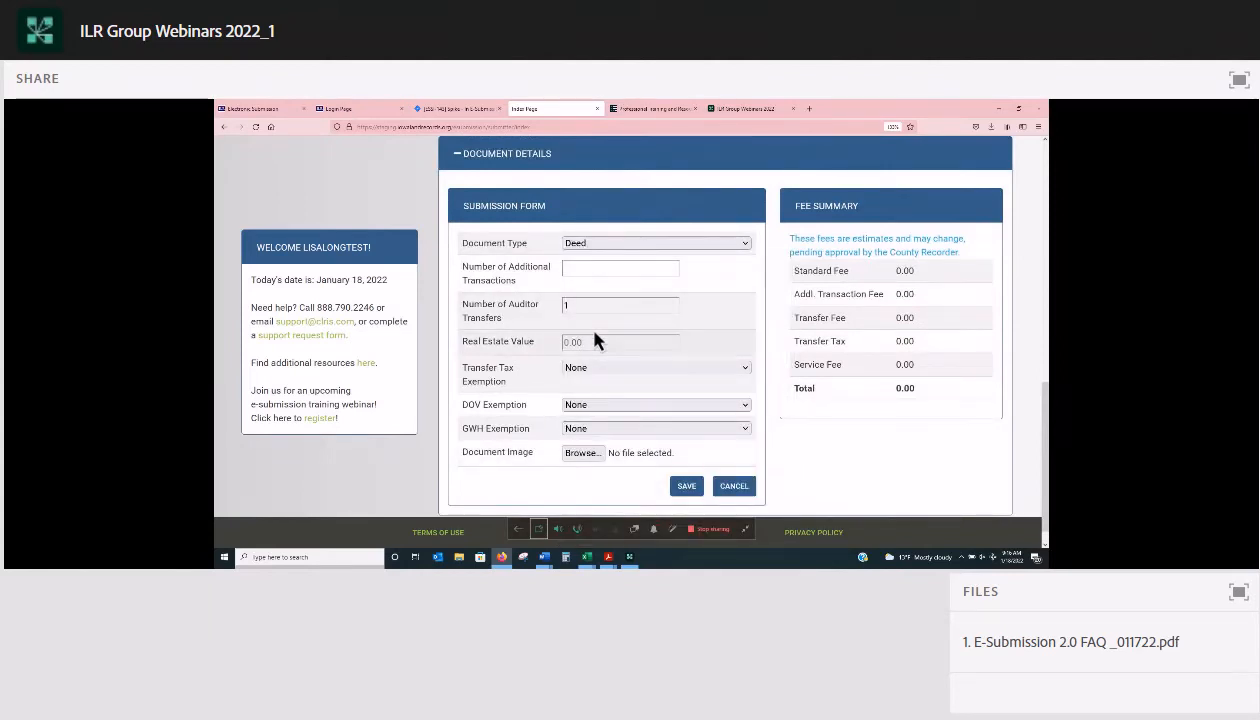
{"action": "type", "text": "10500"}
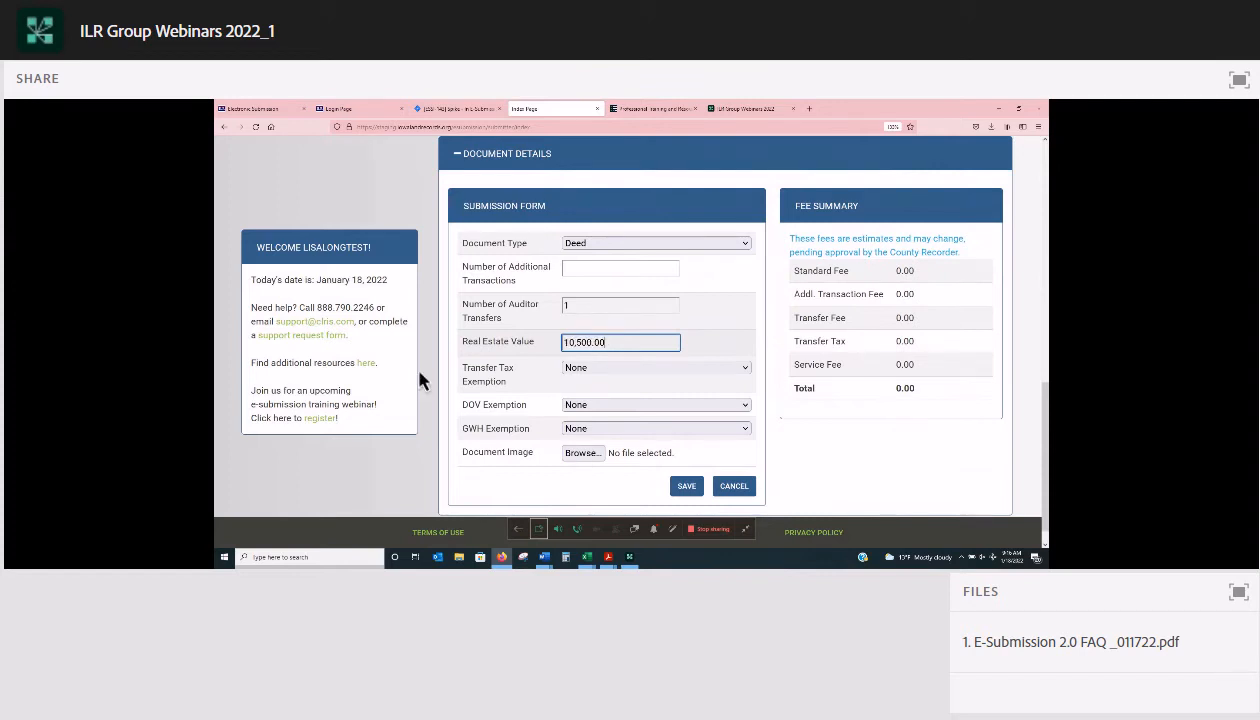
- Attach 1Modification.pdf as the image after Gaddis.pdf is rejected, and save the Deed
{"action": "left_click", "coordinate": [583, 453]}
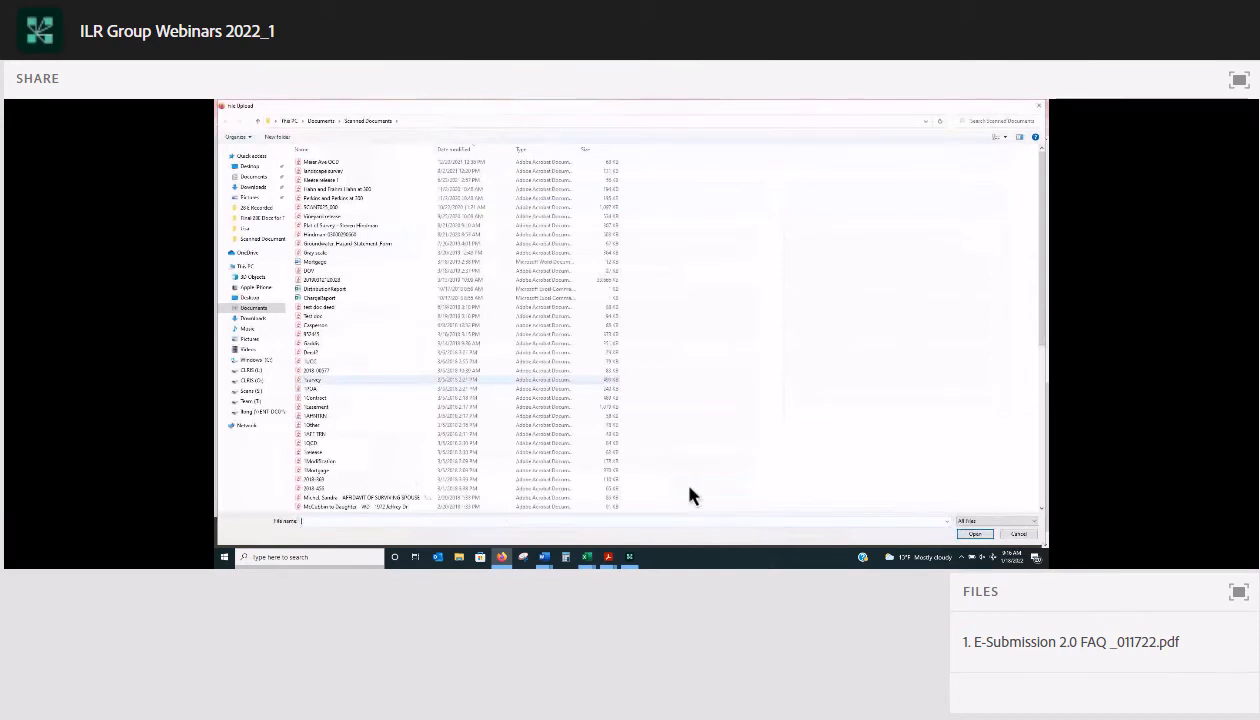
{"action": "left_click", "coordinate": [689, 486]}
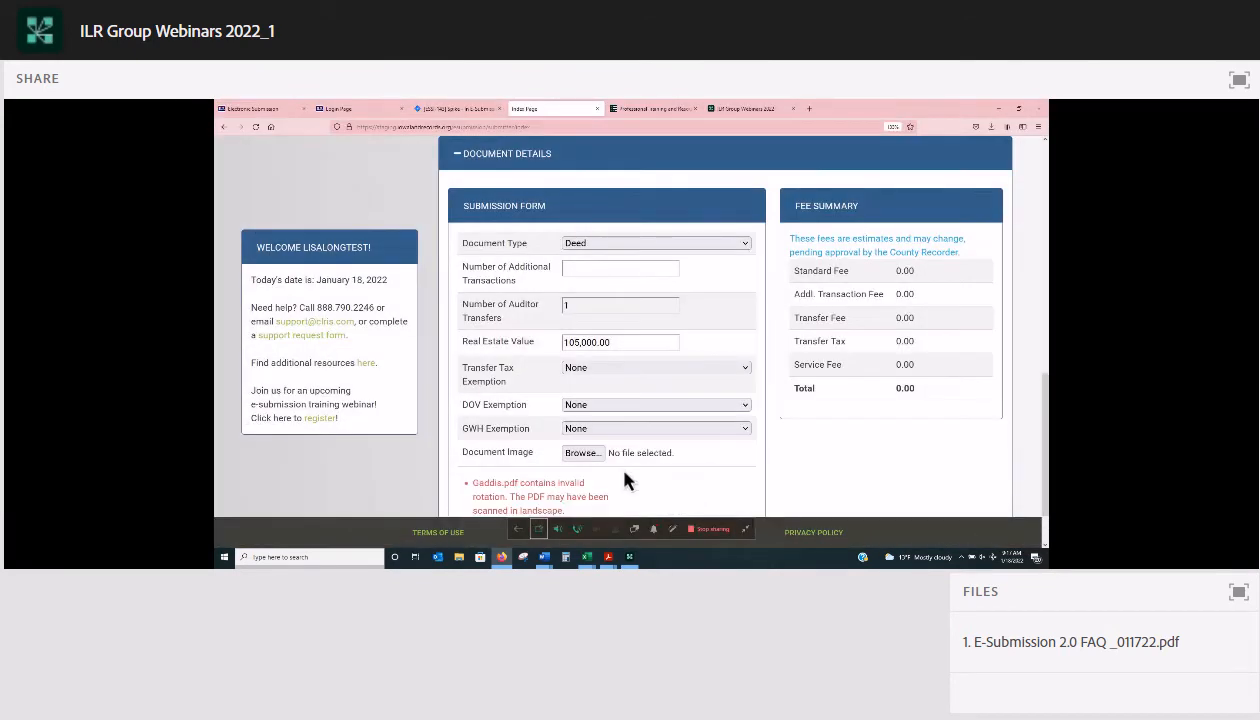
{"action": "left_click", "coordinate": [583, 455]}
{"action": "left_click", "coordinate": [597, 461]}
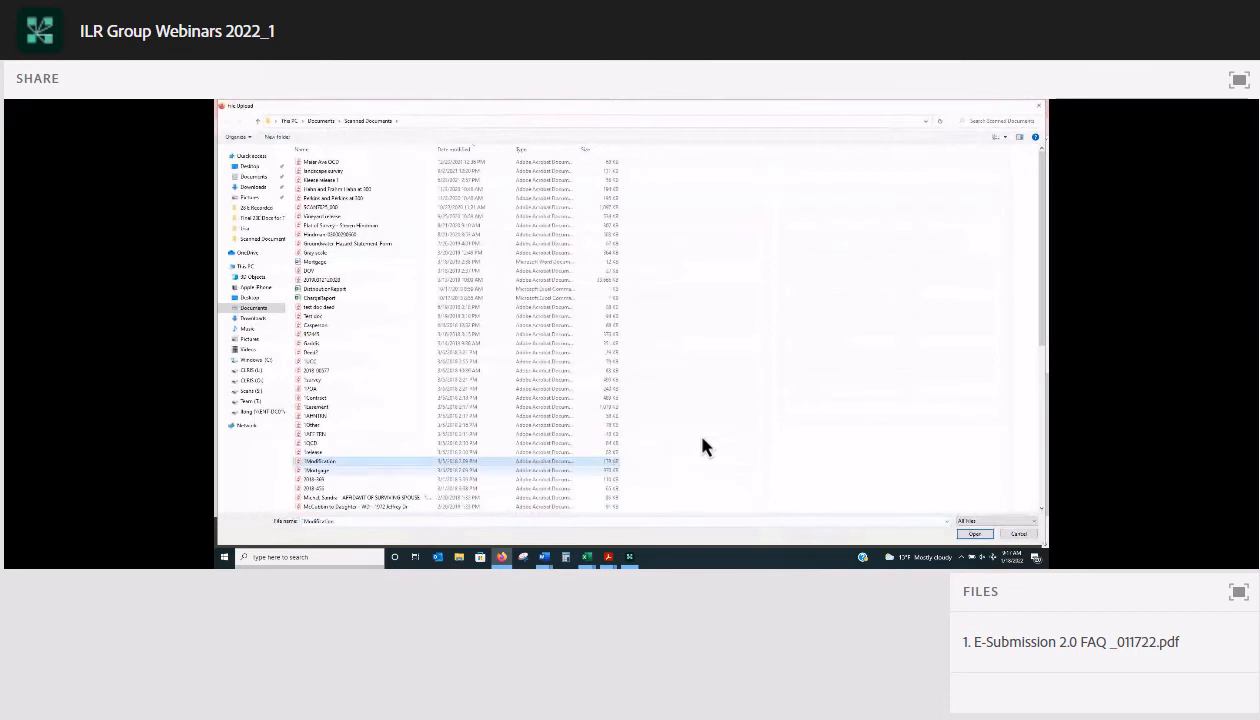
{"action": "key", "text": "Return"}
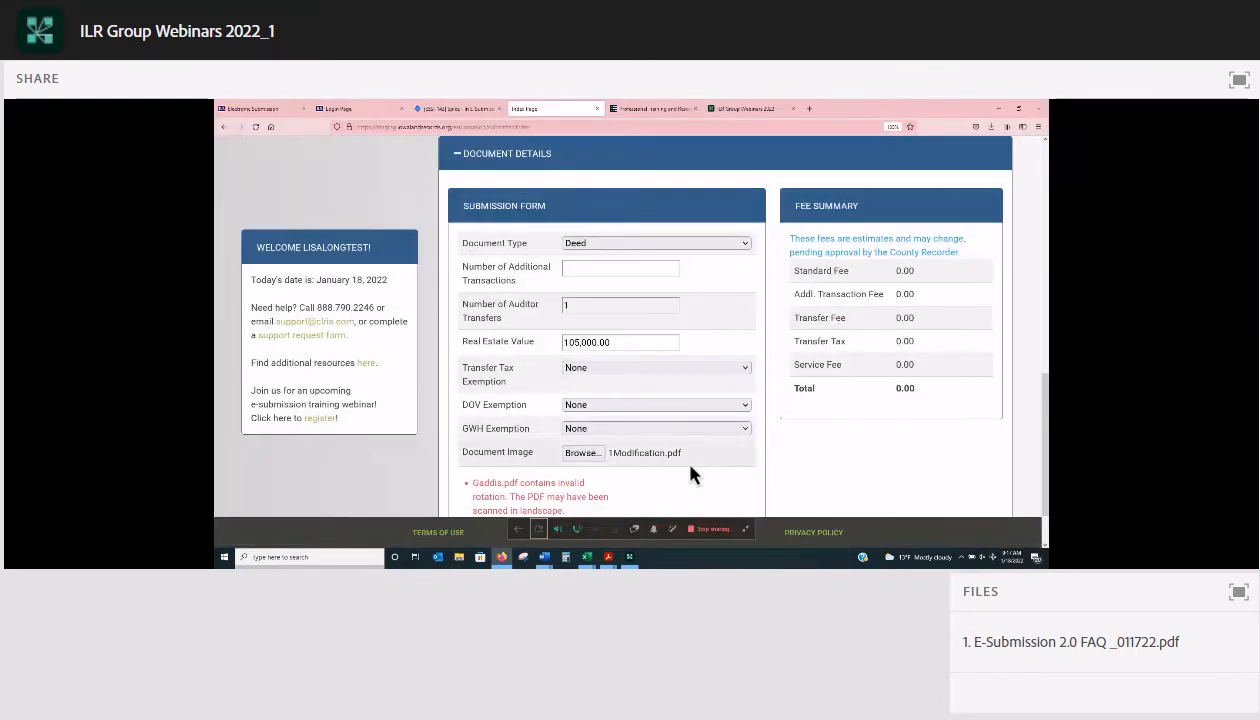
{"action": "scroll", "coordinate": [640, 323], "scroll_direction": "down", "scroll_amount": 1}
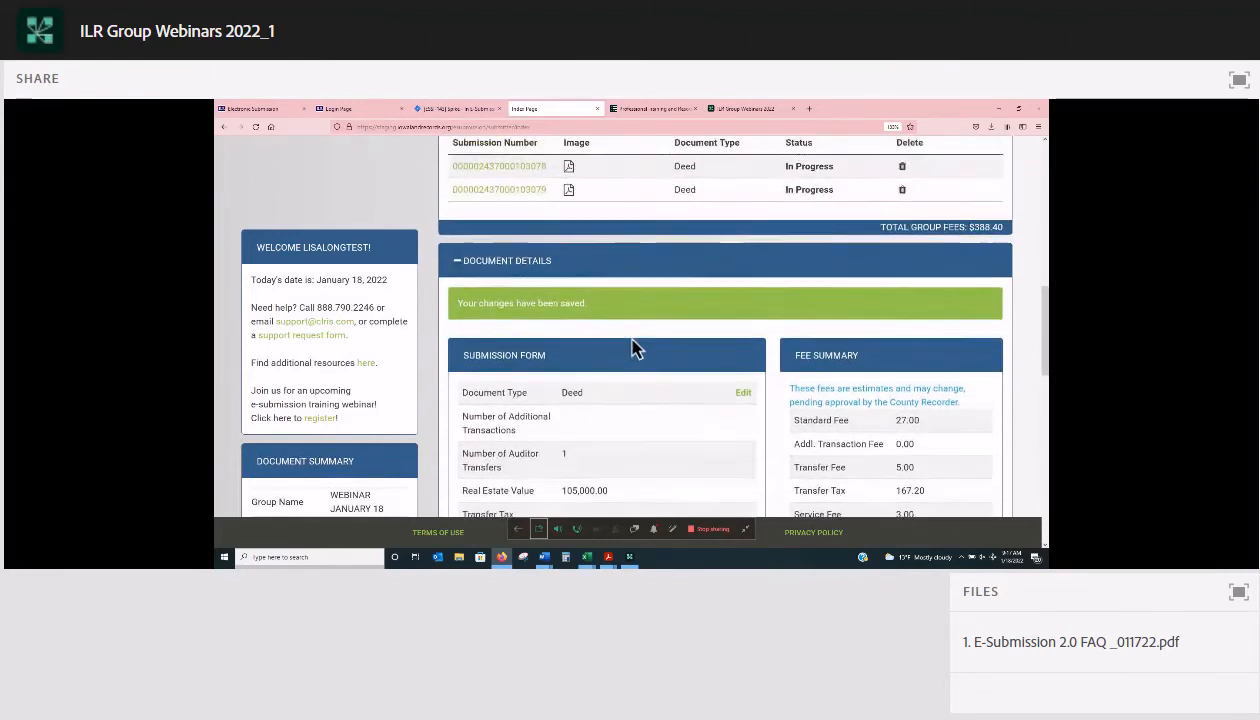
- Edit the Deed's grantor entry, replace its first name, and save the correction
{"action": "scroll", "coordinate": [863, 366], "scroll_direction": "down", "scroll_amount": 3}
{"action": "scroll", "coordinate": [863, 373], "scroll_direction": "down", "scroll_amount": 3}
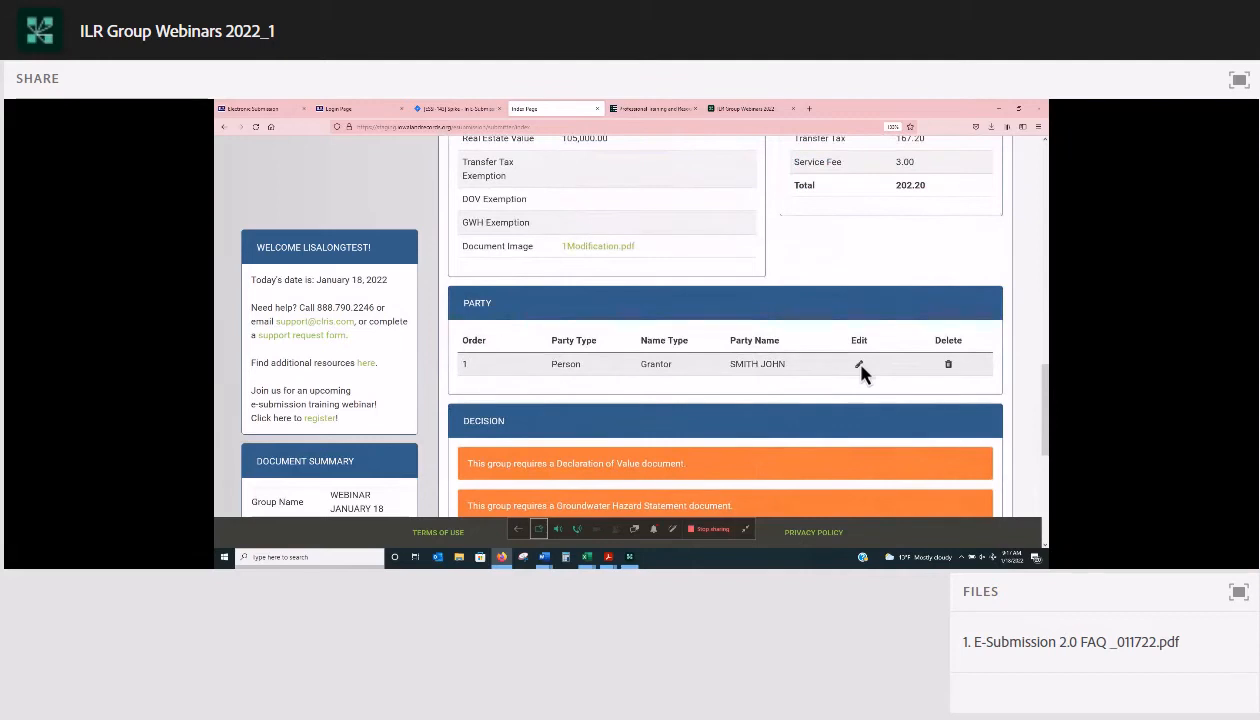
{"action": "left_click", "coordinate": [859, 366]}
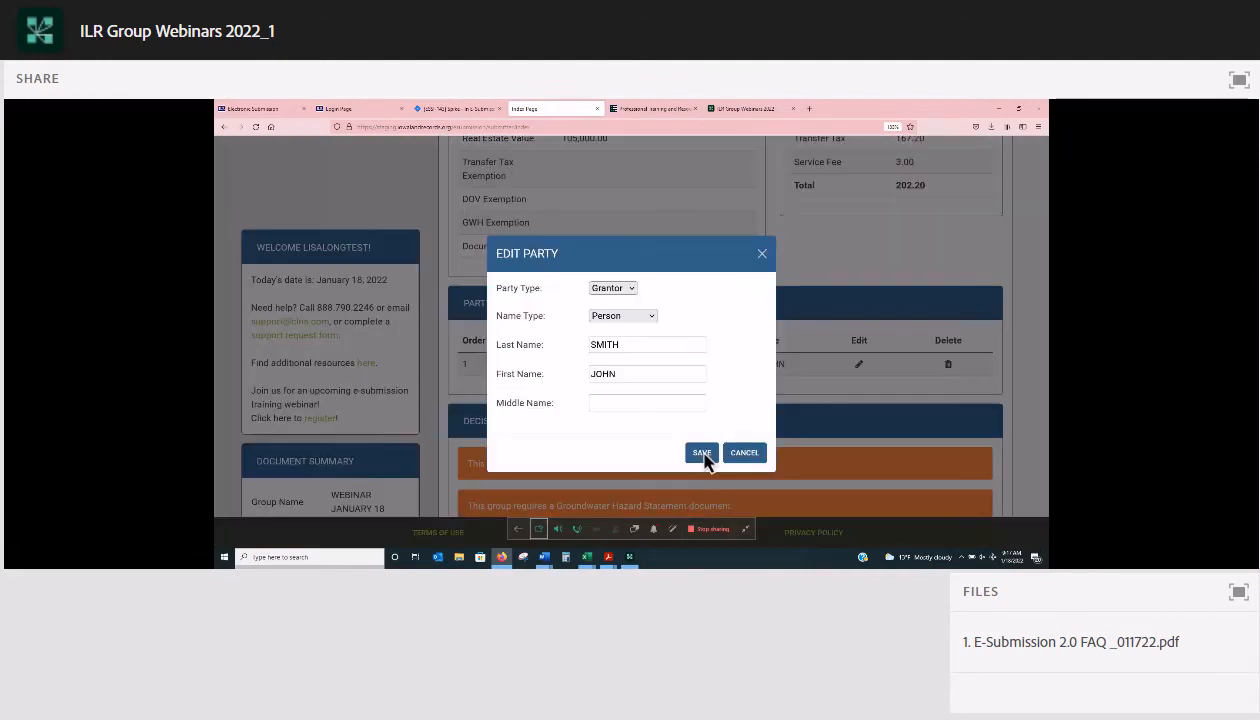
{"action": "double_click", "coordinate": [627, 378]}
{"action": "type", "text": "JANE"}
{"action": "key", "text": "Return"}
{"action": "scroll", "coordinate": [624, 399], "scroll_direction": "down", "scroll_amount": 3}
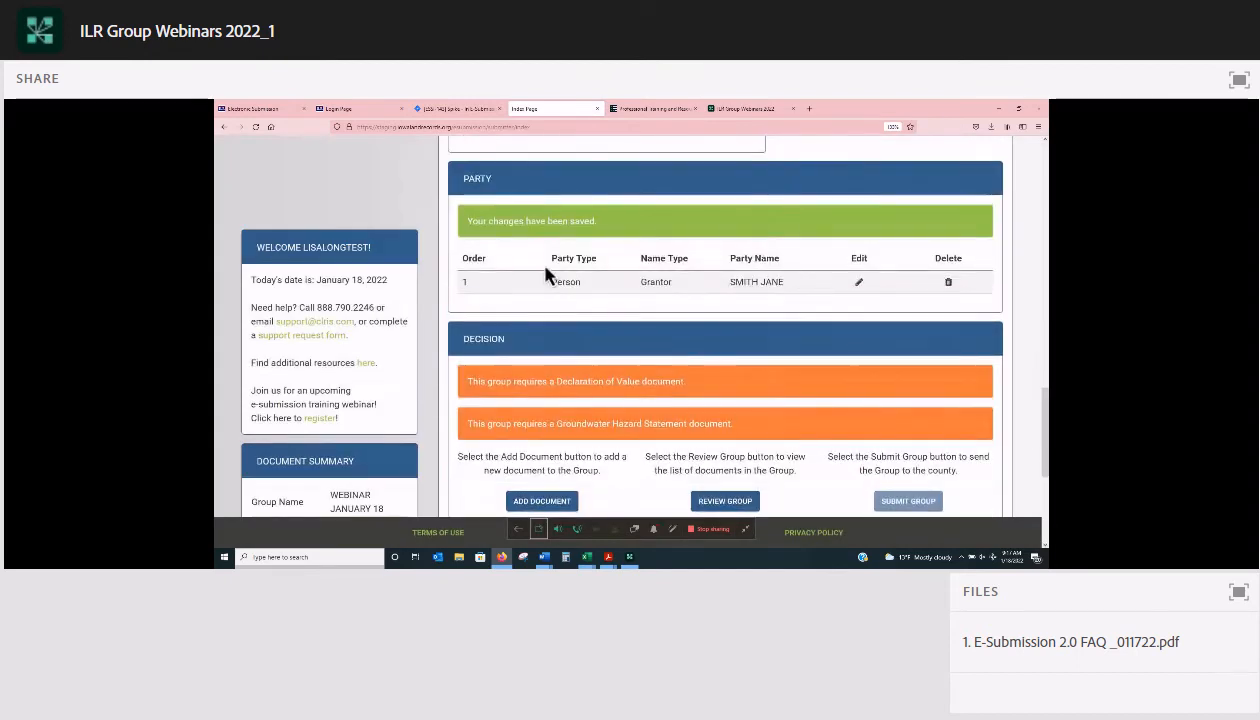
{"action": "scroll", "coordinate": [545, 273], "scroll_direction": "down", "scroll_amount": 3}
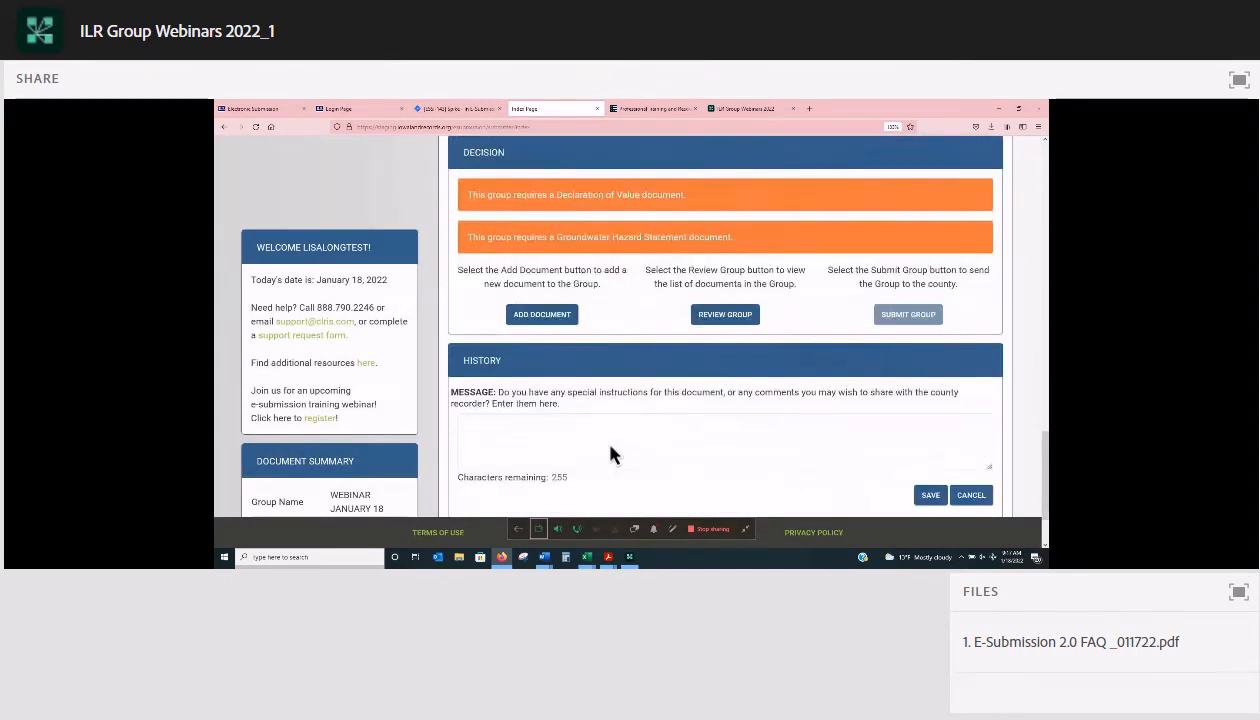
{"action": "scroll", "coordinate": [613, 452], "scroll_direction": "down", "scroll_amount": 2}
{"action": "scroll", "coordinate": [366, 255], "scroll_direction": "up", "scroll_amount": 10}
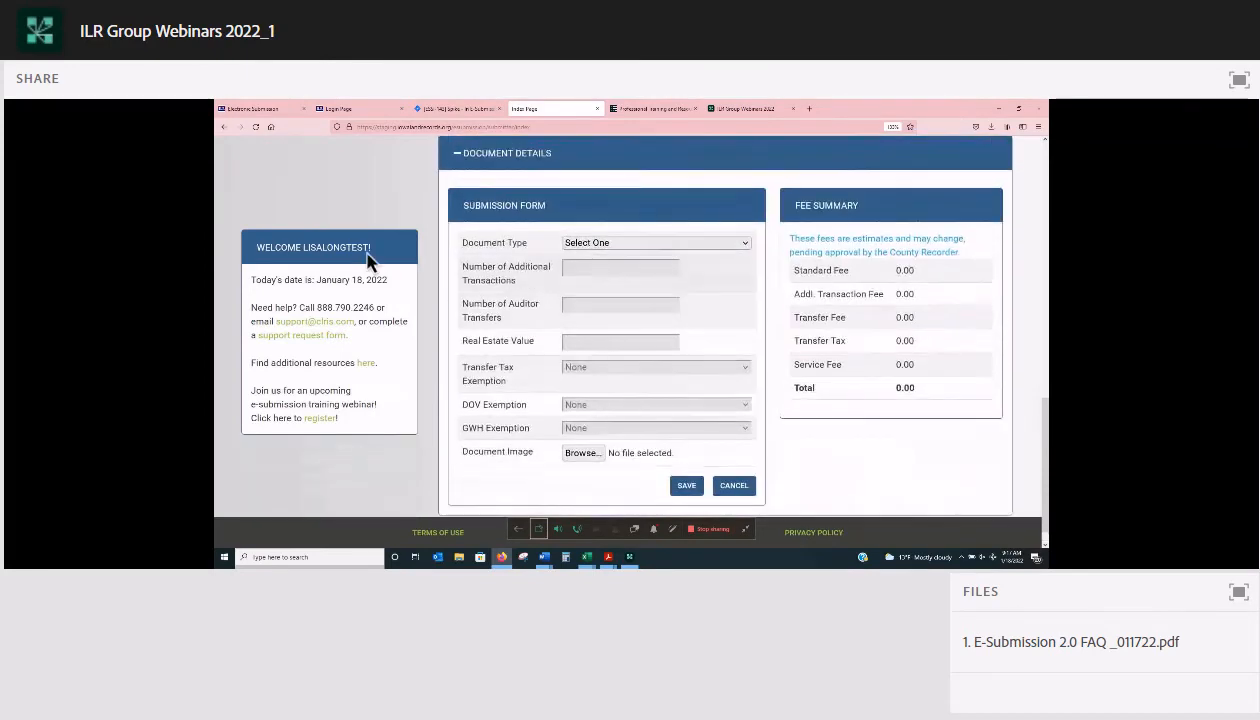
- Save a Declaration Of Value document with Maier Ave QCD.pdf as its image
{"action": "key", "text": "alt+Down"}
{"action": "key", "text": "d"}
{"action": "key", "text": "Return"}
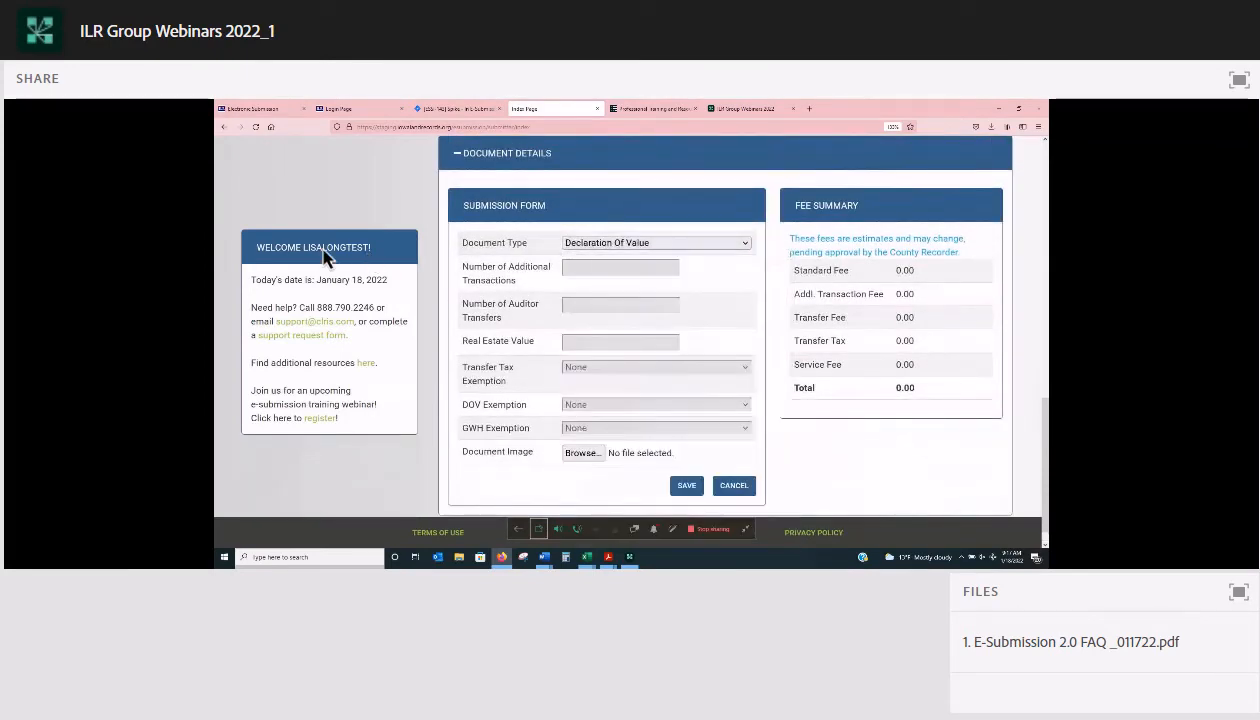
{"action": "left_click", "coordinate": [583, 453]}
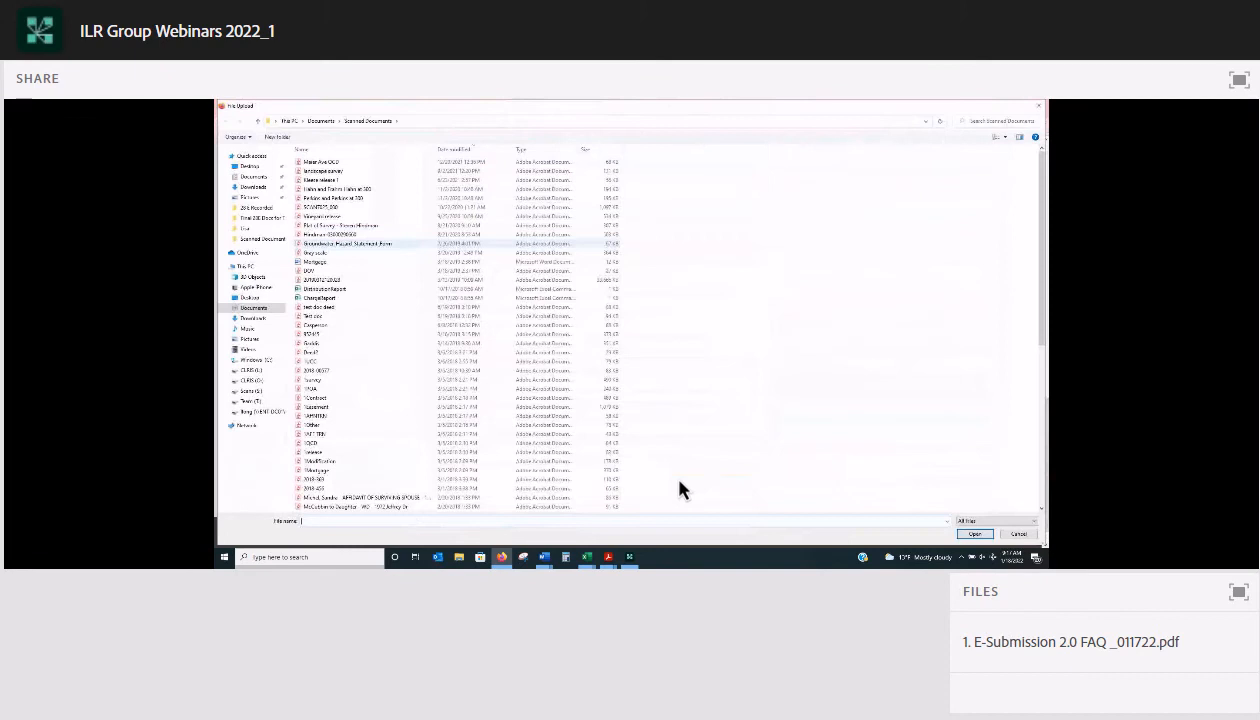
{"action": "left_click", "coordinate": [322, 162]}
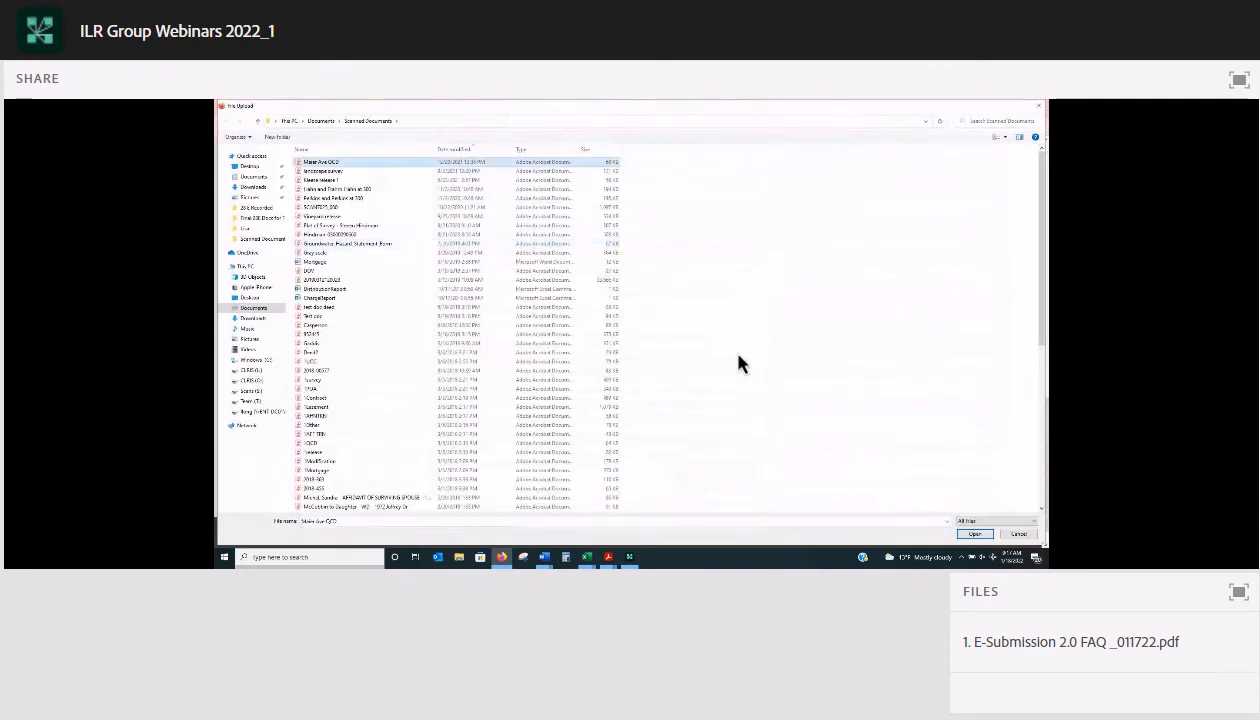
{"action": "key", "text": "Return"}
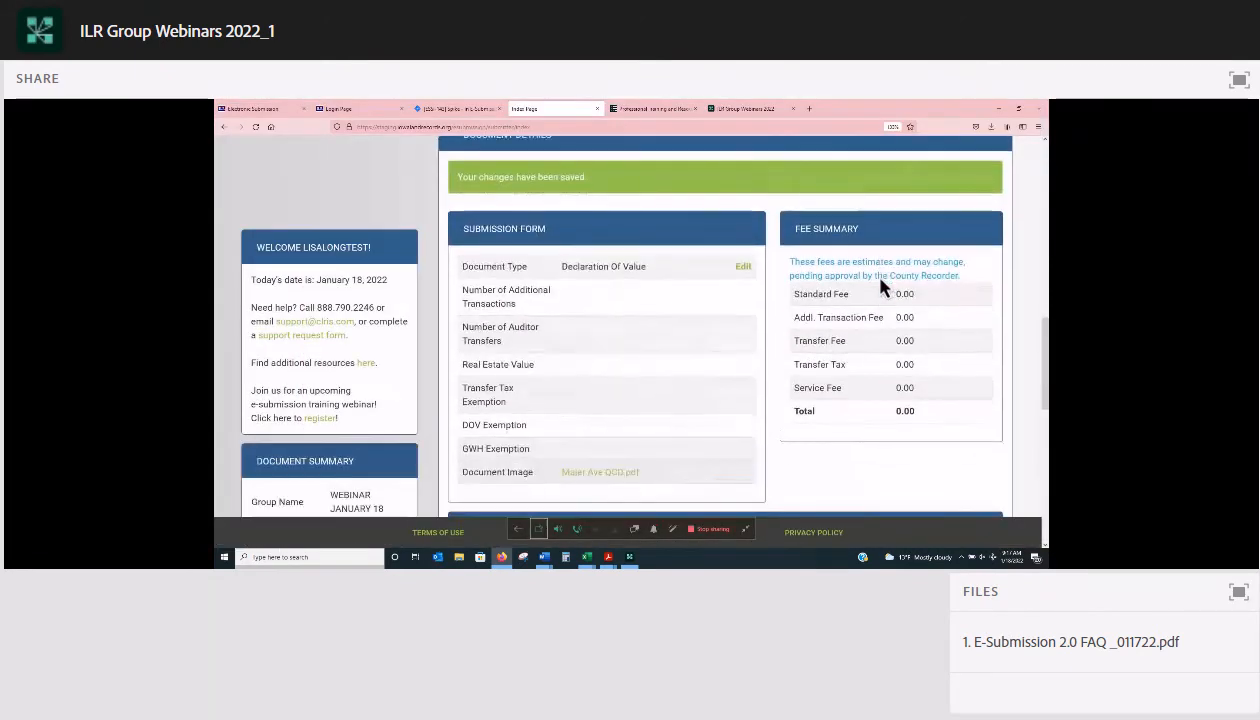
{"action": "scroll", "coordinate": [880, 284], "scroll_direction": "down", "scroll_amount": 1}
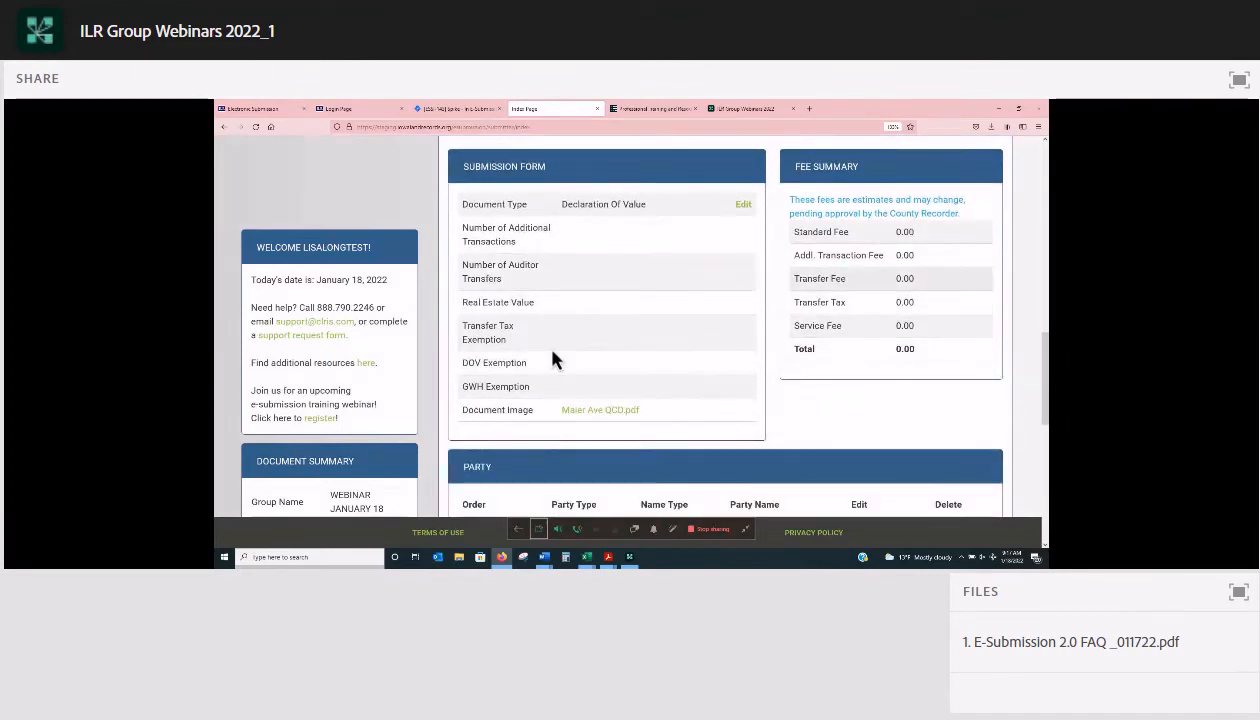
{"action": "scroll", "coordinate": [600, 393], "scroll_direction": "down", "scroll_amount": 5}
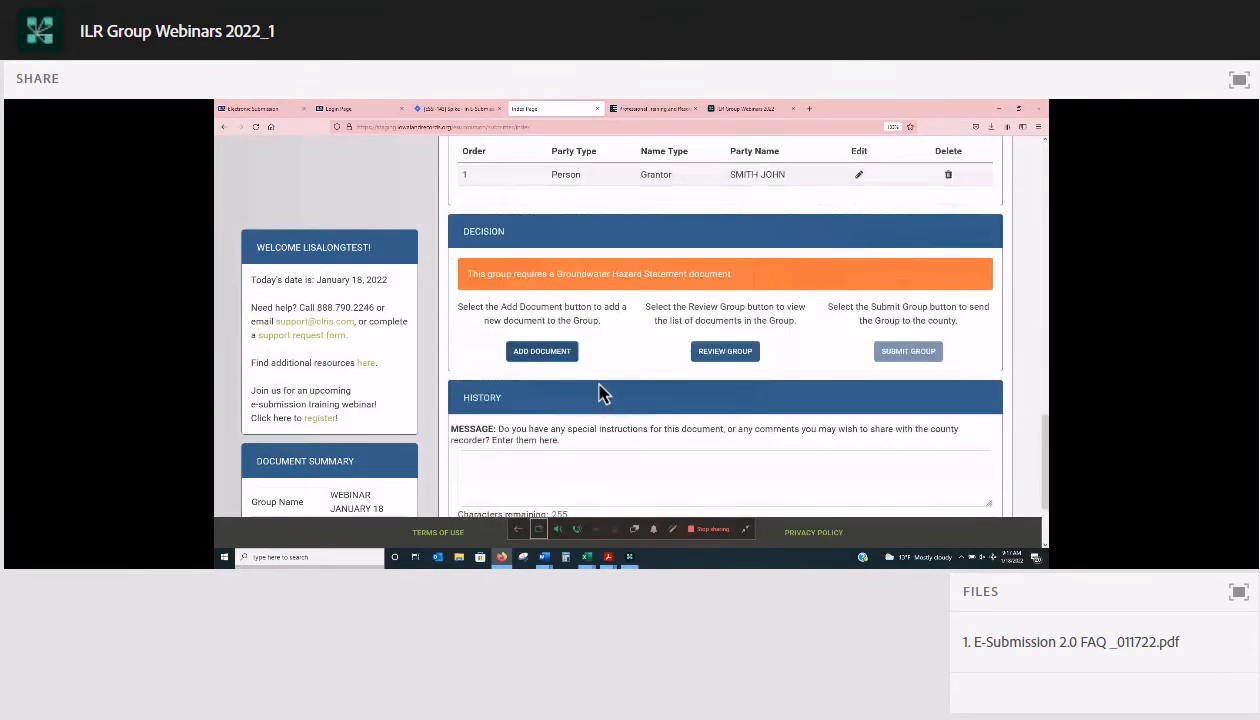
- Add a Groundwater Hazard Statement document with 1QCD.pdf as its image
{"action": "left_click", "coordinate": [537, 347]}
{"action": "left_click", "coordinate": [650, 243]}
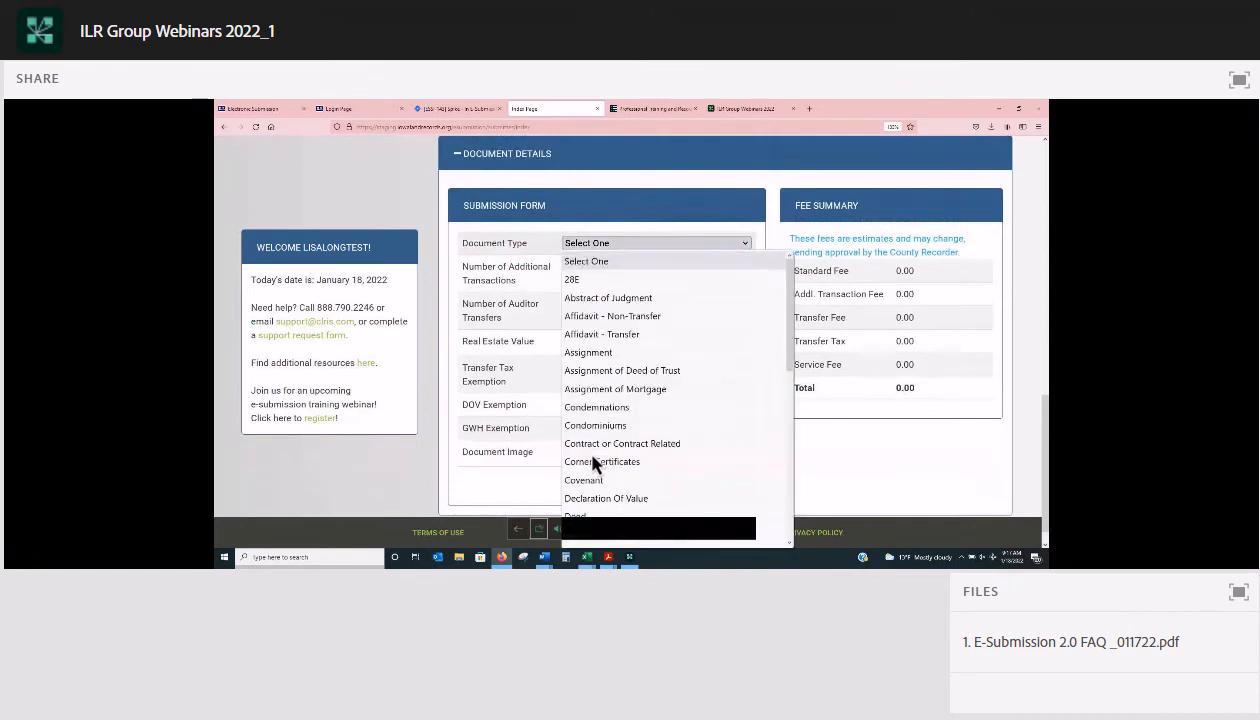
{"action": "scroll", "coordinate": [640, 425], "scroll_direction": "down", "scroll_amount": 2}
{"action": "left_click", "coordinate": [680, 483]}
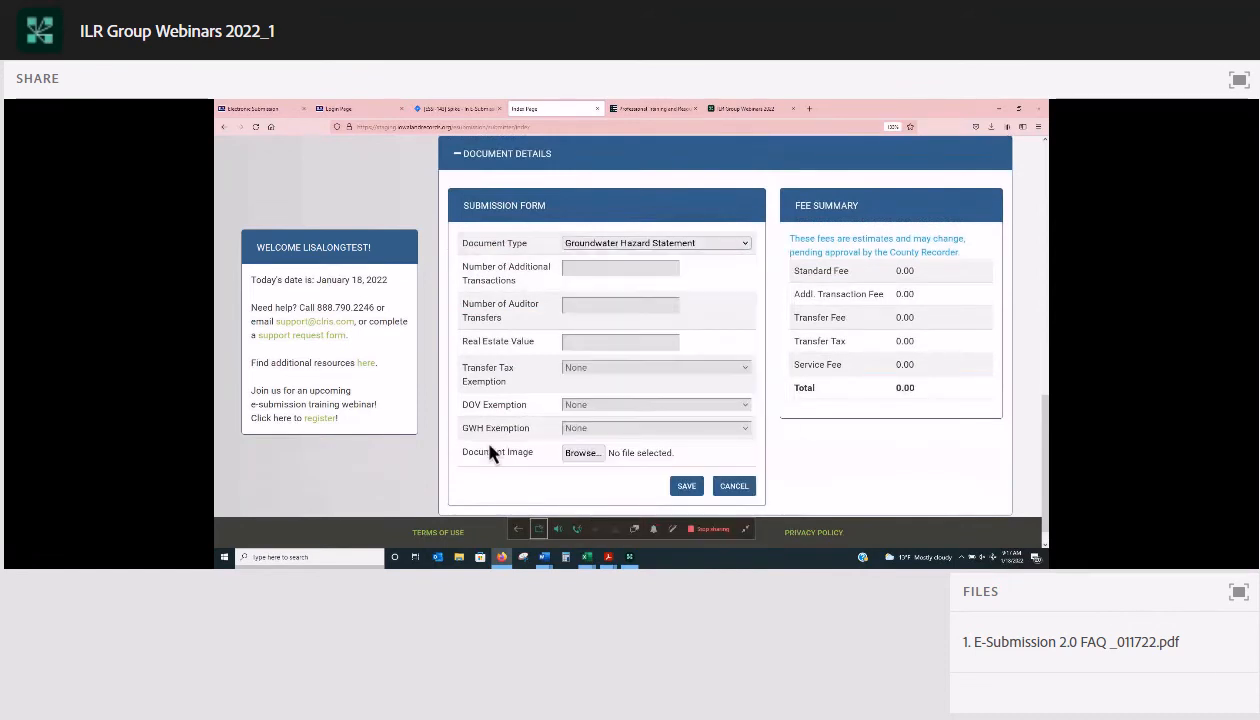
{"action": "left_click", "coordinate": [581, 453]}
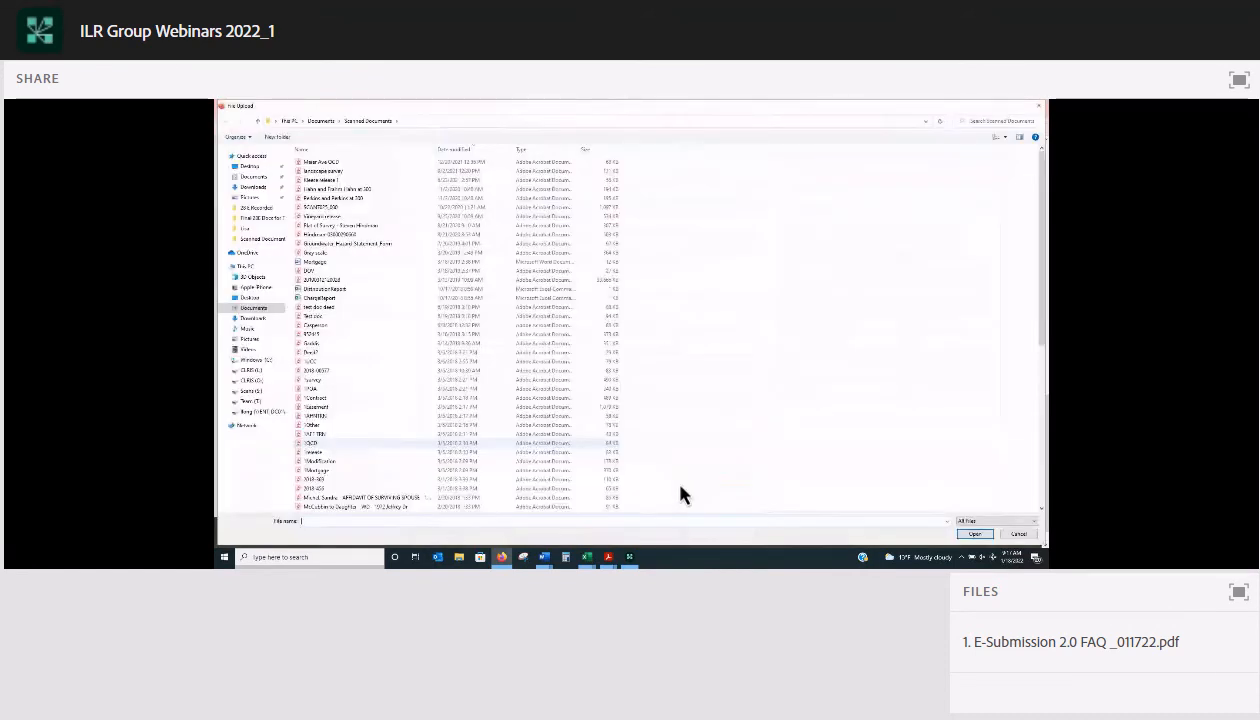
{"action": "double_click", "coordinate": [680, 446]}
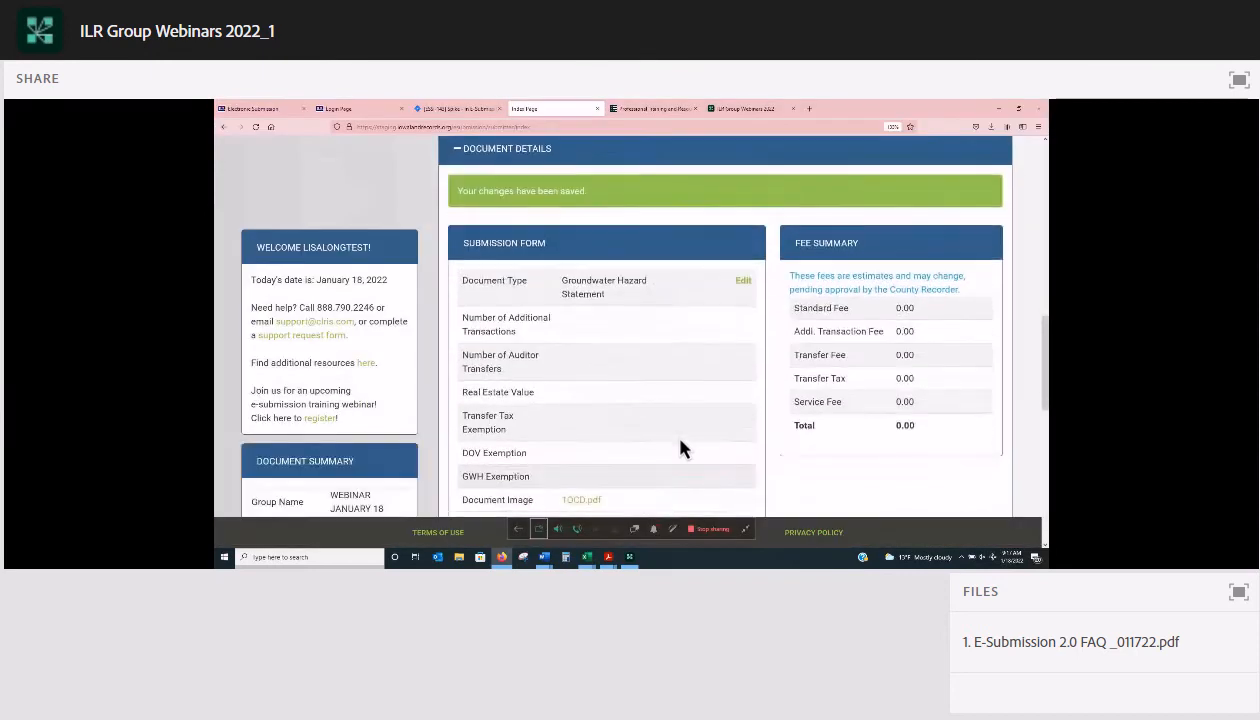
{"action": "scroll", "coordinate": [578, 438], "scroll_direction": "down", "scroll_amount": 5}
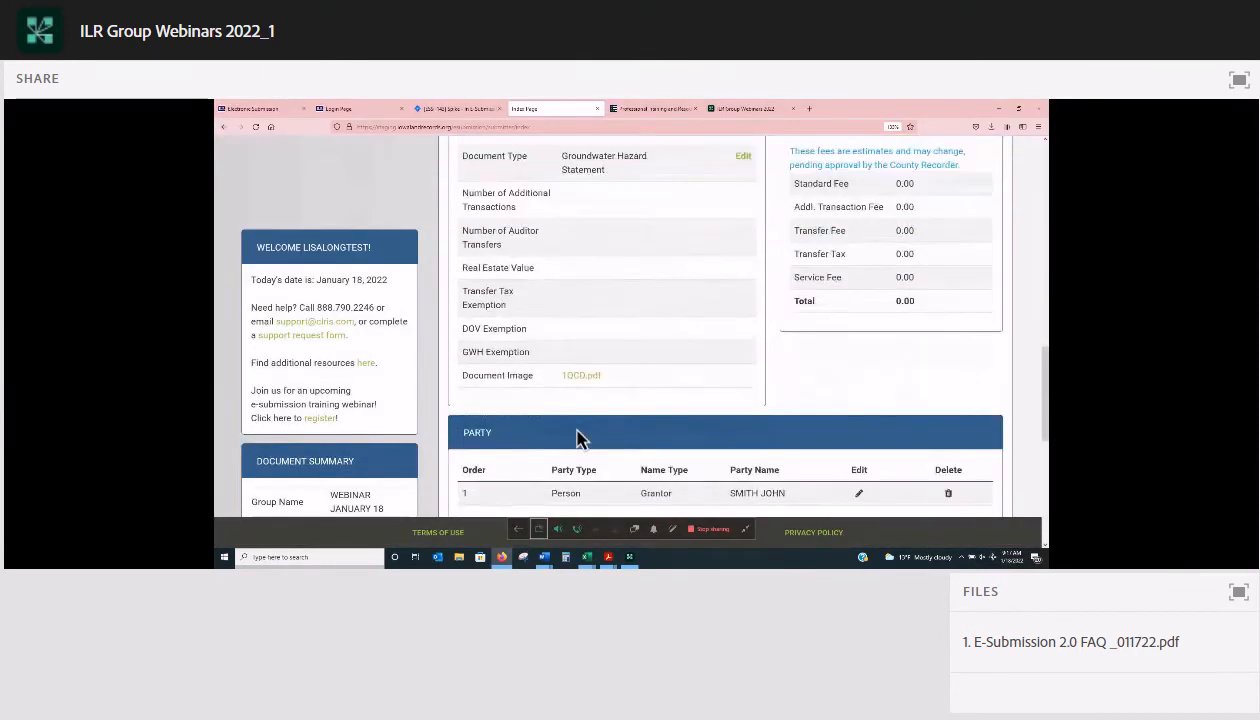
{"action": "scroll", "coordinate": [703, 256], "scroll_direction": "down", "scroll_amount": 3}
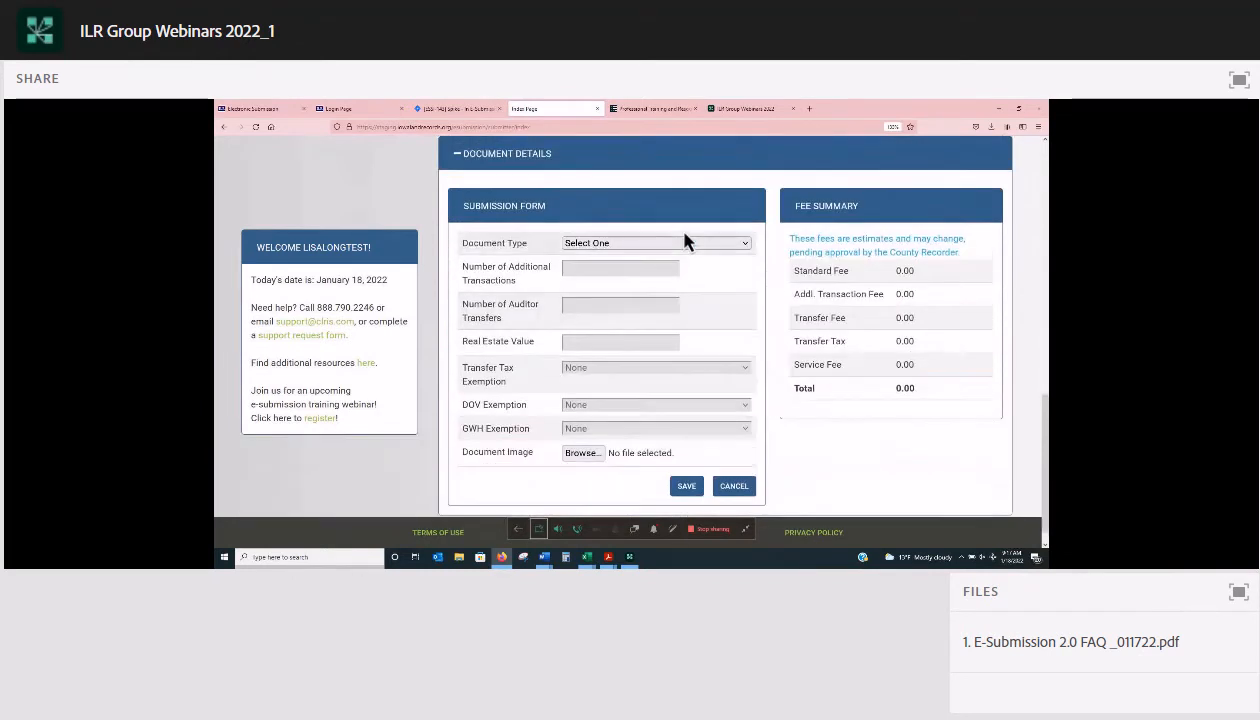
- Add a Power of Attorney document with 1Easement.pdf attached as its image
{"action": "left_click", "coordinate": [684, 241]}
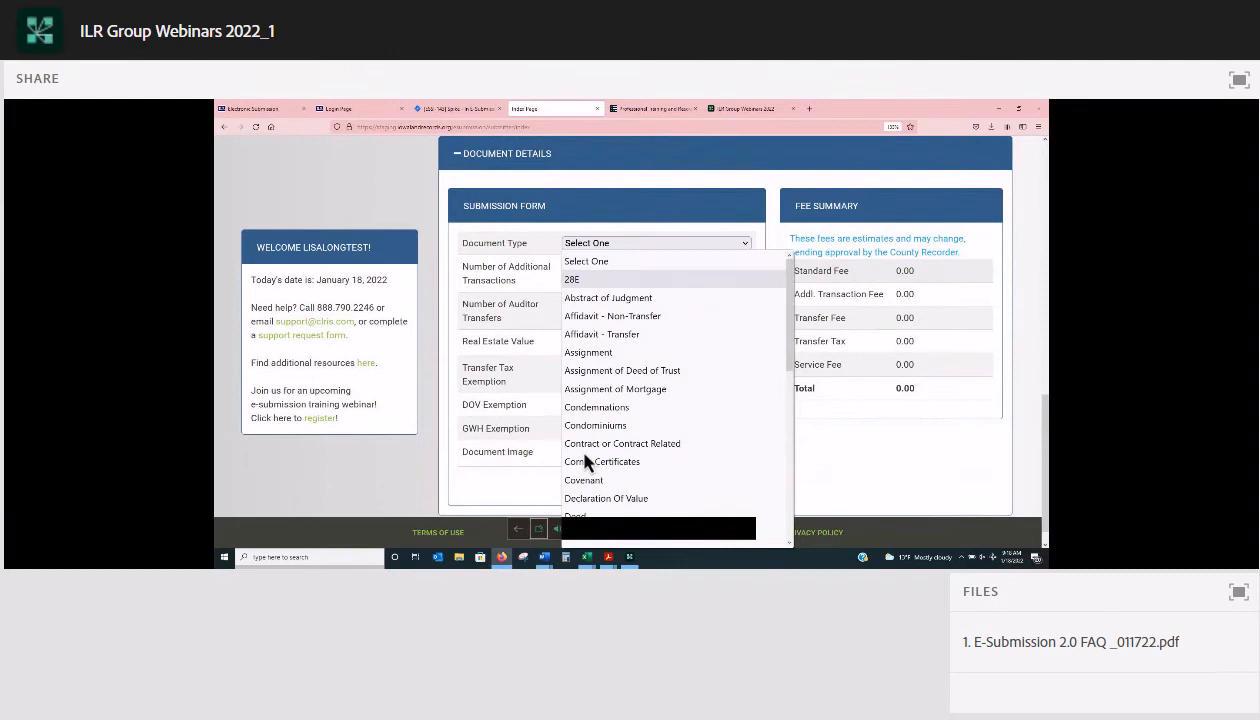
{"action": "scroll", "coordinate": [588, 462], "scroll_direction": "down", "scroll_amount": 5}
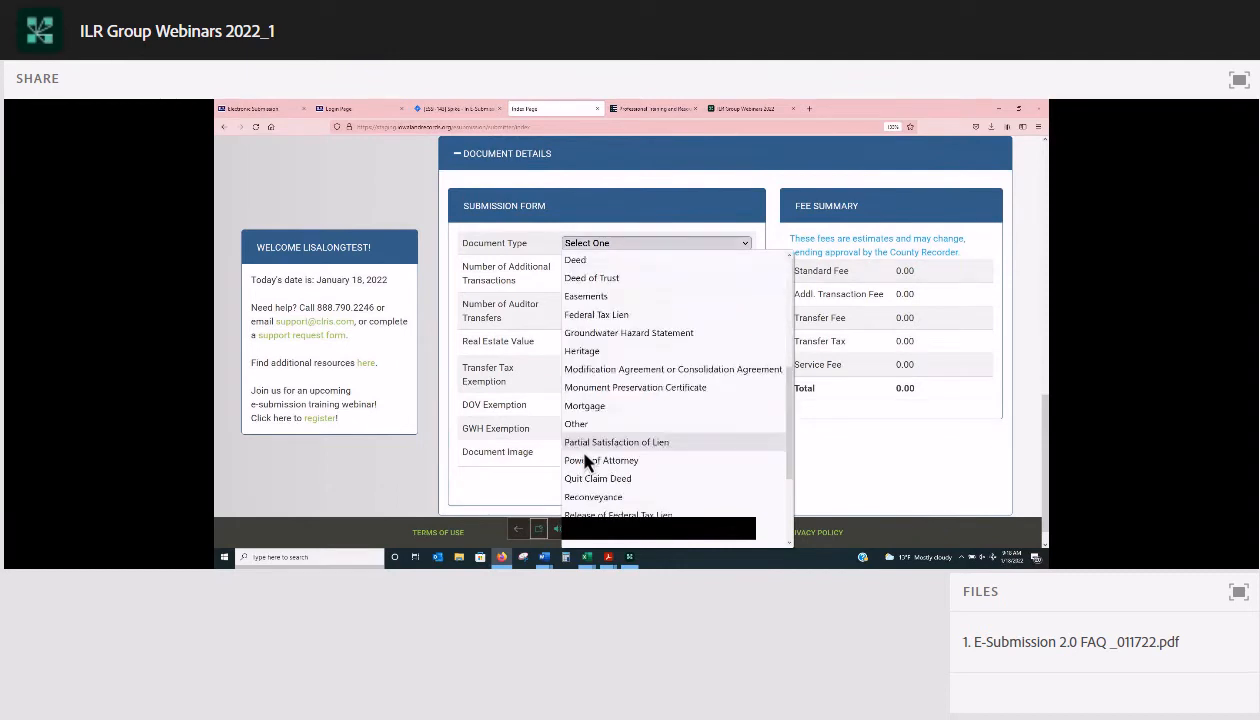
{"action": "left_click", "coordinate": [588, 461]}
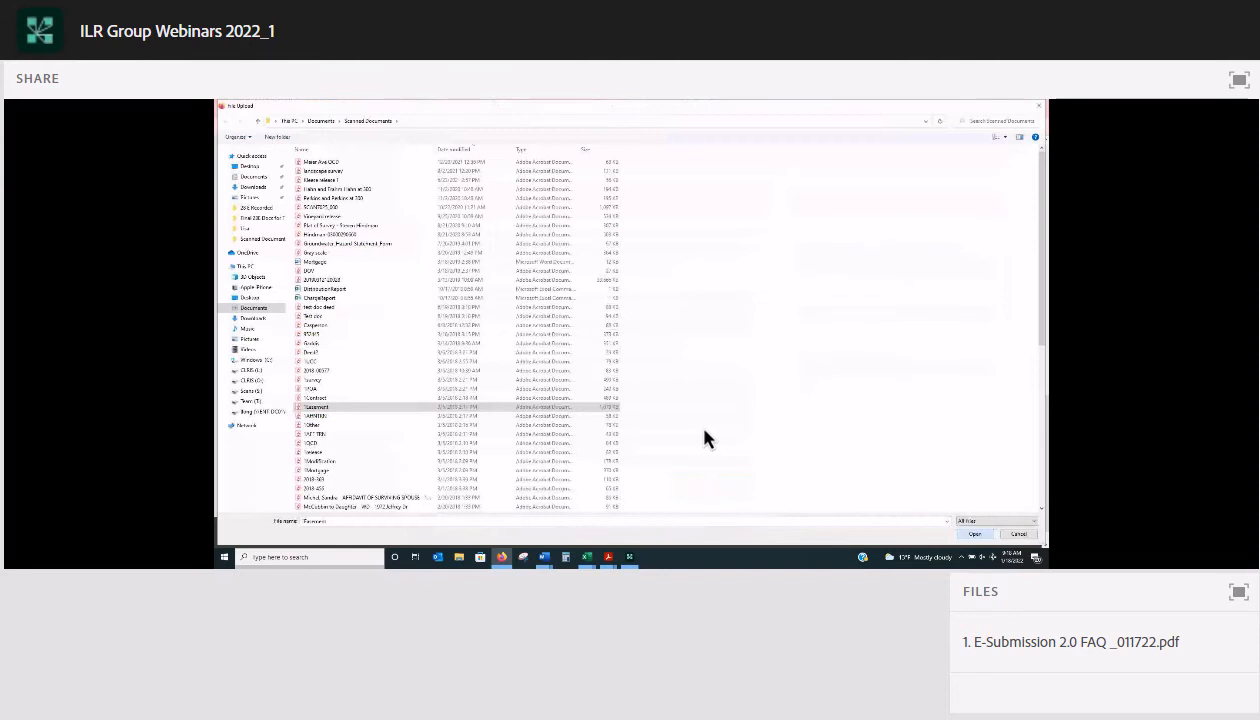
{"action": "double_click", "coordinate": [730, 407]}
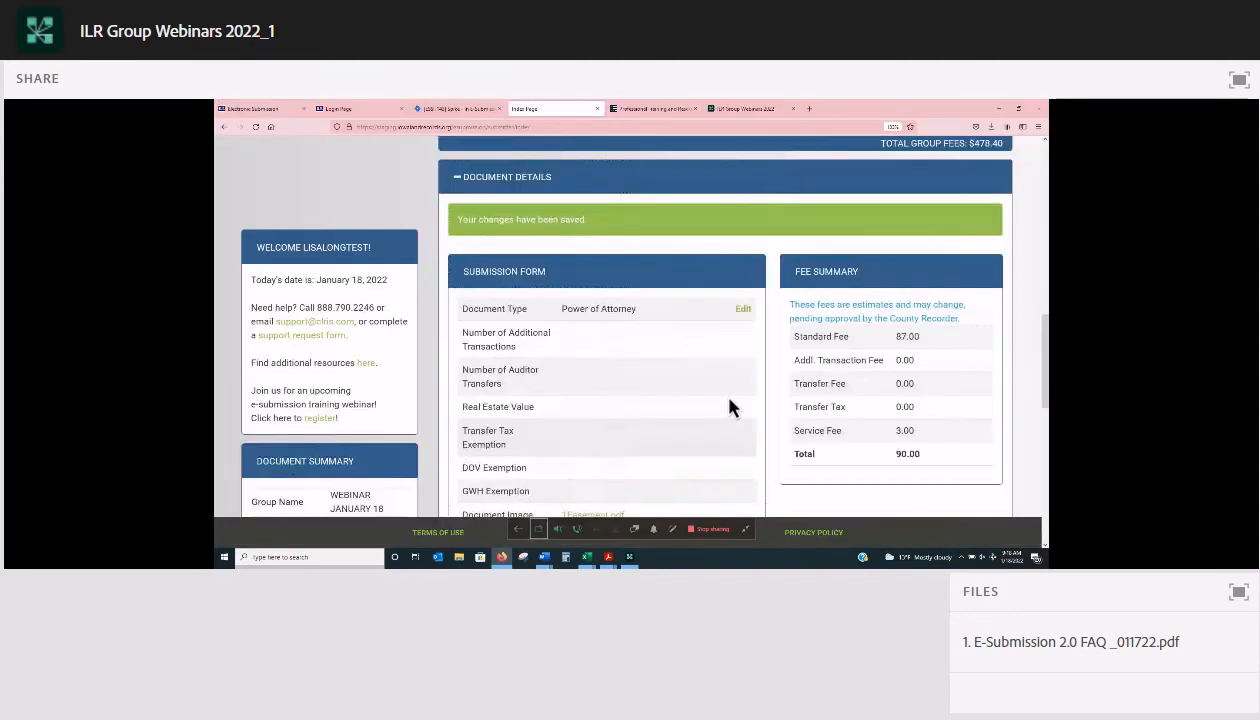
{"action": "scroll", "coordinate": [729, 408], "scroll_direction": "down", "scroll_amount": 5}
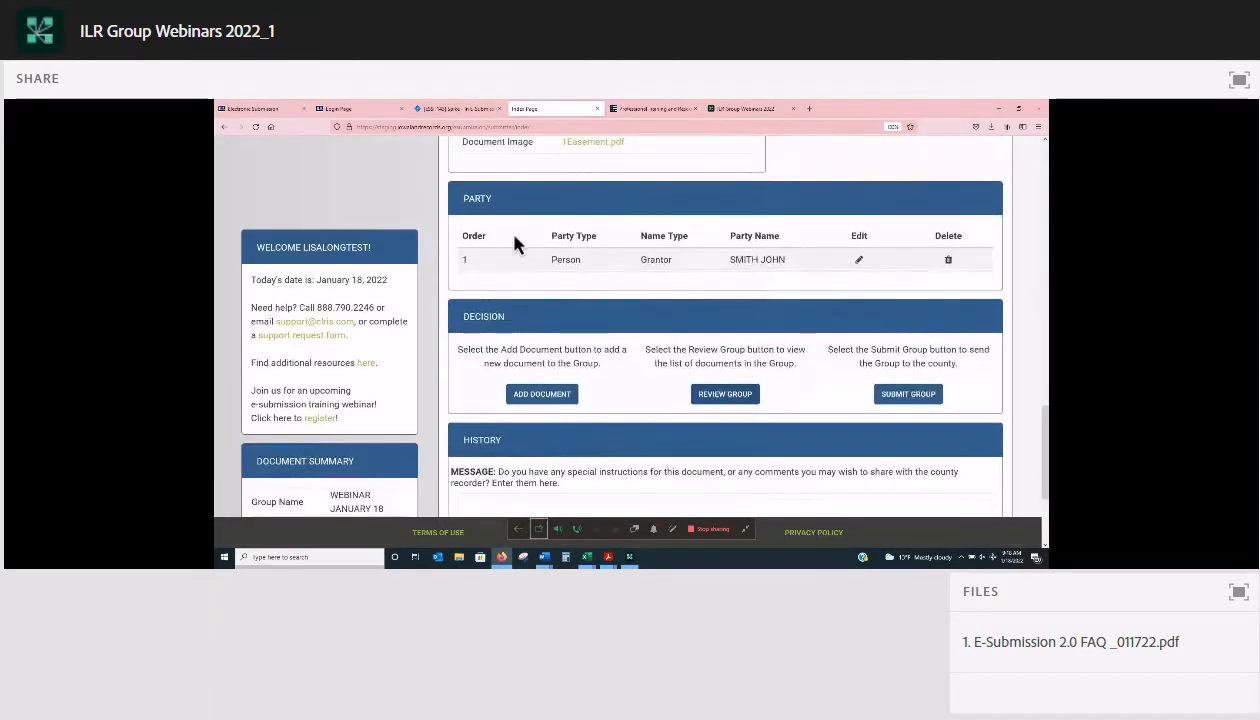
{"action": "scroll", "coordinate": [514, 236], "scroll_direction": "up", "scroll_amount": 5}
{"action": "scroll", "coordinate": [515, 260], "scroll_direction": "up", "scroll_amount": 3}
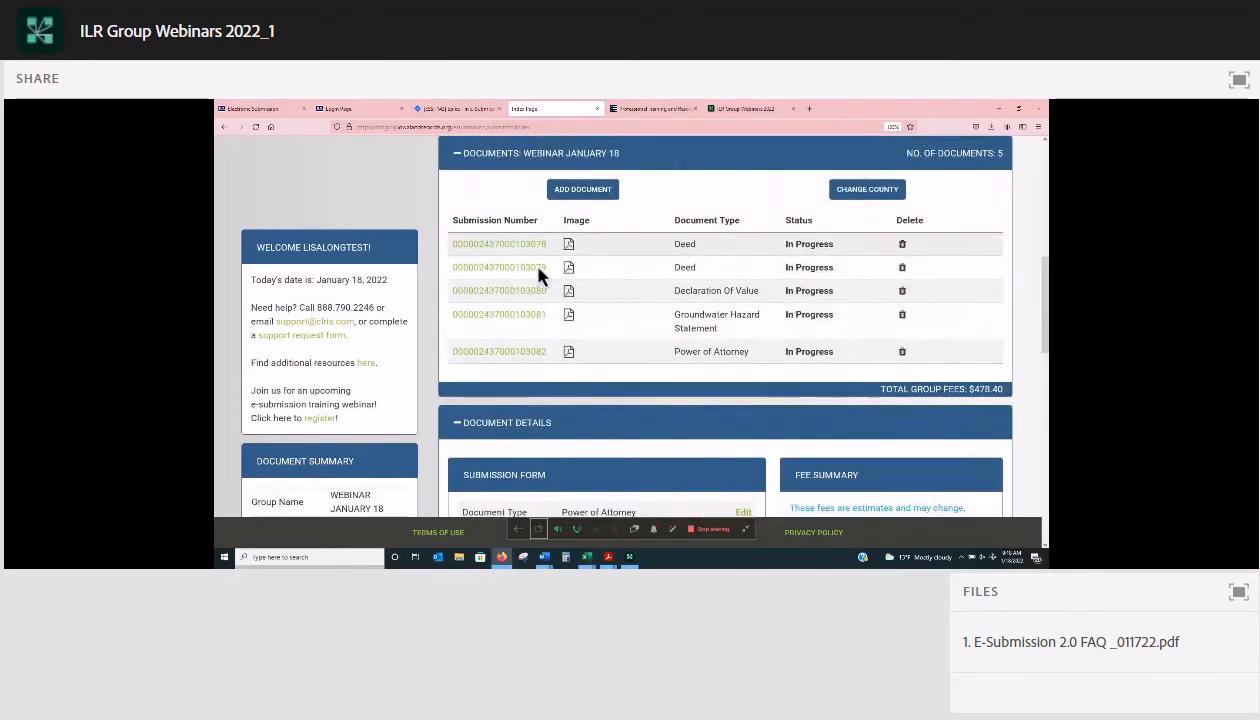
- Replace the grantor's first name on the second Deed submission with a new name and save it
{"action": "left_click", "coordinate": [538, 268]}
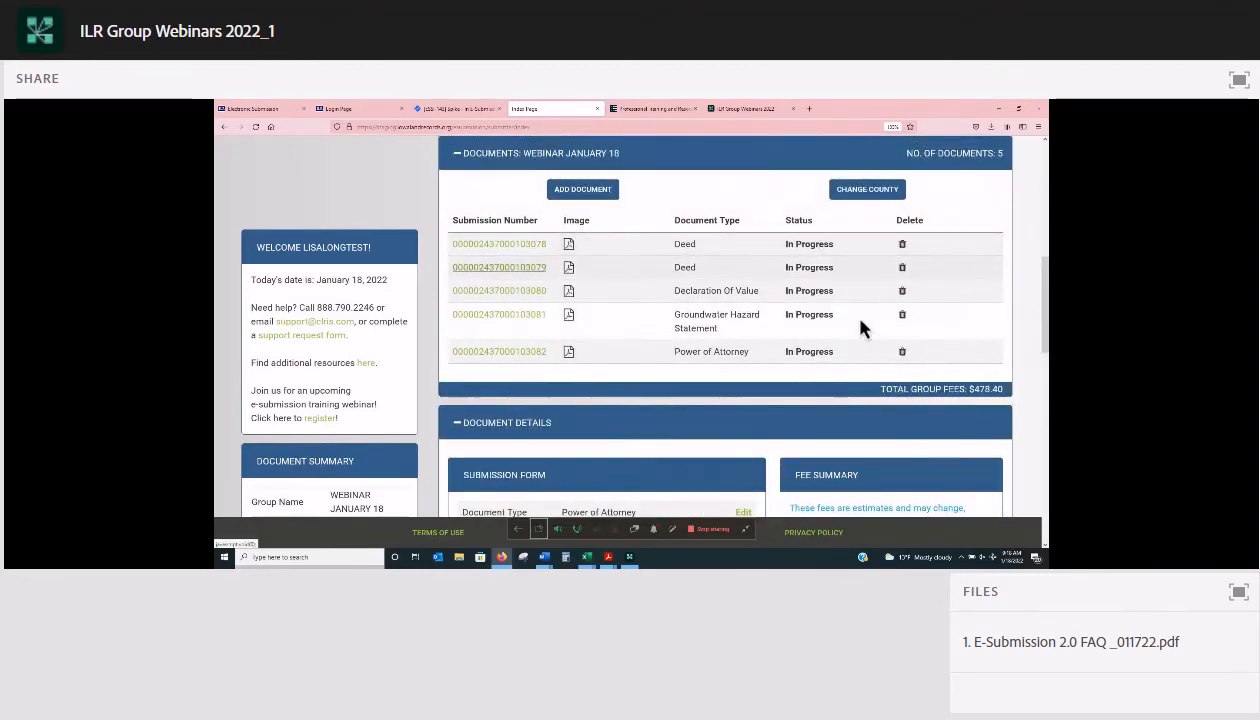
{"action": "scroll", "coordinate": [861, 320], "scroll_direction": "down", "scroll_amount": 5}
{"action": "scroll", "coordinate": [860, 322], "scroll_direction": "down", "scroll_amount": 5}
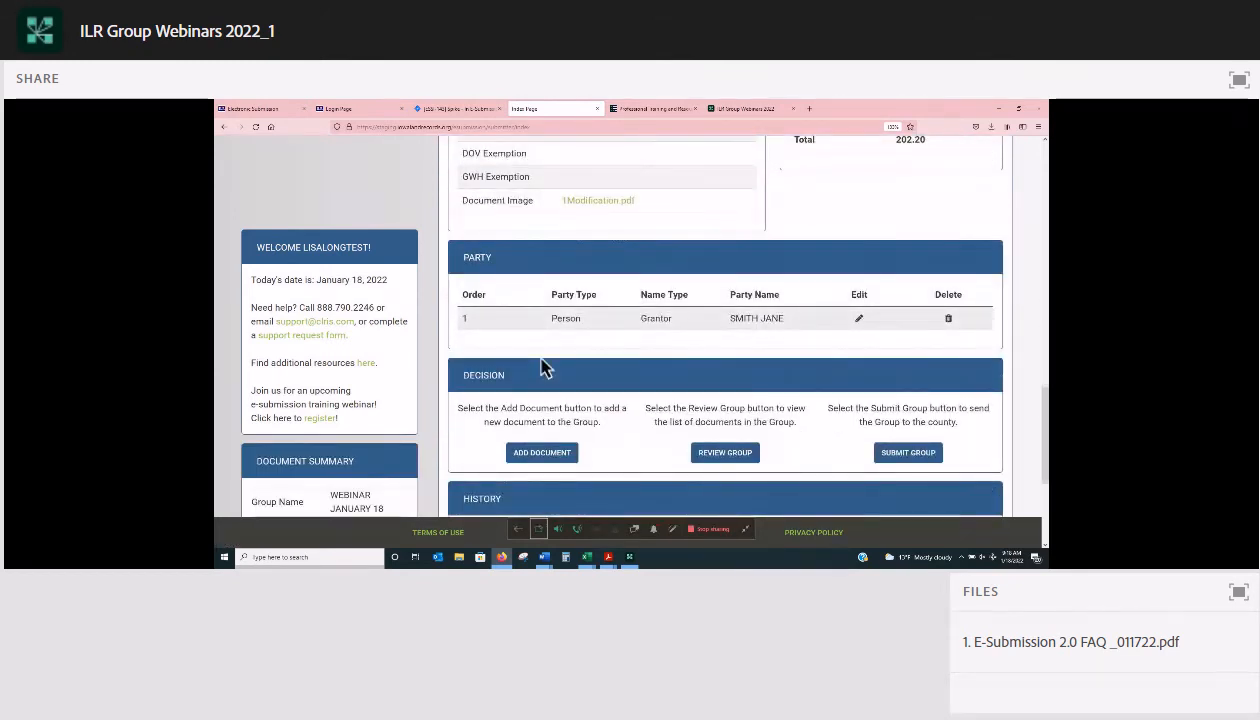
{"action": "left_click", "coordinate": [858, 318]}
{"action": "left_click", "coordinate": [704, 376]}
{"action": "key", "text": "ctrl+a"}
{"action": "type", "text": "AMY"}
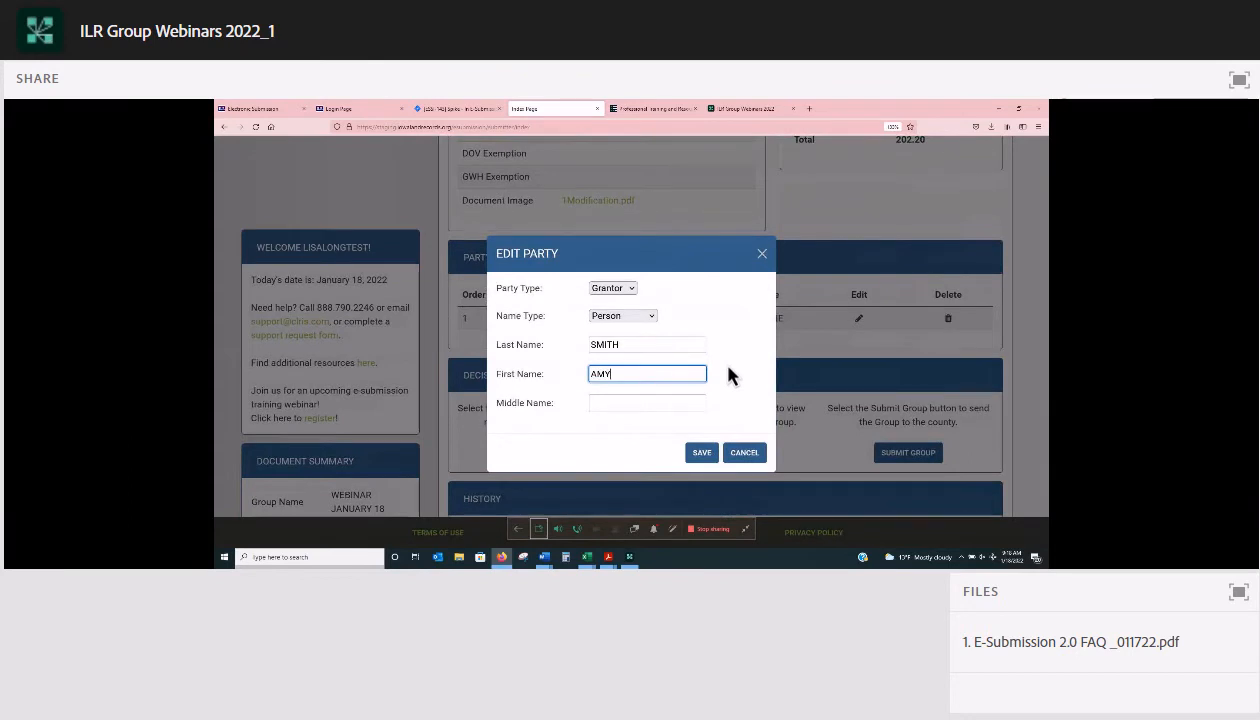
{"action": "key", "text": "Return"}
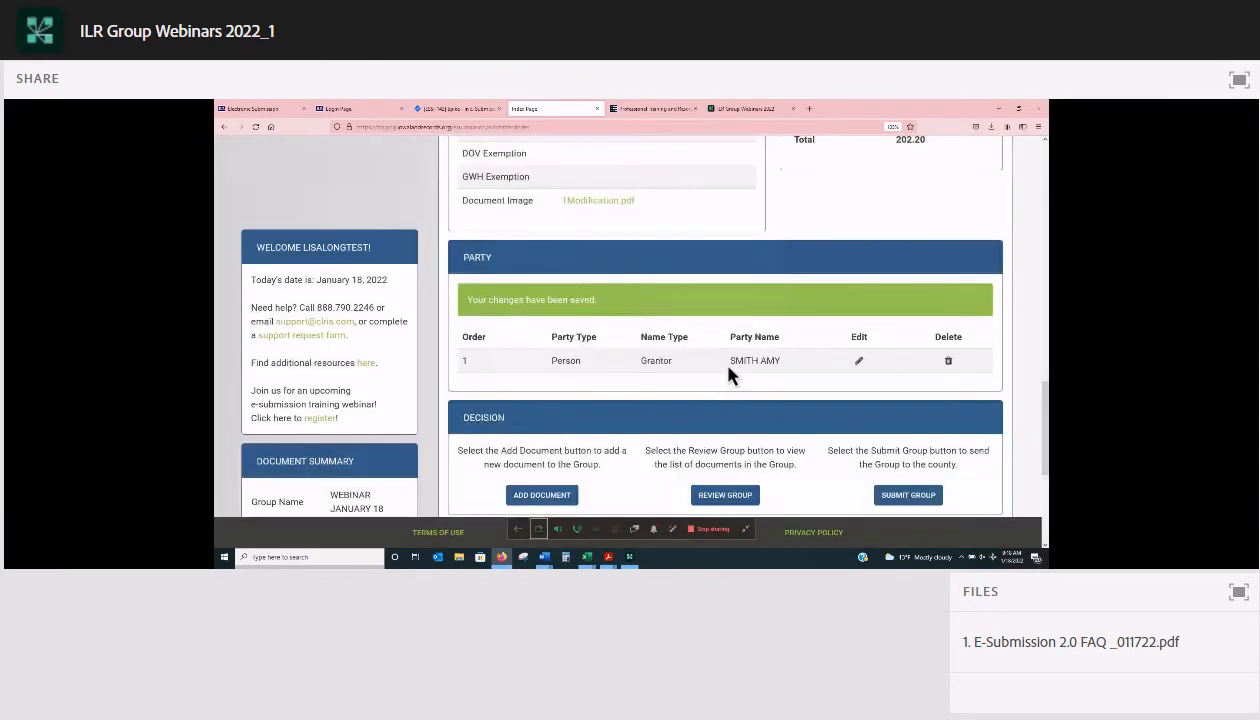
{"action": "scroll", "coordinate": [728, 368], "scroll_direction": "up", "scroll_amount": 4}
{"action": "scroll", "coordinate": [568, 343], "scroll_direction": "up", "scroll_amount": 4}
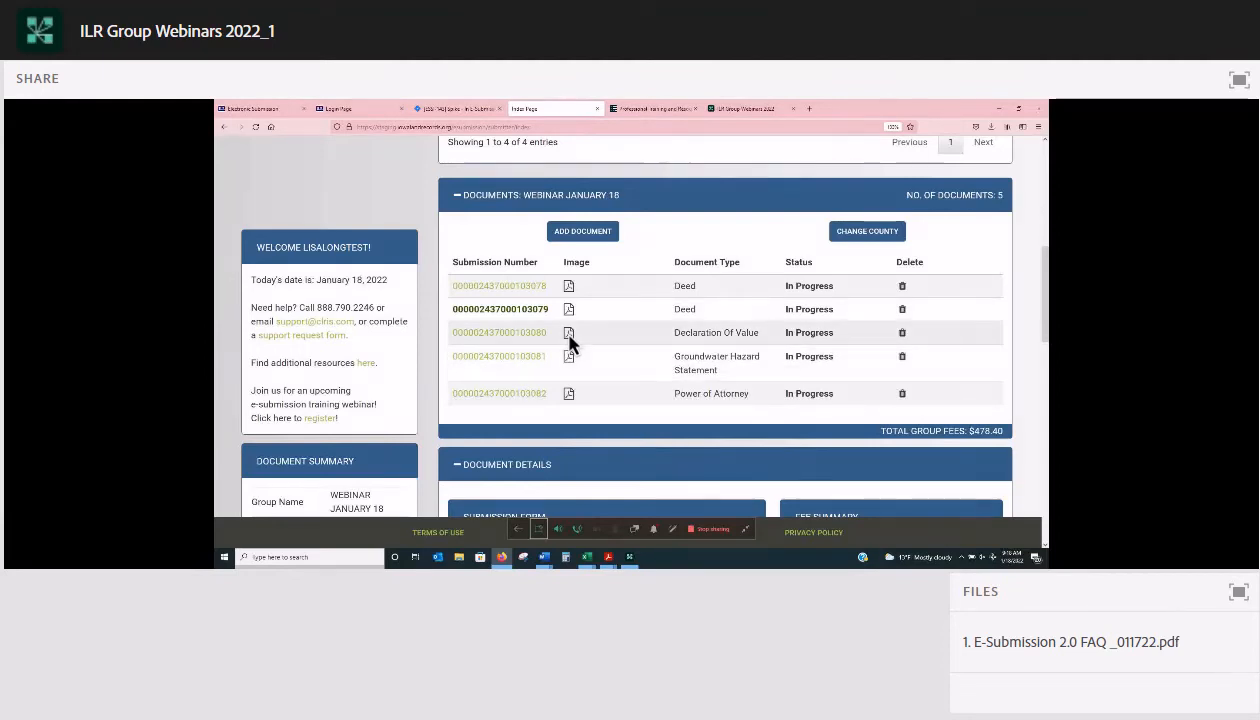
- Preview the Declaration Of Value image, then move the Power of Attorney row to the top
{"action": "left_click", "coordinate": [568, 340]}
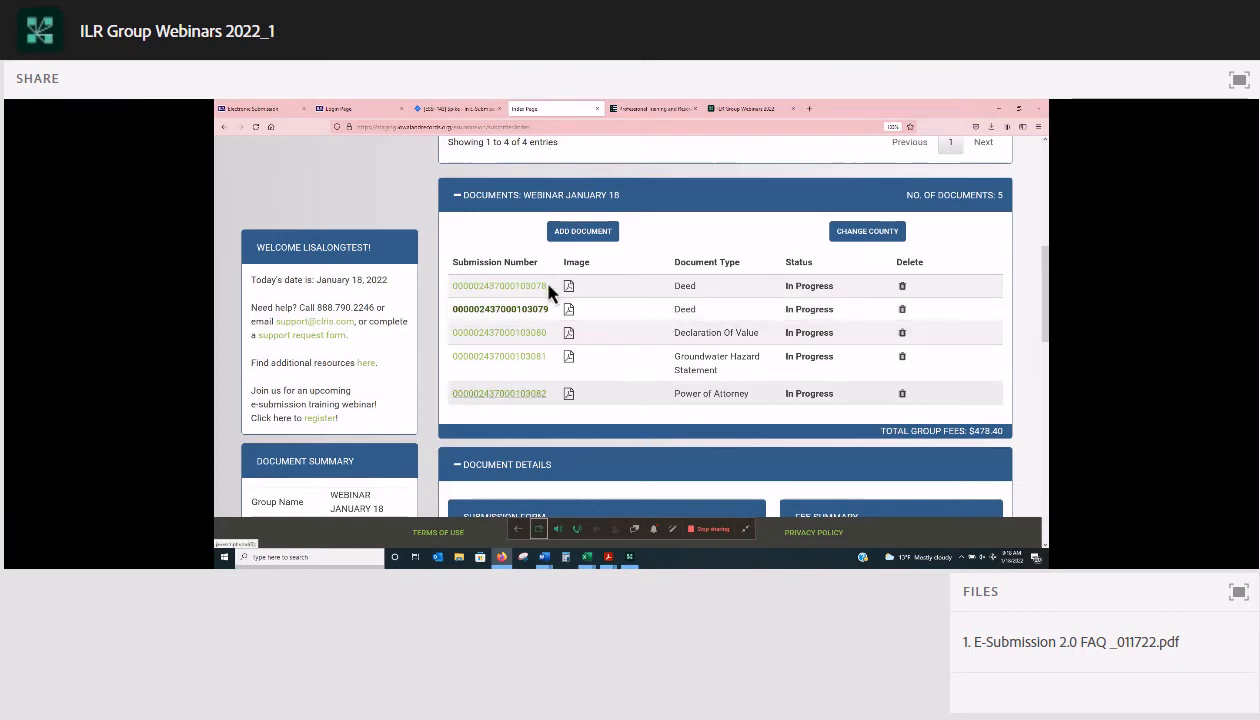
{"action": "left_click_drag", "start_coordinate": [548, 387], "coordinate": [556, 284]}
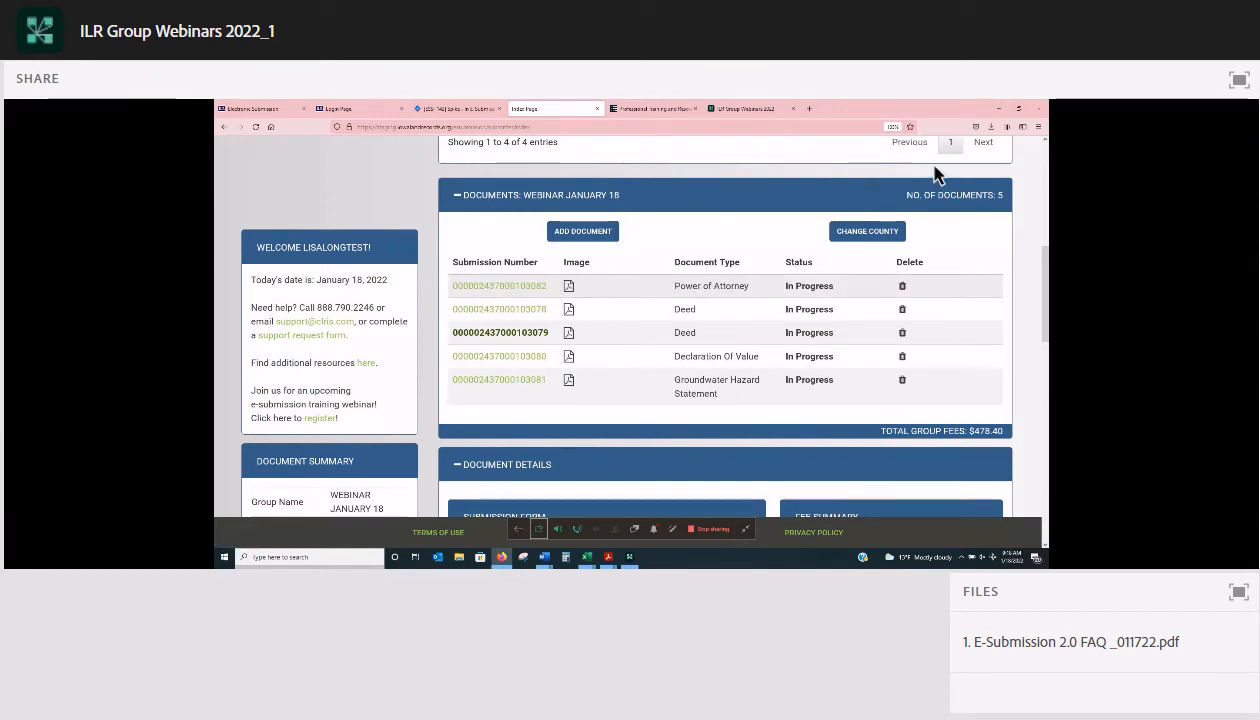
{"action": "scroll", "coordinate": [937, 175], "scroll_direction": "down", "scroll_amount": 1}
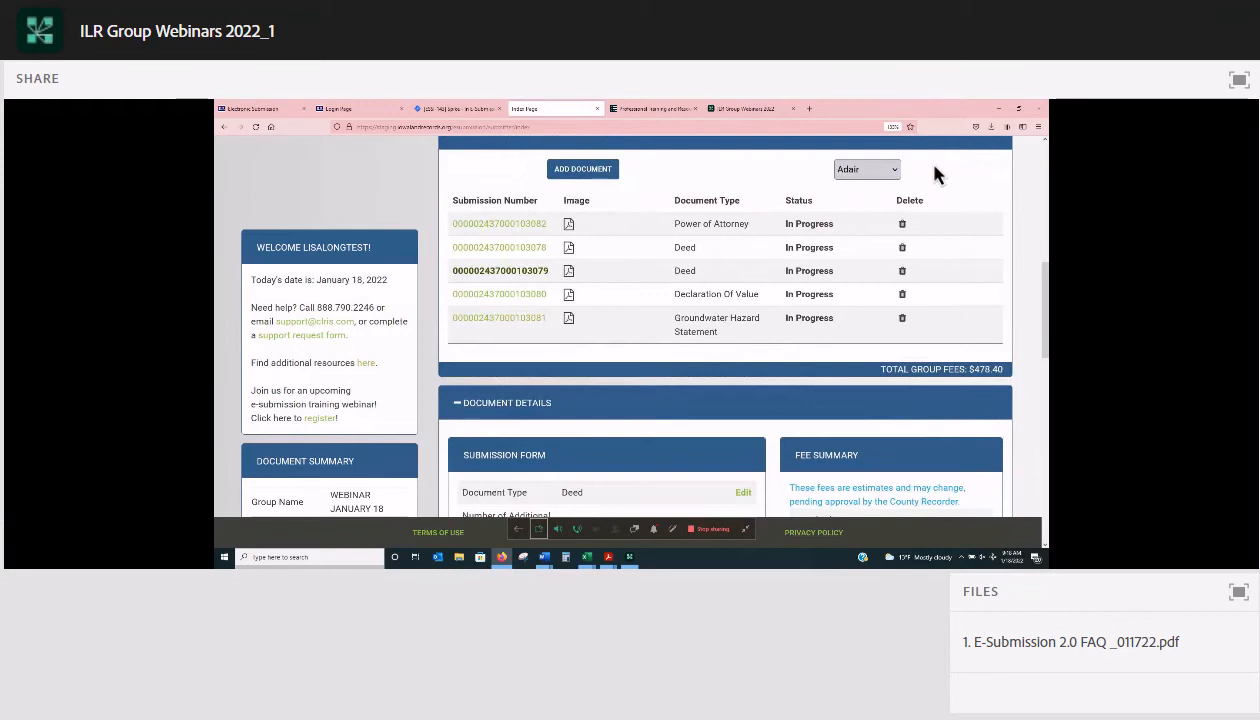
{"action": "left_click", "coordinate": [937, 175]}
{"action": "left_click", "coordinate": [937, 175]}
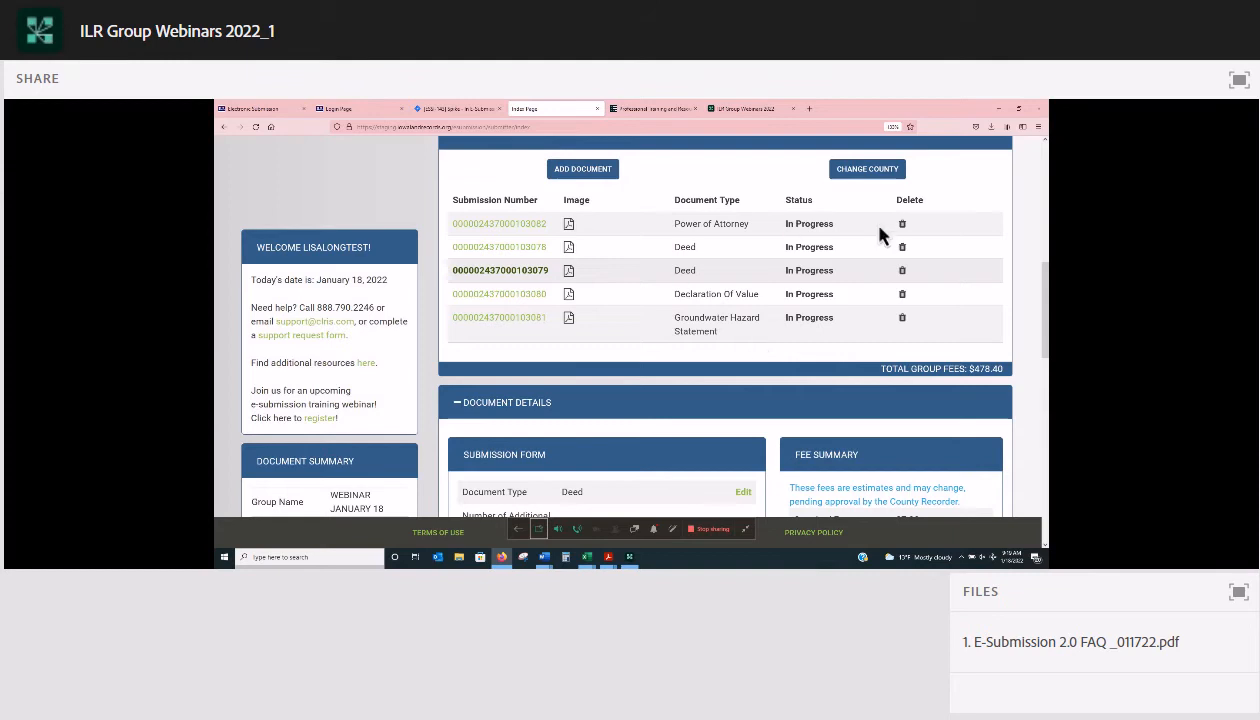
{"action": "scroll", "coordinate": [880, 236], "scroll_direction": "down", "scroll_amount": 3}
{"action": "scroll", "coordinate": [880, 236], "scroll_direction": "down", "scroll_amount": 2}
{"action": "scroll", "coordinate": [880, 236], "scroll_direction": "up", "scroll_amount": 6}
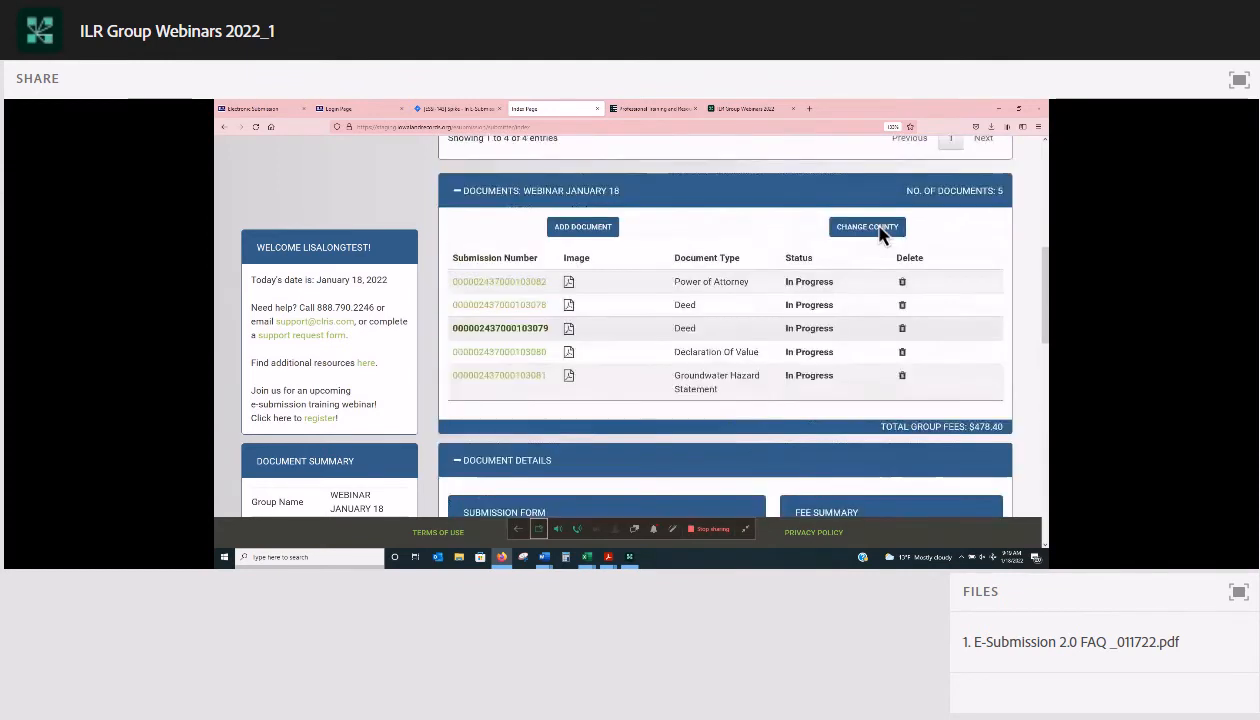
{"action": "scroll", "coordinate": [910, 368], "scroll_direction": "up", "scroll_amount": 2}
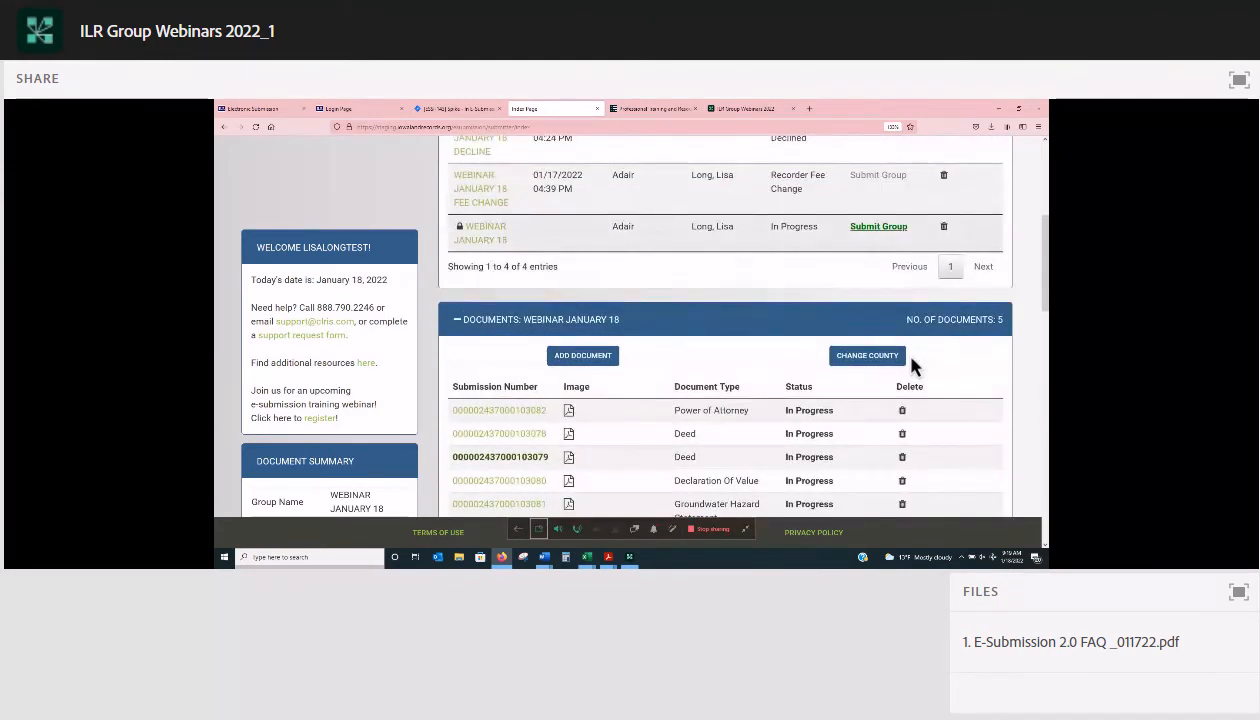
{"action": "scroll", "coordinate": [908, 330], "scroll_direction": "down", "scroll_amount": 10}
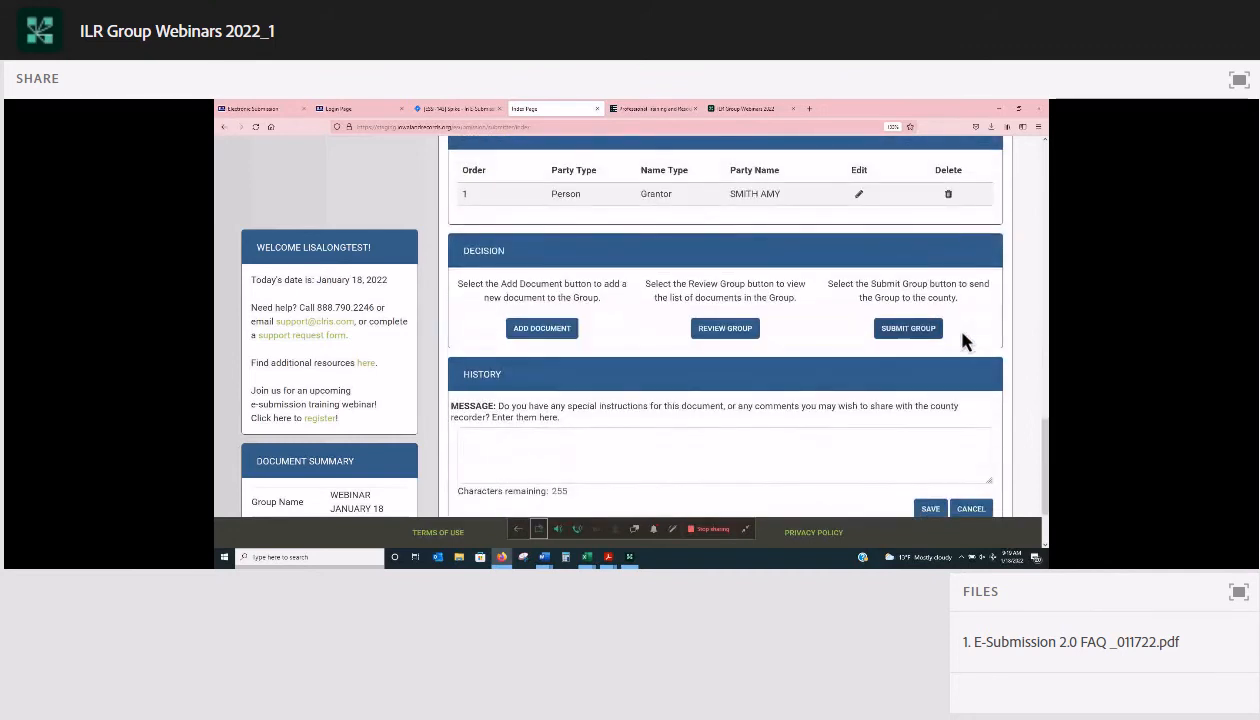
- Submit the WEBINAR JANUARY 18 group to the county
{"action": "left_click", "coordinate": [930, 330]}
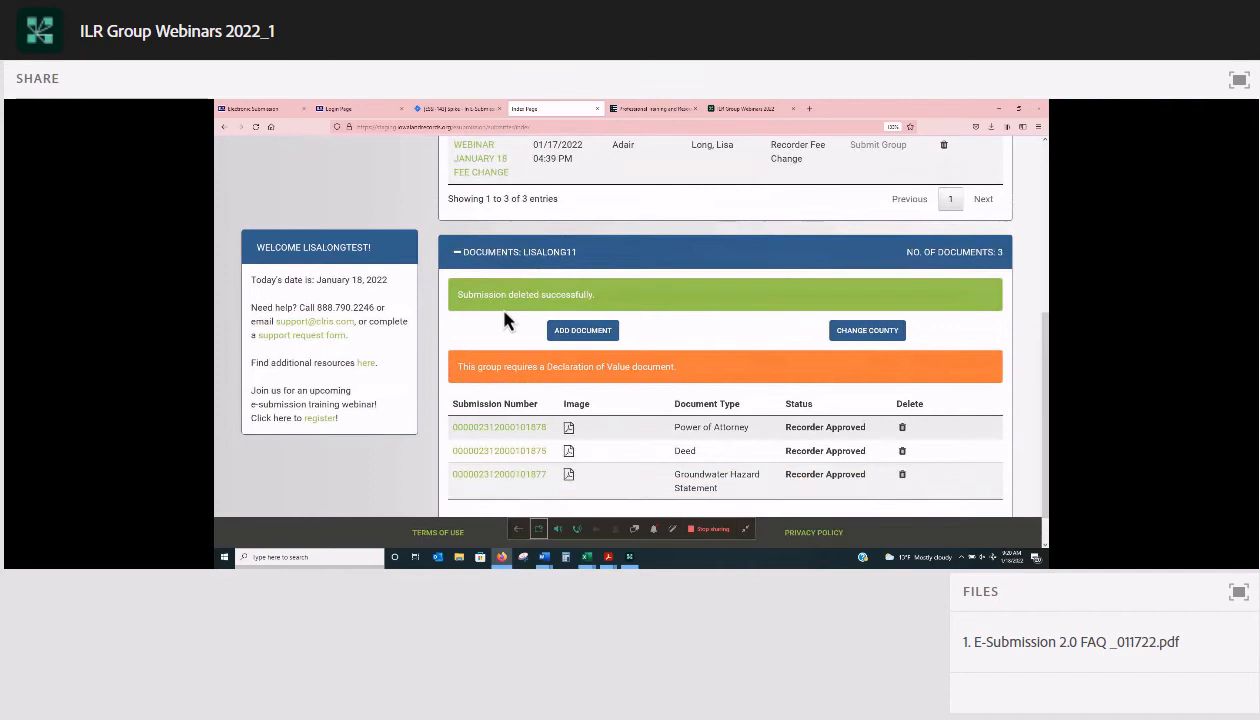
- Delete the 06/17/2020 Recorder Declined group and confirm the deletion
{"action": "scroll", "coordinate": [905, 326], "scroll_direction": "up", "scroll_amount": 4}
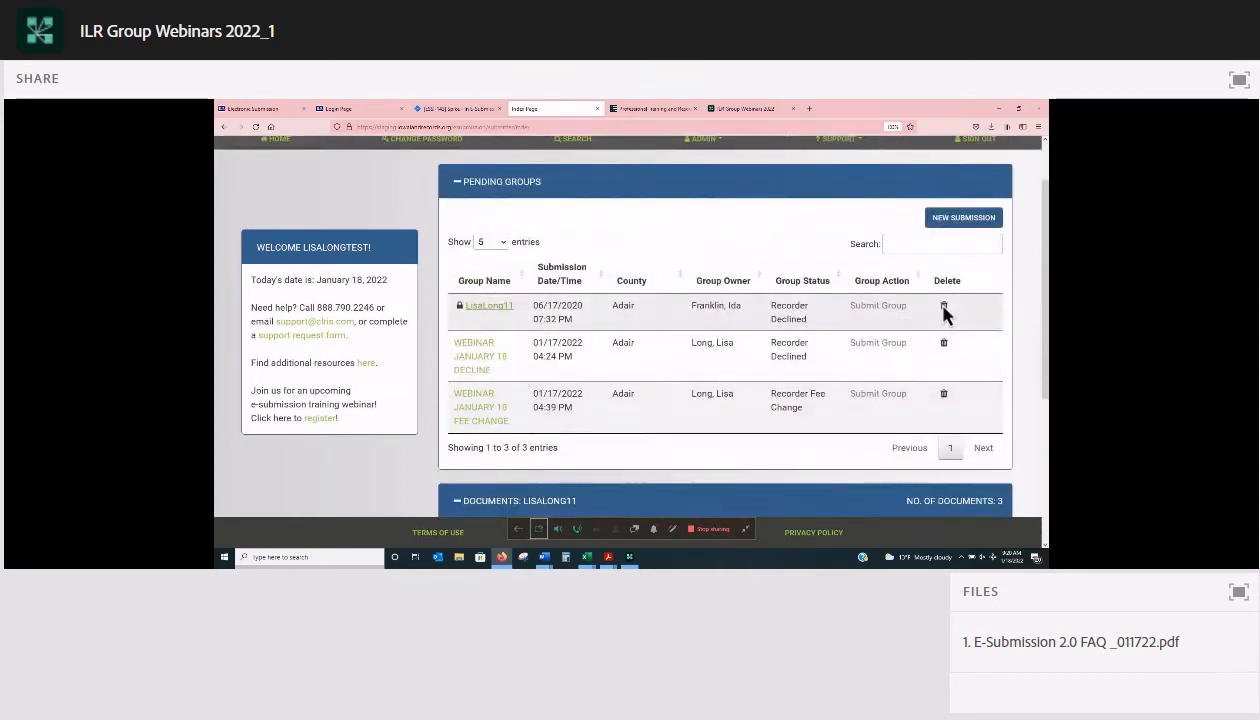
{"action": "left_click", "coordinate": [943, 307]}
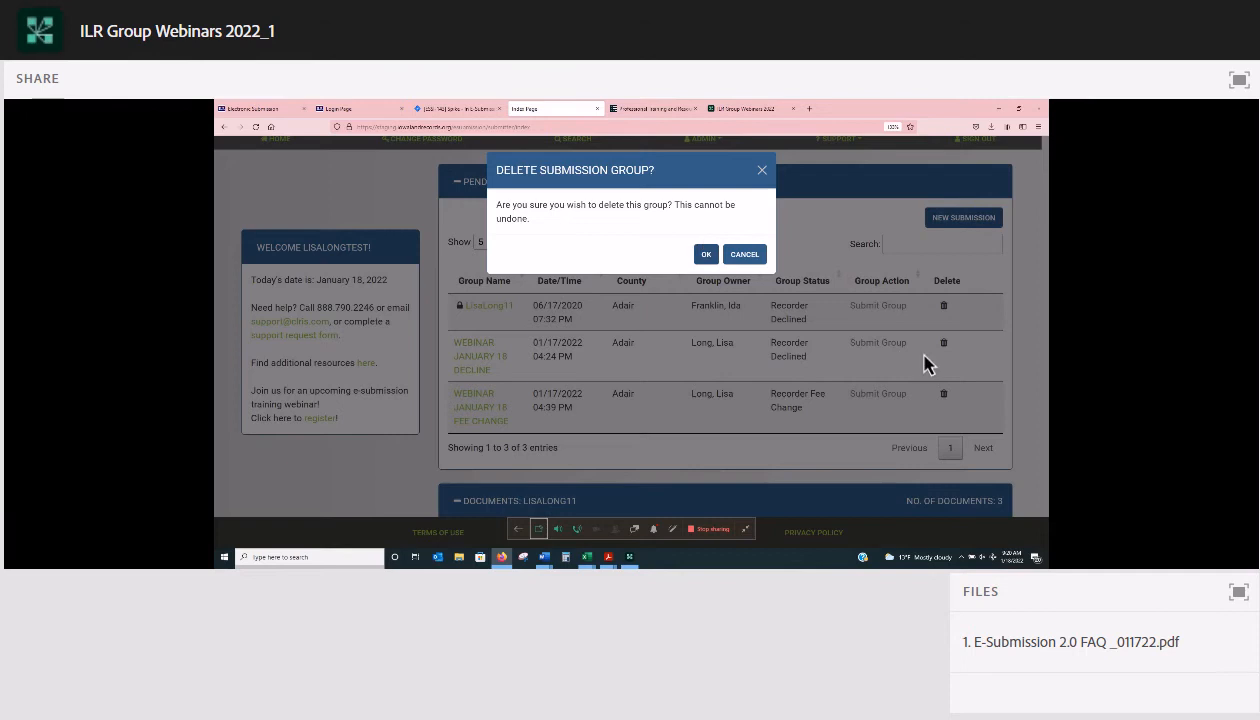
{"action": "left_click", "coordinate": [880, 404]}
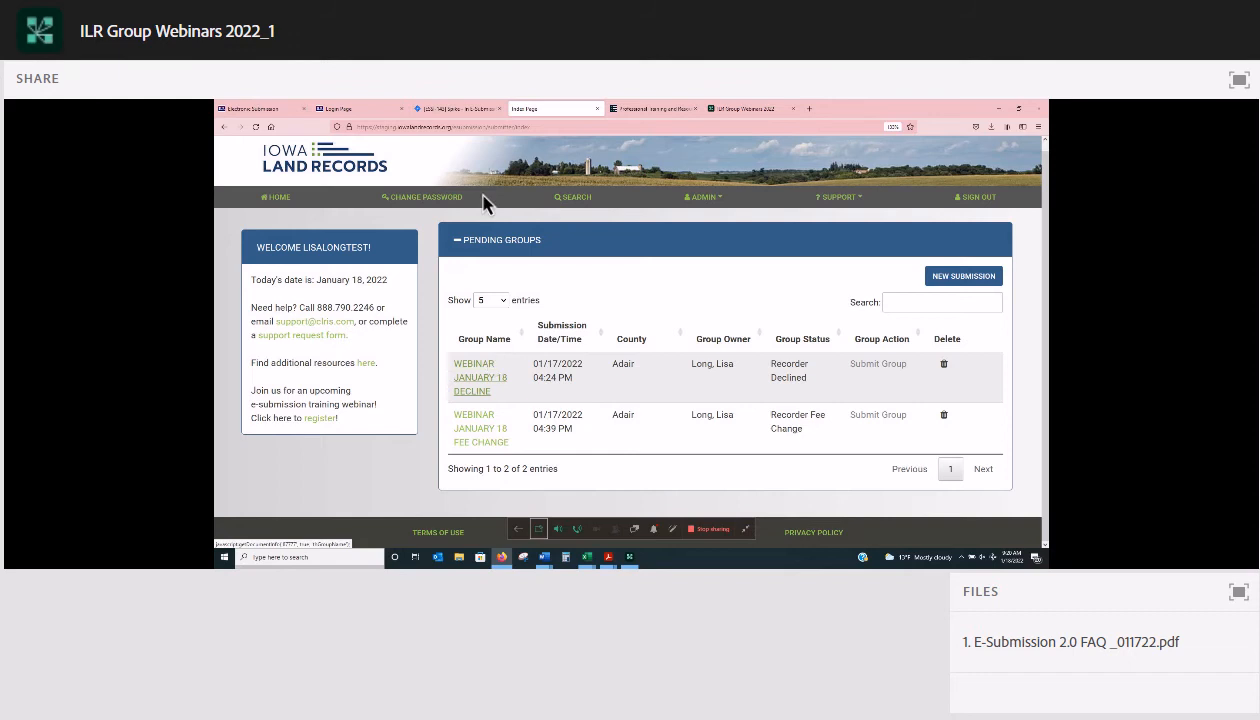
- Scroll through the declined Assignment of Deed of Trust to read the missing-notary-stamp note
{"action": "scroll", "coordinate": [484, 203], "scroll_direction": "down", "scroll_amount": 5}
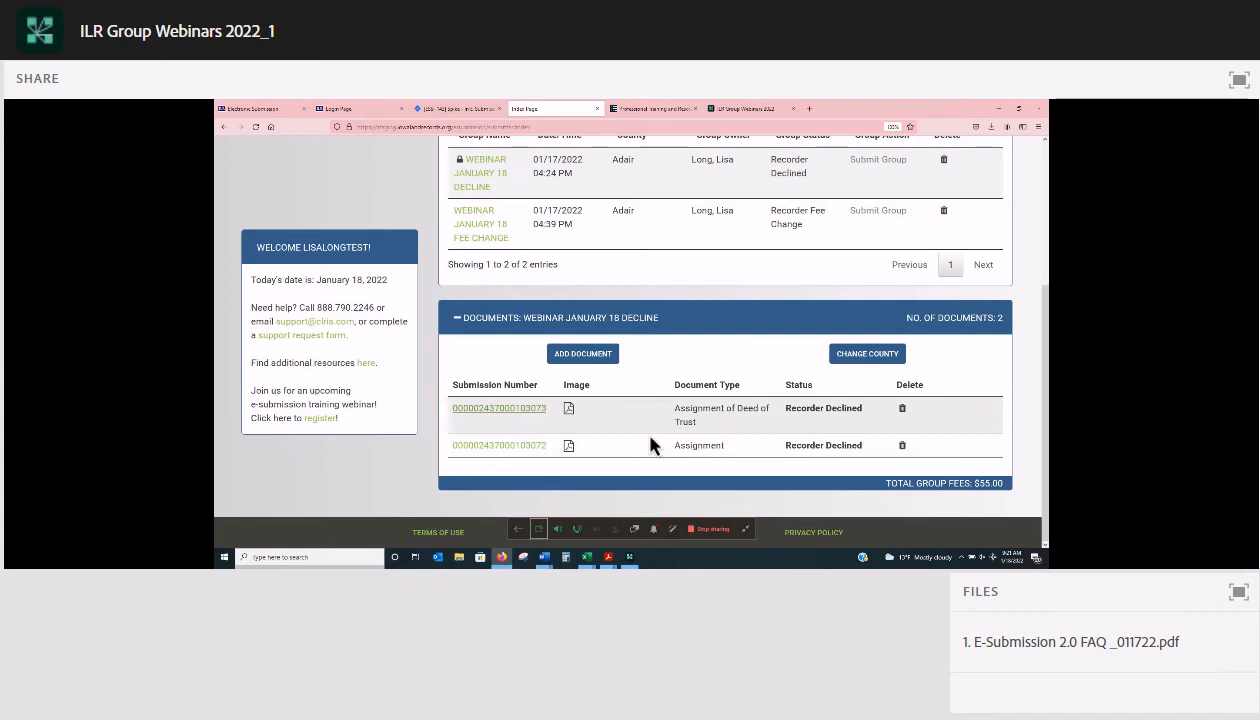
{"action": "scroll", "coordinate": [744, 441], "scroll_direction": "down", "scroll_amount": 1}
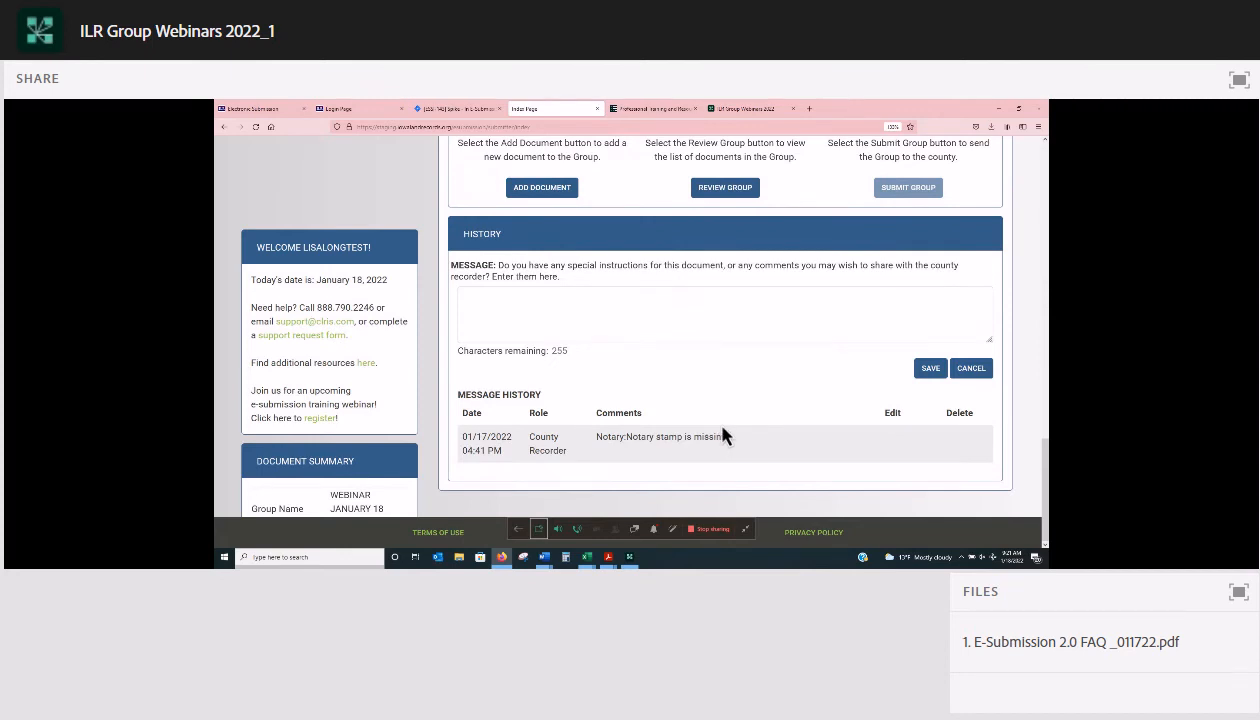
{"action": "scroll", "coordinate": [723, 427], "scroll_direction": "up", "scroll_amount": 1}
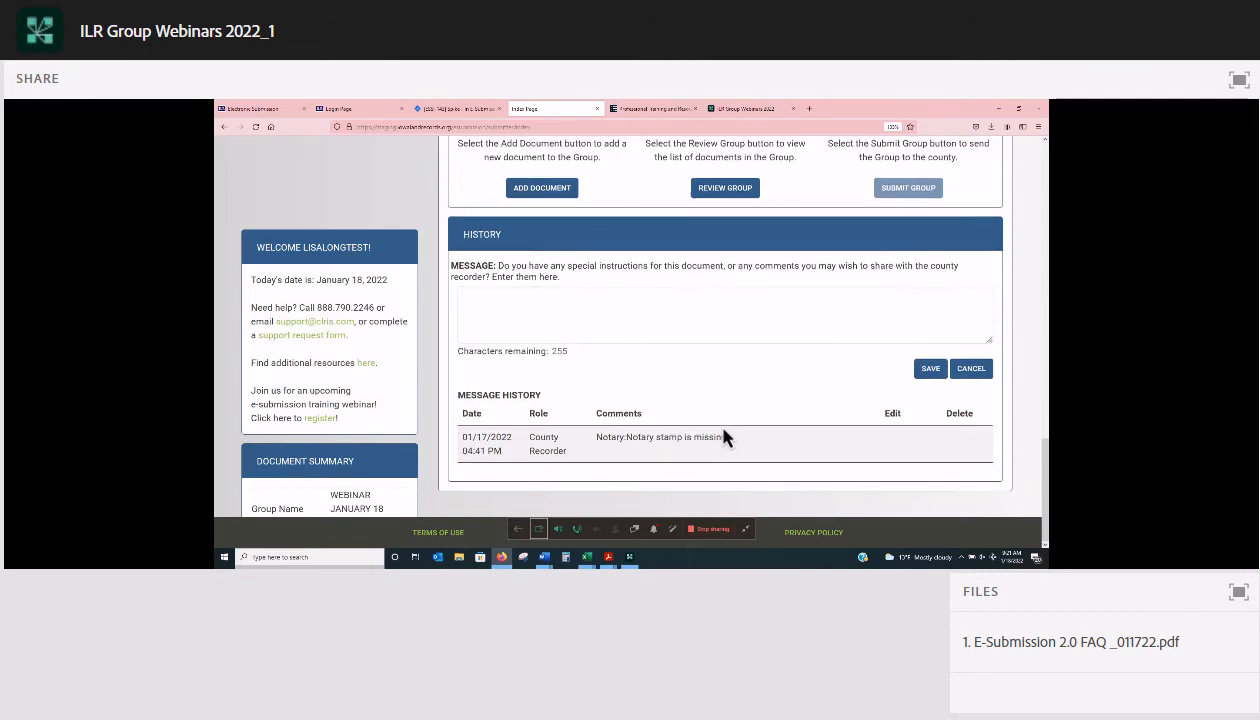
{"action": "scroll", "coordinate": [723, 427], "scroll_direction": "down", "scroll_amount": 1}
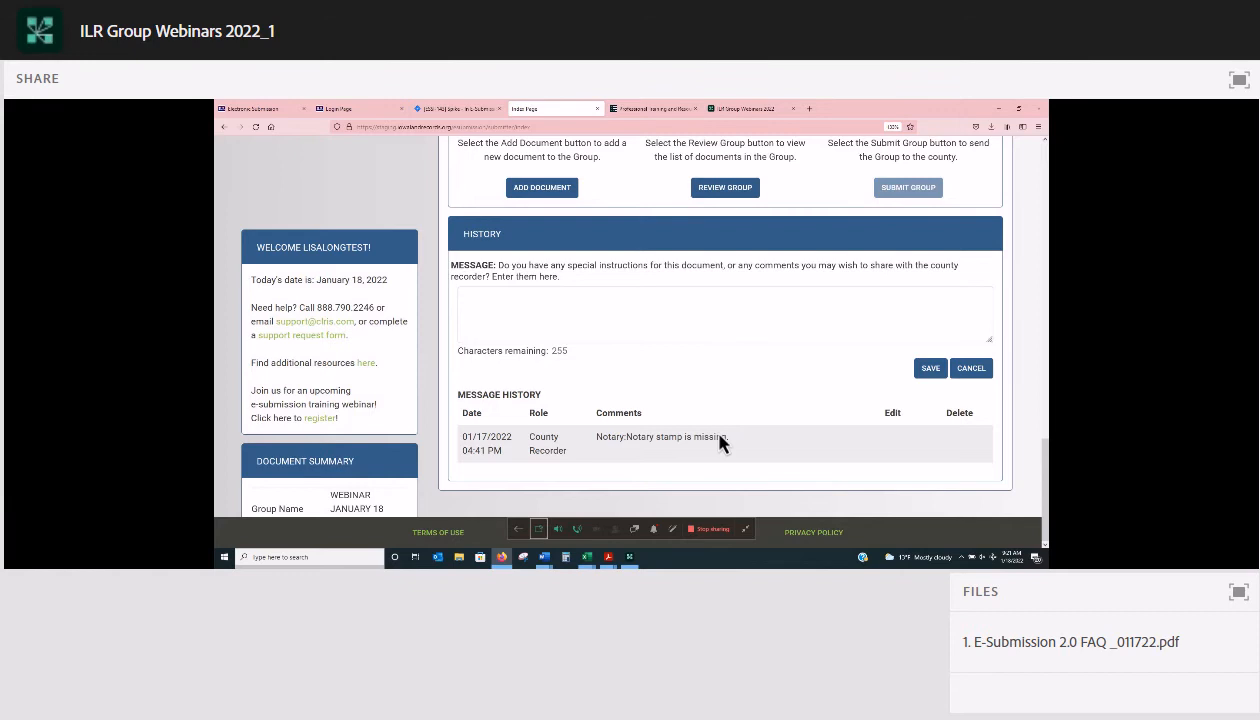
{"action": "scroll", "coordinate": [718, 430], "scroll_direction": "up", "scroll_amount": 5}
- Review the Assignment's message history and make its document details editable
{"action": "scroll", "coordinate": [718, 443], "scroll_direction": "up", "scroll_amount": 1}
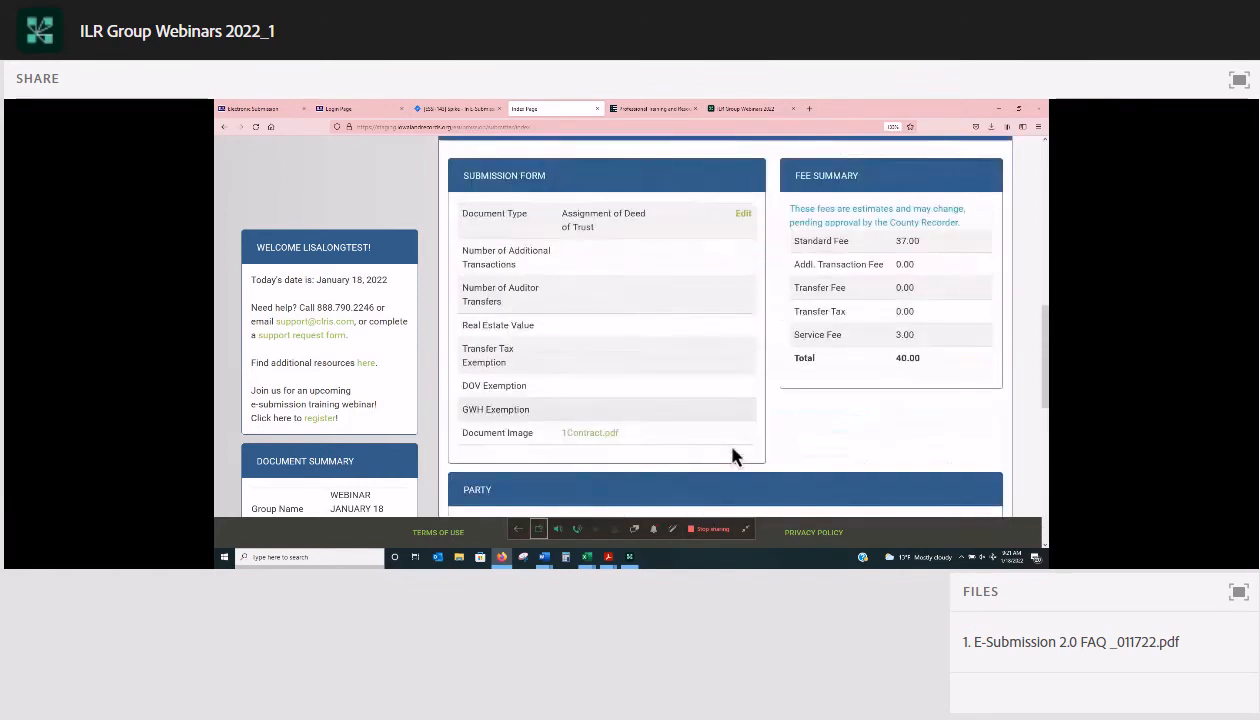
{"action": "scroll", "coordinate": [732, 456], "scroll_direction": "down", "scroll_amount": 5}
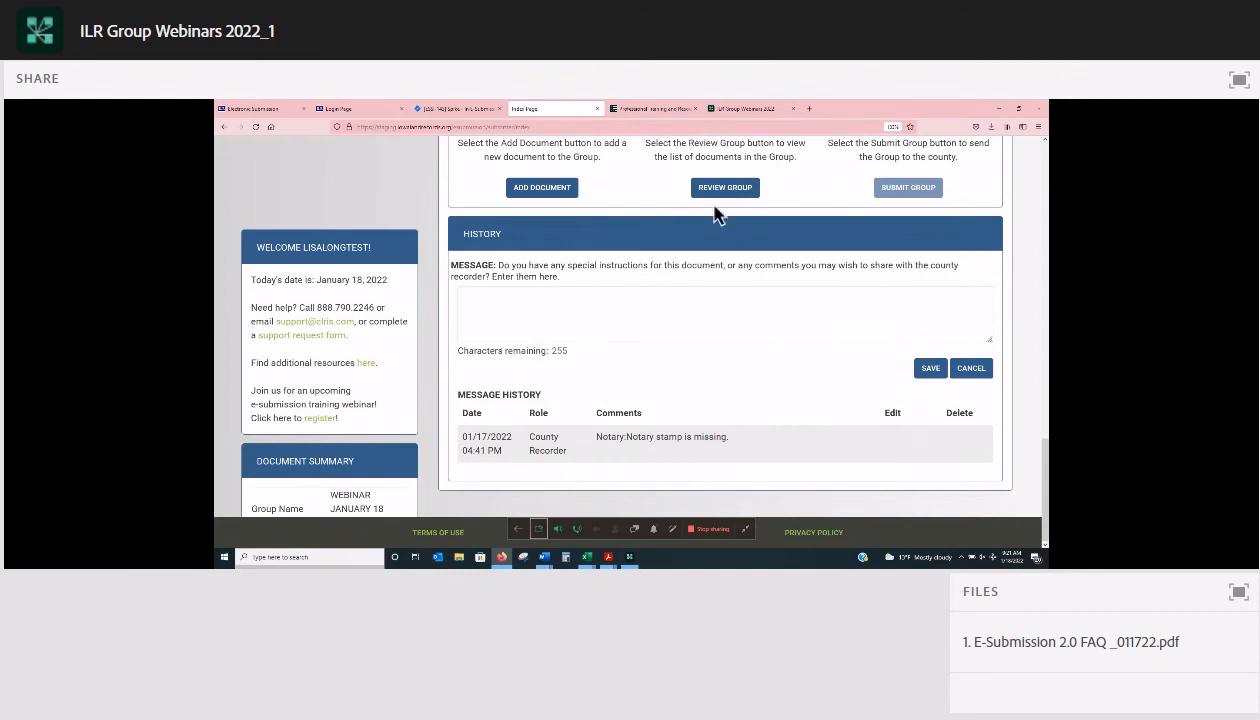
{"action": "scroll", "coordinate": [748, 162], "scroll_direction": "up", "scroll_amount": 4}
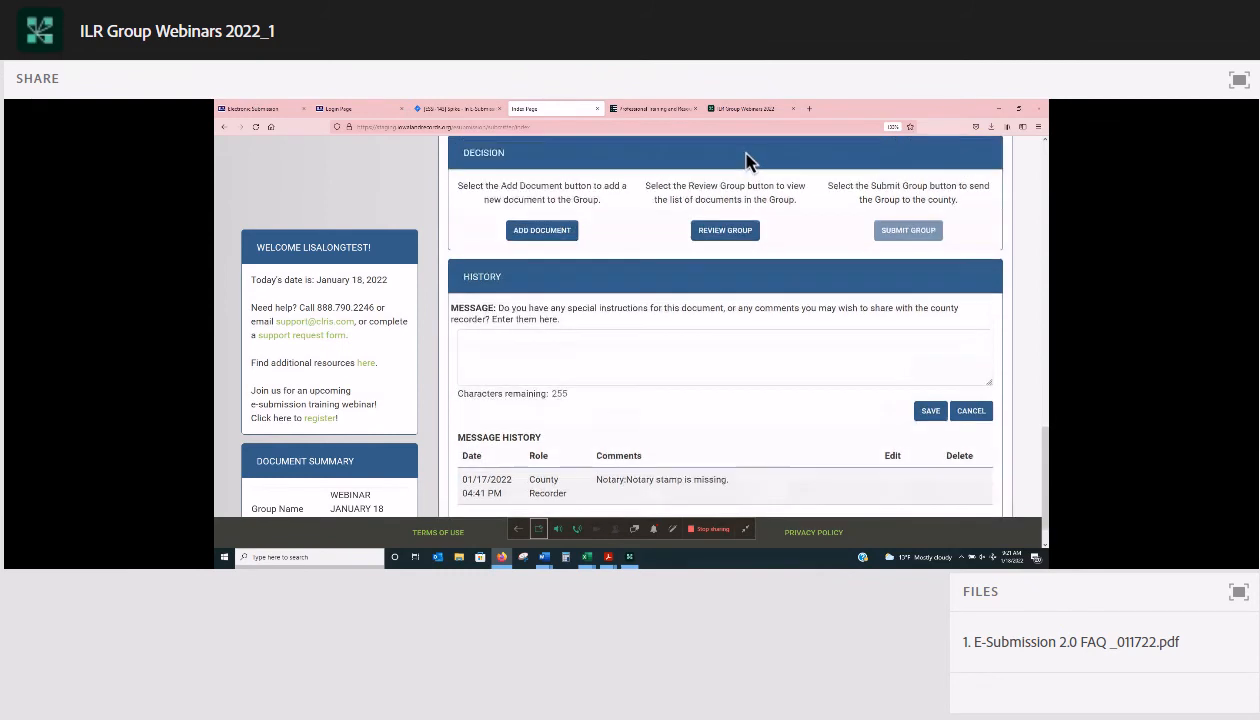
{"action": "scroll", "coordinate": [596, 441], "scroll_direction": "up", "scroll_amount": 3}
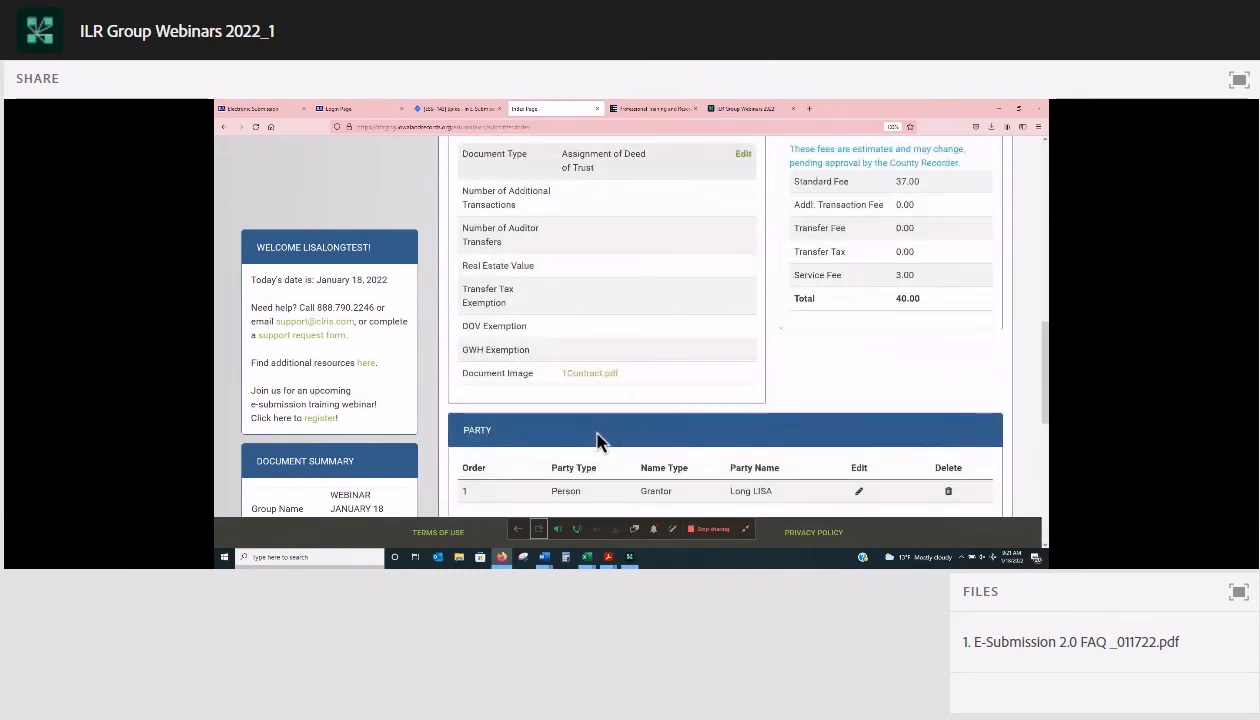
{"action": "scroll", "coordinate": [435, 419], "scroll_direction": "up", "scroll_amount": 2}
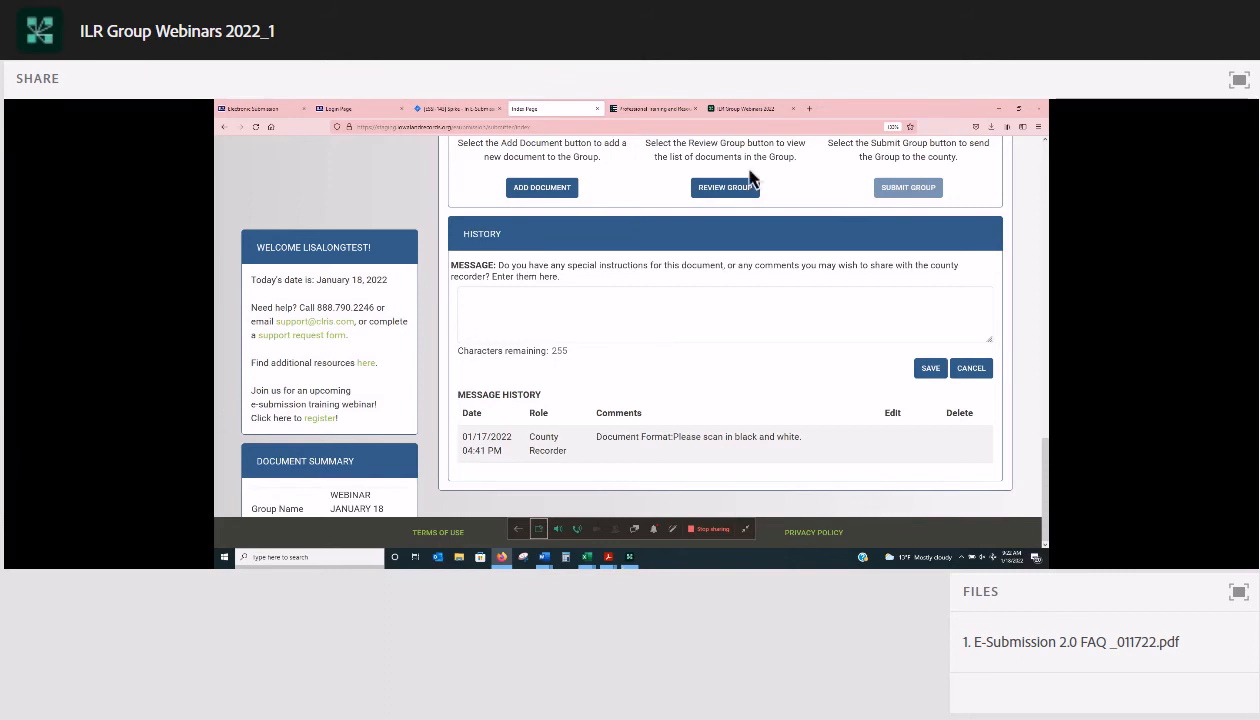
{"action": "scroll", "coordinate": [624, 498], "scroll_direction": "up", "scroll_amount": 6}
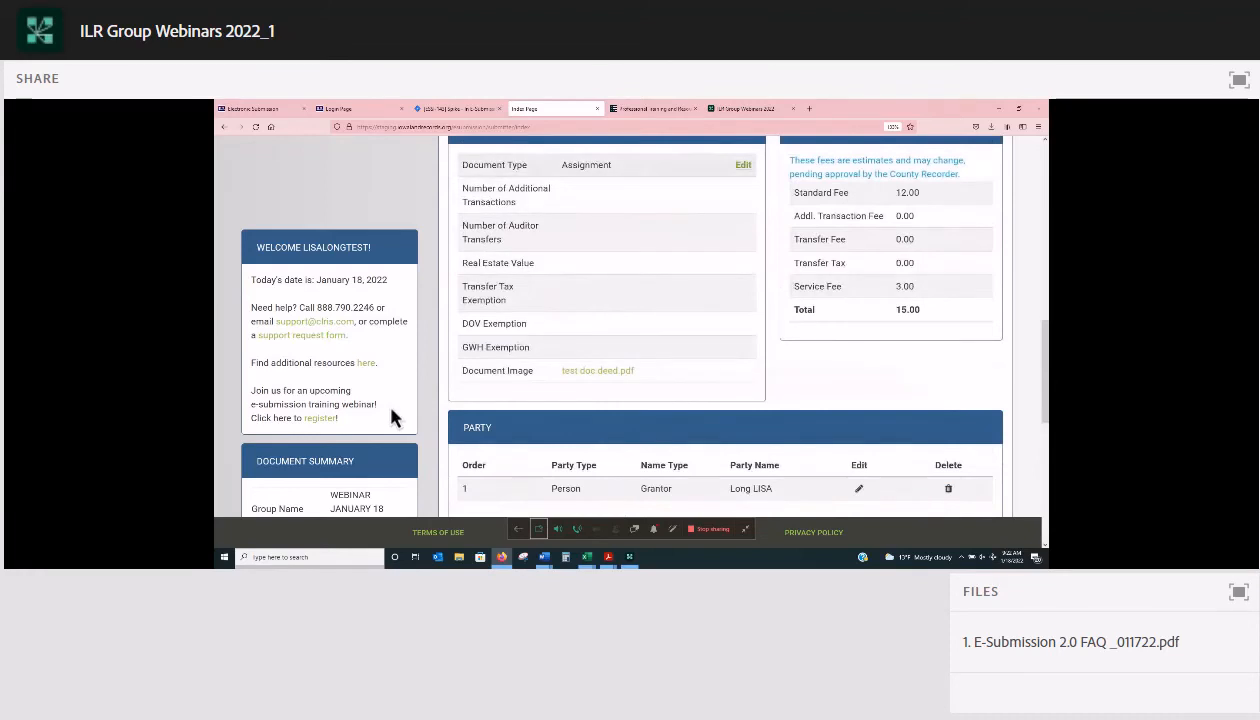
{"action": "left_click", "coordinate": [743, 165]}
{"action": "scroll", "coordinate": [393, 417], "scroll_direction": "up", "scroll_amount": 2}
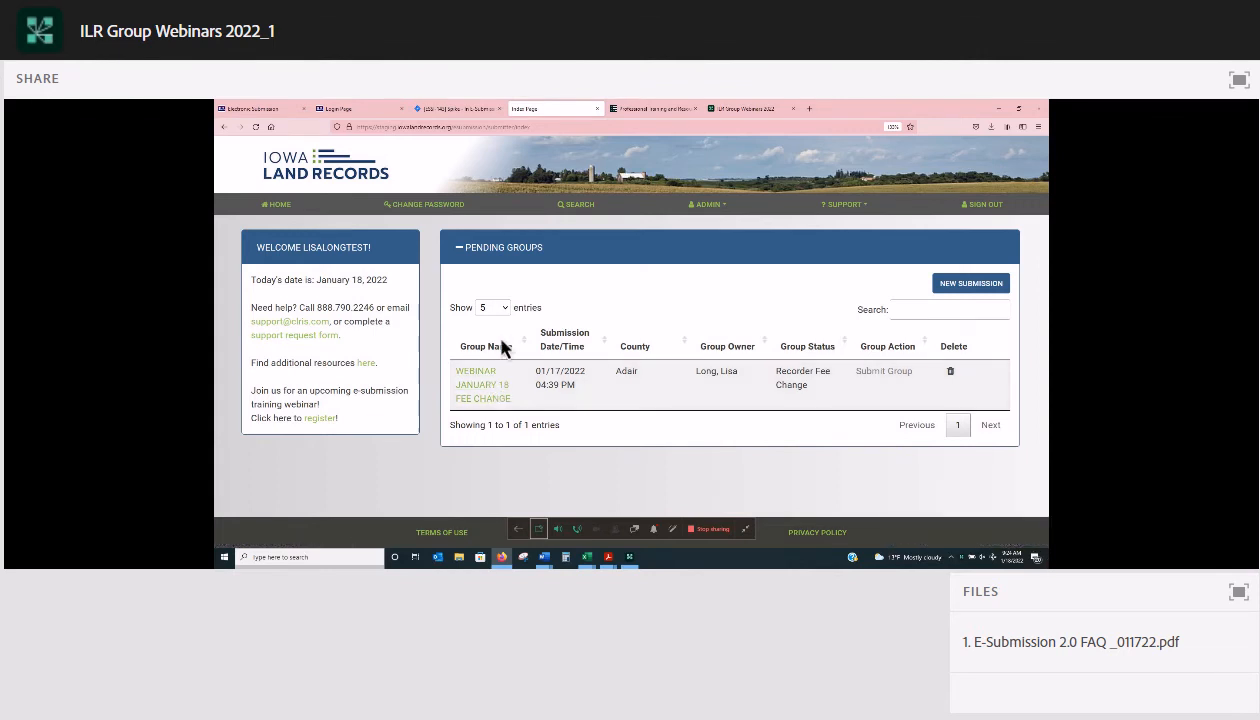
- Open the WEBINAR JANUARY 18 FEE CHANGE group and review the Quit Claim Deed's fee-change history
{"action": "left_click", "coordinate": [478, 378]}
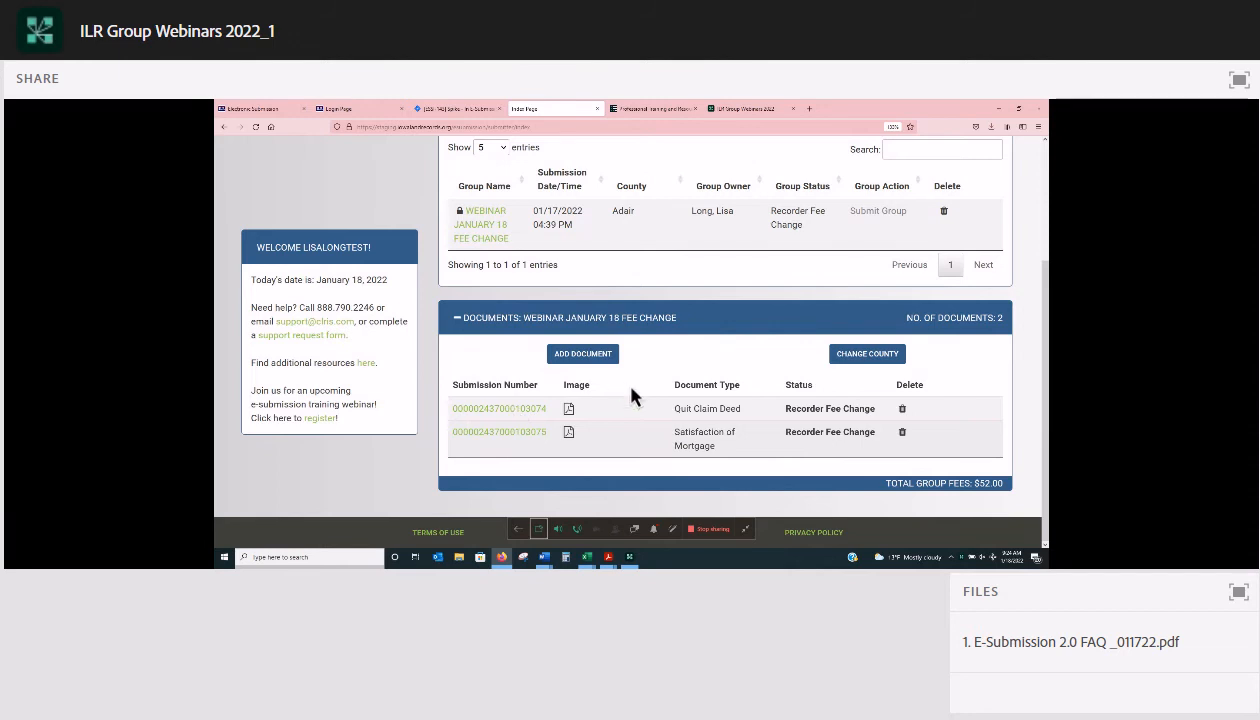
{"action": "scroll", "coordinate": [682, 443], "scroll_direction": "down", "scroll_amount": 8}
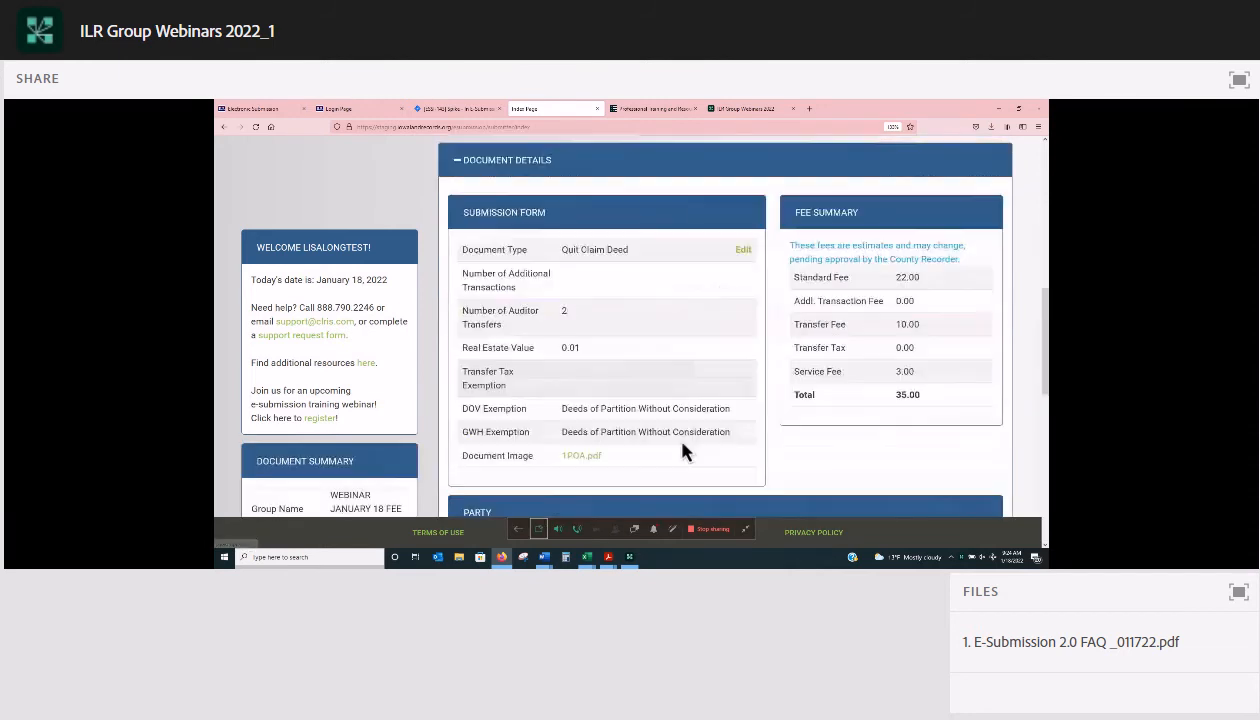
{"action": "scroll", "coordinate": [682, 453], "scroll_direction": "down", "scroll_amount": 10}
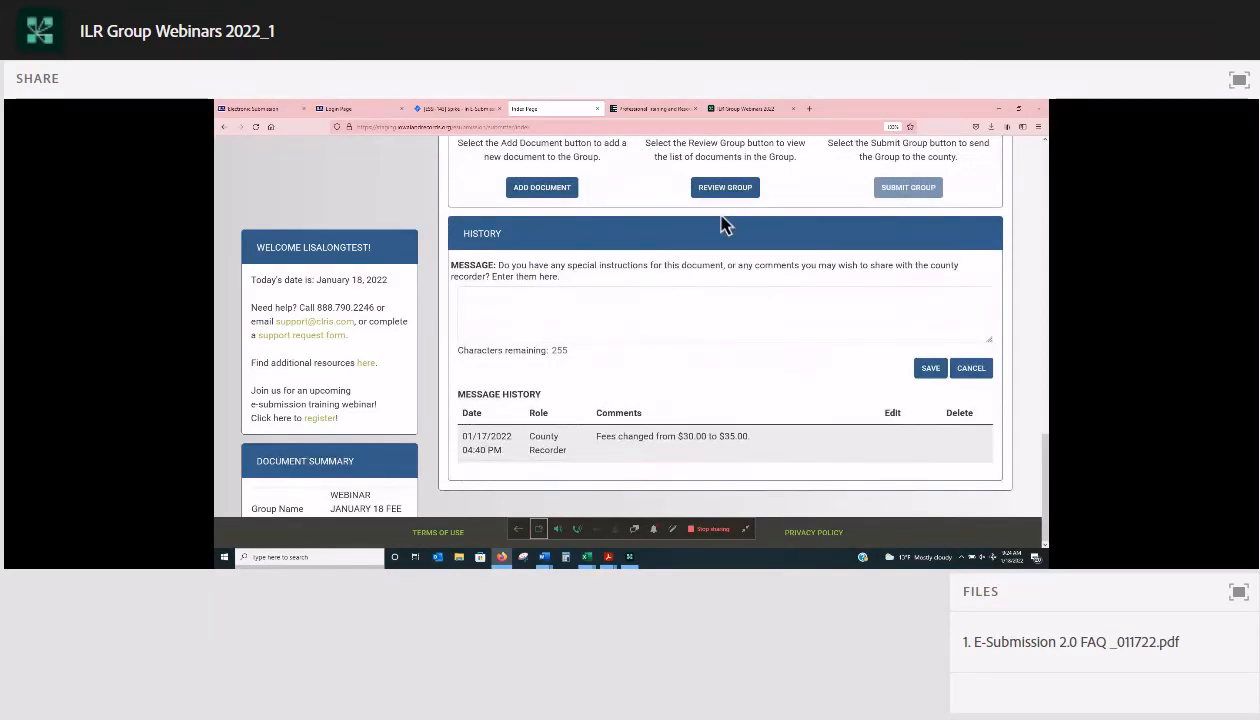
{"action": "scroll", "coordinate": [730, 228], "scroll_direction": "up", "scroll_amount": 10}
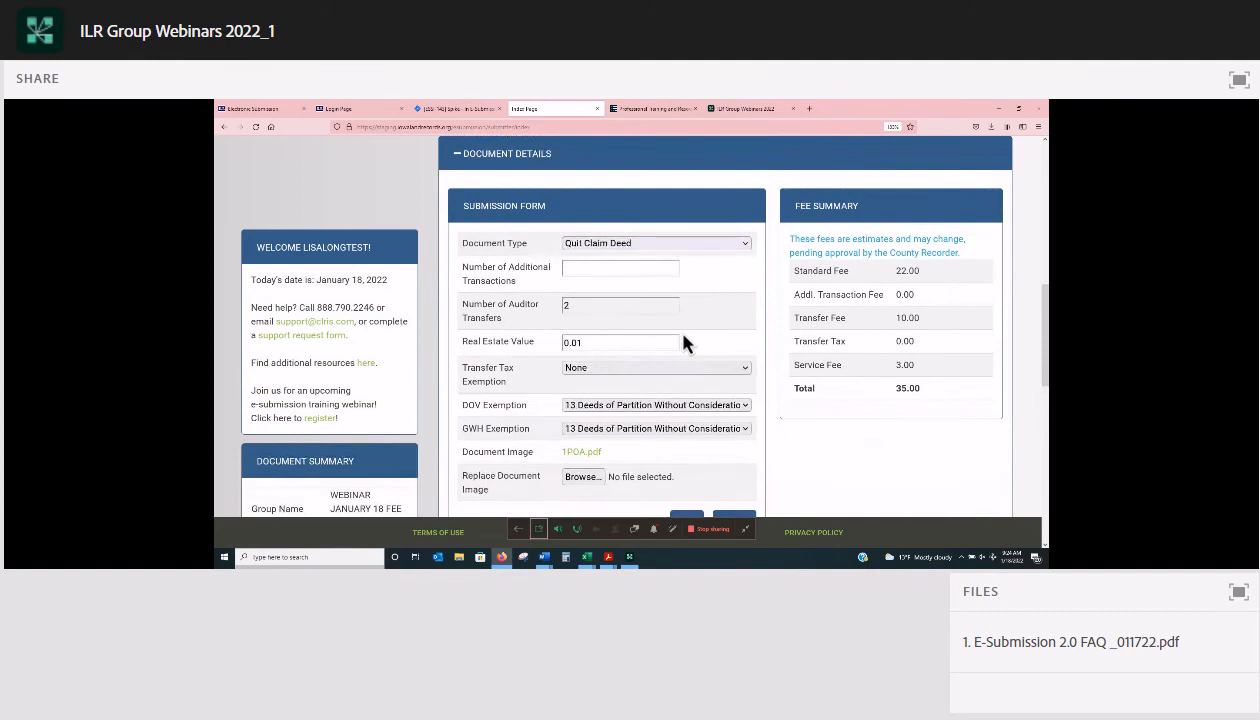
- Save the Quit Claim Deed details unchanged twice so it is marked Resubmission
{"action": "scroll", "coordinate": [683, 343], "scroll_direction": "down", "scroll_amount": 2}
{"action": "scroll", "coordinate": [683, 343], "scroll_direction": "down", "scroll_amount": 1}
{"action": "left_click", "coordinate": [685, 337]}
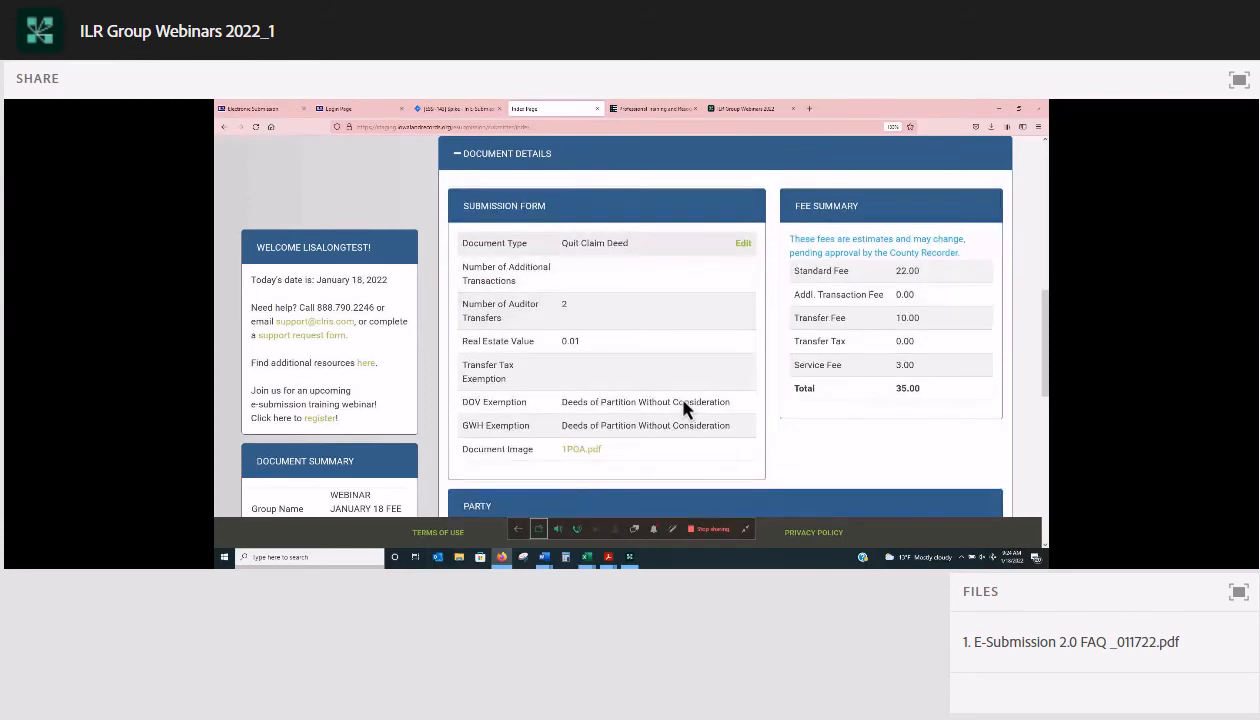
{"action": "left_click", "coordinate": [743, 244]}
{"action": "scroll", "coordinate": [683, 403], "scroll_direction": "down", "scroll_amount": 2}
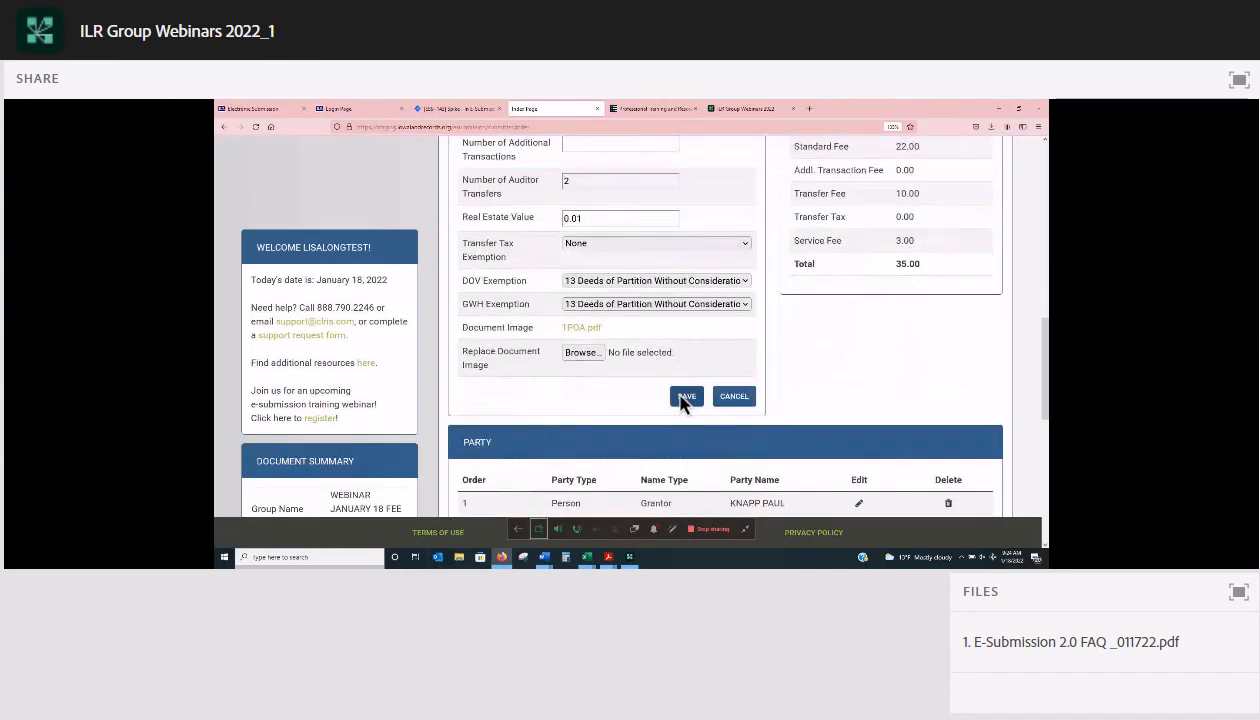
{"action": "left_click", "coordinate": [684, 398]}
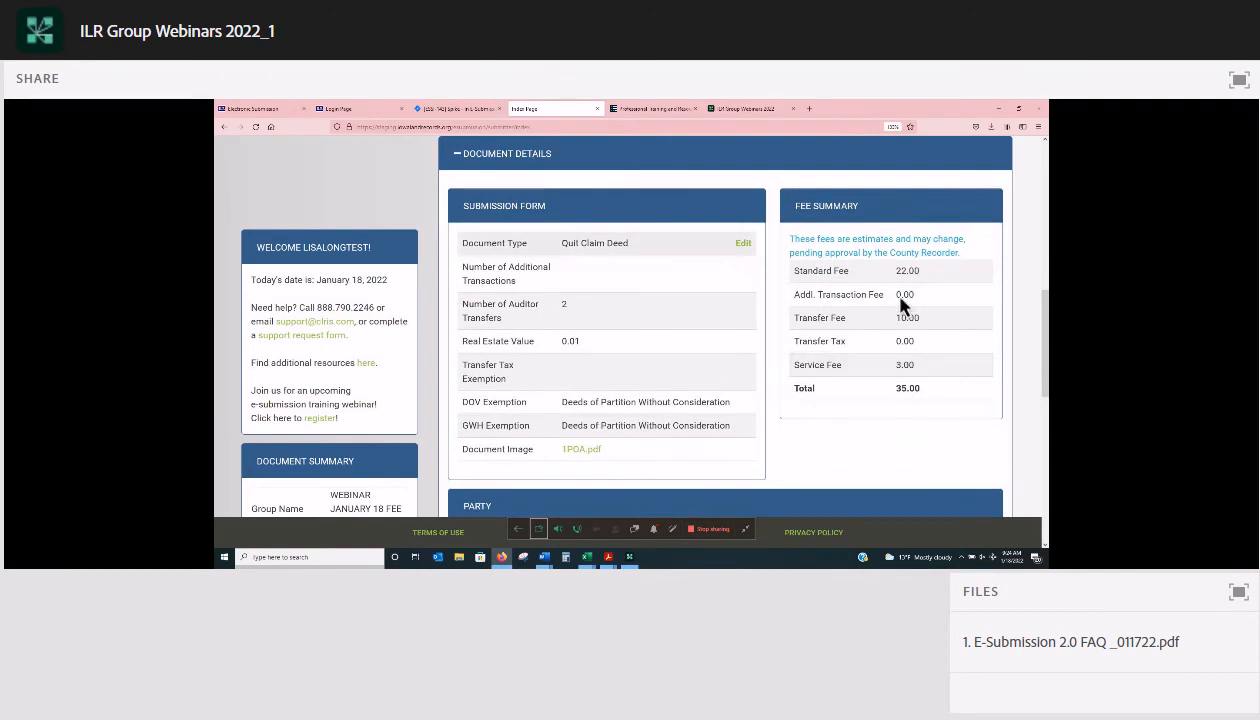
{"action": "scroll", "coordinate": [497, 330], "scroll_direction": "up", "scroll_amount": 3}
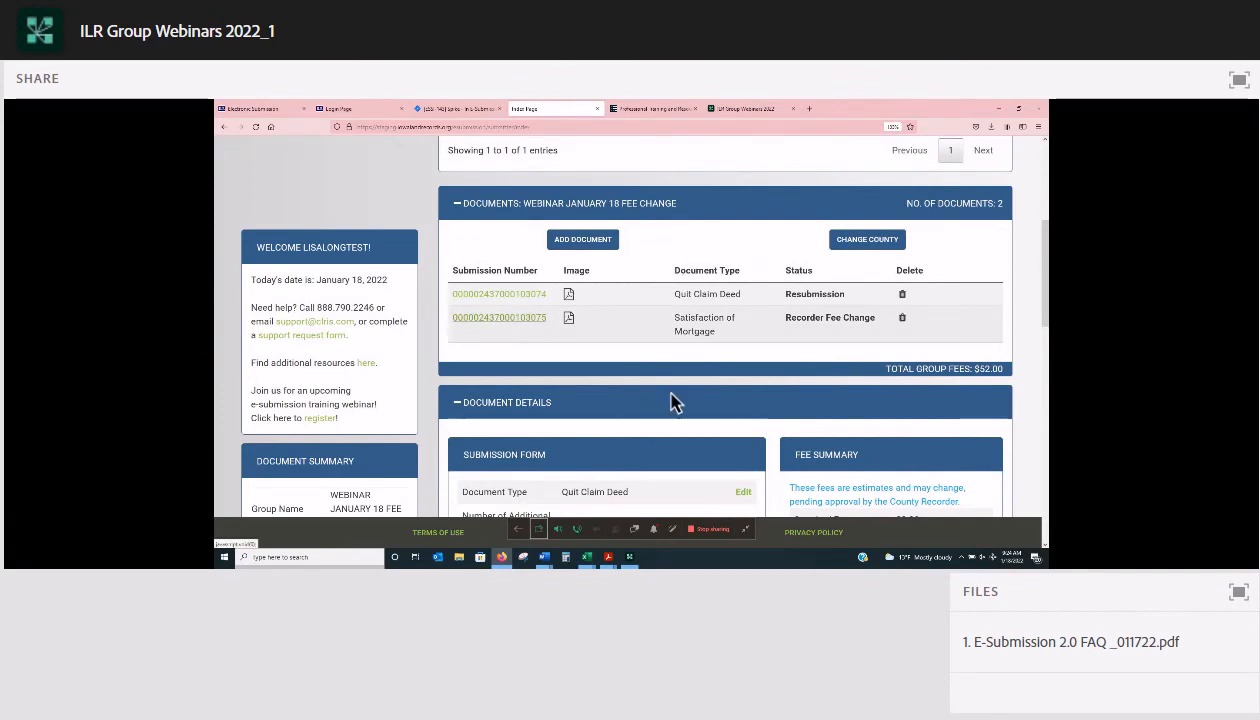
- Scroll through the Satisfaction of Mortgage's fee history and its $17.00 fees
{"action": "scroll", "coordinate": [752, 455], "scroll_direction": "down", "scroll_amount": 3}
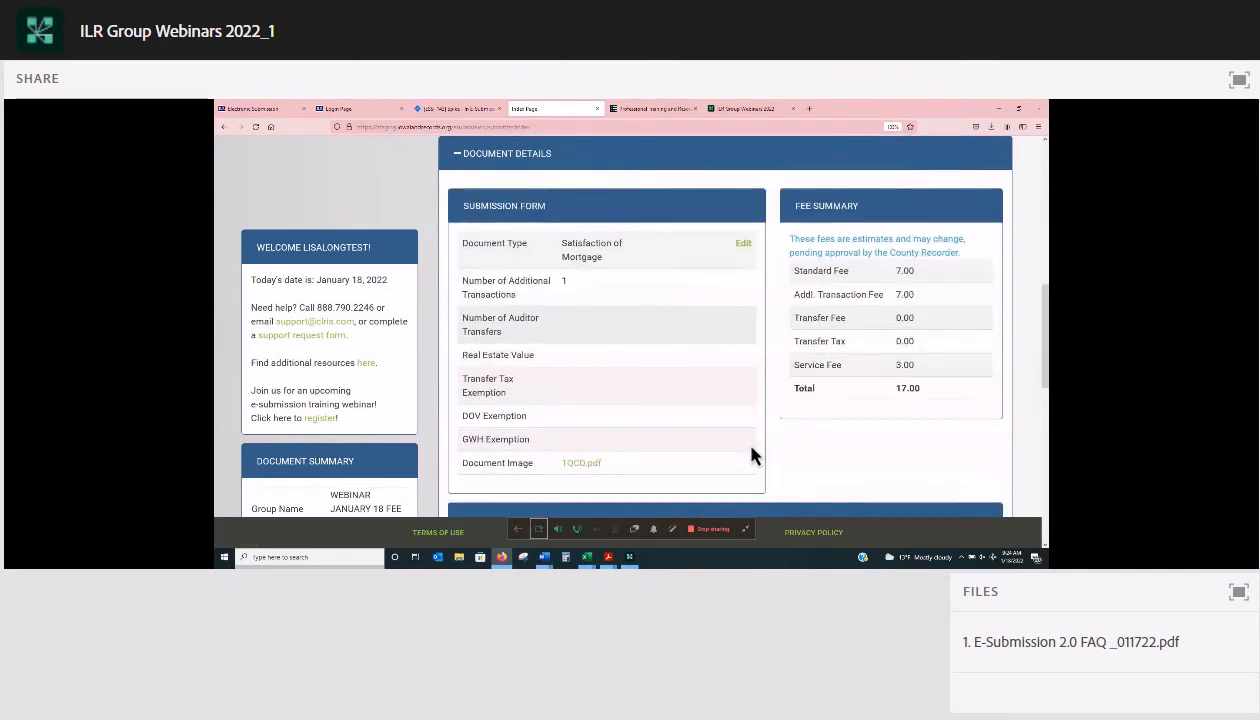
{"action": "scroll", "coordinate": [726, 273], "scroll_direction": "down", "scroll_amount": 6}
{"action": "scroll", "coordinate": [586, 338], "scroll_direction": "down", "scroll_amount": 1}
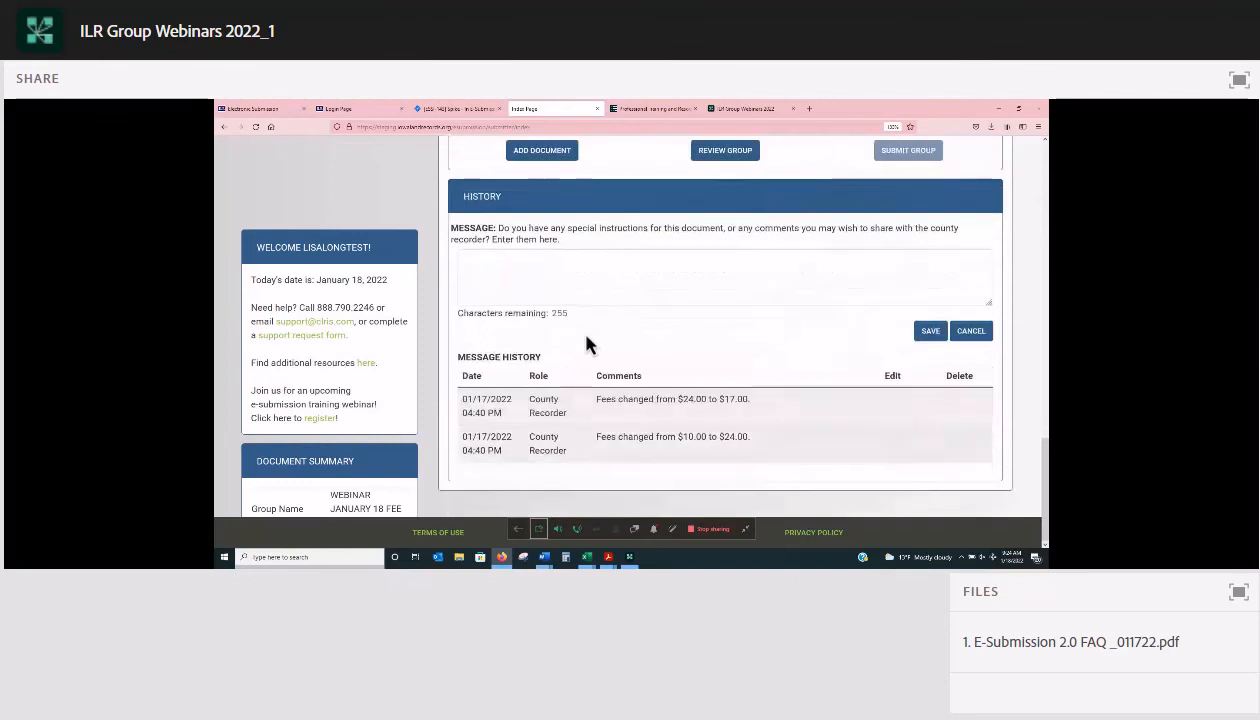
{"action": "scroll", "coordinate": [586, 340], "scroll_direction": "up", "scroll_amount": 8}
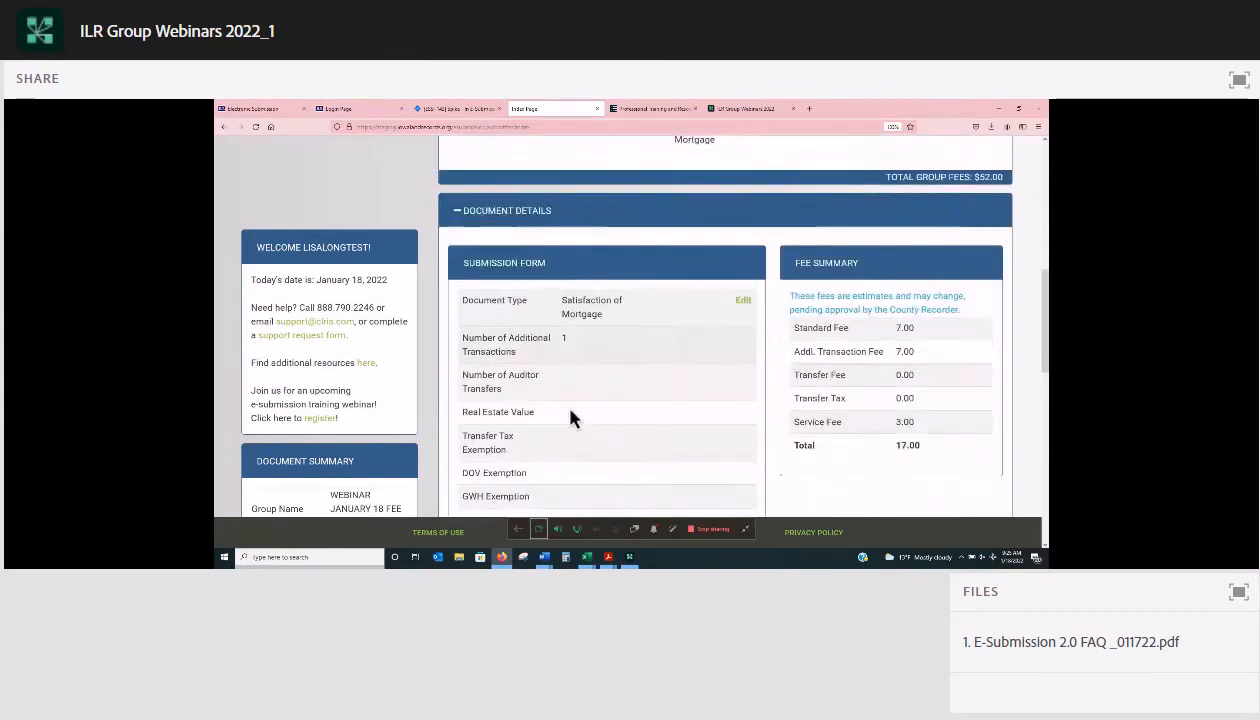
{"action": "scroll", "coordinate": [761, 406], "scroll_direction": "down", "scroll_amount": 8}
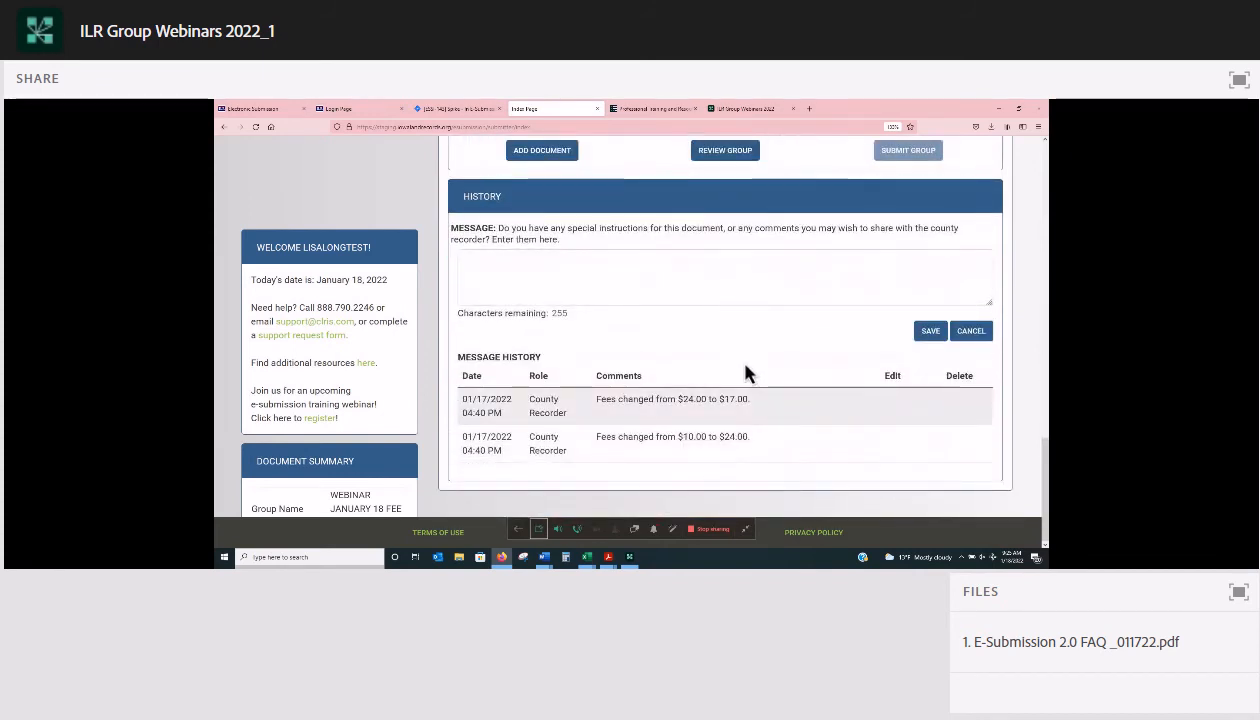
{"action": "scroll", "coordinate": [695, 355], "scroll_direction": "up", "scroll_amount": 3}
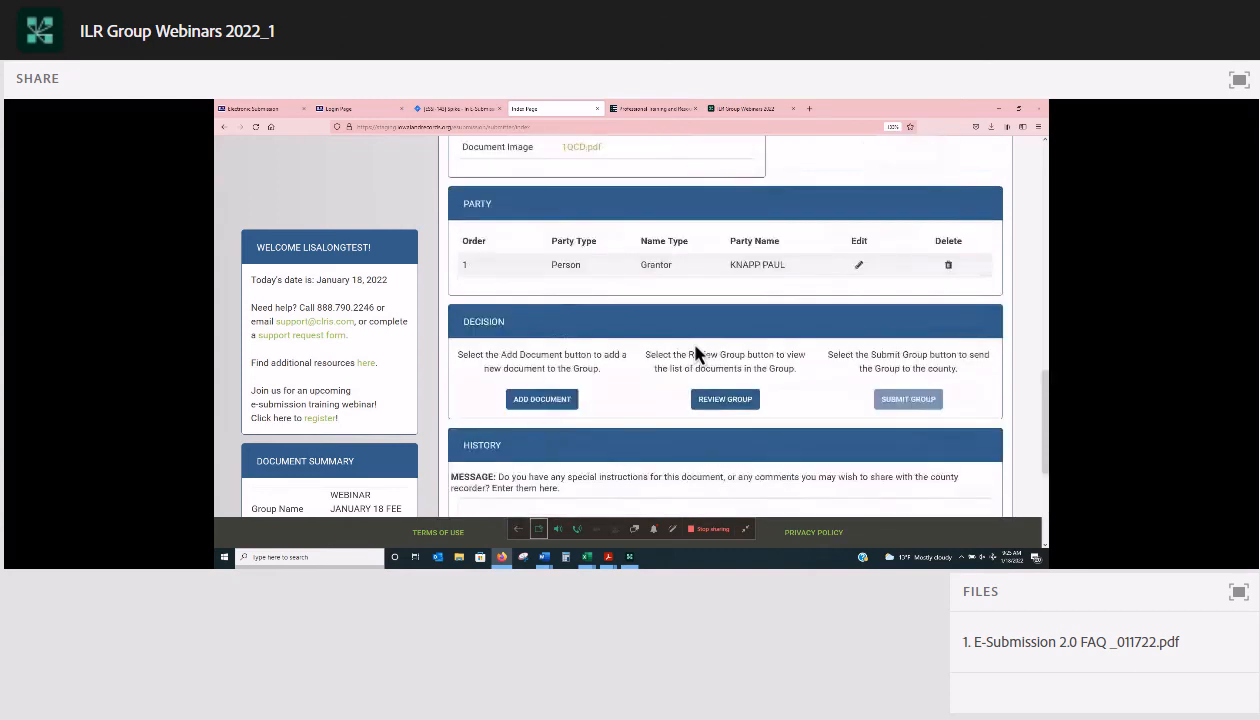
{"action": "scroll", "coordinate": [697, 353], "scroll_direction": "up", "scroll_amount": 8}
- Save the Satisfaction of Mortgage submission details with the revised $17.00 fee total
{"action": "scroll", "coordinate": [697, 353], "scroll_direction": "down", "scroll_amount": 1}
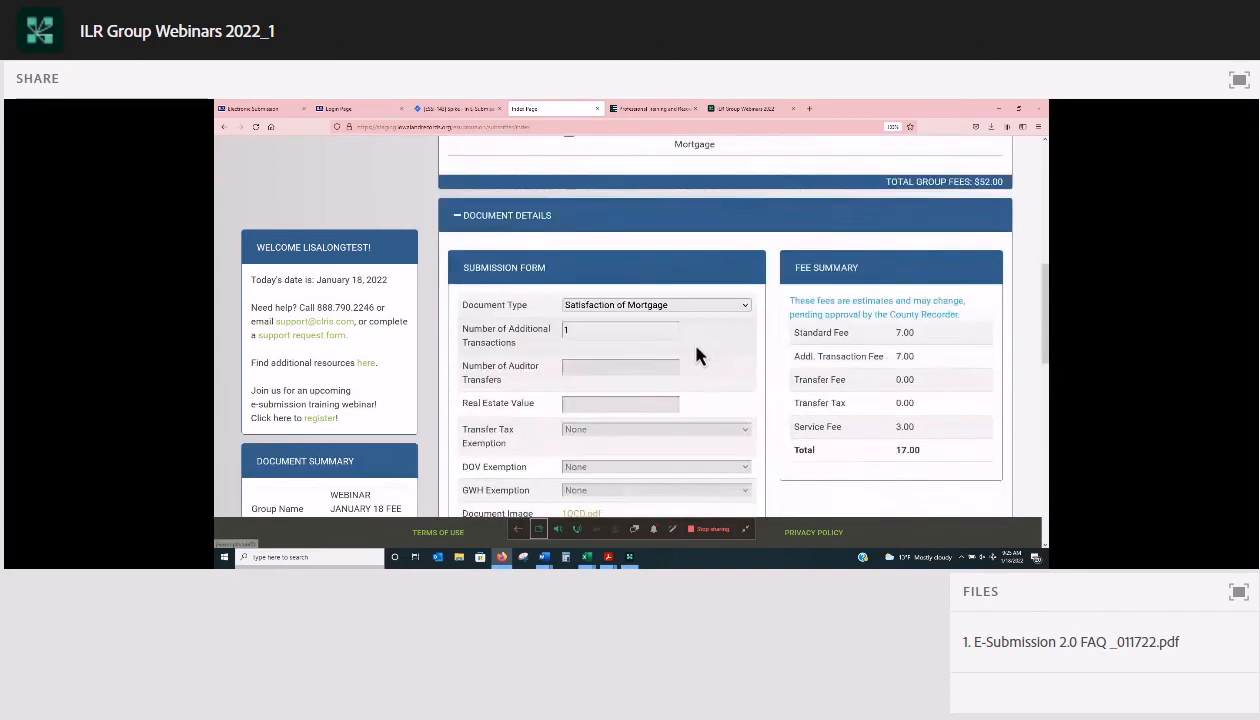
{"action": "scroll", "coordinate": [697, 355], "scroll_direction": "down", "scroll_amount": 3}
{"action": "left_click", "coordinate": [697, 349]}
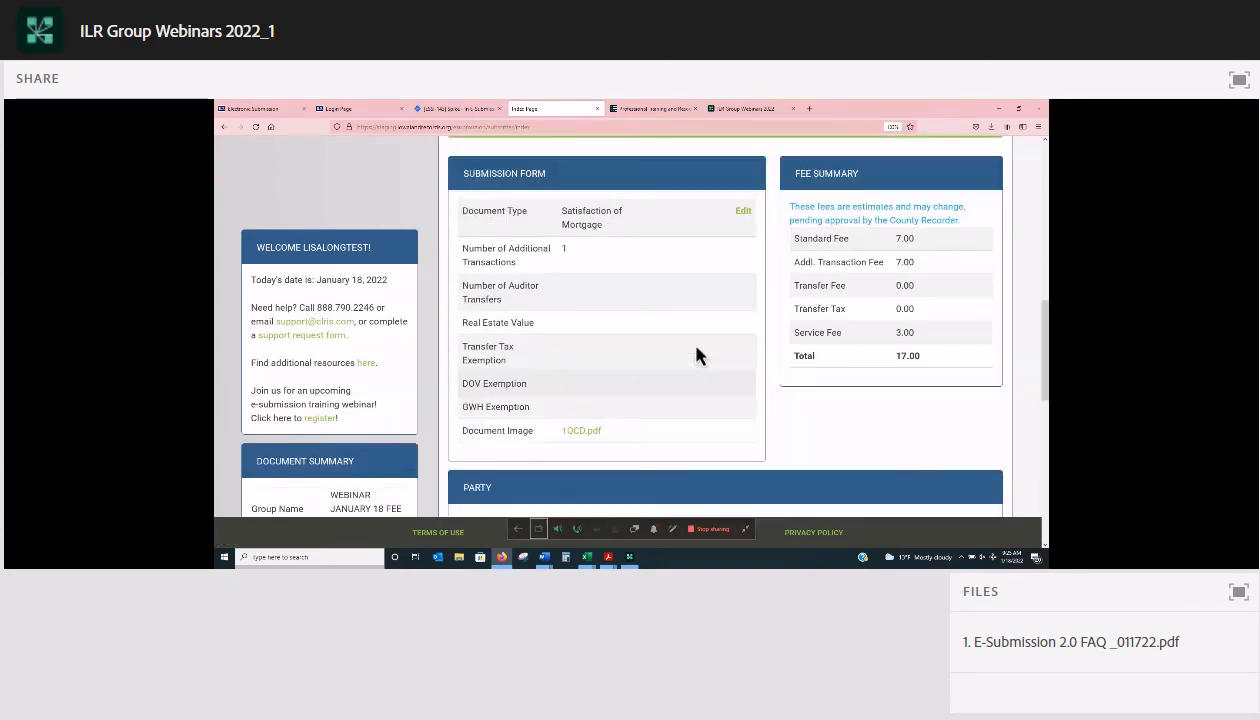
{"action": "scroll", "coordinate": [697, 355], "scroll_direction": "up", "scroll_amount": 1}
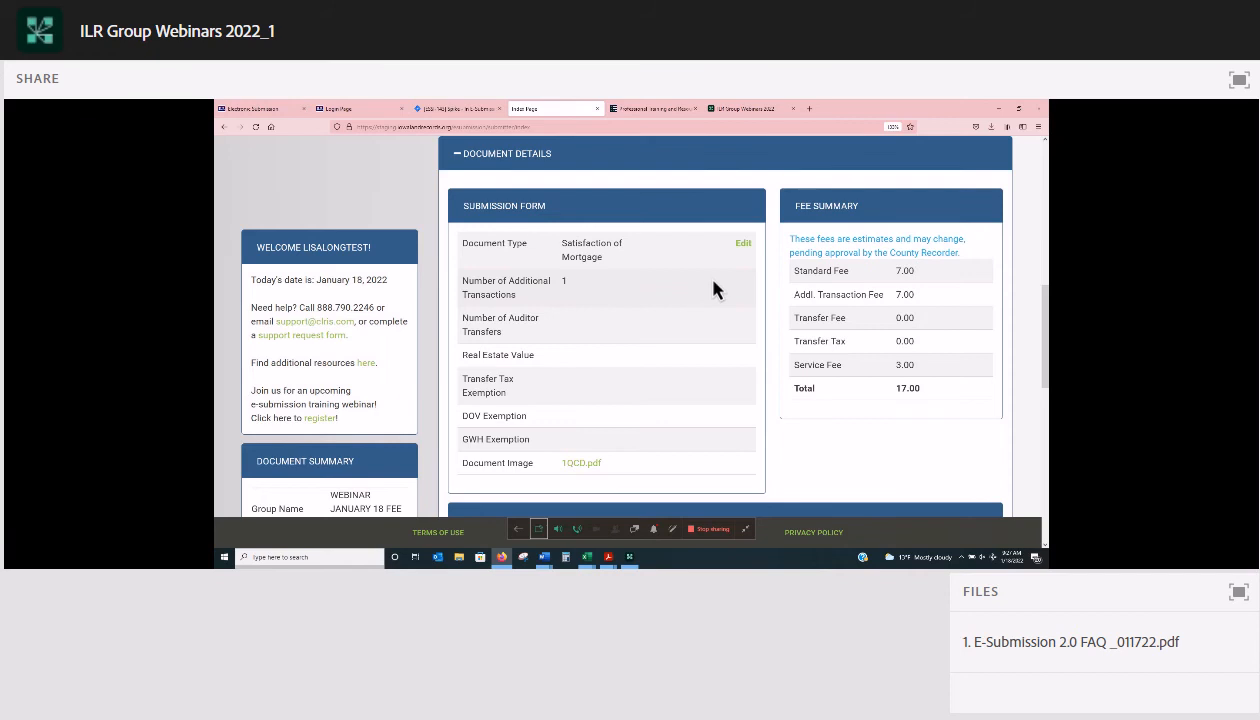
- Scroll the WEBINAR JANUARY 18 FEE CHANGE group page down to the Decision section and back up
{"action": "scroll", "coordinate": [940, 397], "scroll_direction": "down", "scroll_amount": 5}
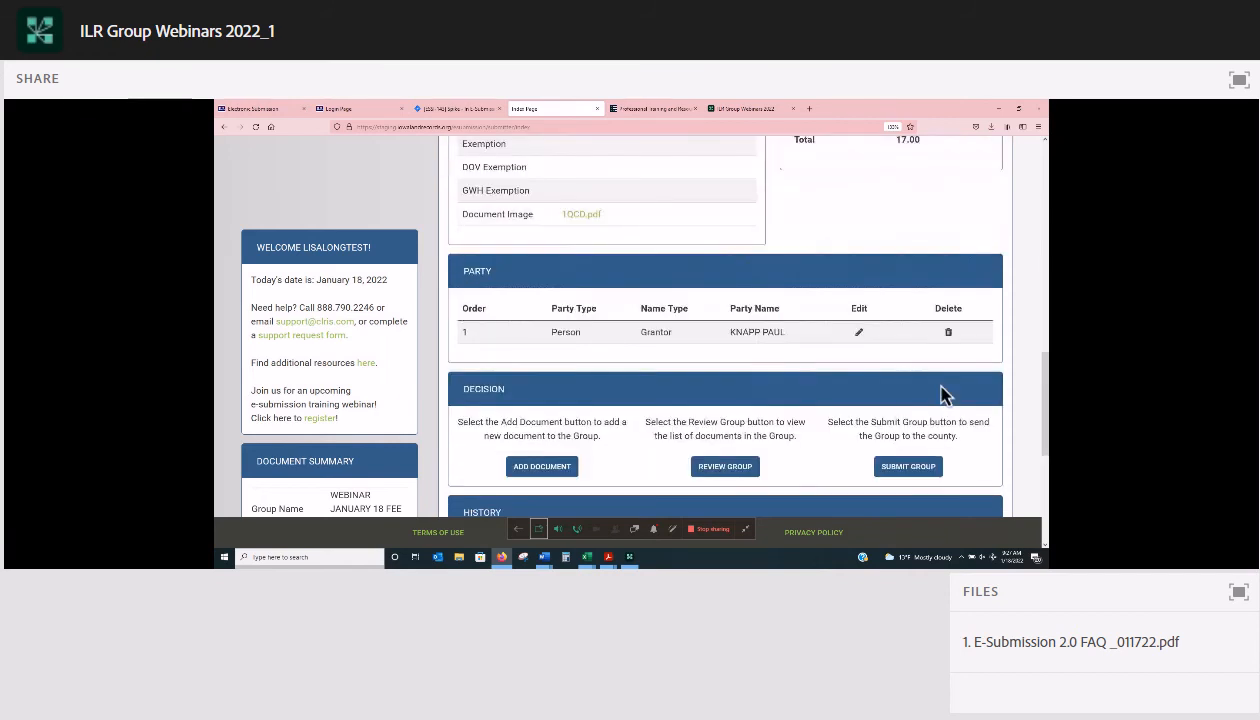
{"action": "scroll", "coordinate": [940, 395], "scroll_direction": "up", "scroll_amount": 10}
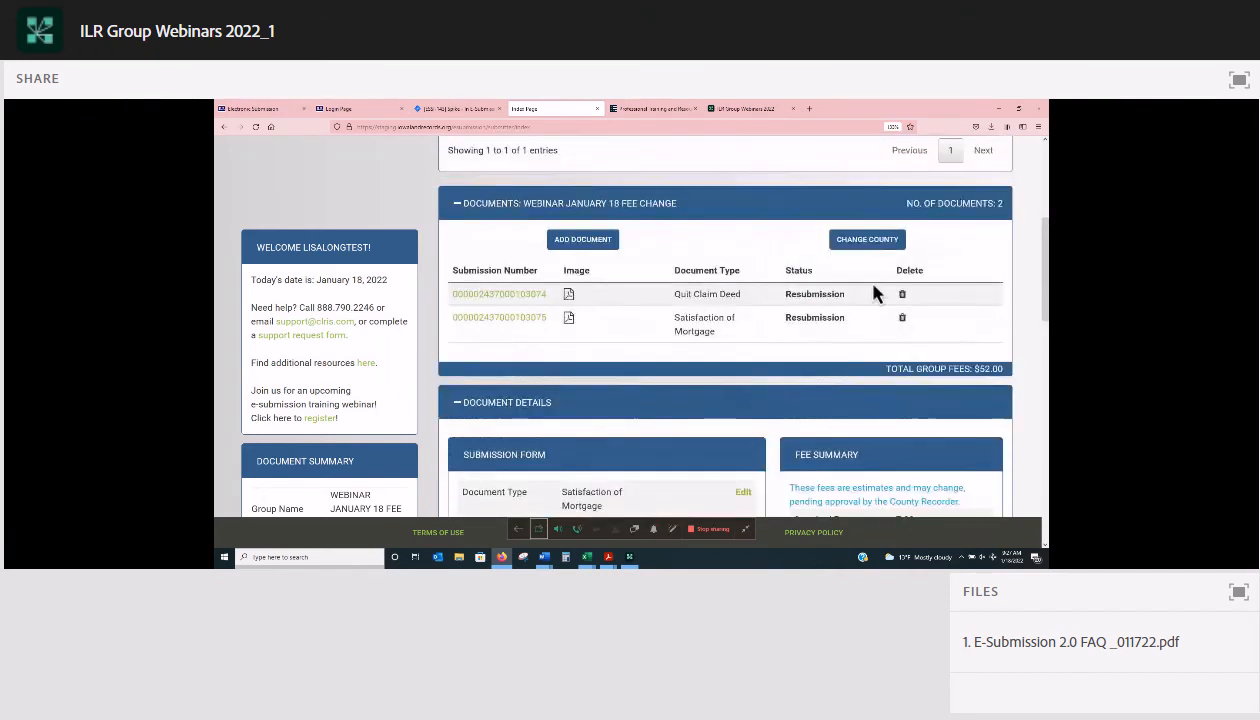
{"action": "scroll", "coordinate": [873, 292], "scroll_direction": "up", "scroll_amount": 4}
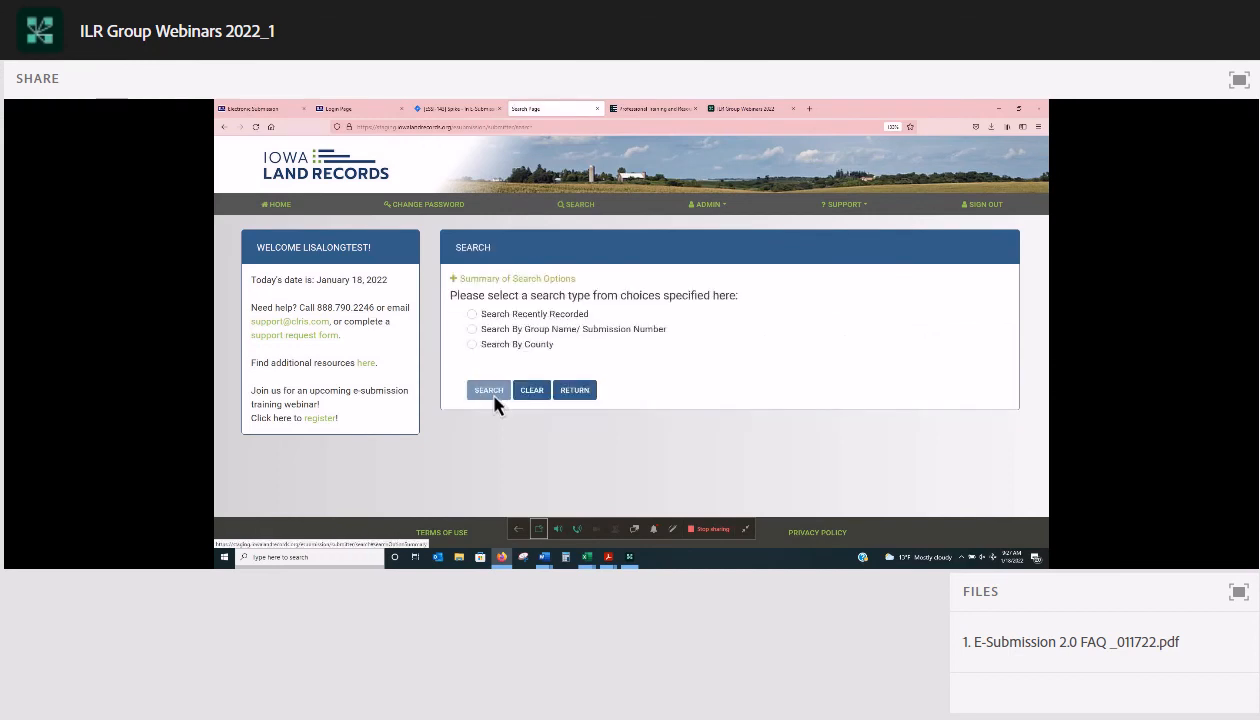
- List and review recently recorded submissions, then clear the form and reselect Search Recently Recorded
{"action": "left_click", "coordinate": [493, 395]}
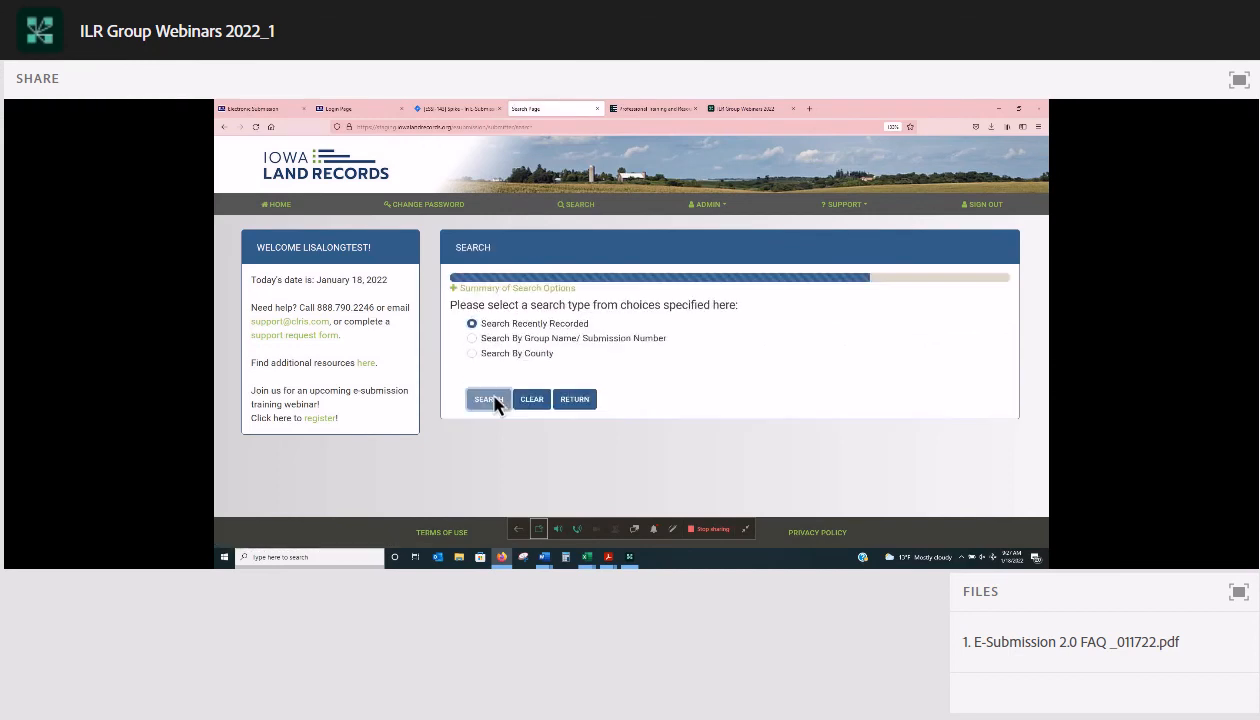
{"action": "scroll", "coordinate": [225, 268], "scroll_direction": "down", "scroll_amount": 2}
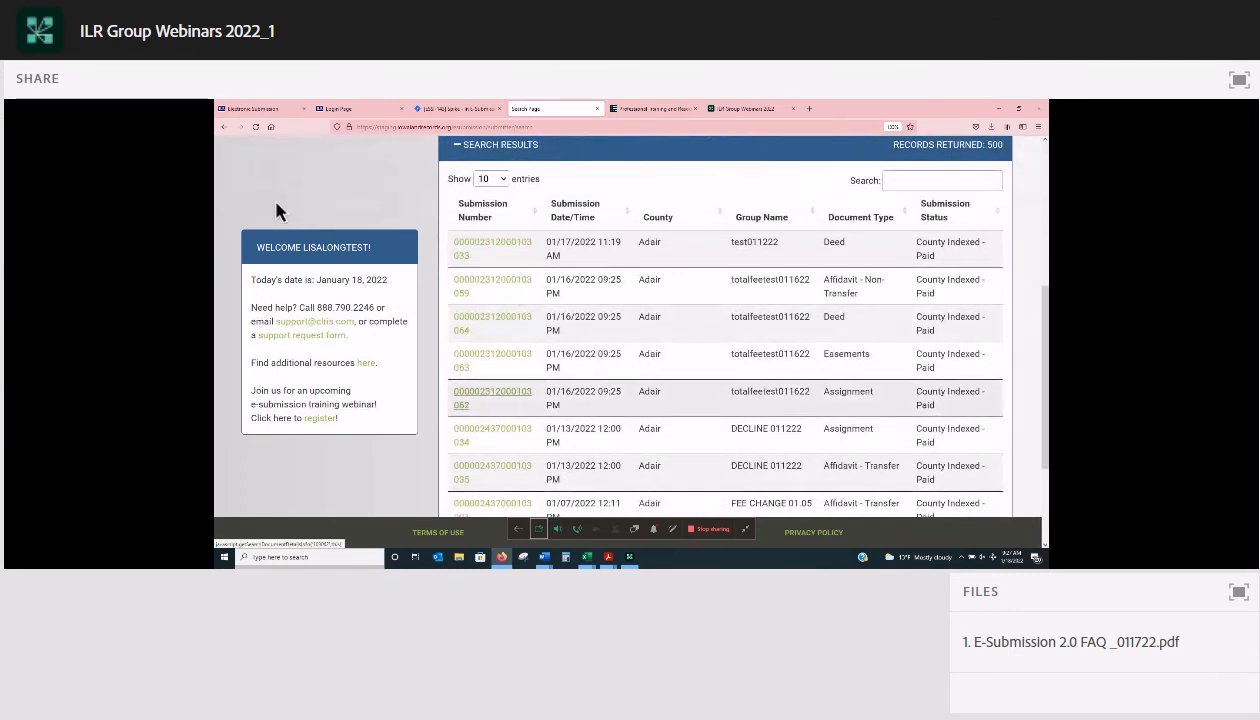
{"action": "scroll", "coordinate": [582, 208], "scroll_direction": "up", "scroll_amount": 2}
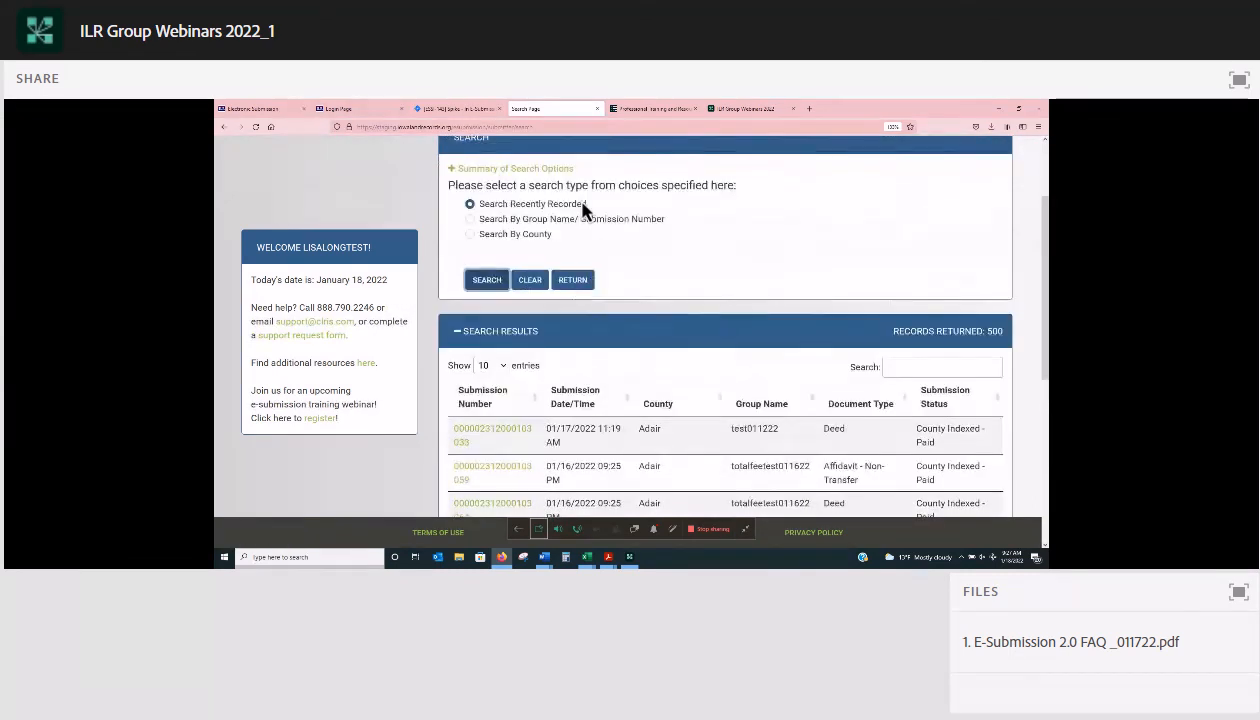
{"action": "scroll", "coordinate": [582, 208], "scroll_direction": "up", "scroll_amount": 2}
{"action": "left_click", "coordinate": [276, 204]}
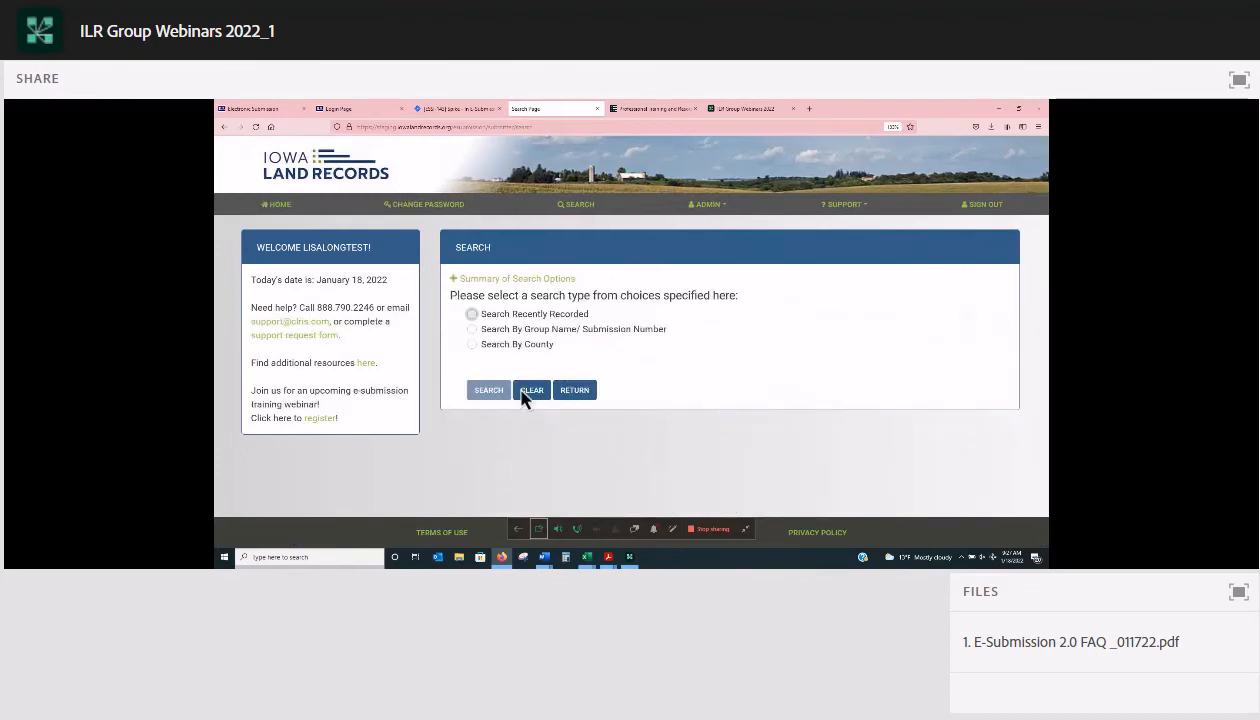
{"action": "left_click", "coordinate": [472, 314]}
- Run the group name search for WEBINAR JANUARY 18 and review the nine results
{"action": "left_click", "coordinate": [489, 390]}
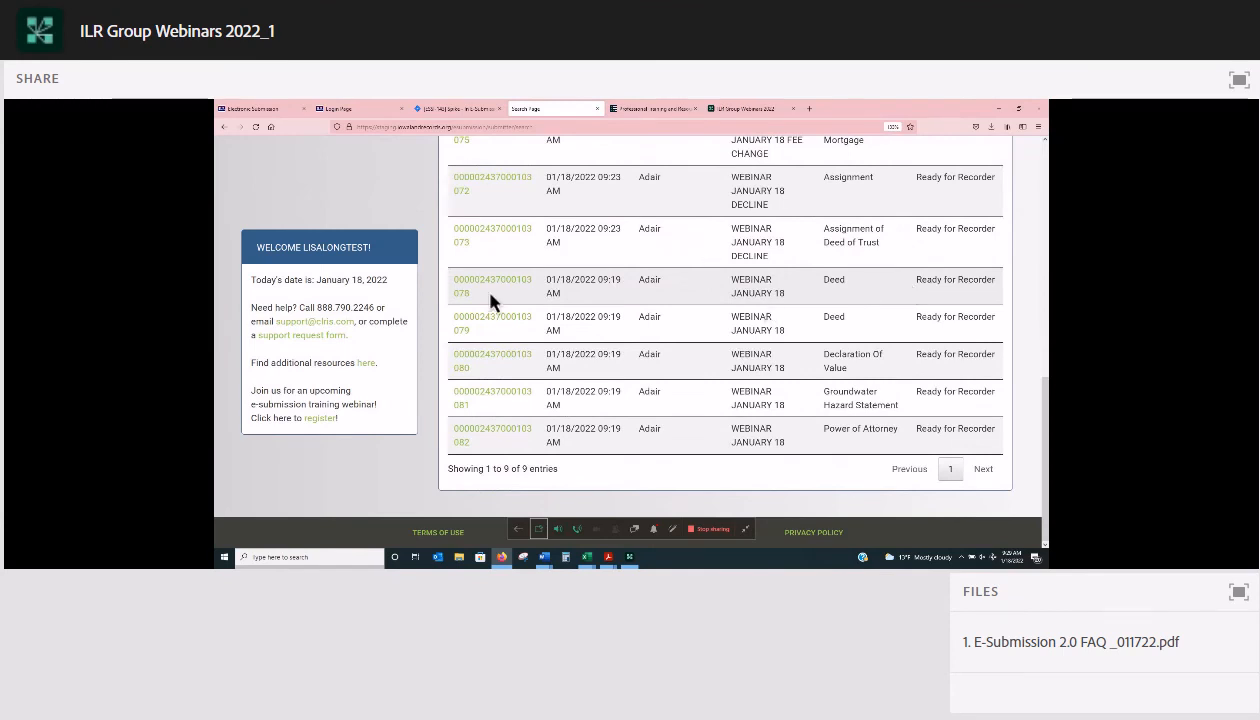
{"action": "scroll", "coordinate": [503, 458], "scroll_direction": "up", "scroll_amount": 3}
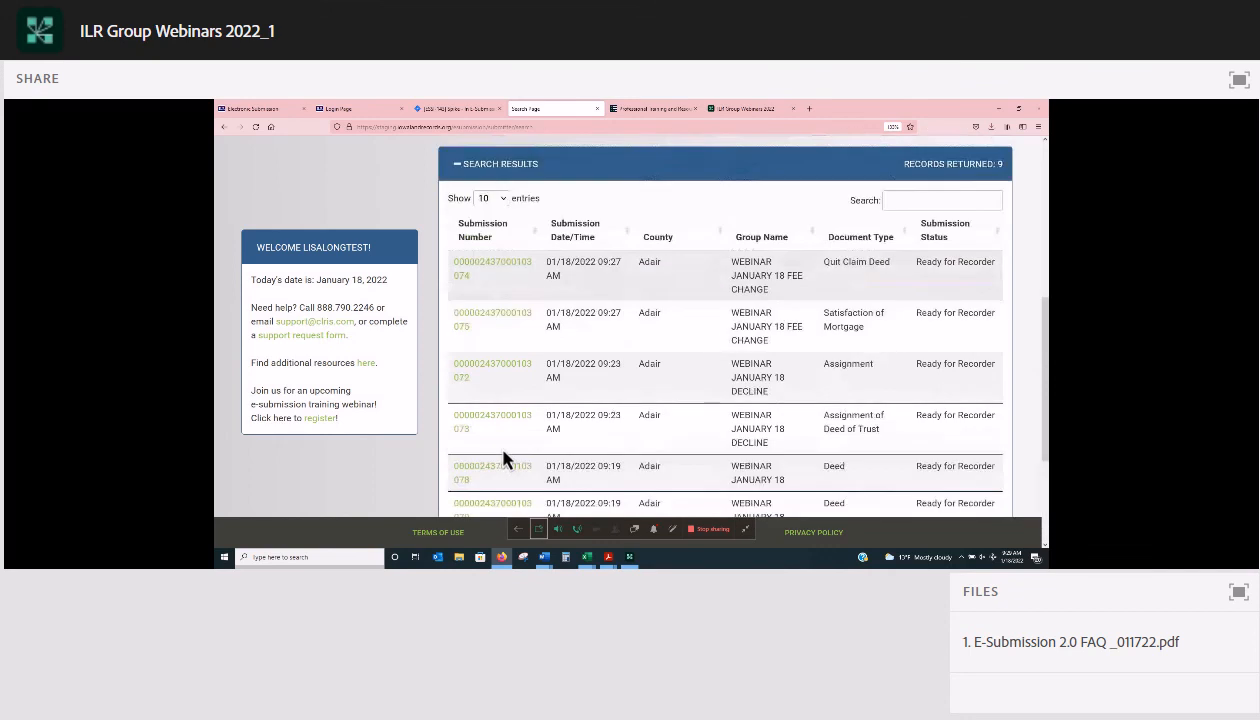
{"action": "scroll", "coordinate": [503, 458], "scroll_direction": "up", "scroll_amount": 3}
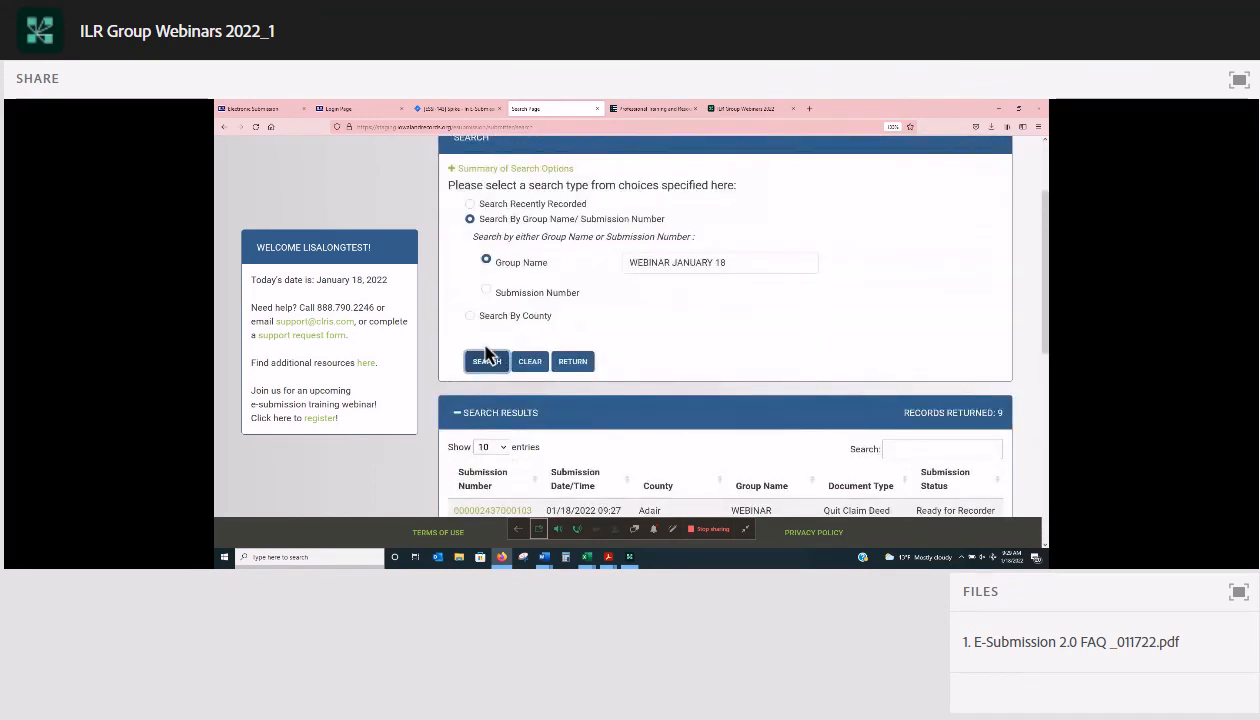
{"action": "scroll", "coordinate": [486, 355], "scroll_direction": "down", "scroll_amount": 3}
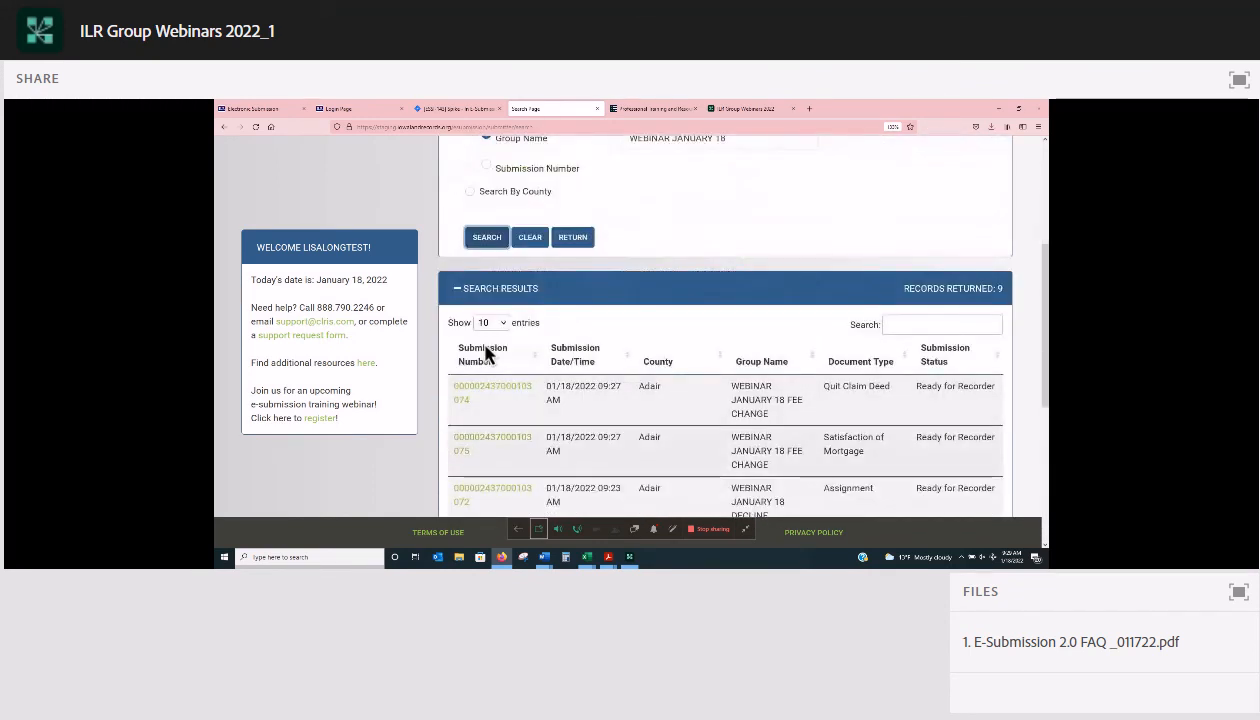
{"action": "scroll", "coordinate": [500, 422], "scroll_direction": "down", "scroll_amount": 3}
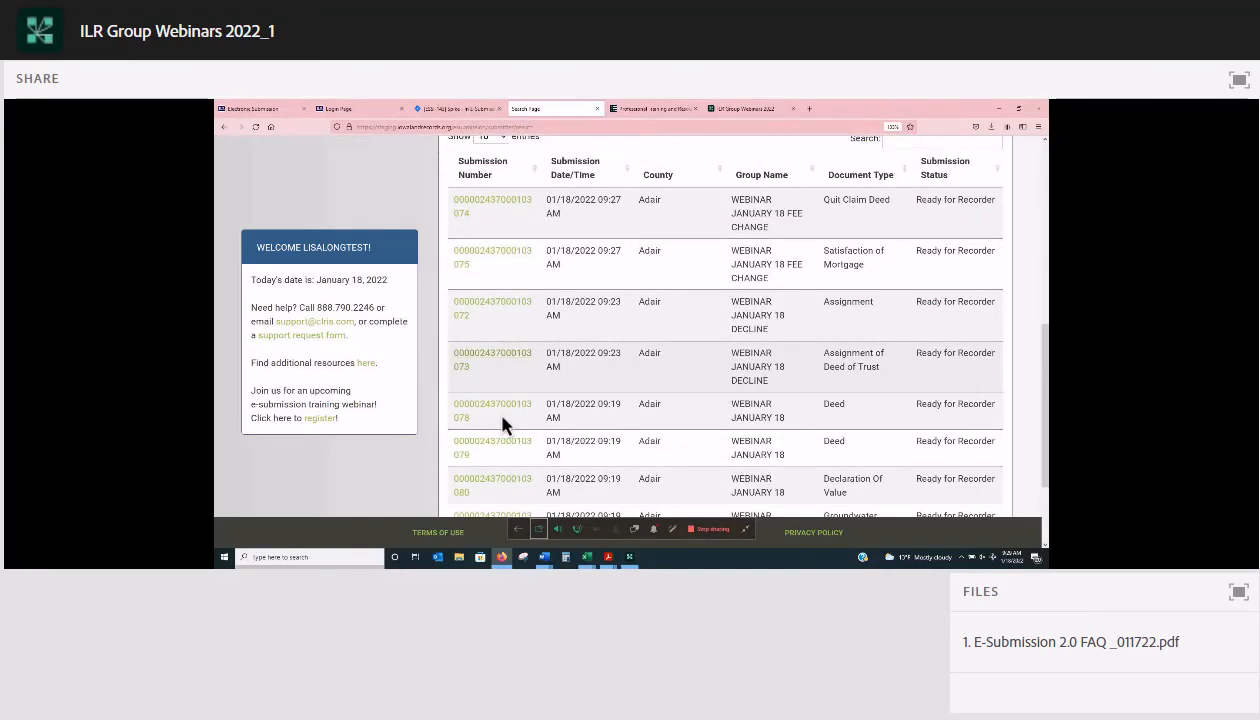
- Copy the Assignment submission's number from its results link
{"action": "left_click_drag", "start_coordinate": [473, 316], "coordinate": [455, 301]}
{"action": "key", "text": "ctrl+c"}
{"action": "right_click", "coordinate": [459, 302]}
{"action": "left_click", "coordinate": [488, 347]}
{"action": "scroll", "coordinate": [753, 293], "scroll_direction": "up", "scroll_amount": 4}
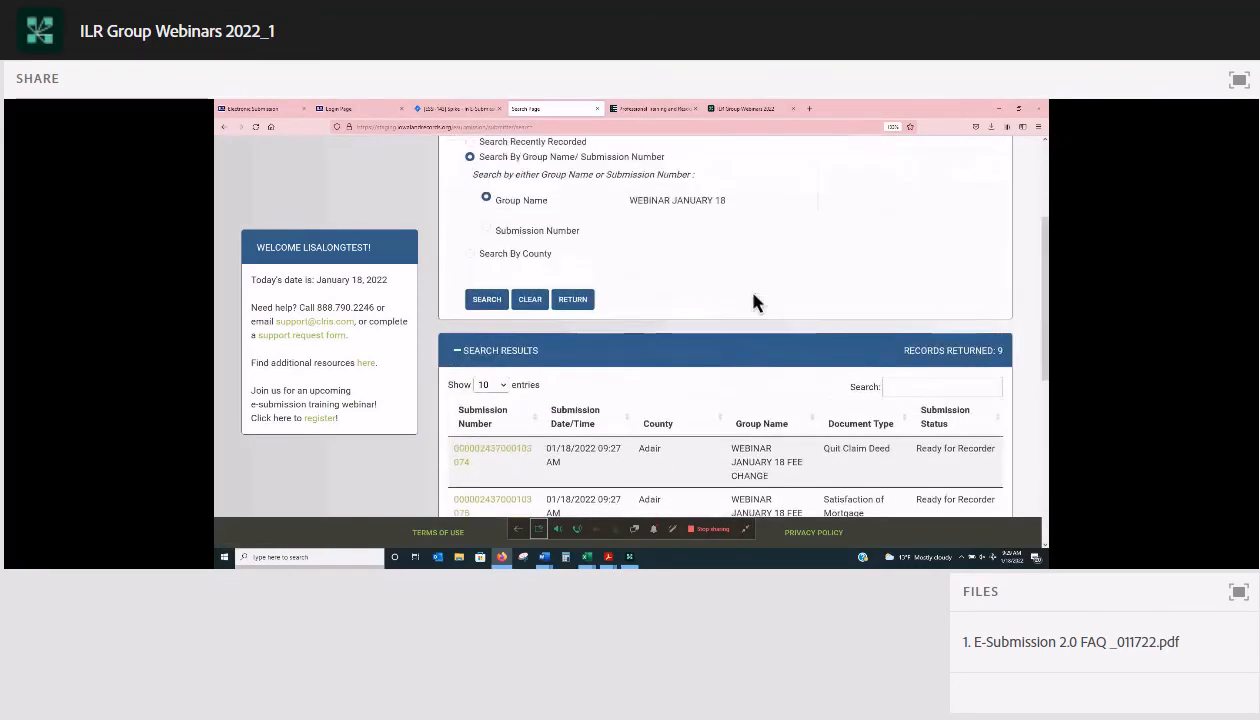
{"action": "scroll", "coordinate": [753, 293], "scroll_direction": "up", "scroll_amount": 3}
- Switch to Submission Number search and paste the Assignment's copied number into the field
{"action": "left_click", "coordinate": [487, 472]}
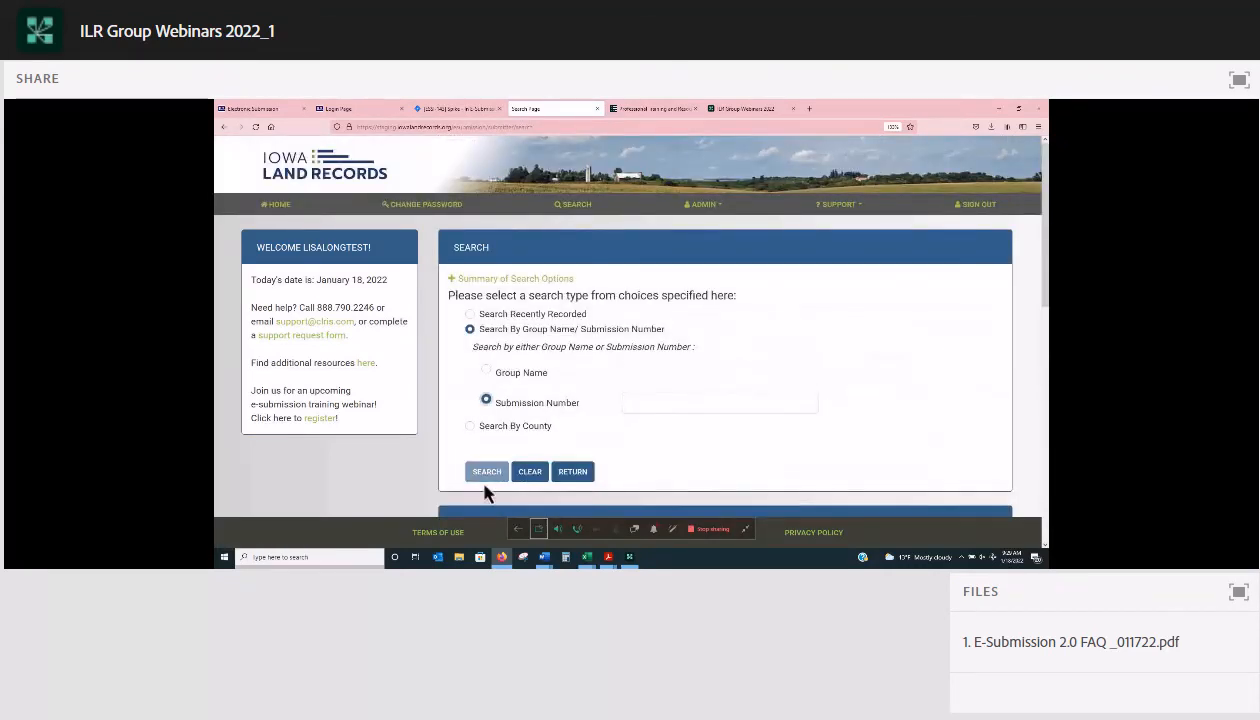
{"action": "right_click", "coordinate": [620, 403]}
{"action": "left_click", "coordinate": [675, 308]}
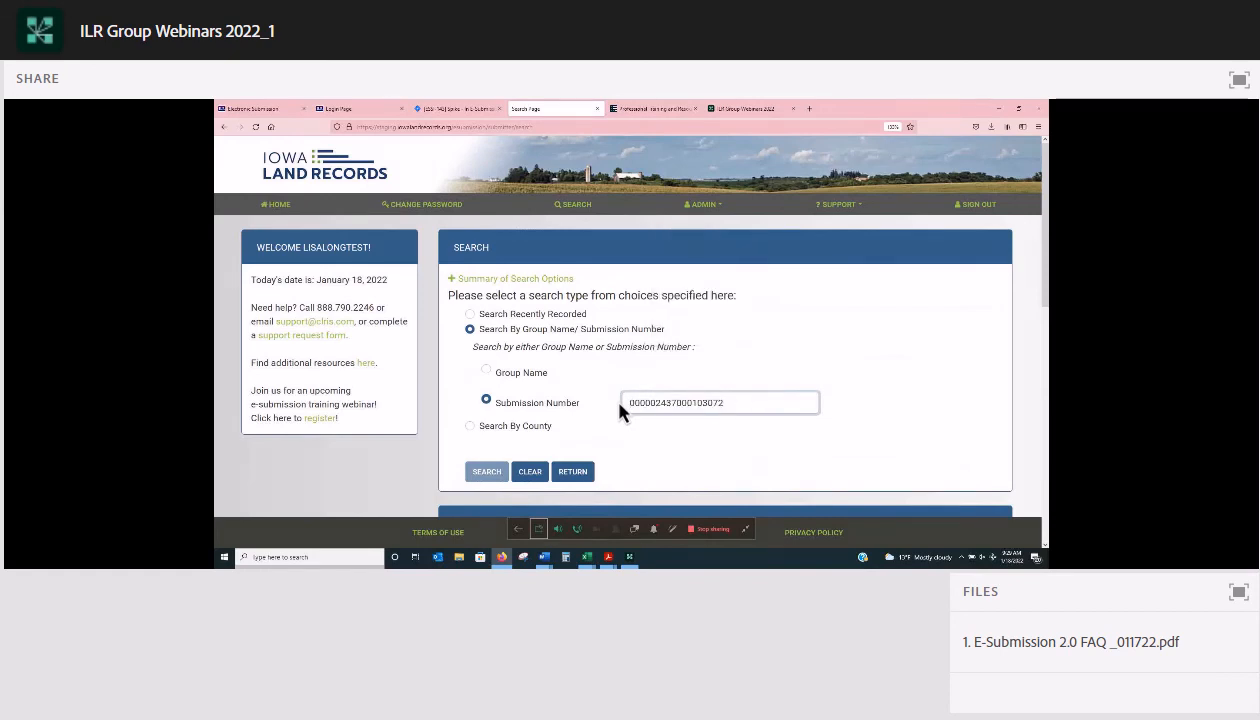
{"action": "left_click", "coordinate": [619, 403]}
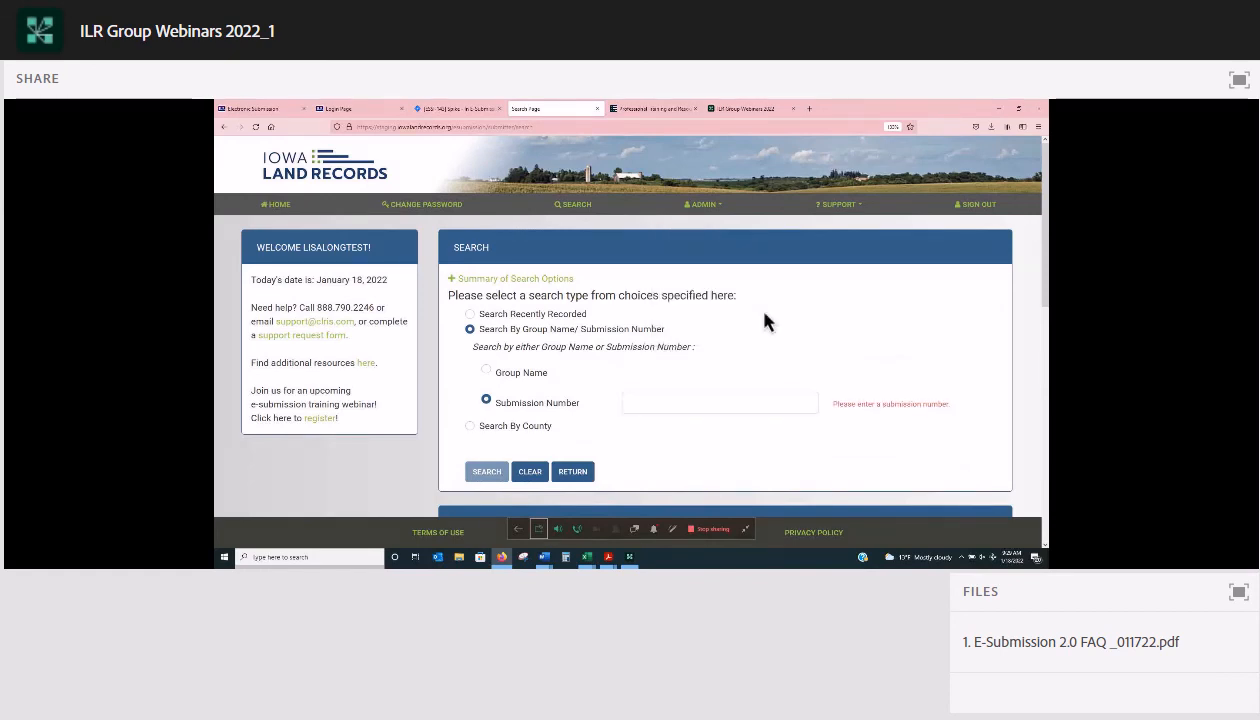
{"action": "right_click", "coordinate": [619, 404]}
{"action": "left_click", "coordinate": [696, 403]}
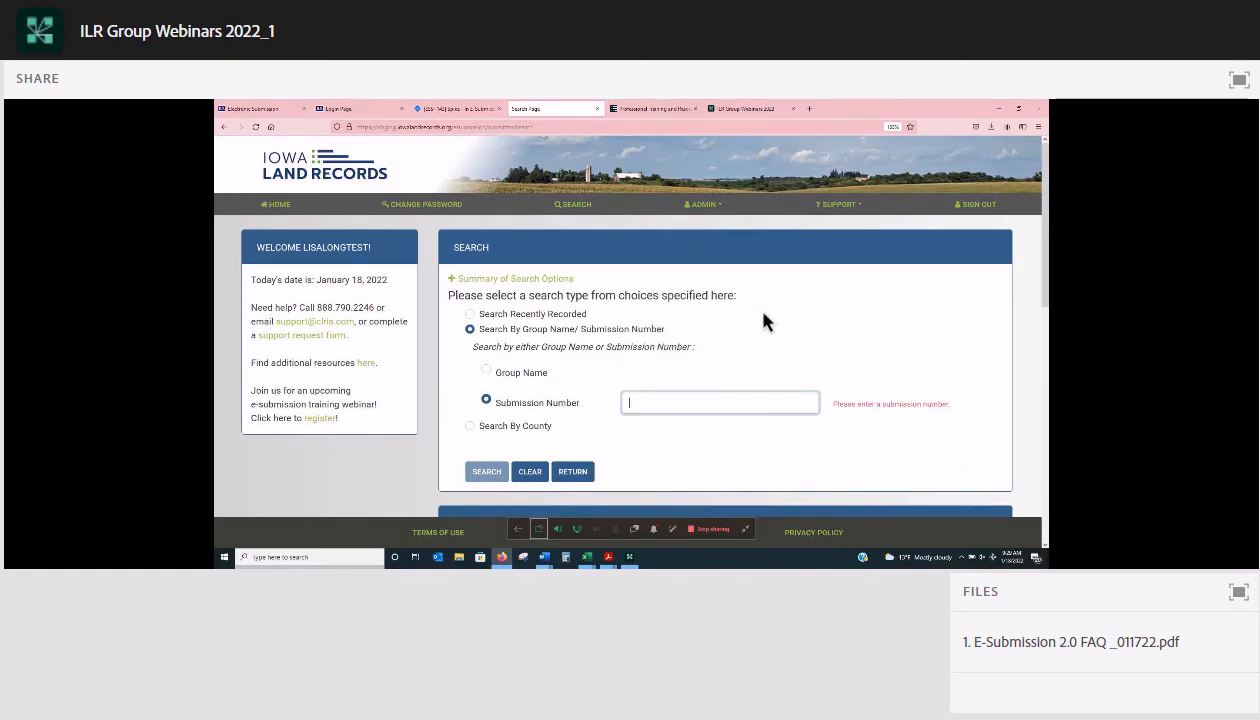
{"action": "right_click", "coordinate": [696, 403]}
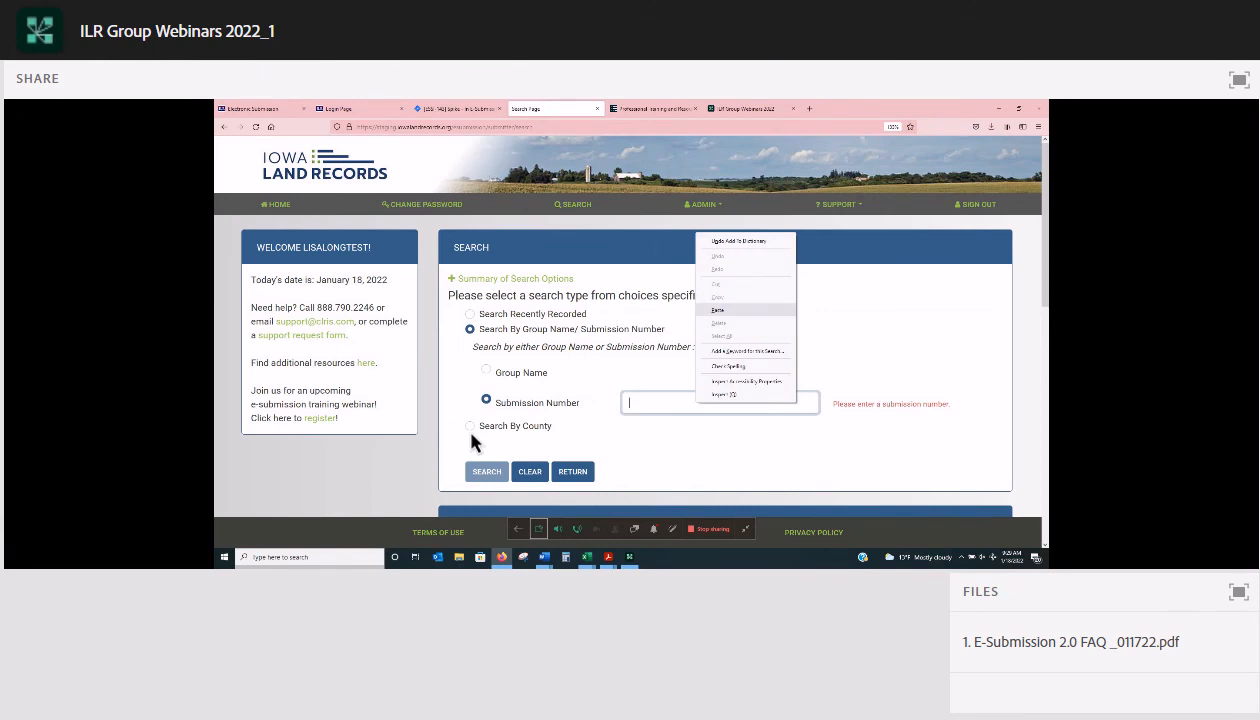
{"action": "key", "text": "Return"}
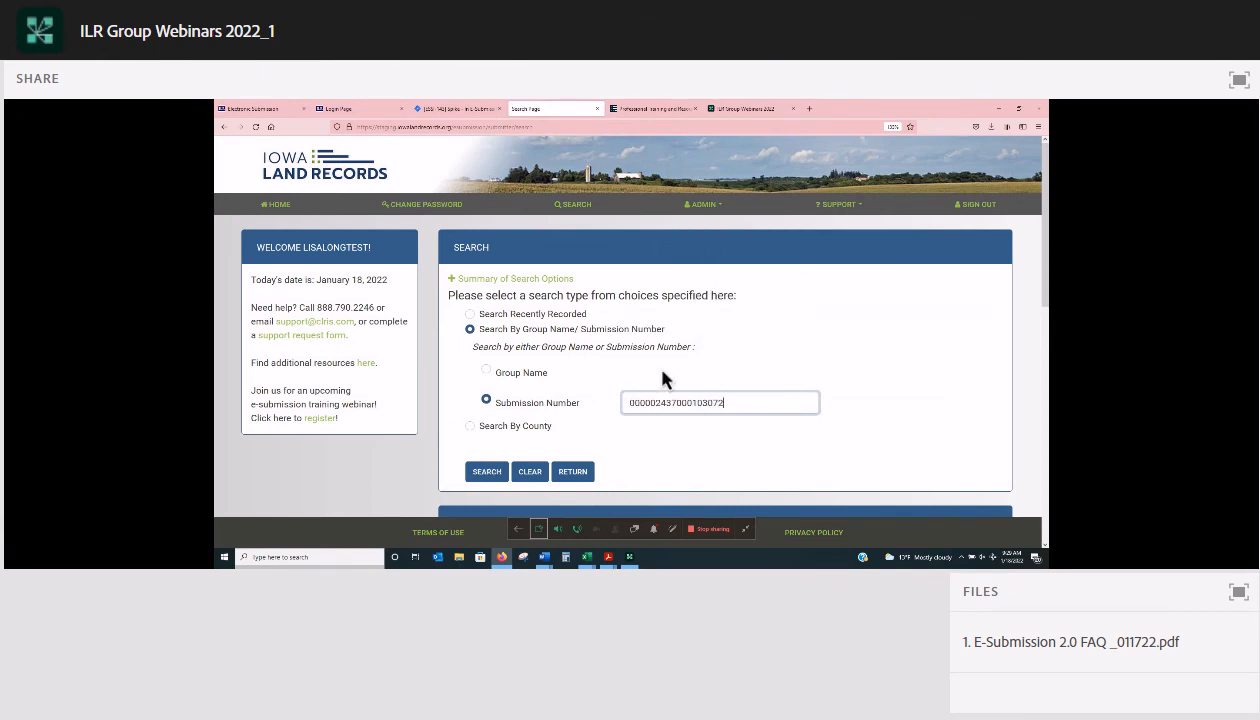
- Search by county with Adair selected and Submission Date Search as the date type
{"action": "left_click", "coordinate": [470, 426]}
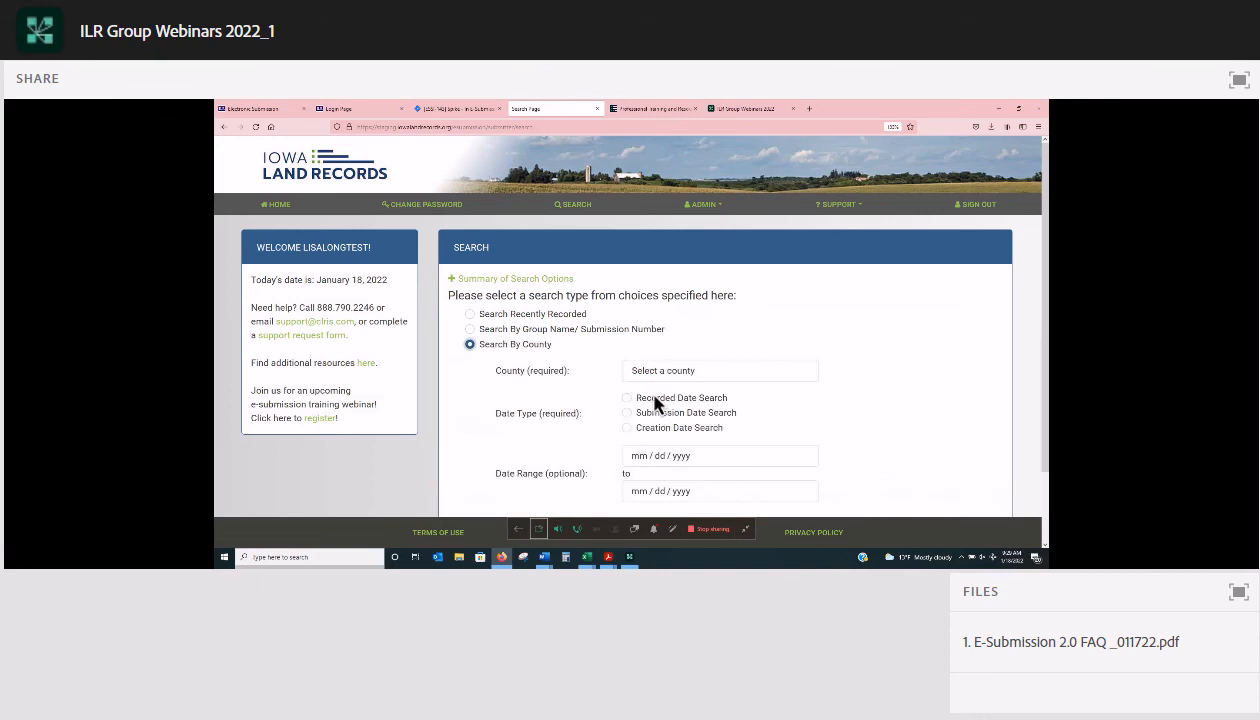
{"action": "left_click", "coordinate": [660, 371]}
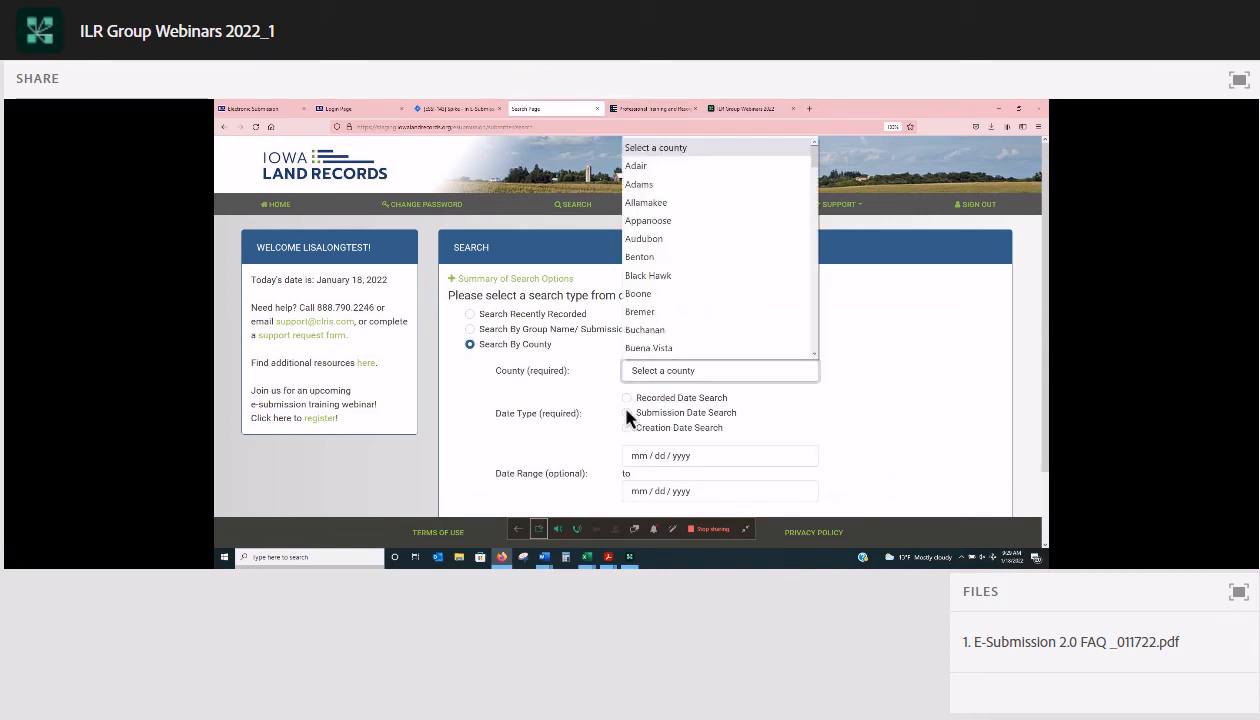
{"action": "key", "text": "Down"}
{"action": "key", "text": "Return"}
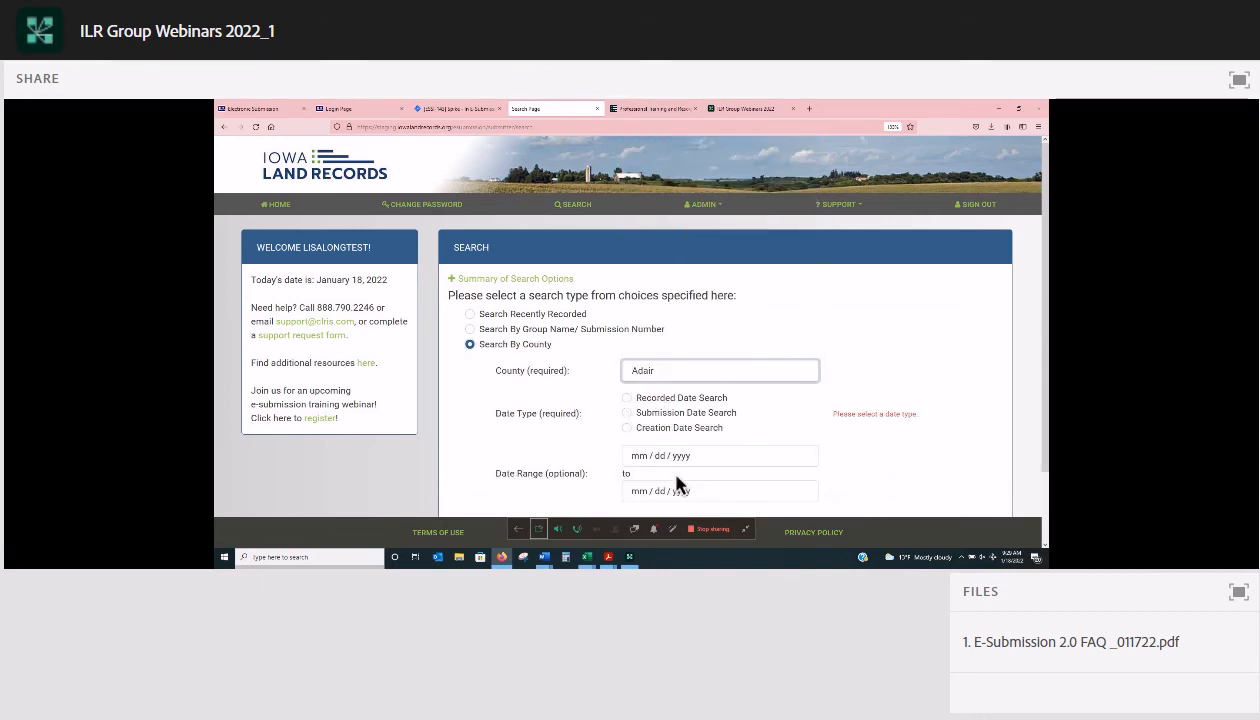
{"action": "key", "text": "Tab"}
{"action": "key", "text": "Down"}
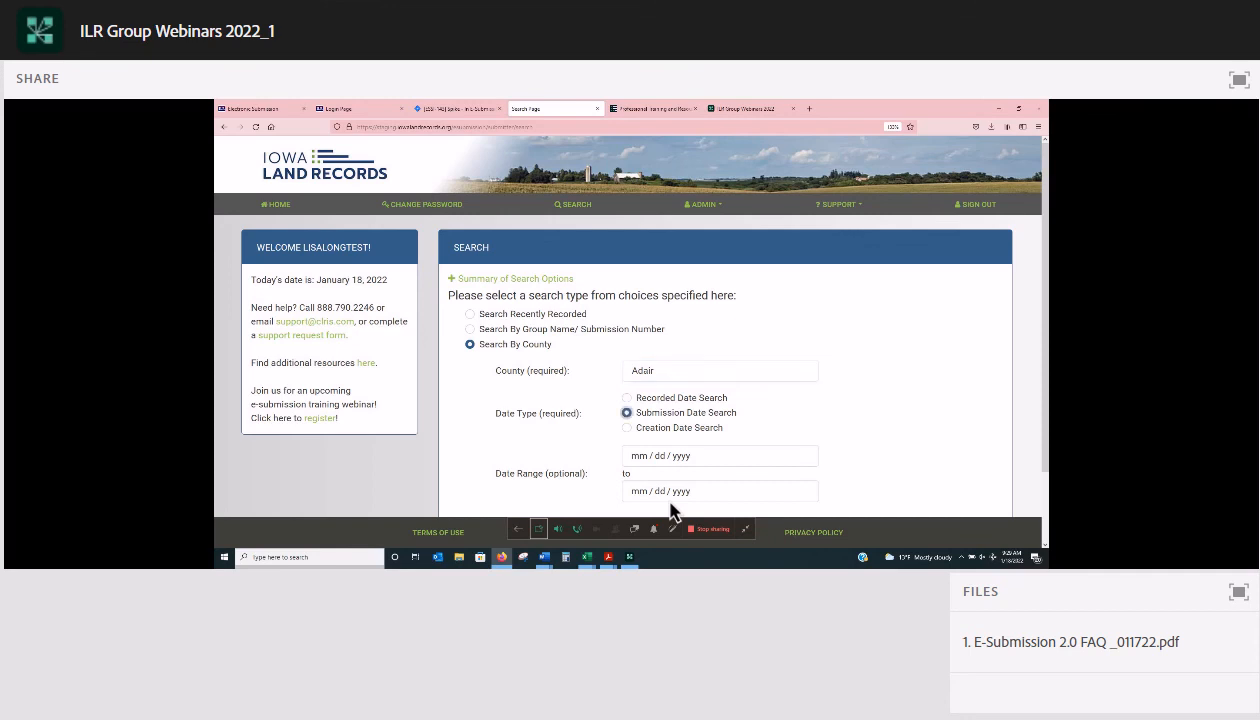
- Set the submission date range from 01/14/2022 to 01/18/2022
{"action": "scroll", "coordinate": [672, 511], "scroll_direction": "down", "scroll_amount": 1}
{"action": "left_click", "coordinate": [665, 394]}
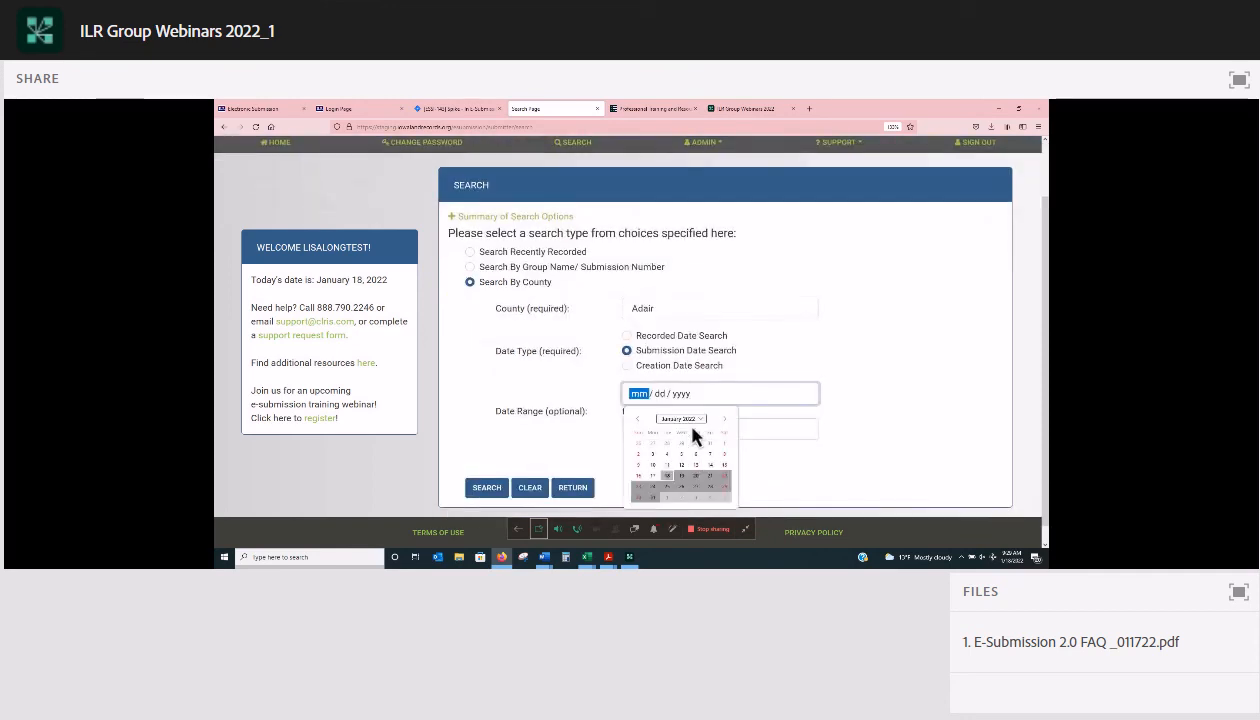
{"action": "left_click", "coordinate": [667, 476]}
{"action": "left_click", "coordinate": [692, 429]}
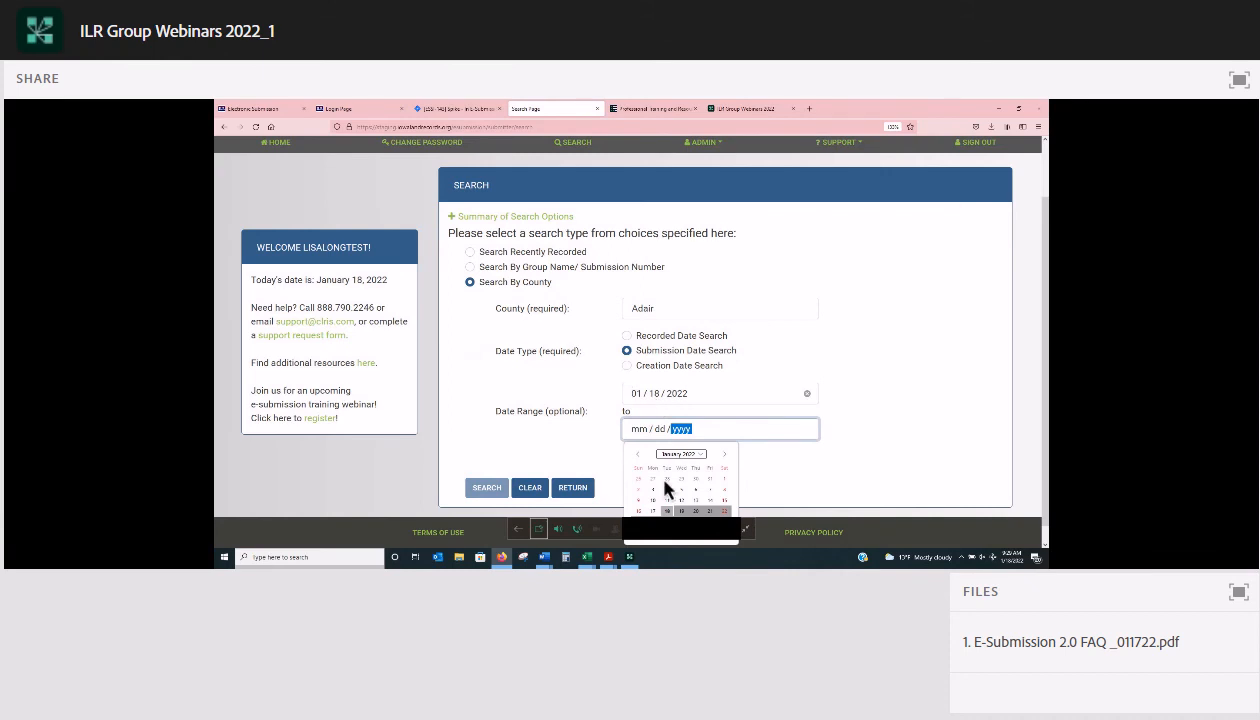
{"action": "left_click", "coordinate": [678, 394]}
{"action": "left_click", "coordinate": [654, 394]}
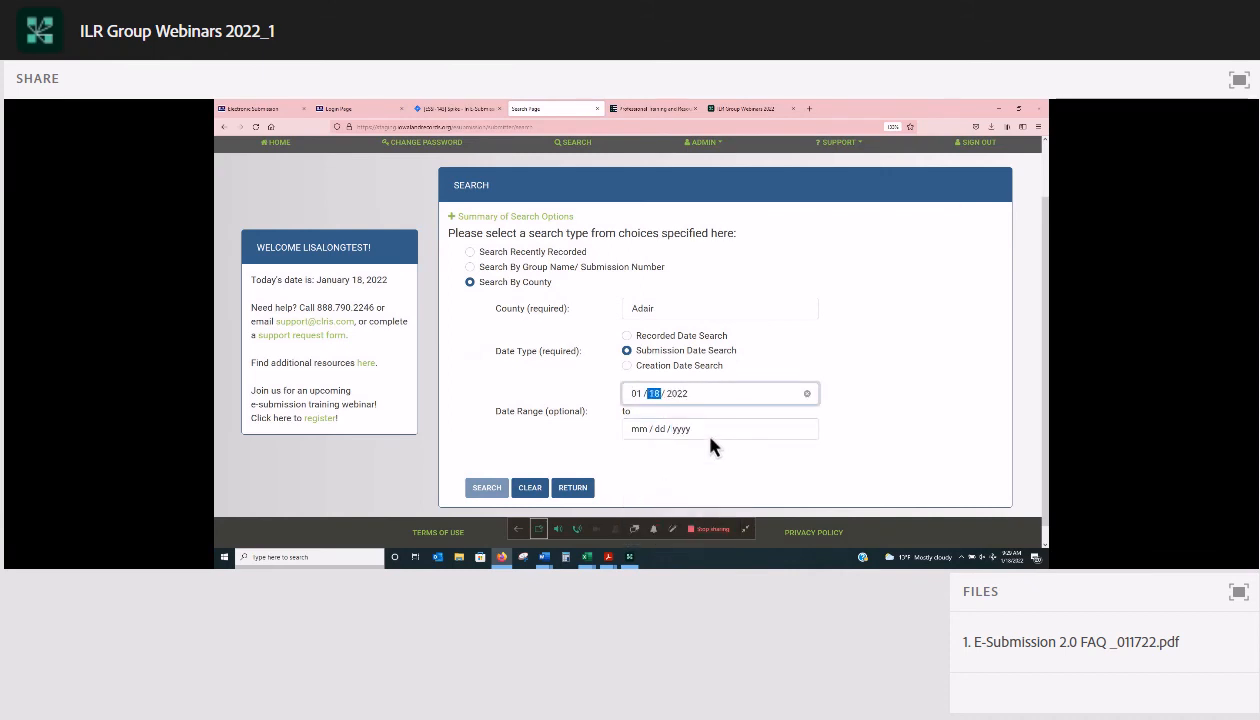
{"action": "type", "text": "15"}
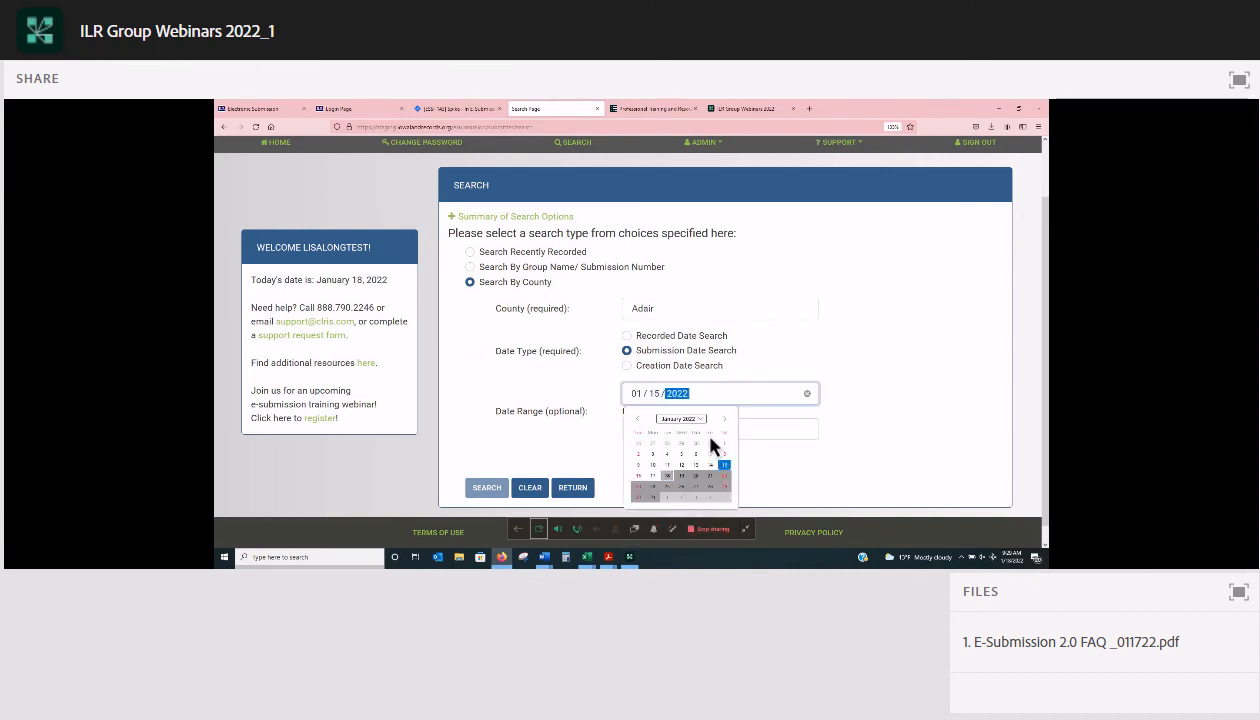
{"action": "left_click", "coordinate": [659, 404]}
{"action": "left_click", "coordinate": [695, 429]}
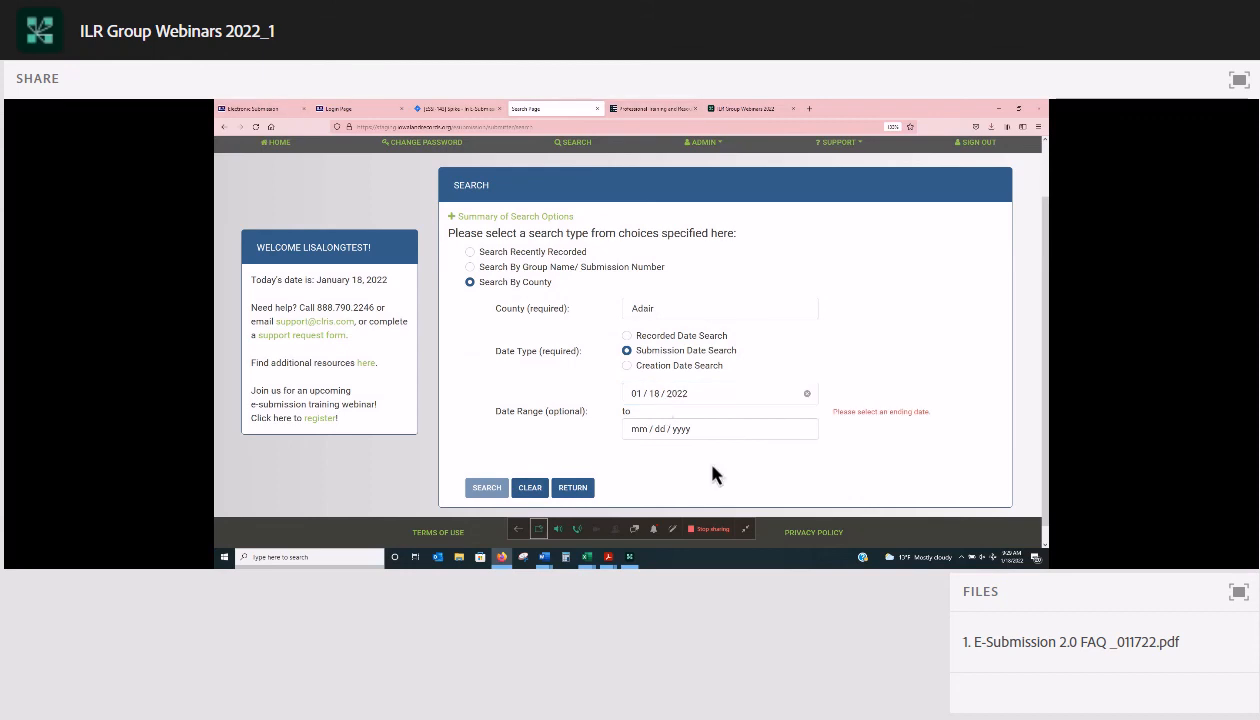
{"action": "left_click", "coordinate": [667, 511]}
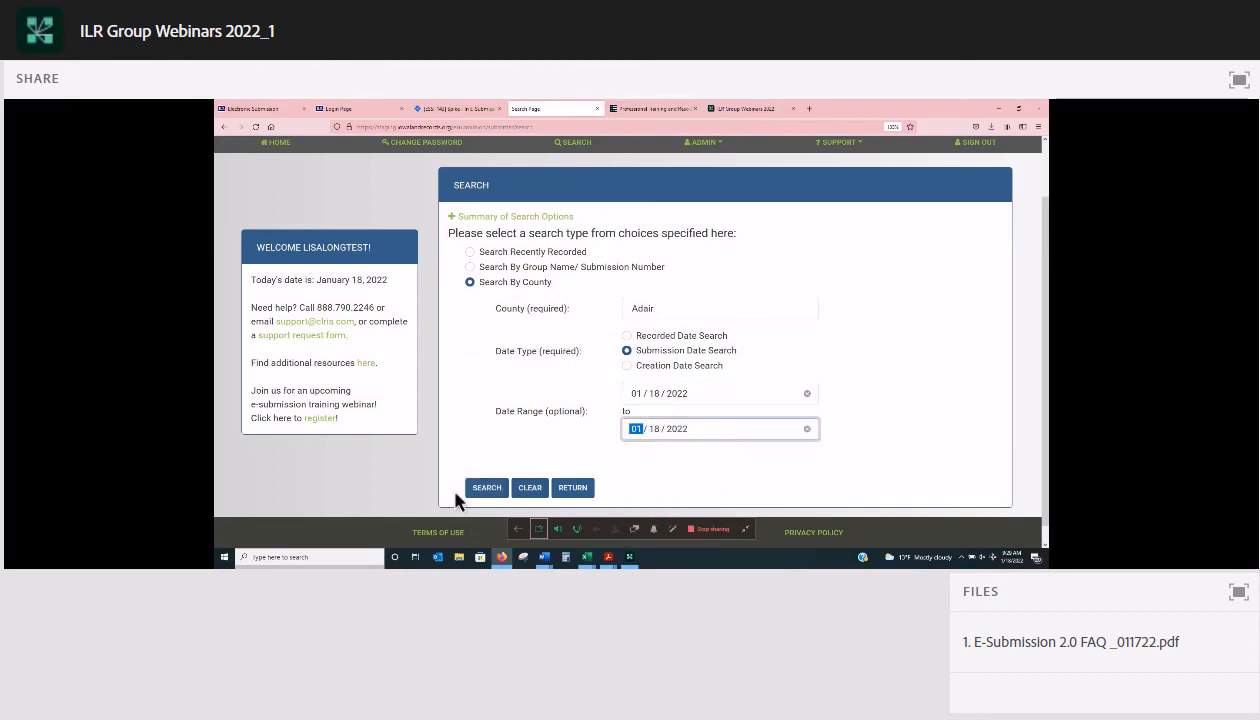
{"action": "left_click", "coordinate": [654, 394]}
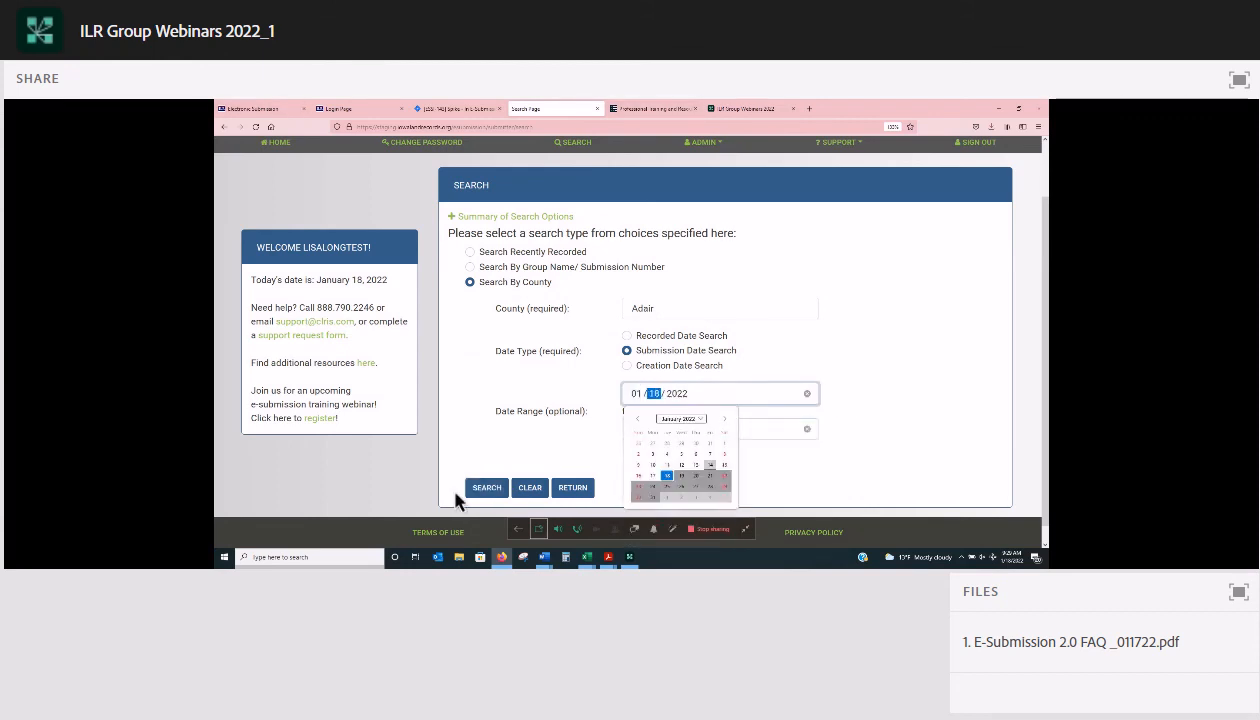
{"action": "left_click", "coordinate": [712, 465]}
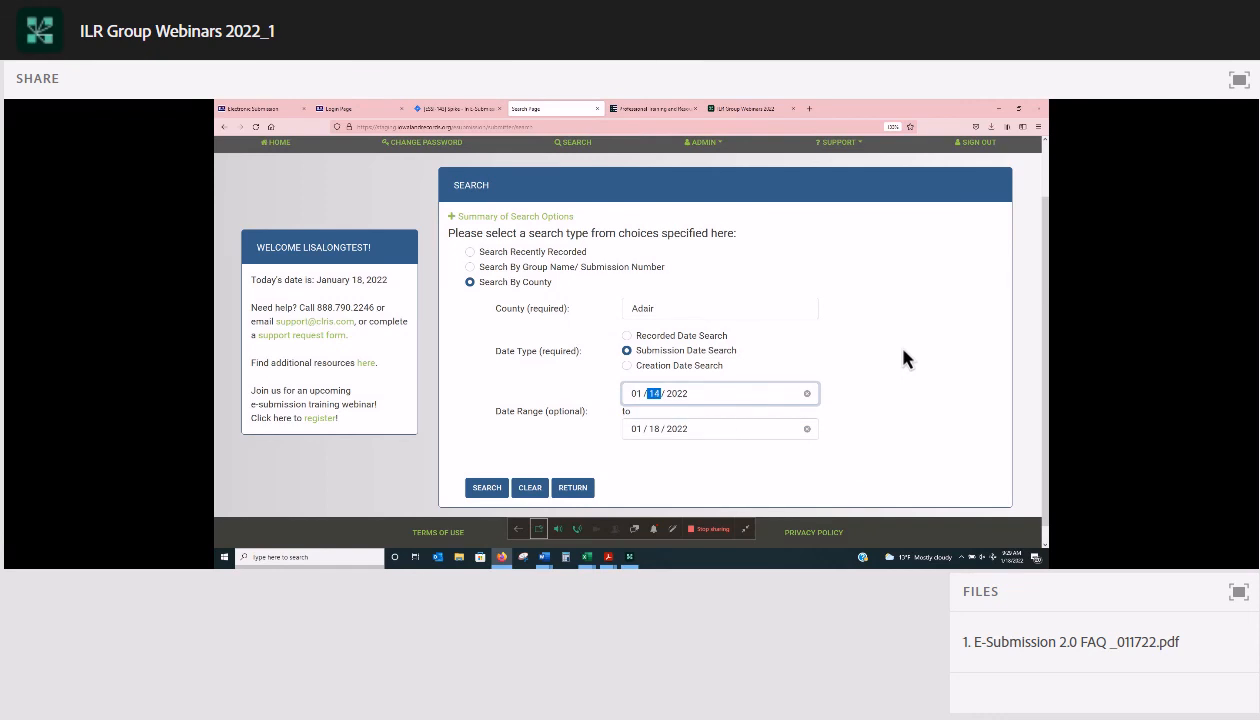
{"action": "scroll", "coordinate": [965, 375], "scroll_direction": "down", "scroll_amount": 10}
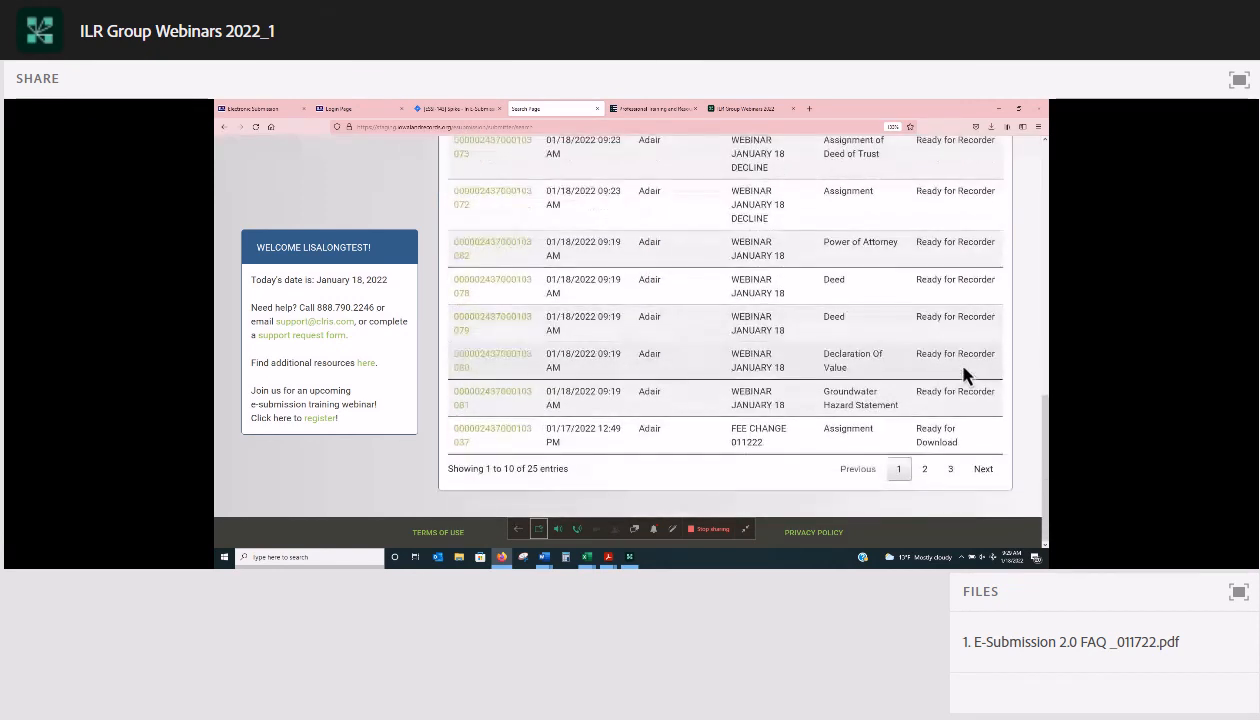
- Sort the 25 Adair results by Submission Status, page through them, and return to the search form
{"action": "scroll", "coordinate": [687, 258], "scroll_direction": "up", "scroll_amount": 1}
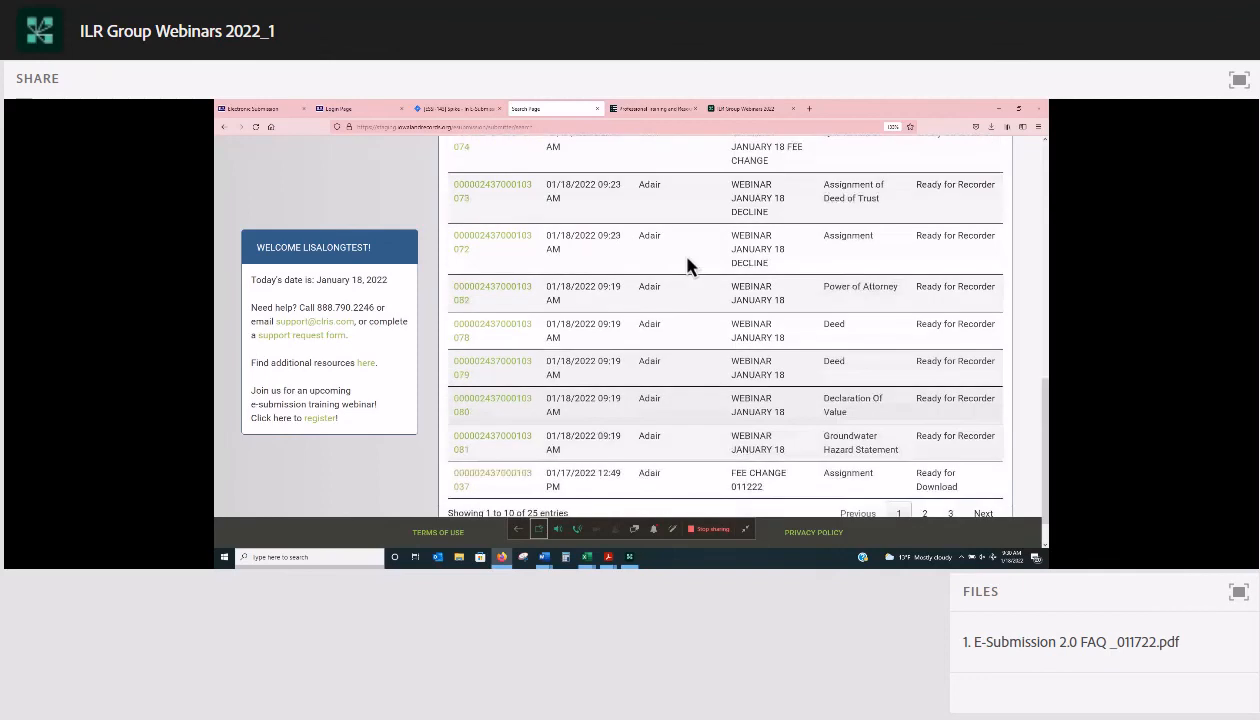
{"action": "scroll", "coordinate": [687, 265], "scroll_direction": "up", "scroll_amount": 4}
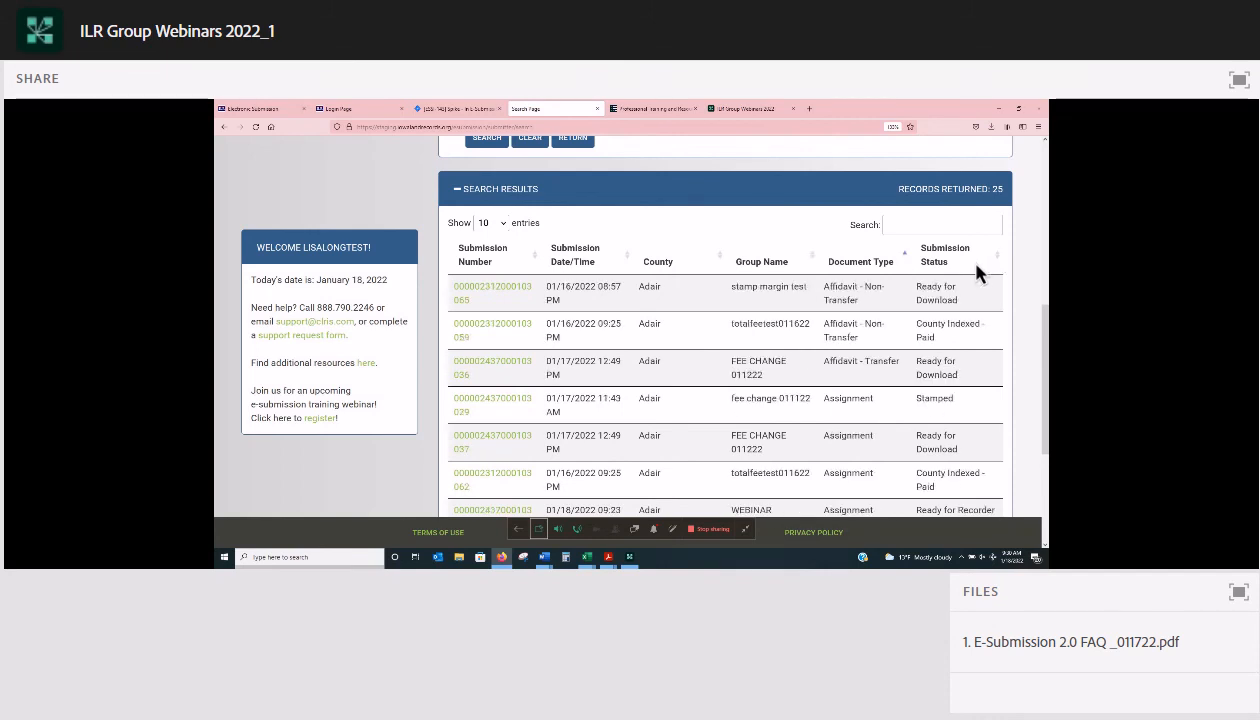
{"action": "left_click", "coordinate": [976, 265]}
{"action": "scroll", "coordinate": [961, 345], "scroll_direction": "down", "scroll_amount": 3}
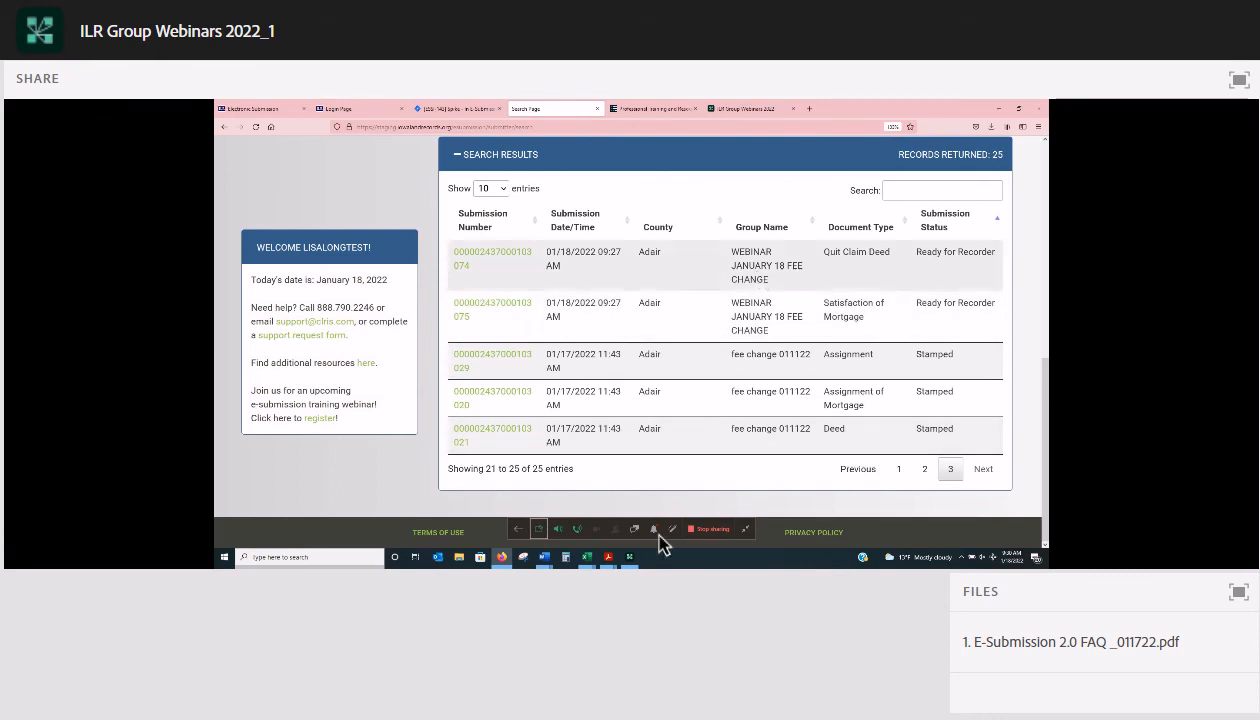
{"action": "scroll", "coordinate": [660, 543], "scroll_direction": "up", "scroll_amount": 5}
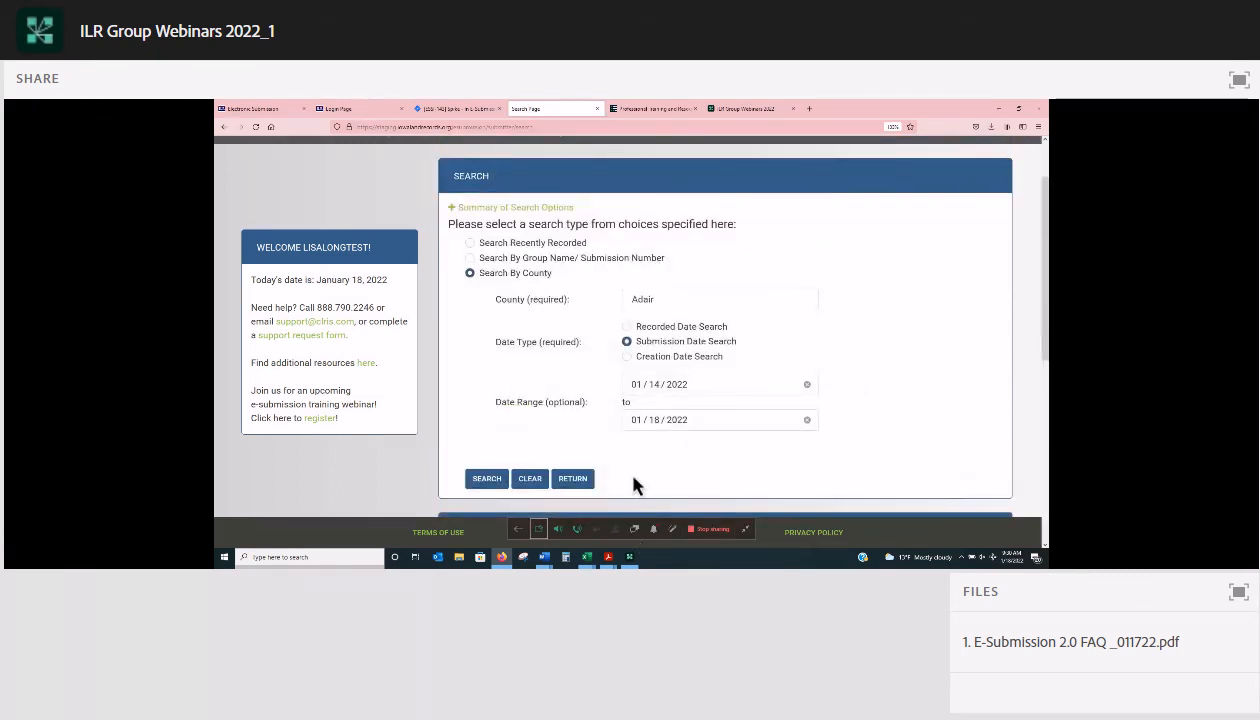
{"action": "left_click", "coordinate": [633, 478]}
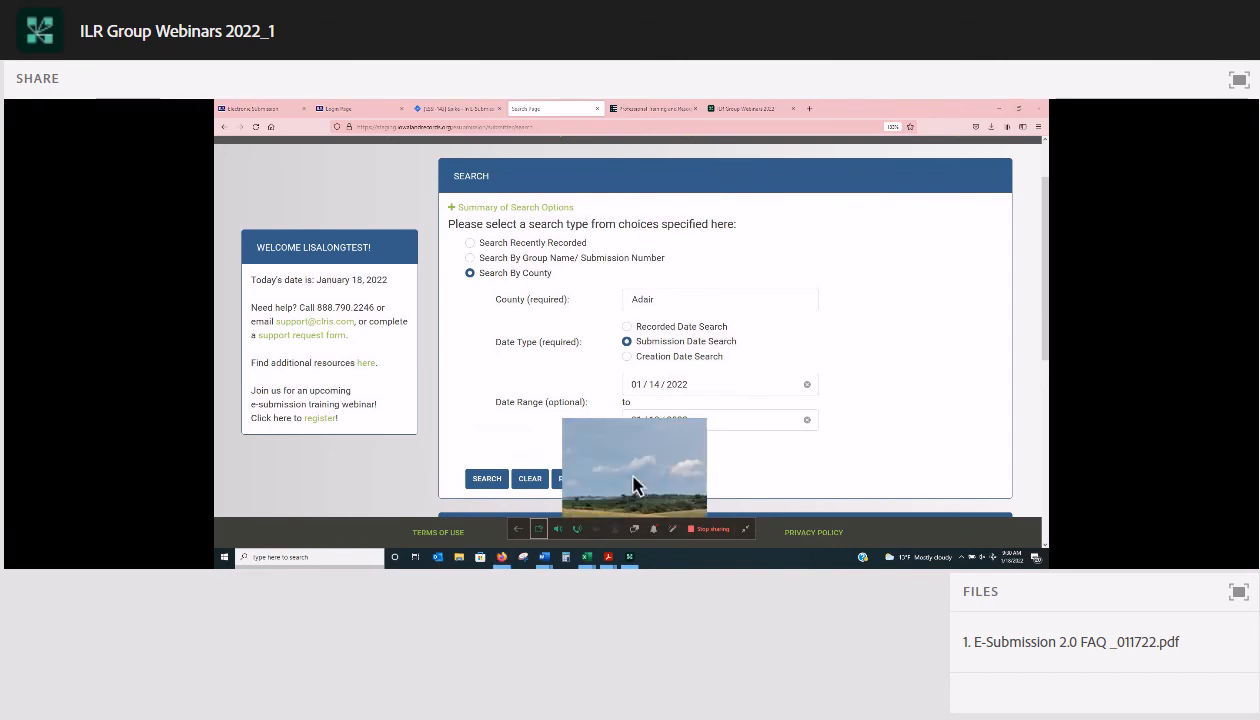
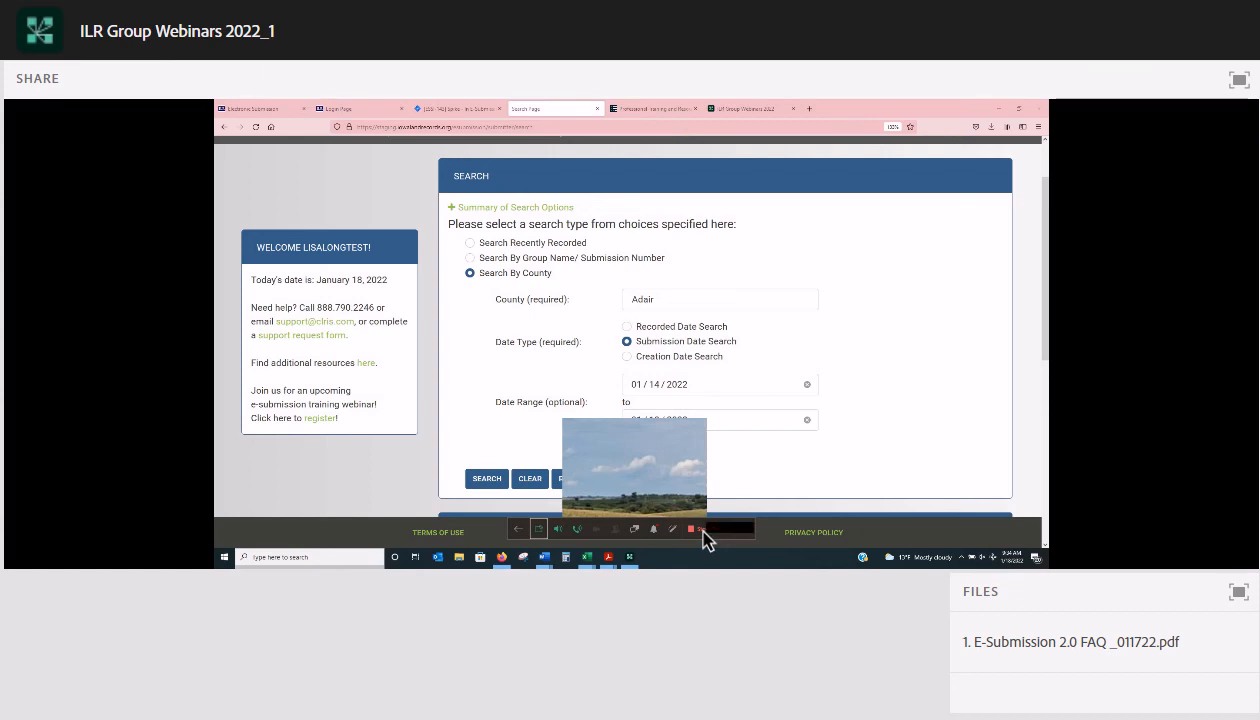
- End the screen share of the Adair county search form via the red Stop sharing button
{"action": "left_click", "coordinate": [703, 533]}
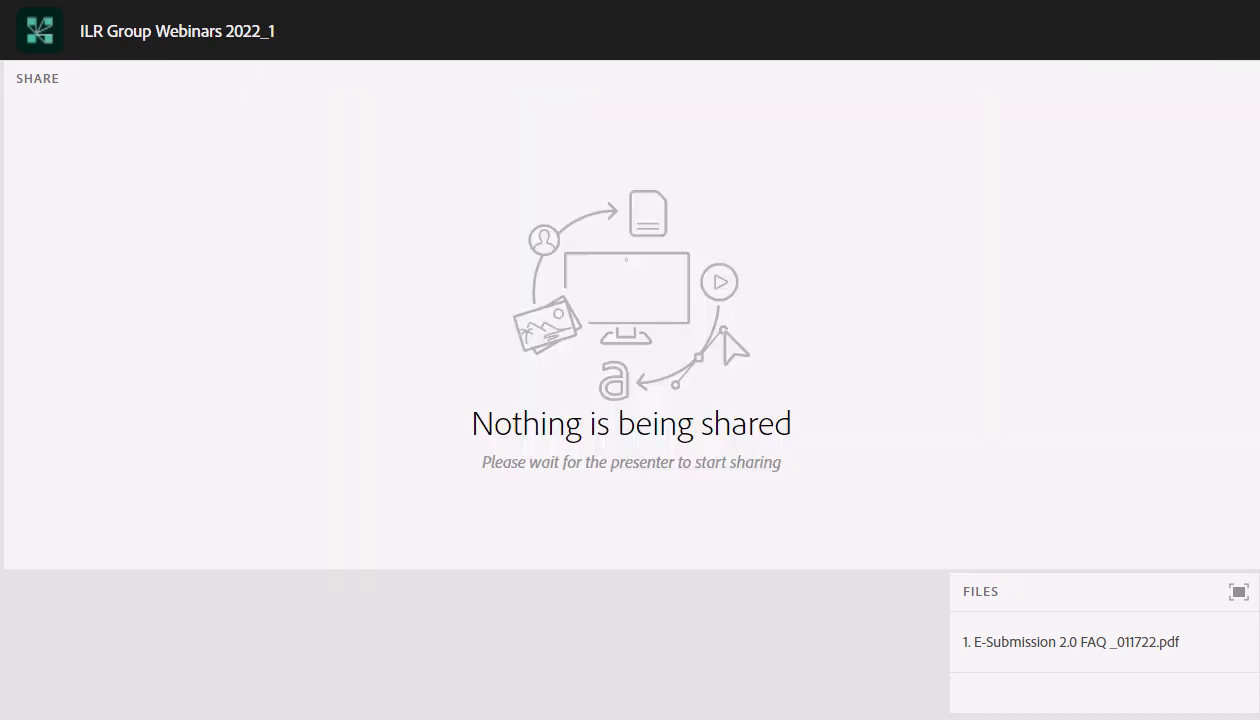